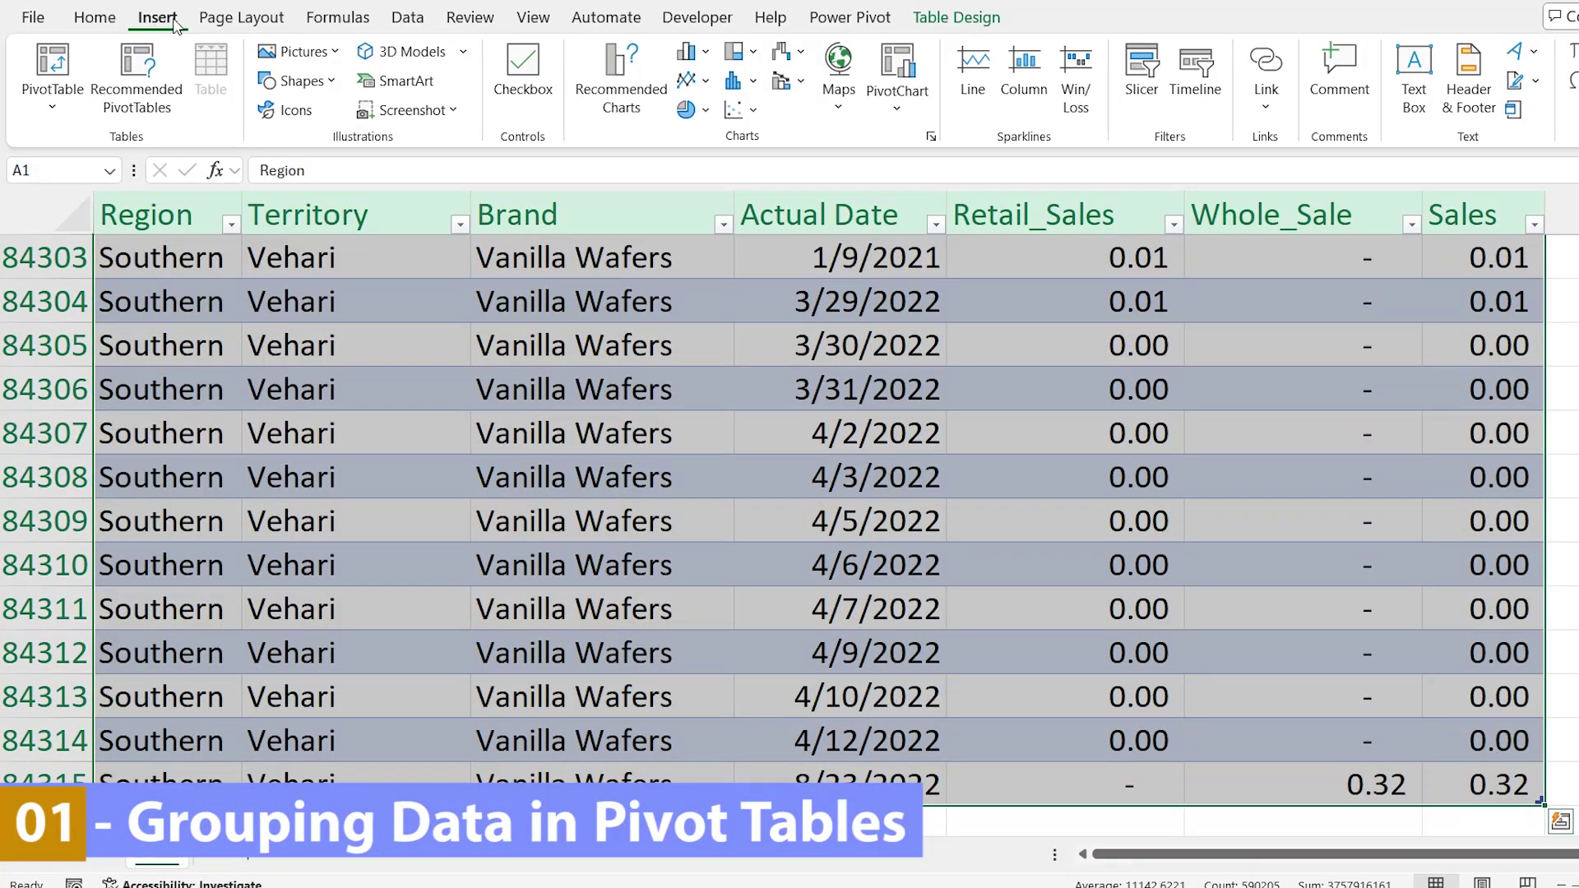
Create a pivot table from the SALES table on a new worksheet
{"action": "left_click", "coordinate": [52, 97]}
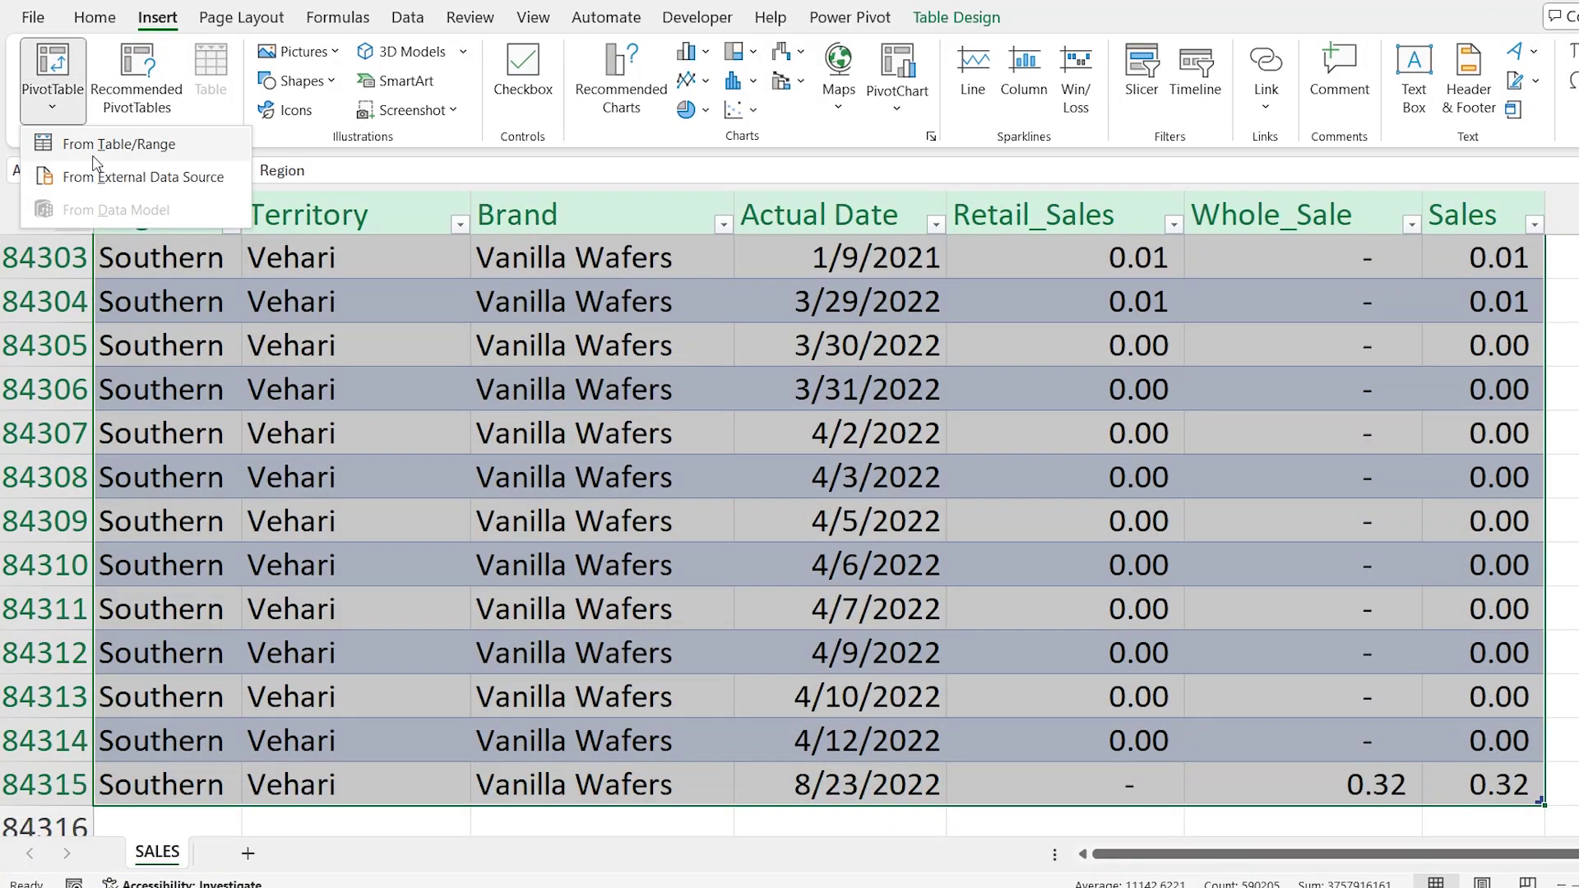
{"action": "left_click", "coordinate": [67, 141]}
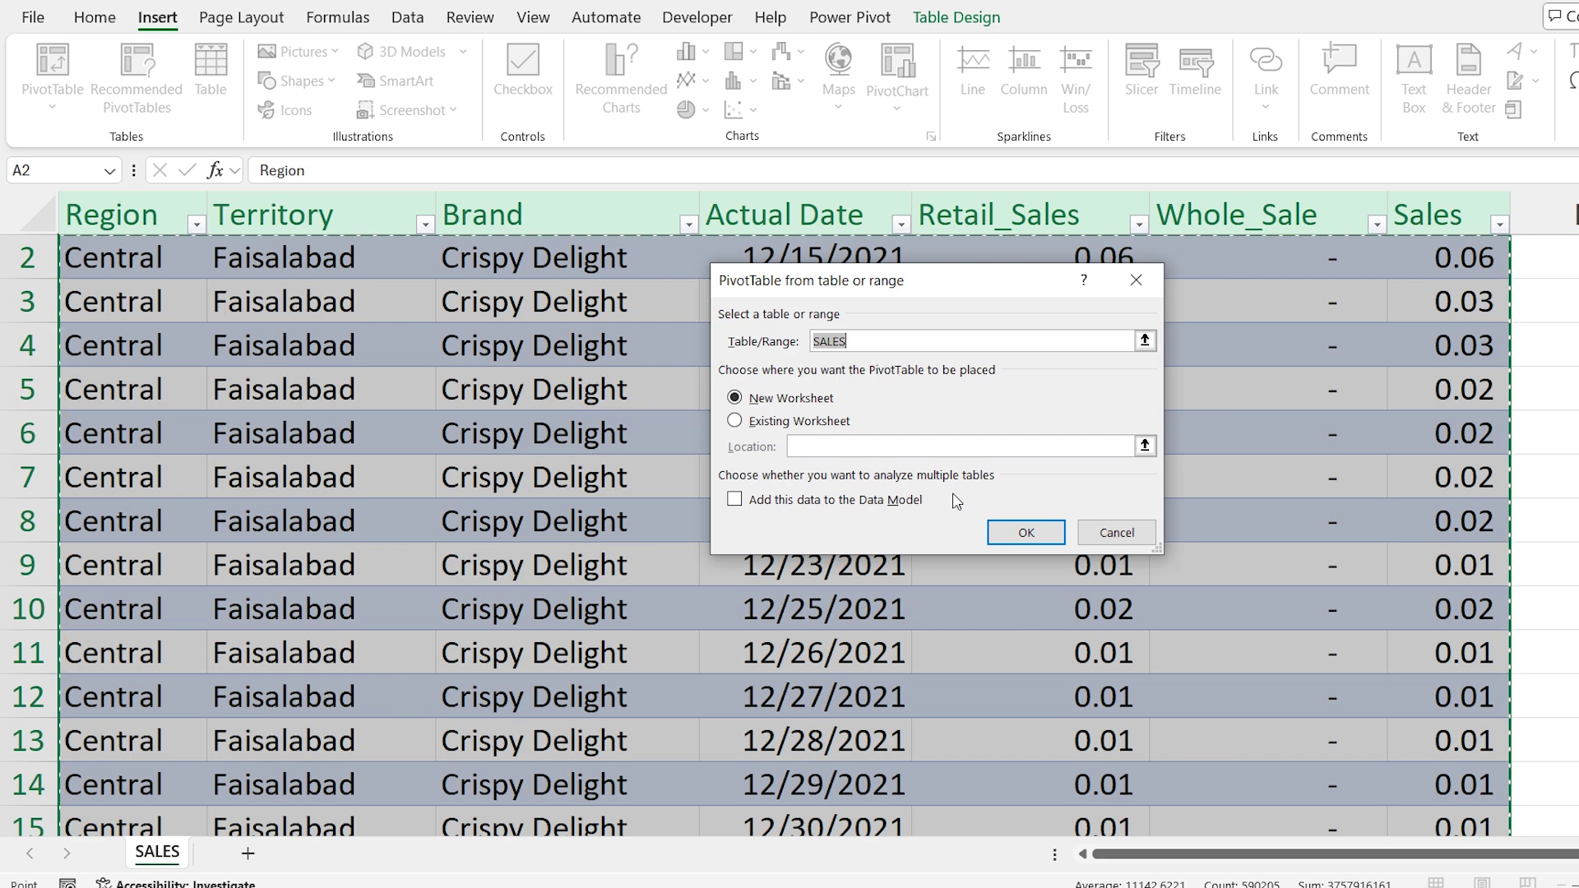
{"action": "left_click", "coordinate": [1026, 534]}
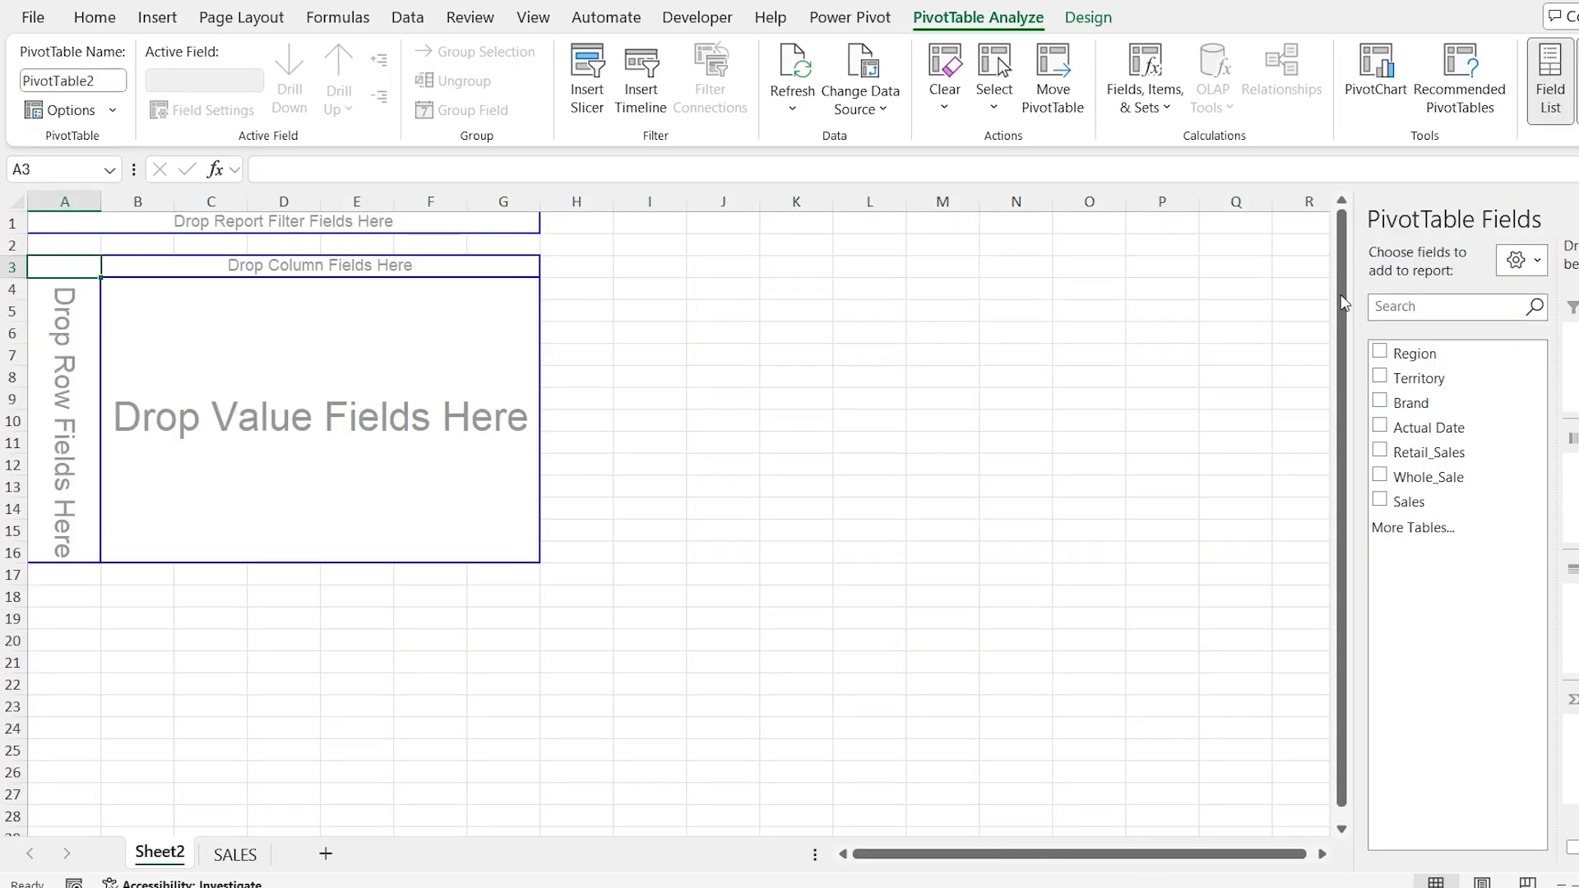
Float and enlarge the field list, then sum Sales by Actual Date in the rows
{"action": "left_click_drag", "start_coordinate": [1454, 218], "coordinate": [913, 261]}
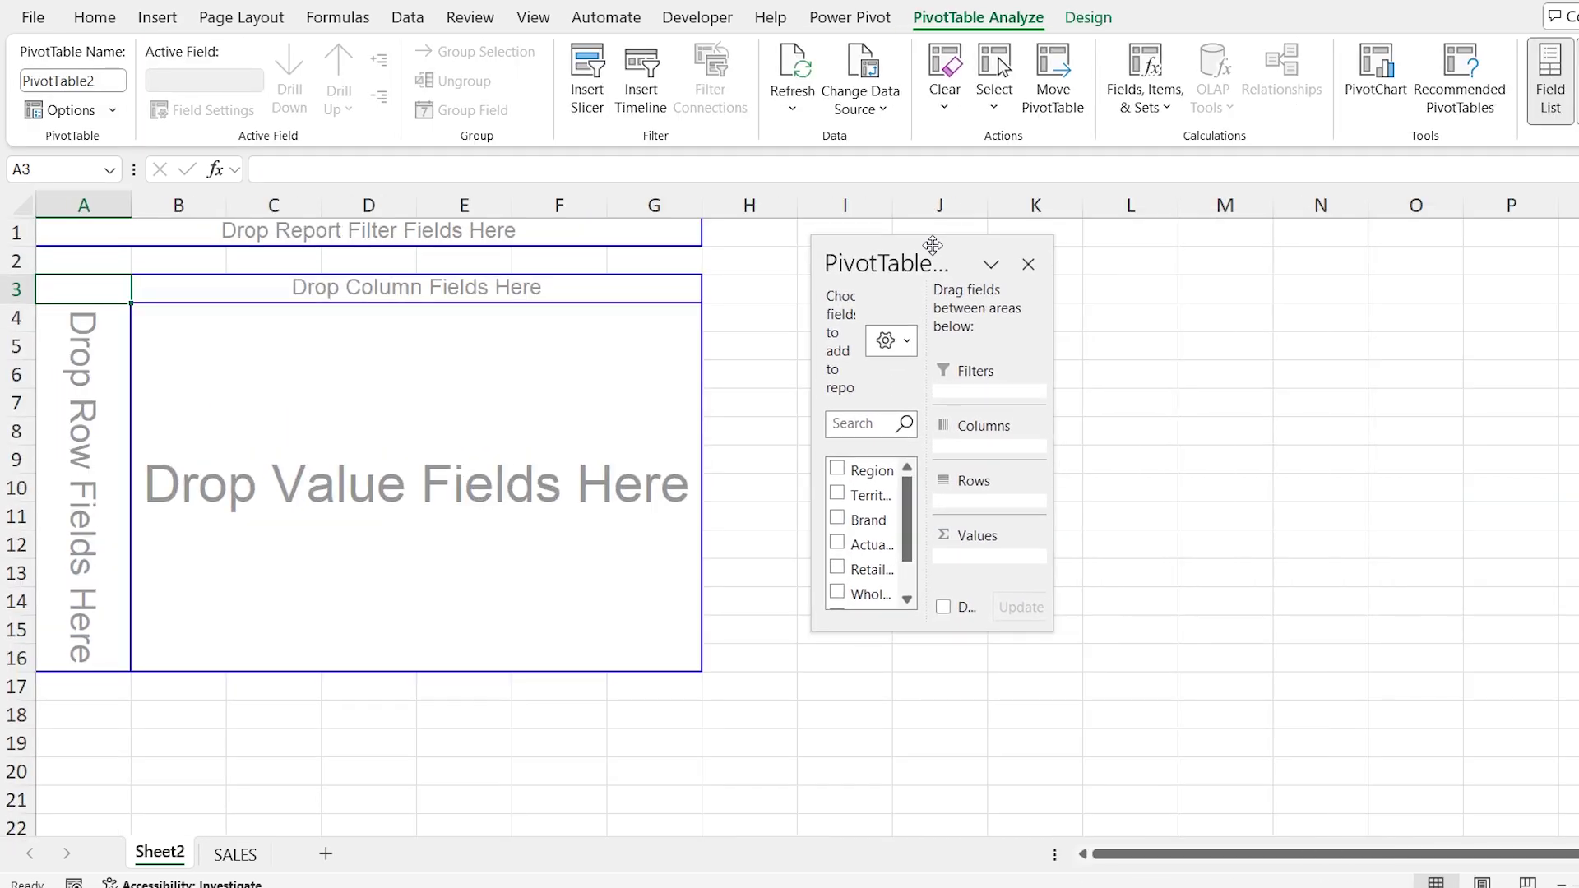
{"action": "left_click_drag", "start_coordinate": [1059, 389], "coordinate": [1290, 387]}
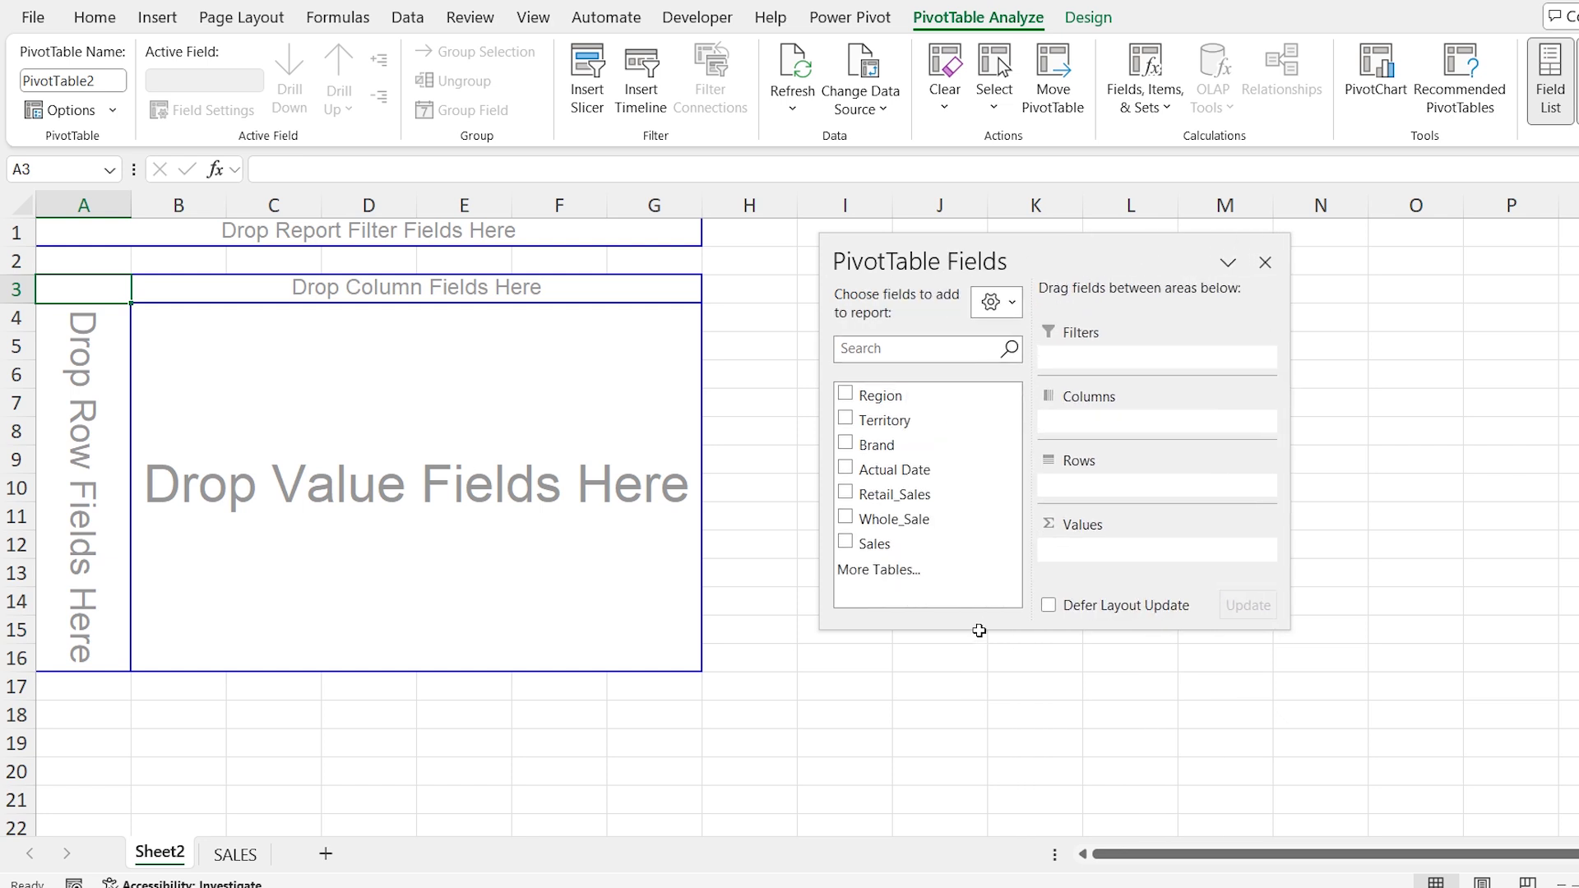
{"action": "left_click_drag", "start_coordinate": [978, 631], "coordinate": [979, 814]}
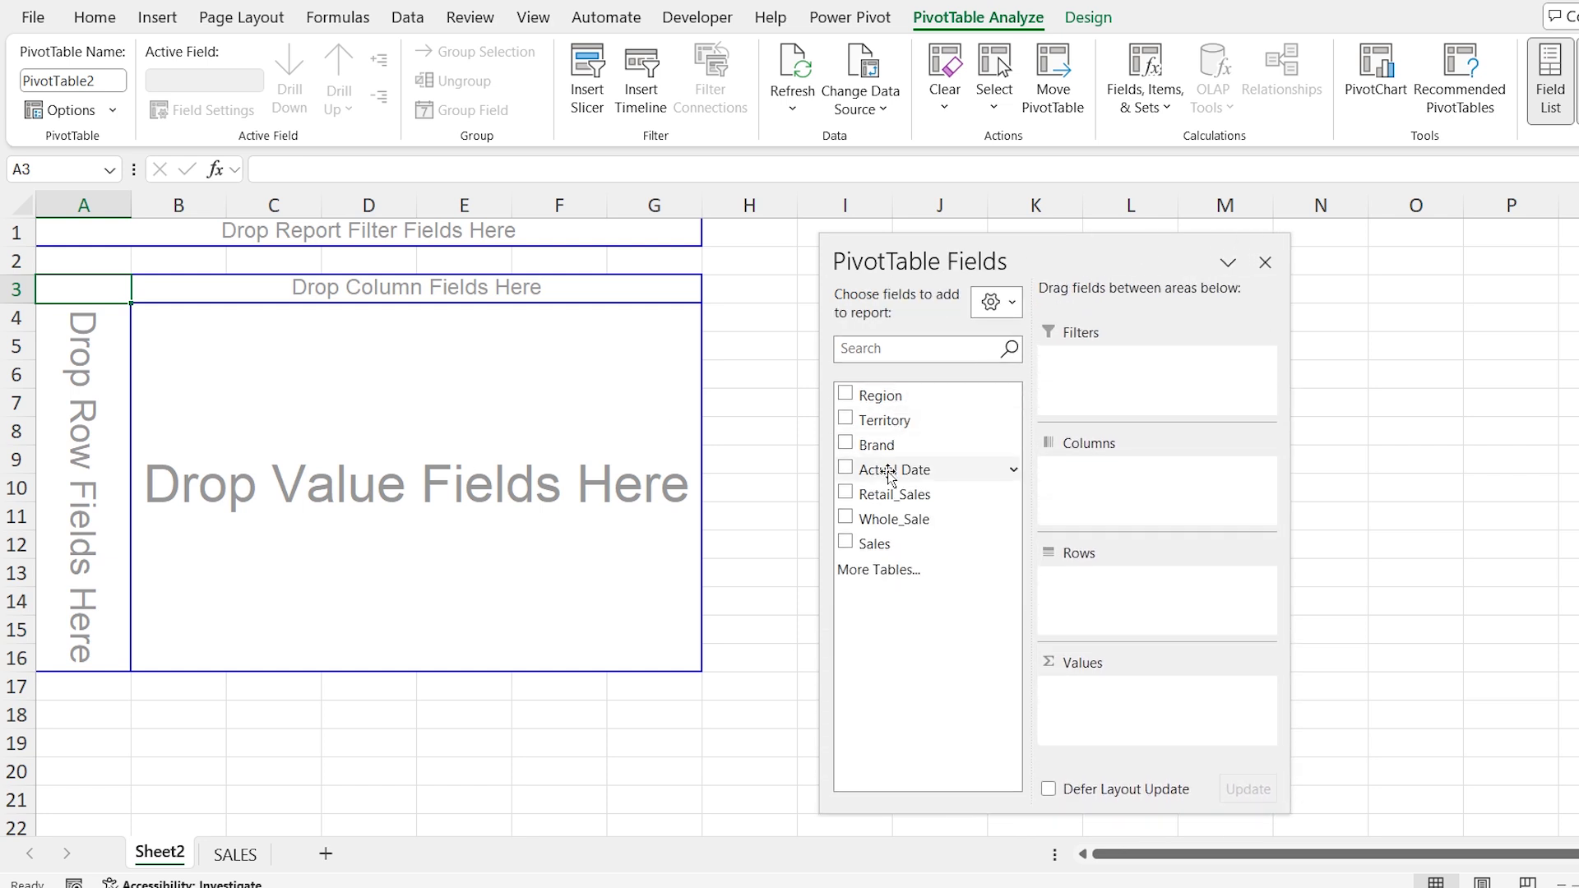
{"action": "left_click_drag", "start_coordinate": [888, 476], "coordinate": [1090, 592]}
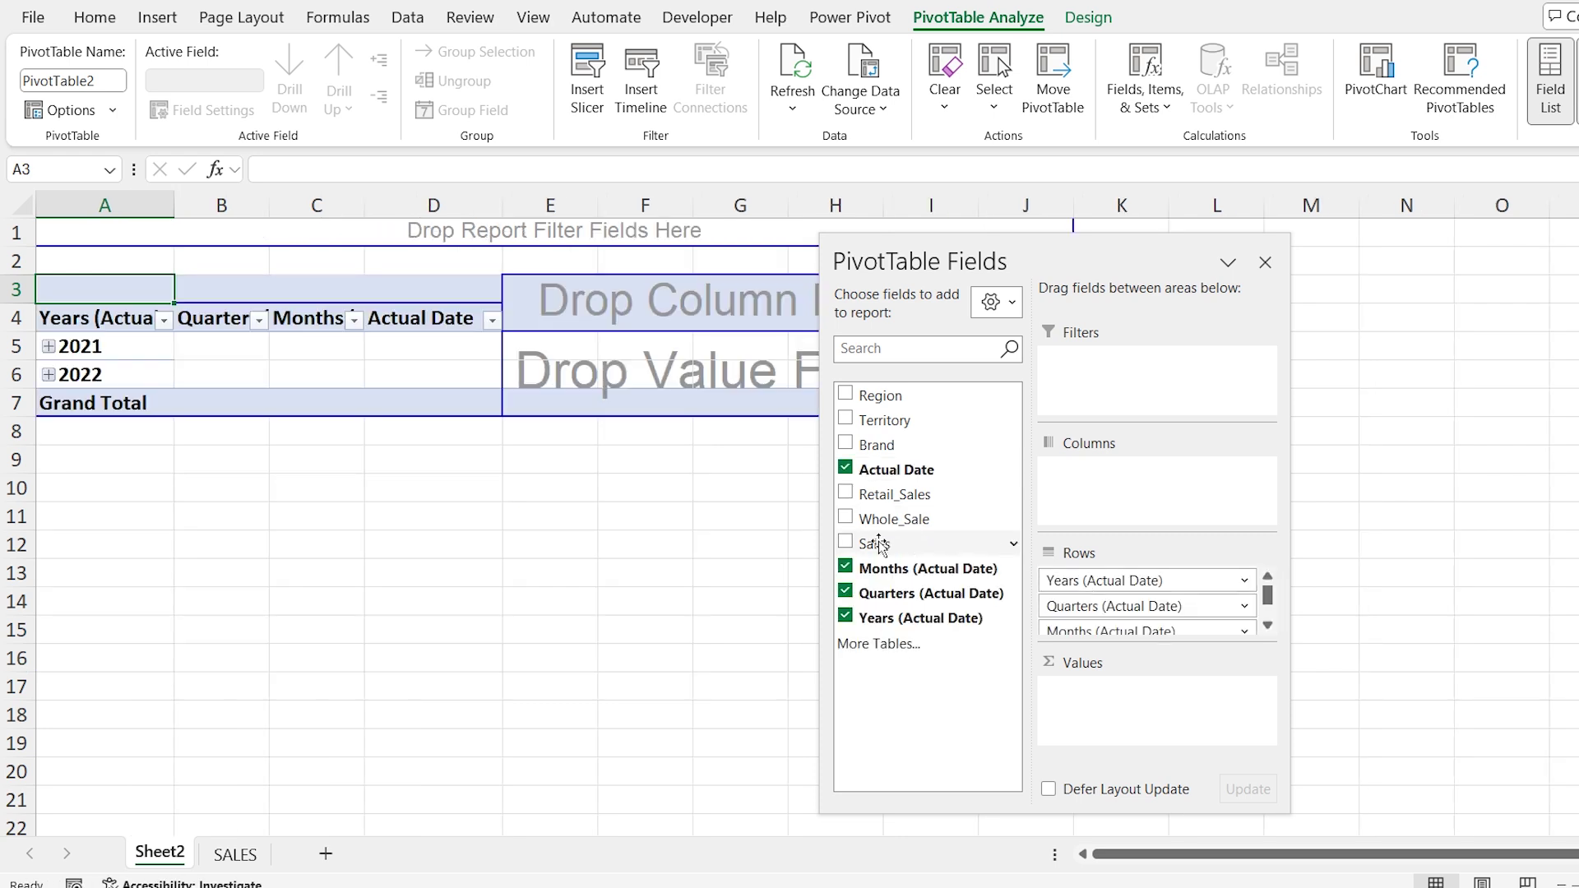
{"action": "left_click_drag", "start_coordinate": [874, 544], "coordinate": [1100, 712]}
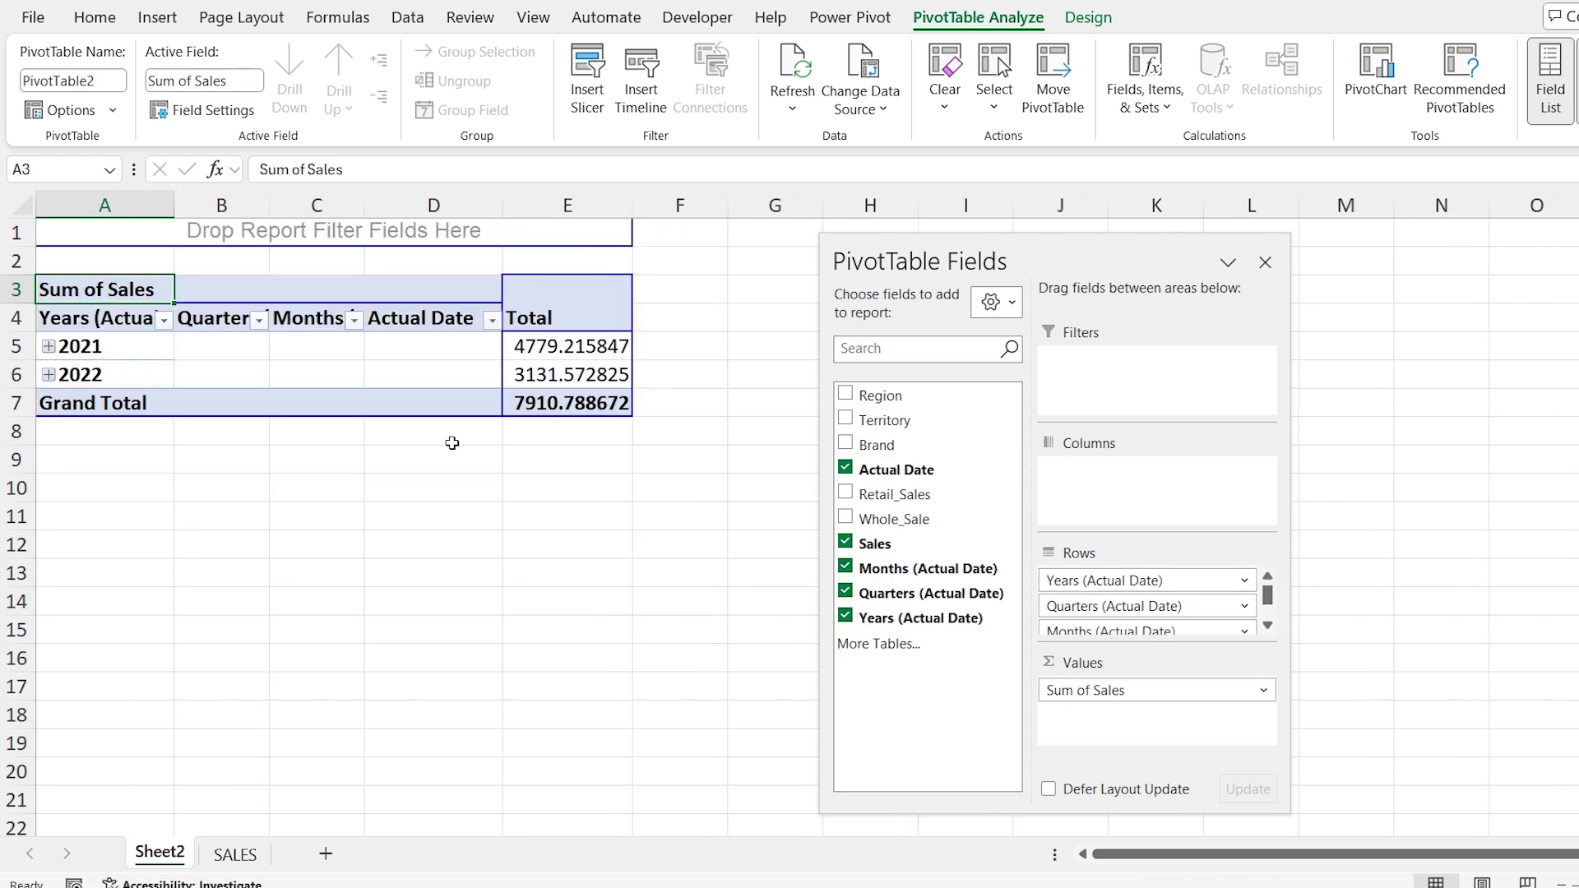
Group the Actual Date labels by Years only, leaving 2021 and 2022 totals
{"action": "left_click", "coordinate": [138, 346]}
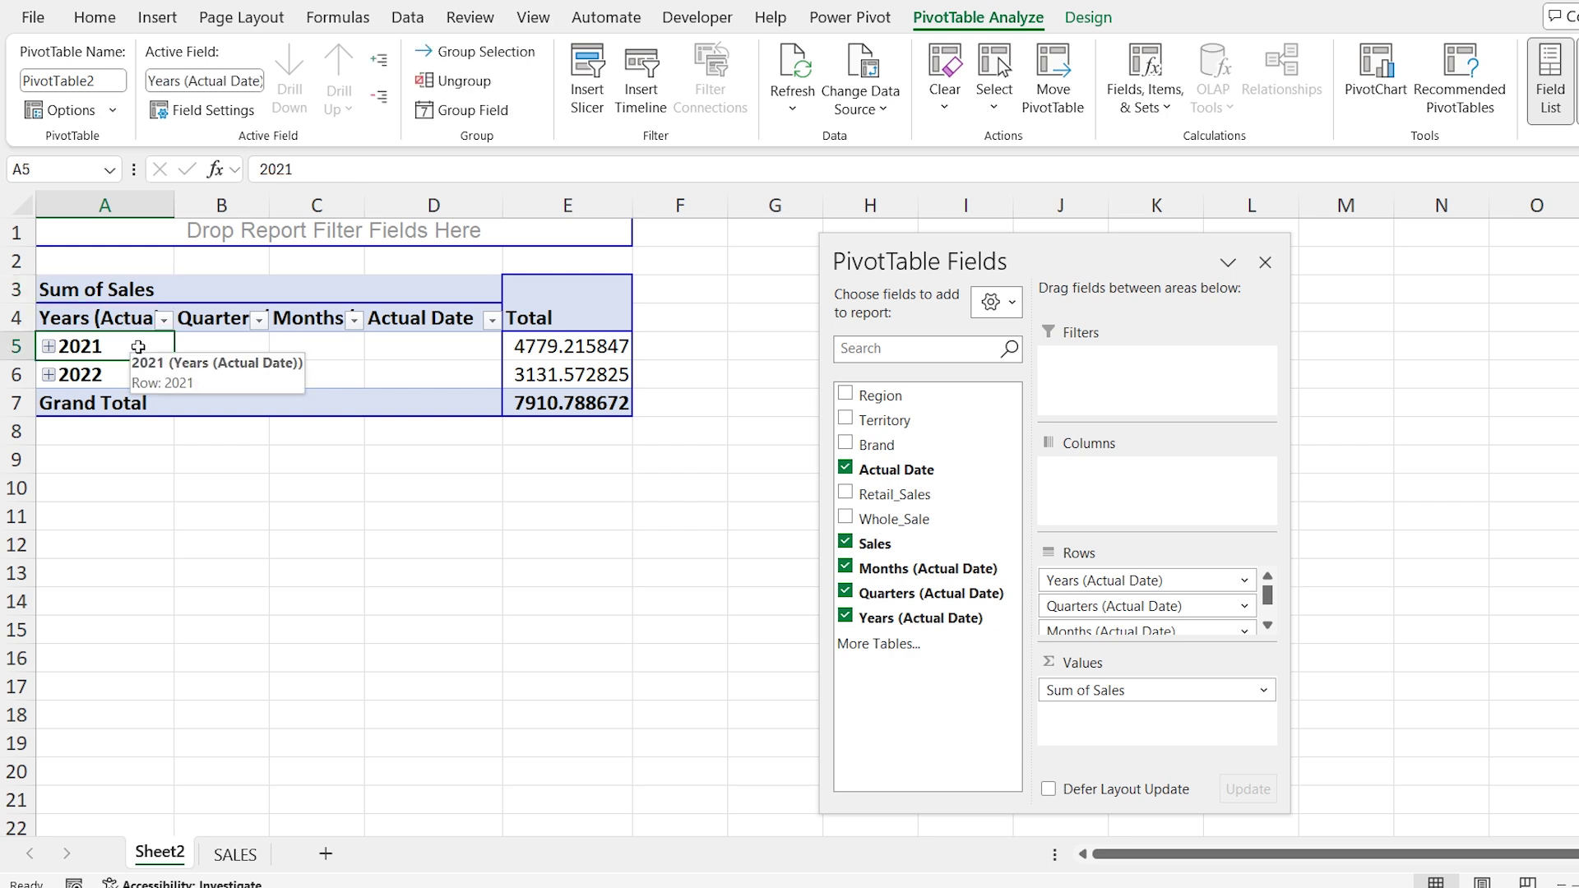
{"action": "right_click", "coordinate": [138, 346]}
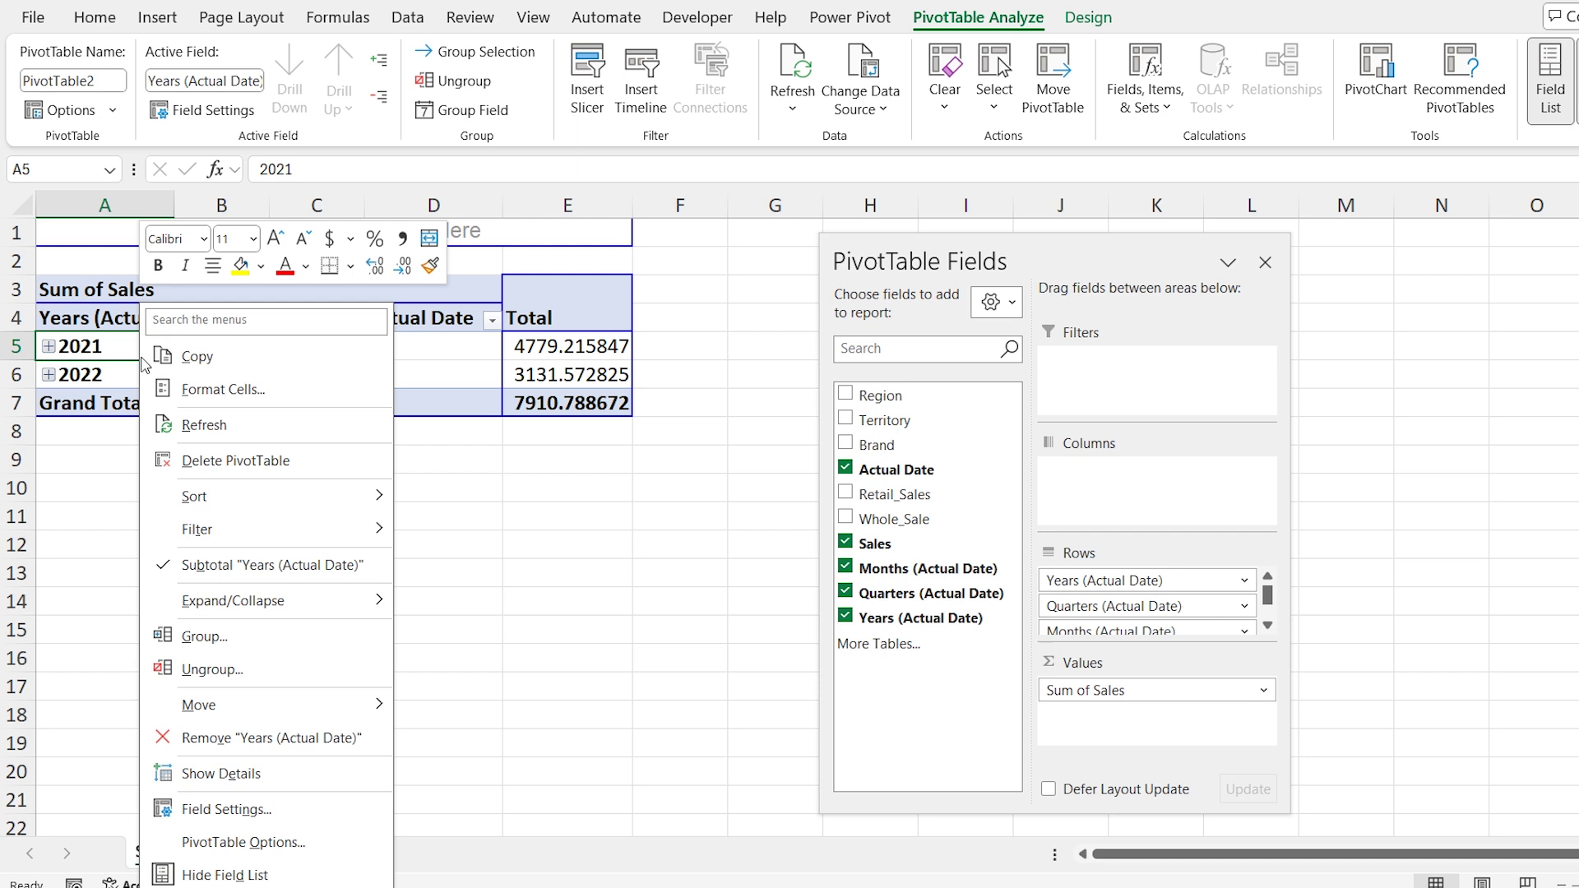
{"action": "left_click", "coordinate": [220, 635]}
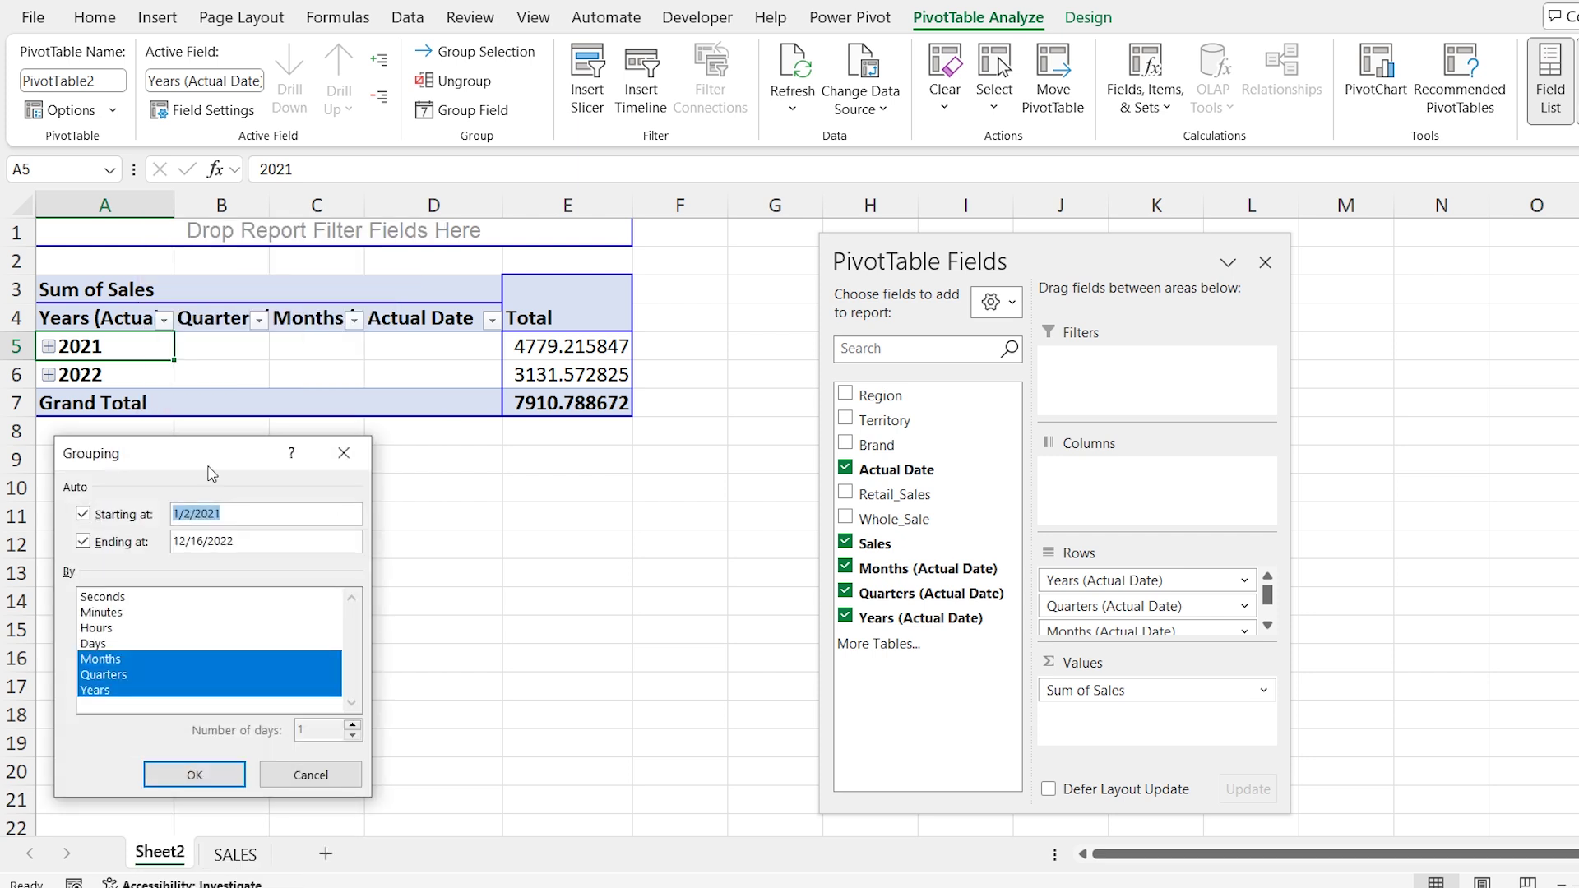
{"action": "left_click_drag", "start_coordinate": [197, 468], "coordinate": [621, 272]}
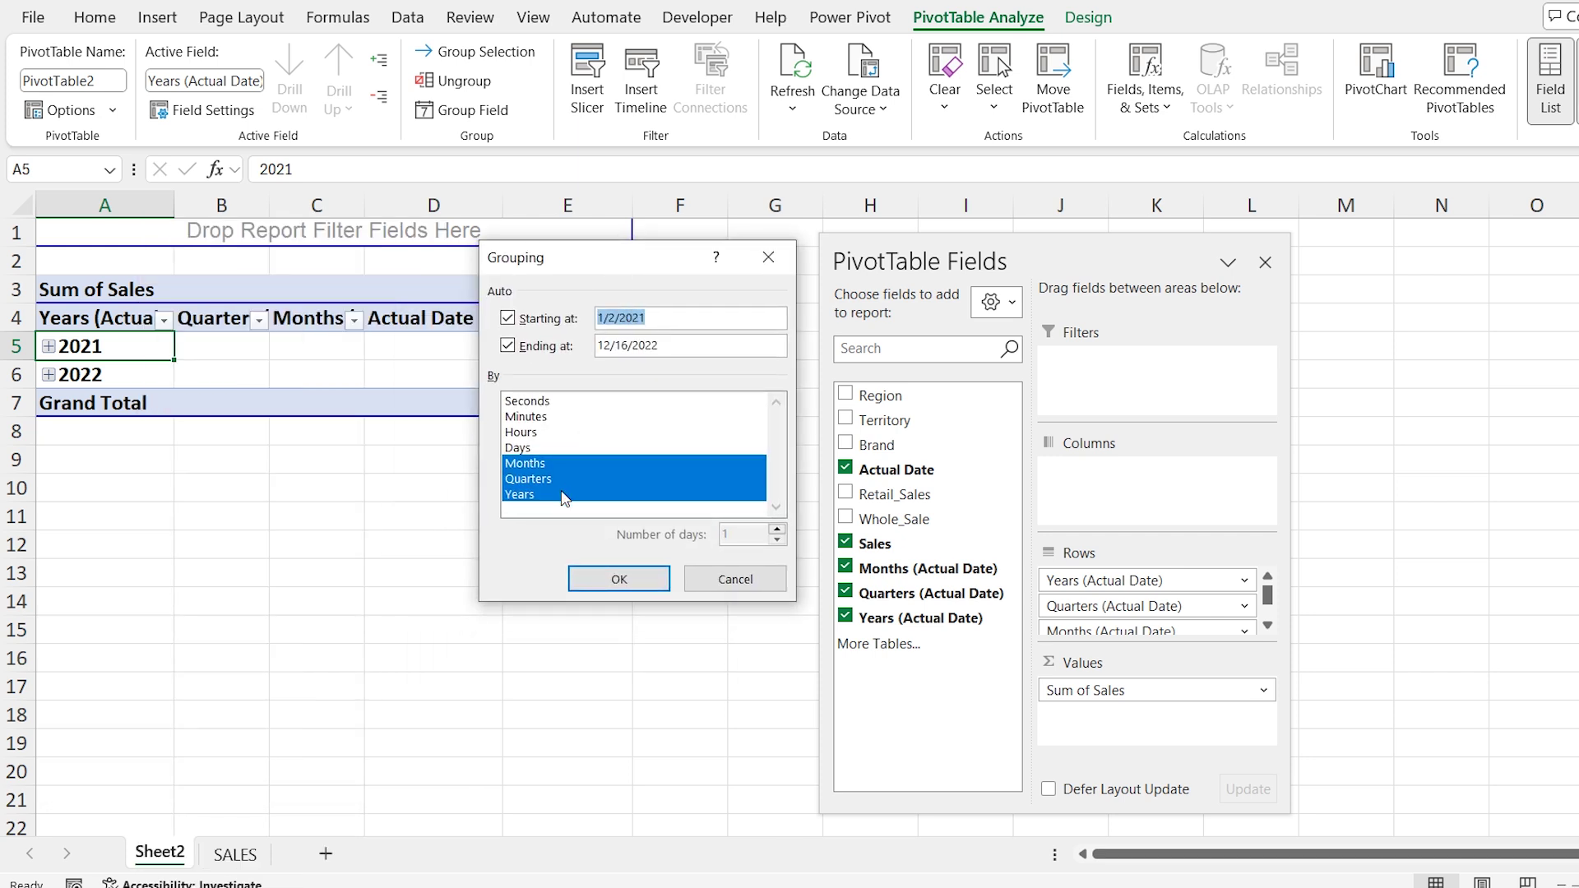
{"action": "left_click", "coordinate": [531, 495]}
{"action": "left_click", "coordinate": [530, 479]}
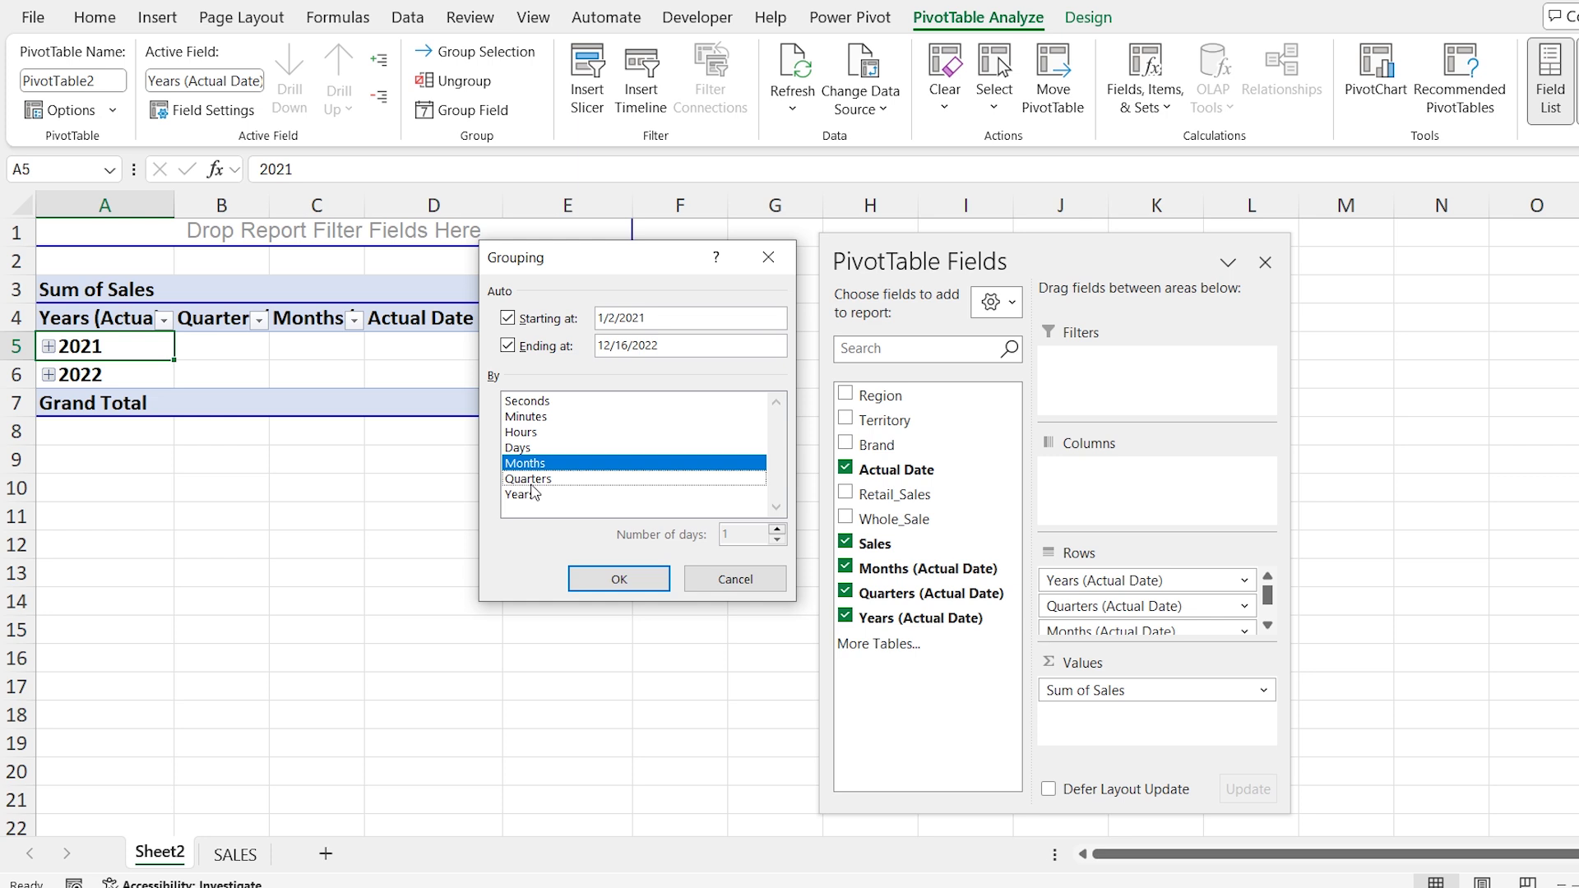
{"action": "left_click", "coordinate": [531, 464]}
{"action": "left_click", "coordinate": [532, 496]}
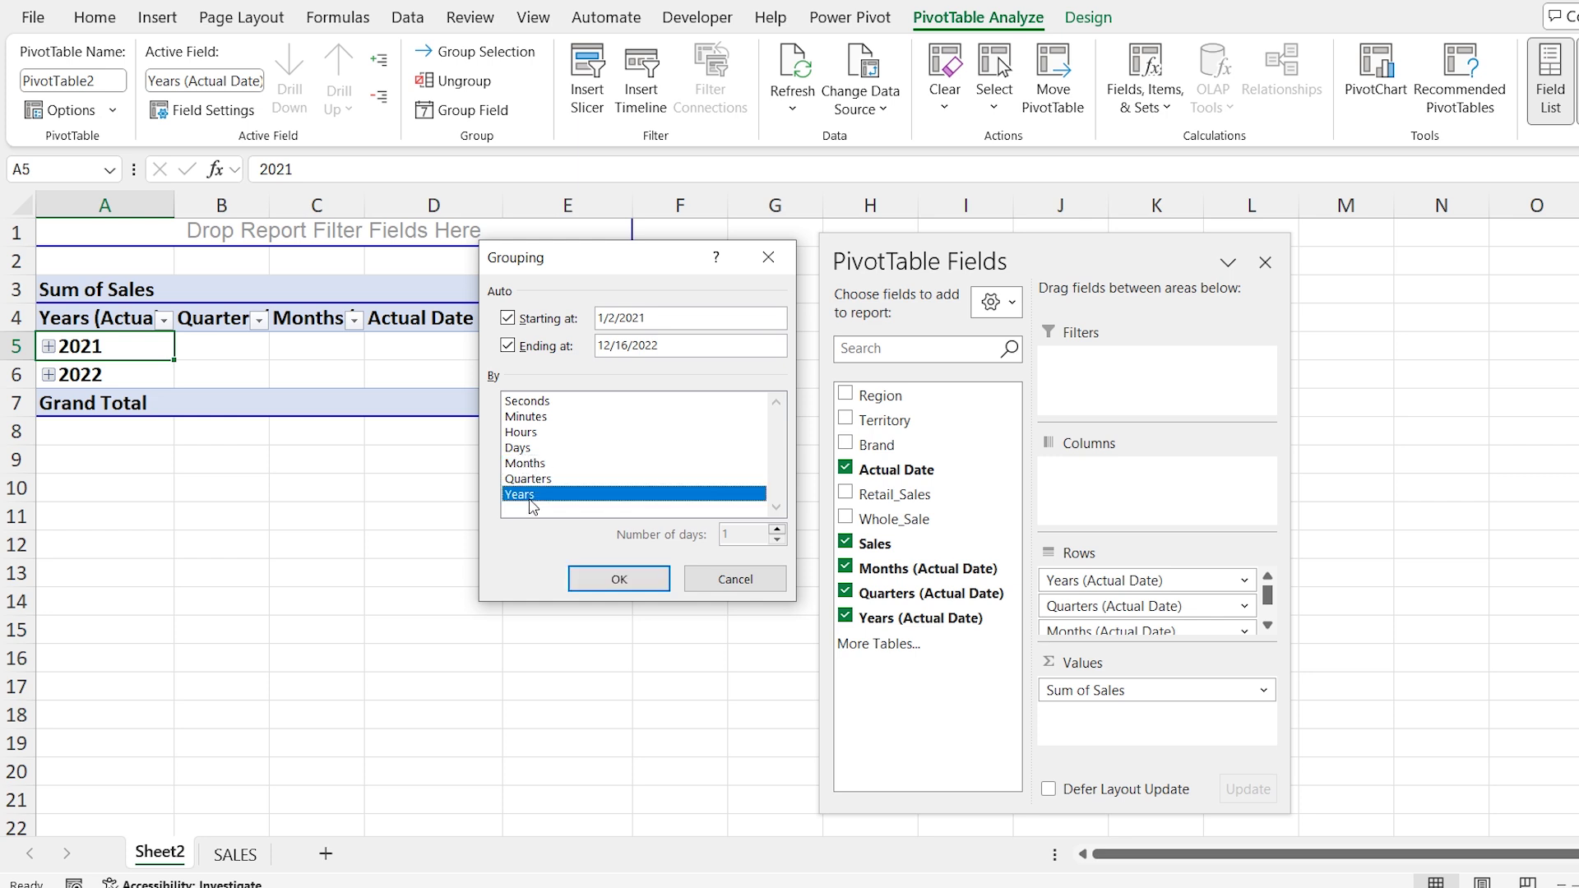
{"action": "left_click", "coordinate": [619, 578]}
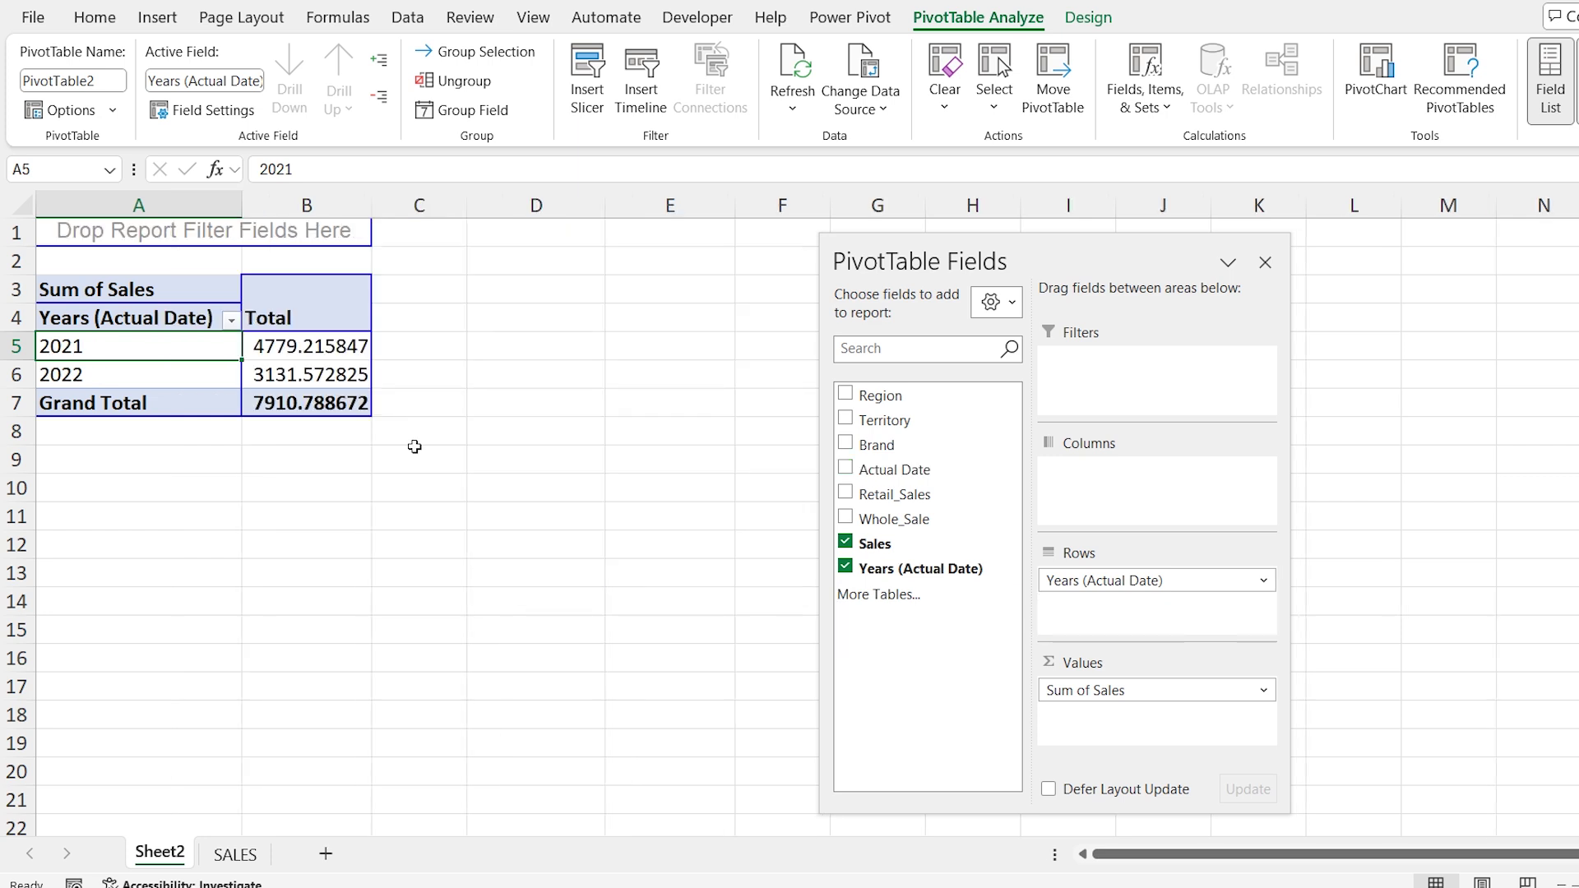
Regroup the year labels by Months only
{"action": "right_click", "coordinate": [167, 347]}
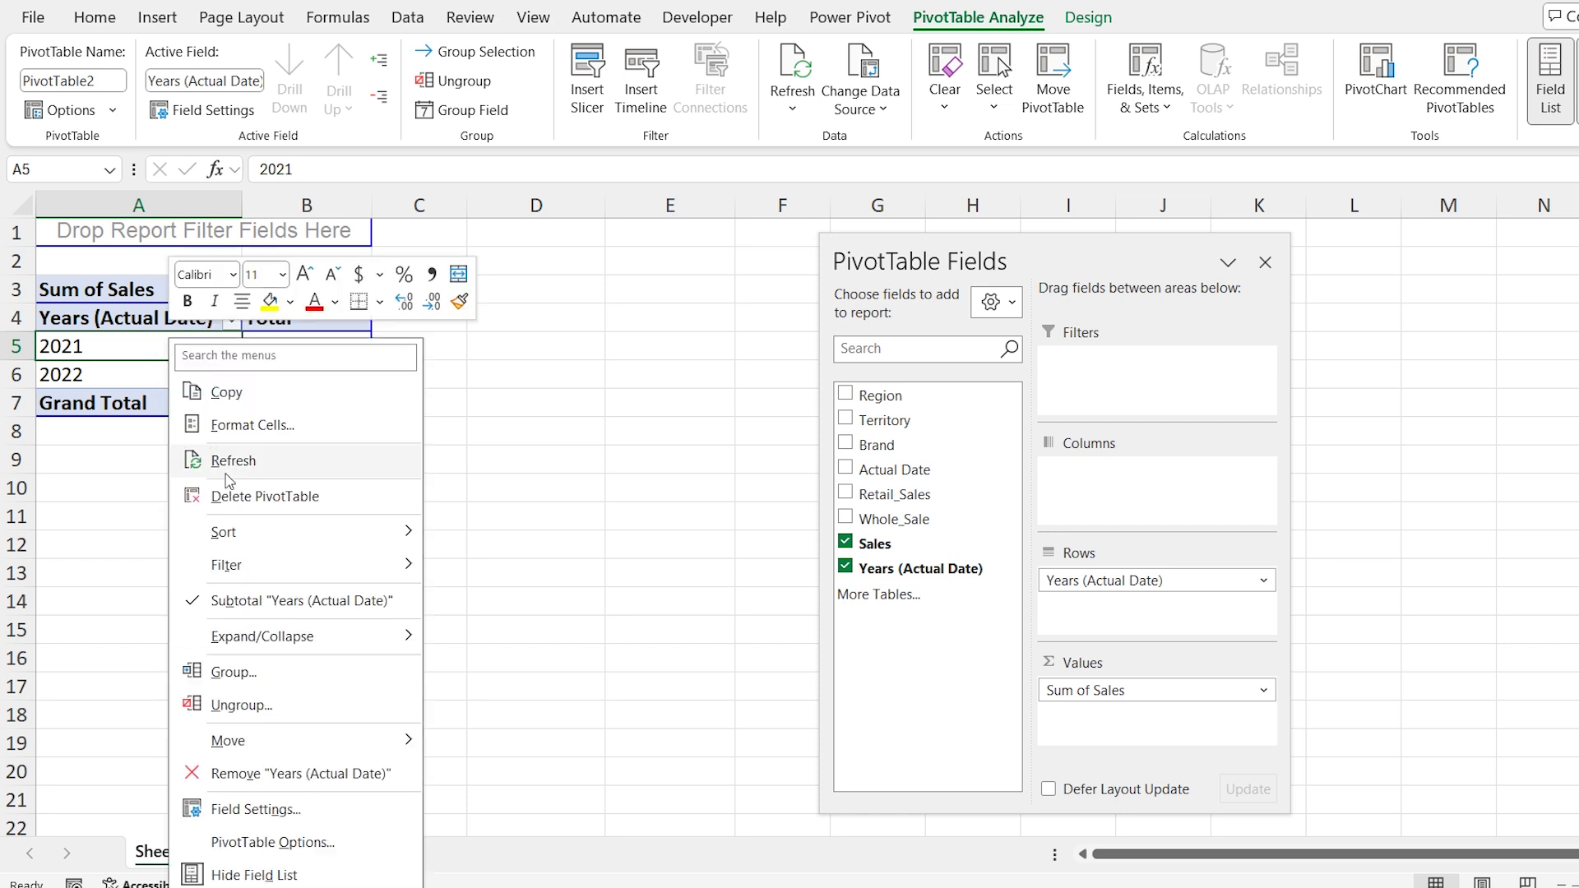
{"action": "left_click", "coordinate": [236, 680]}
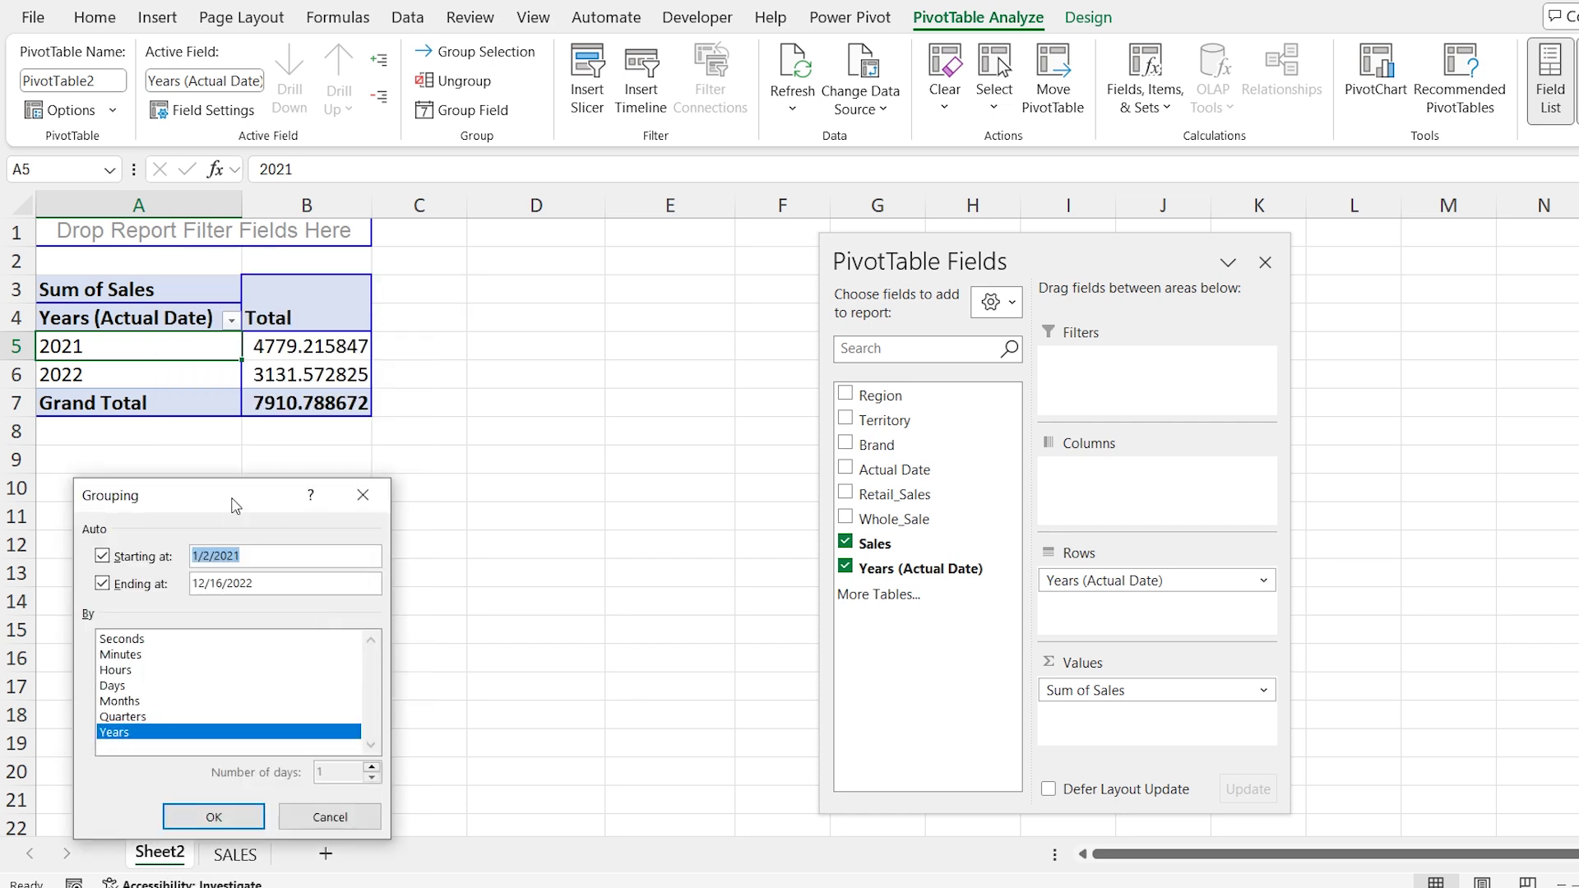
{"action": "left_click_drag", "start_coordinate": [238, 510], "coordinate": [608, 280]}
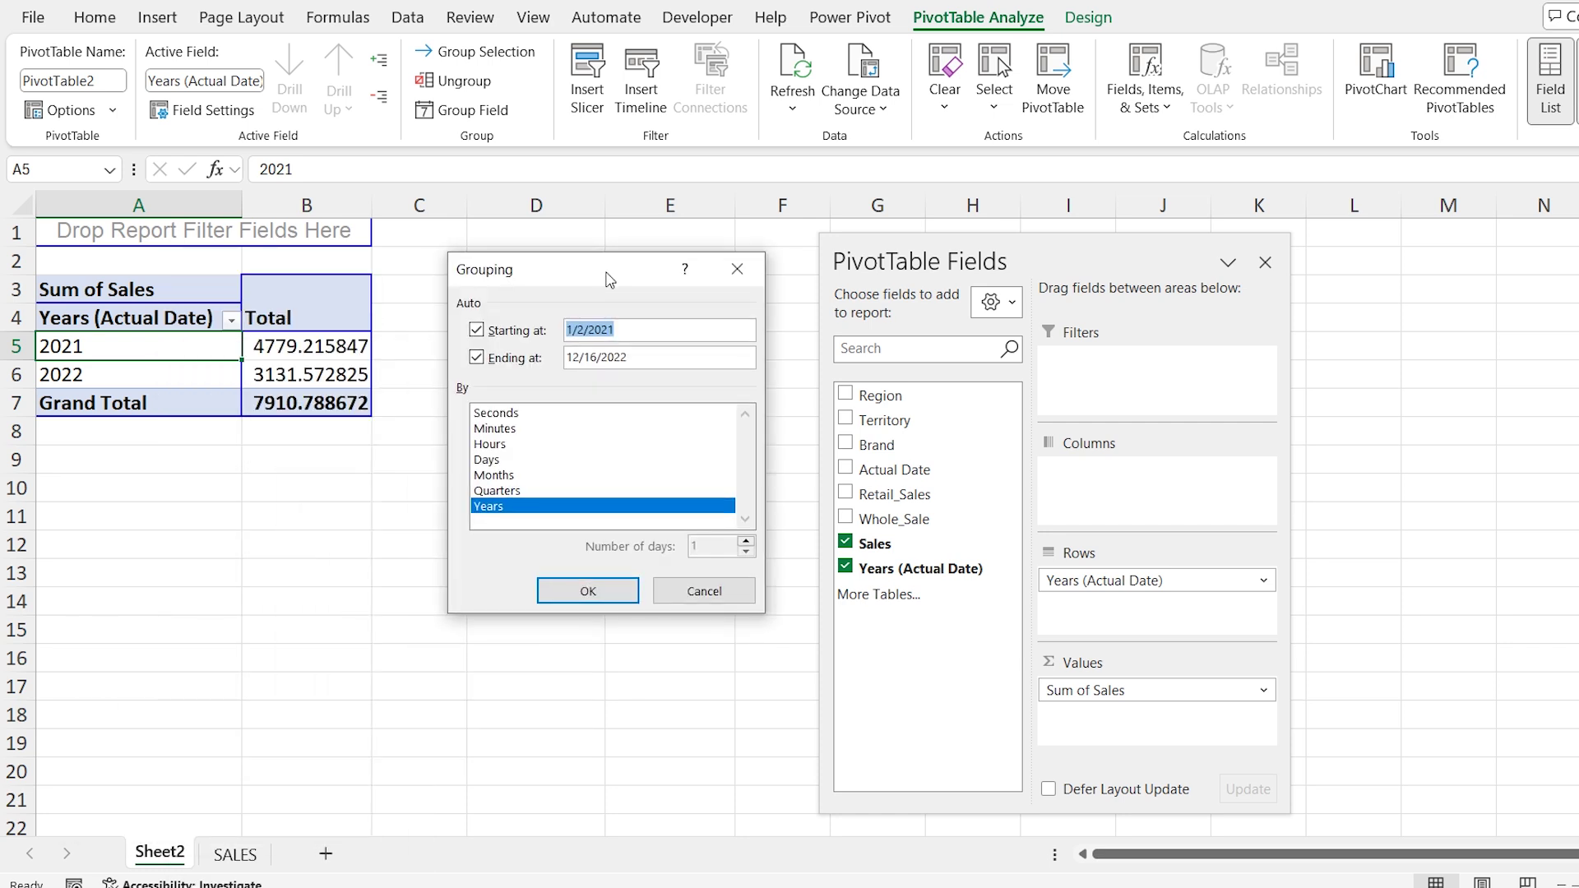
{"action": "left_click", "coordinate": [508, 477]}
{"action": "left_click", "coordinate": [500, 507]}
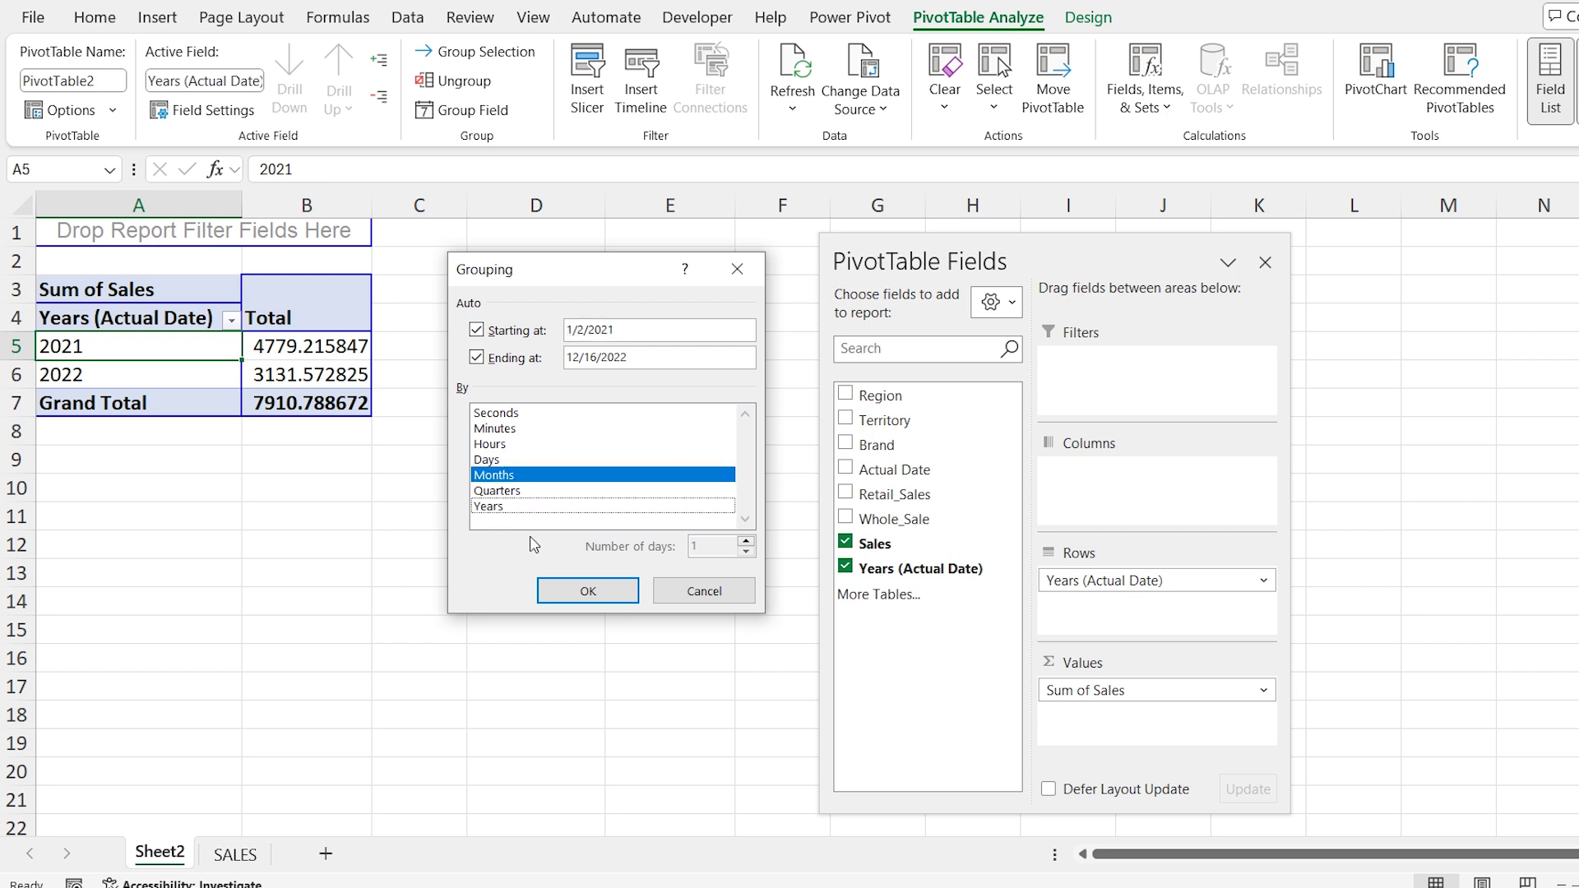
{"action": "left_click", "coordinate": [566, 585]}
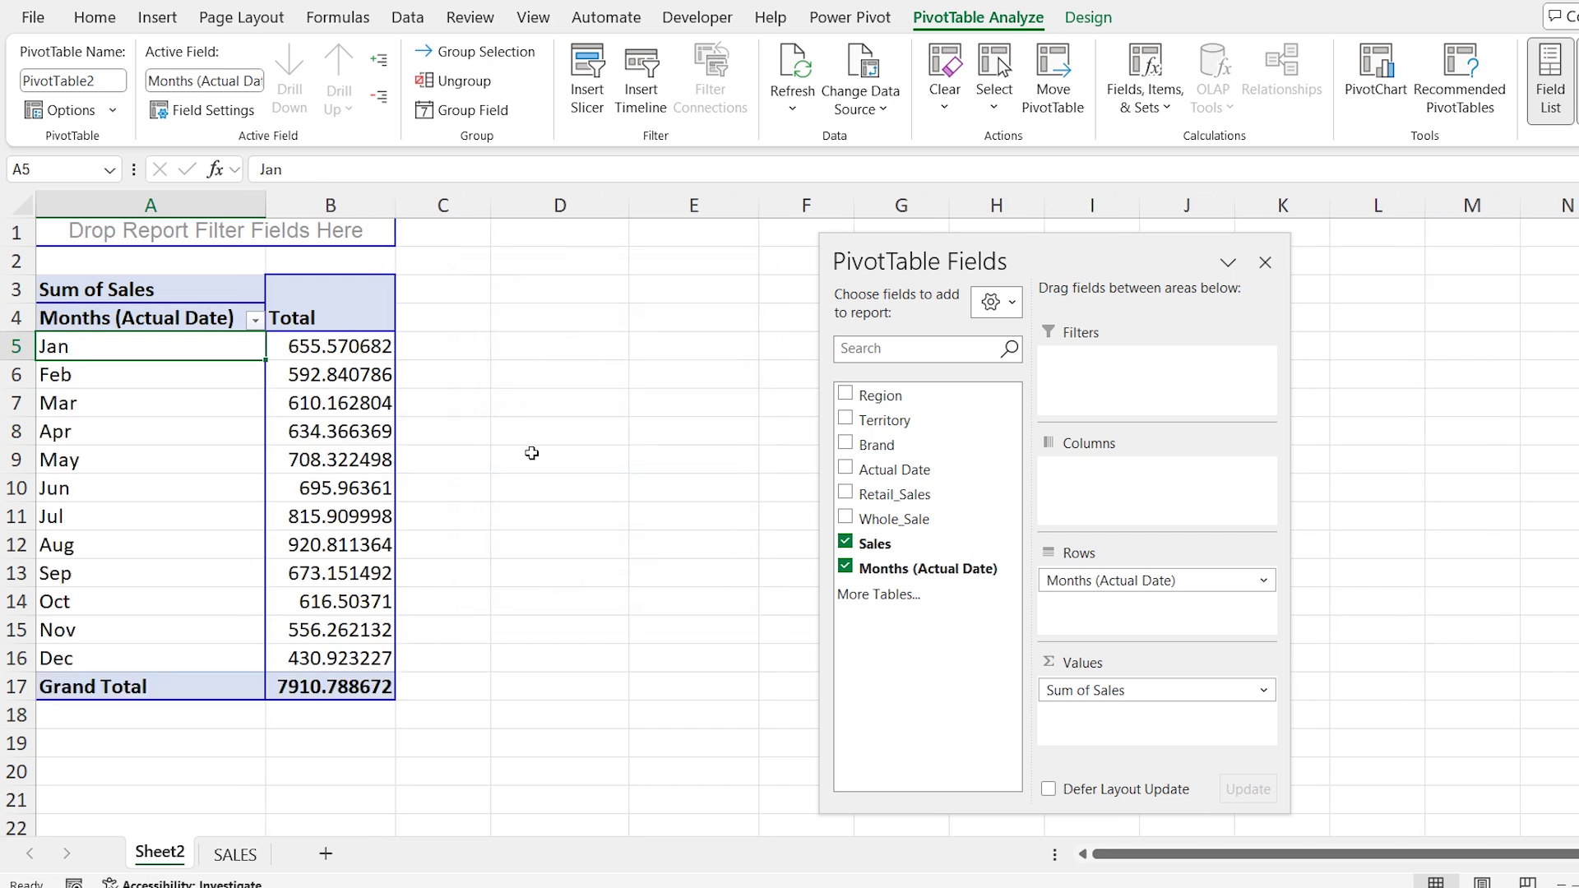
Regroup the month labels by Quarters, showing Qtr1 through Qtr4
{"action": "right_click", "coordinate": [131, 344]}
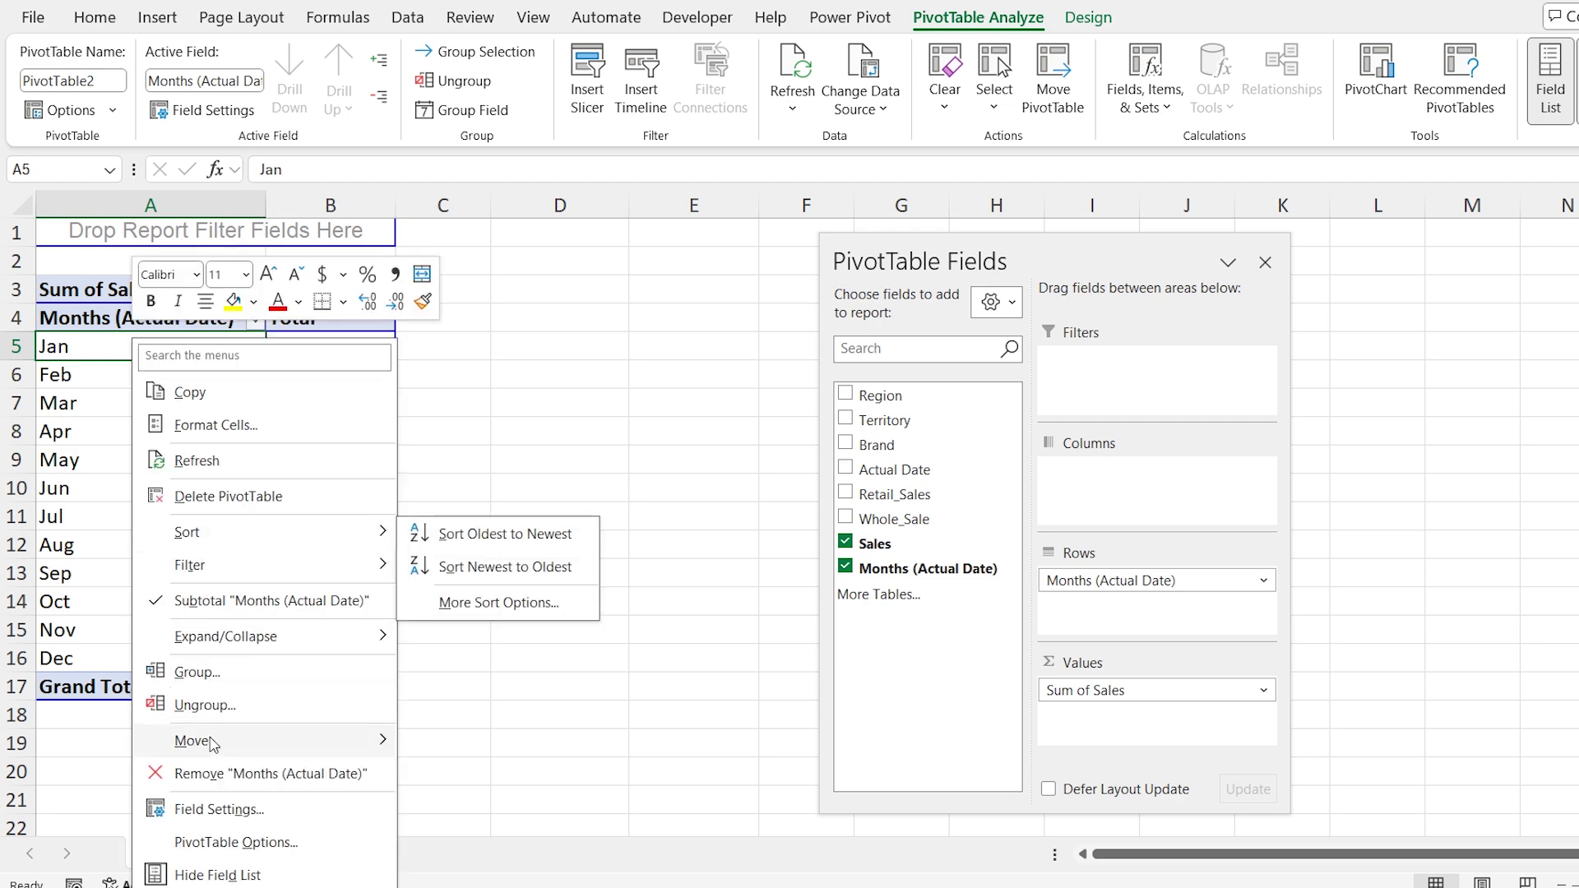
{"action": "left_click", "coordinate": [209, 676]}
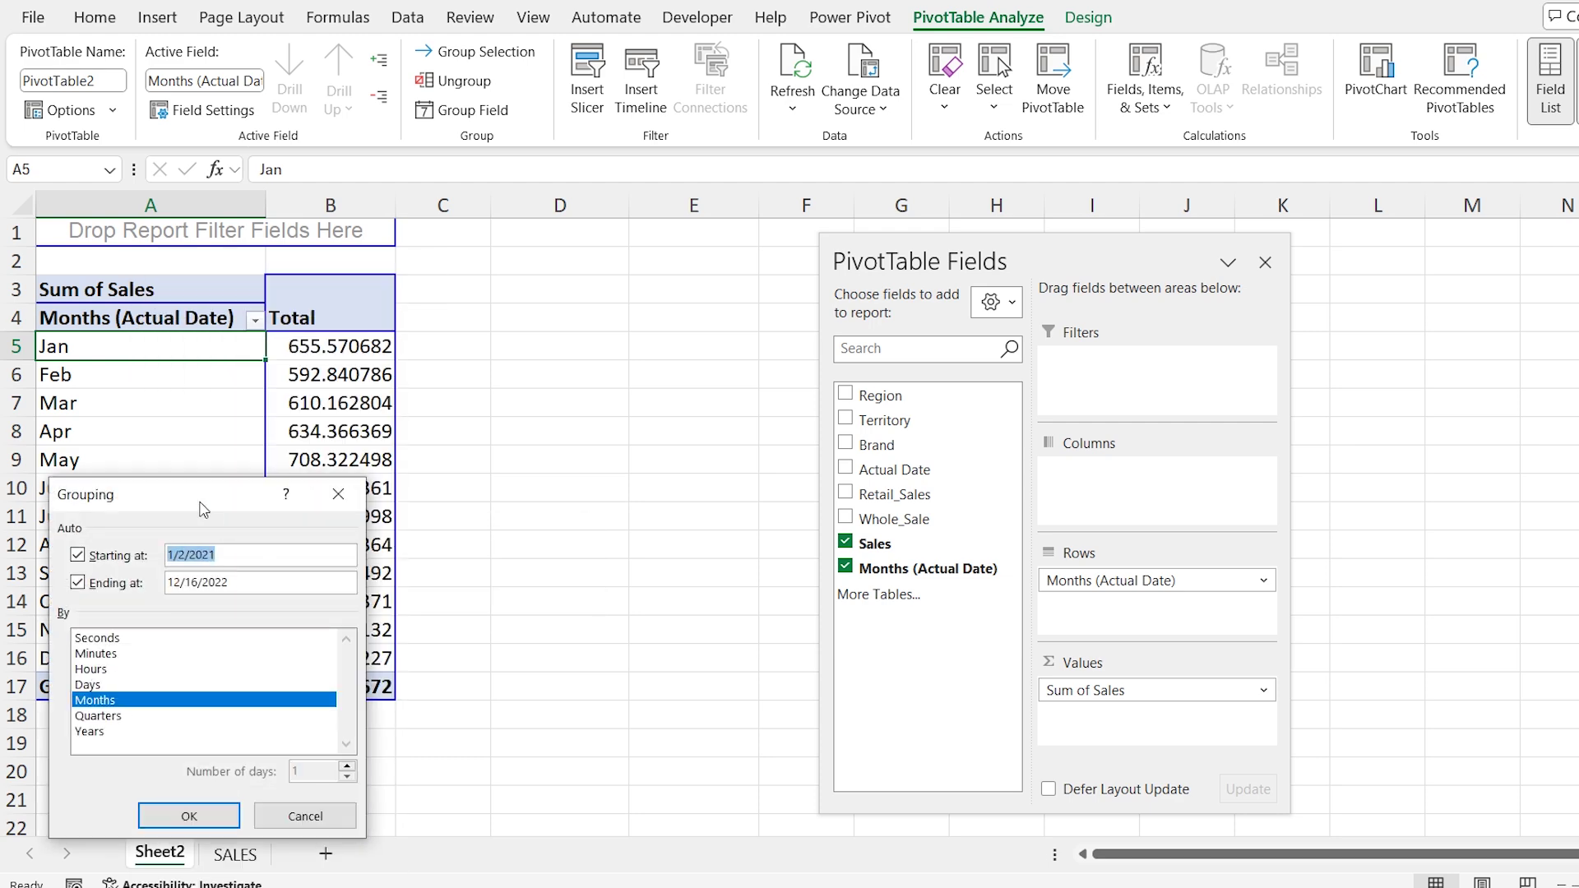
{"action": "left_click_drag", "start_coordinate": [203, 507], "coordinate": [578, 265]}
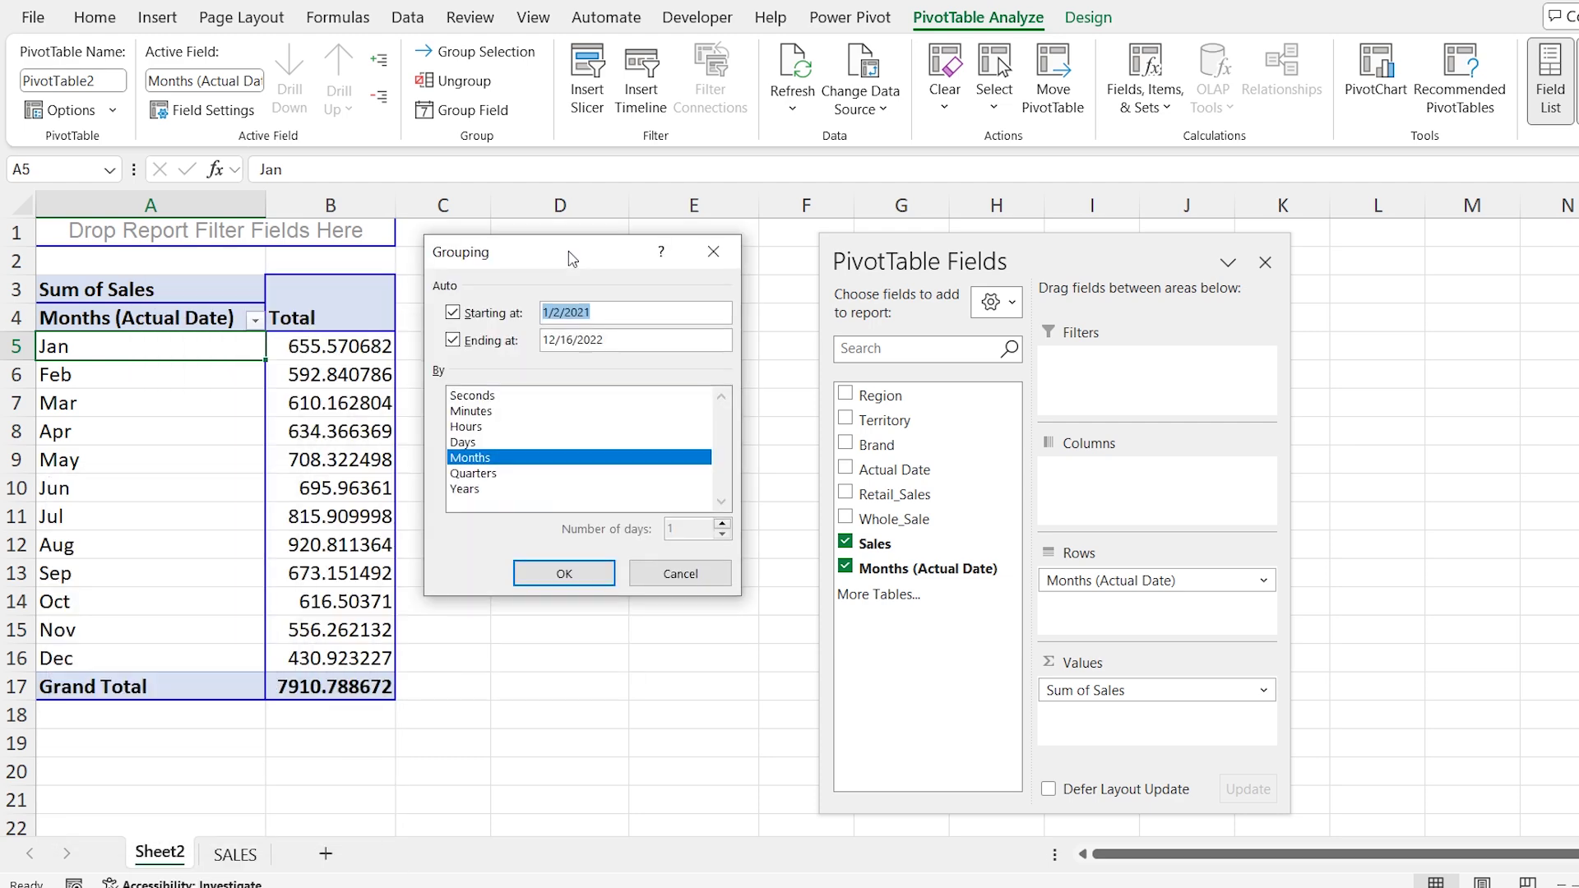
{"action": "left_click", "coordinate": [481, 473]}
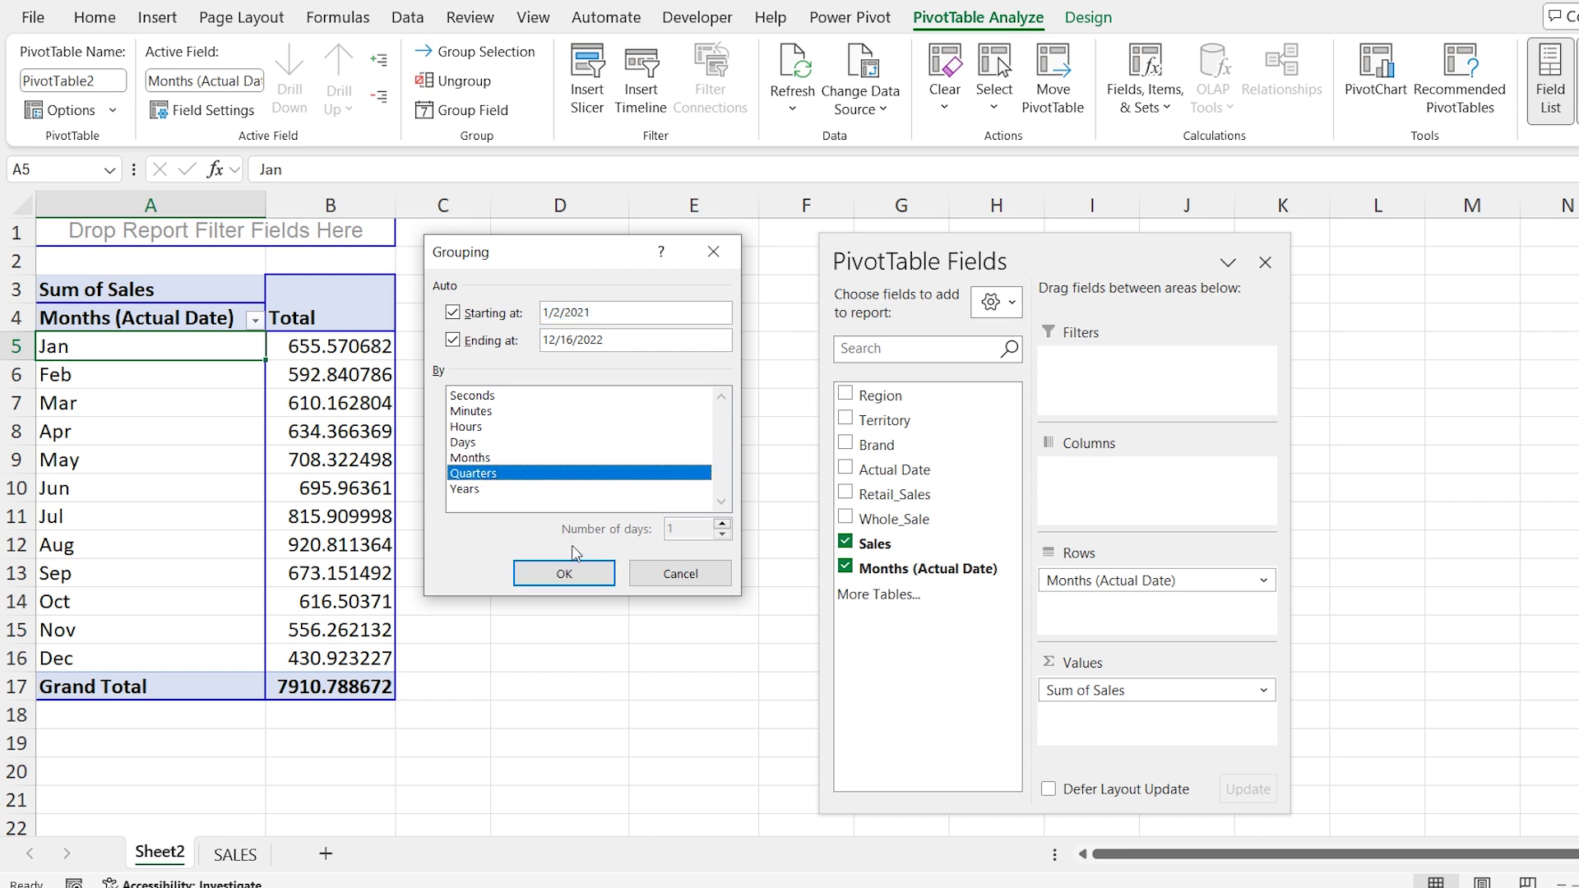
{"action": "left_click", "coordinate": [567, 571]}
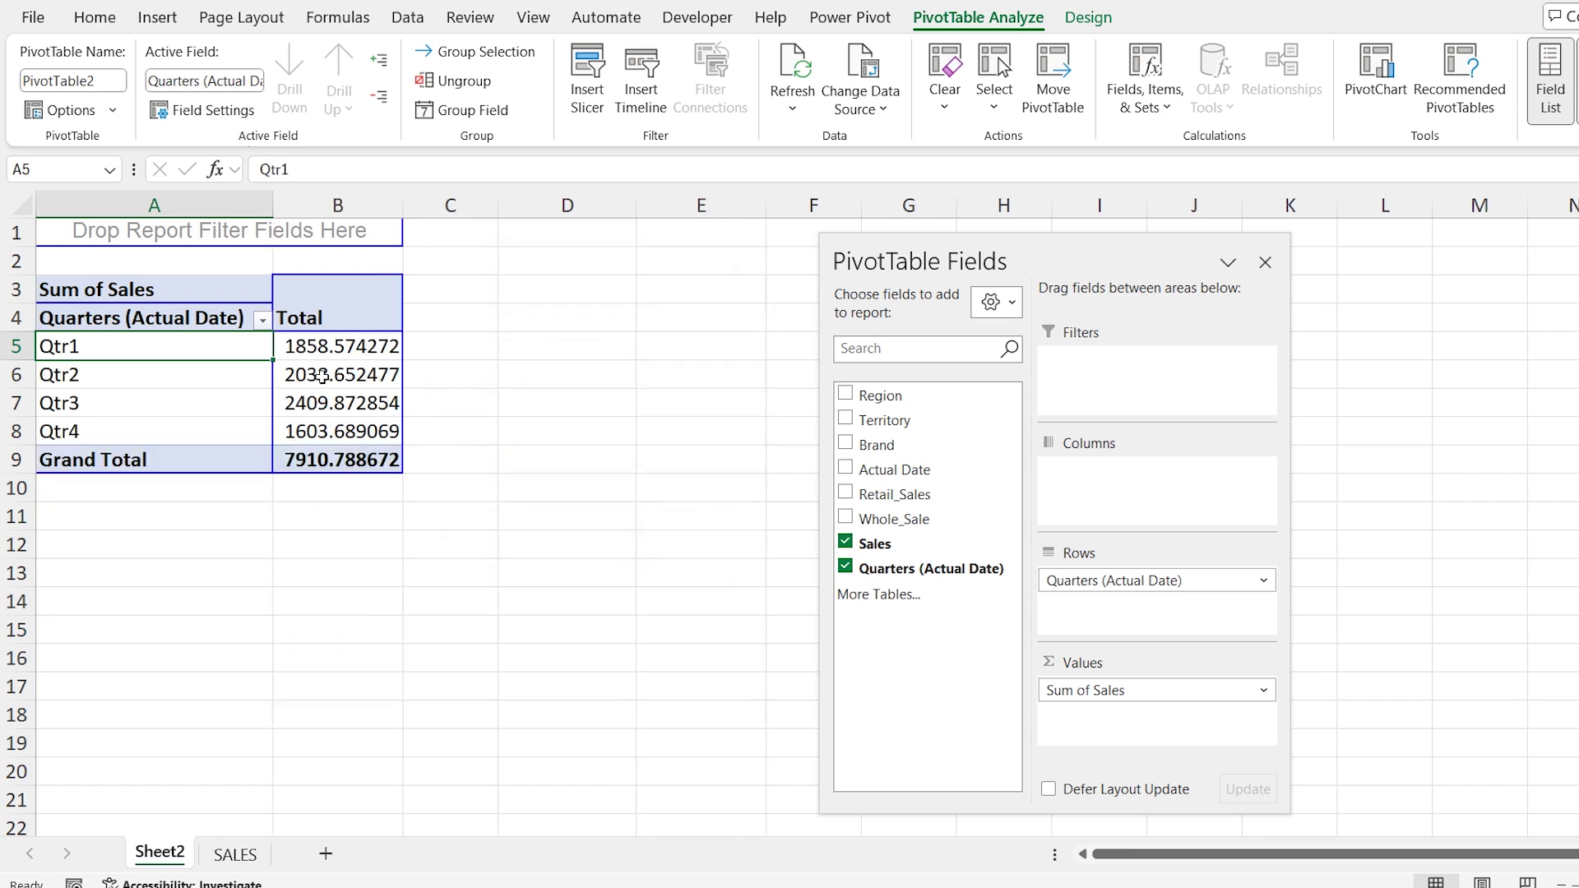
Regroup the quarter labels by Years and Months together
{"action": "right_click", "coordinate": [231, 354]}
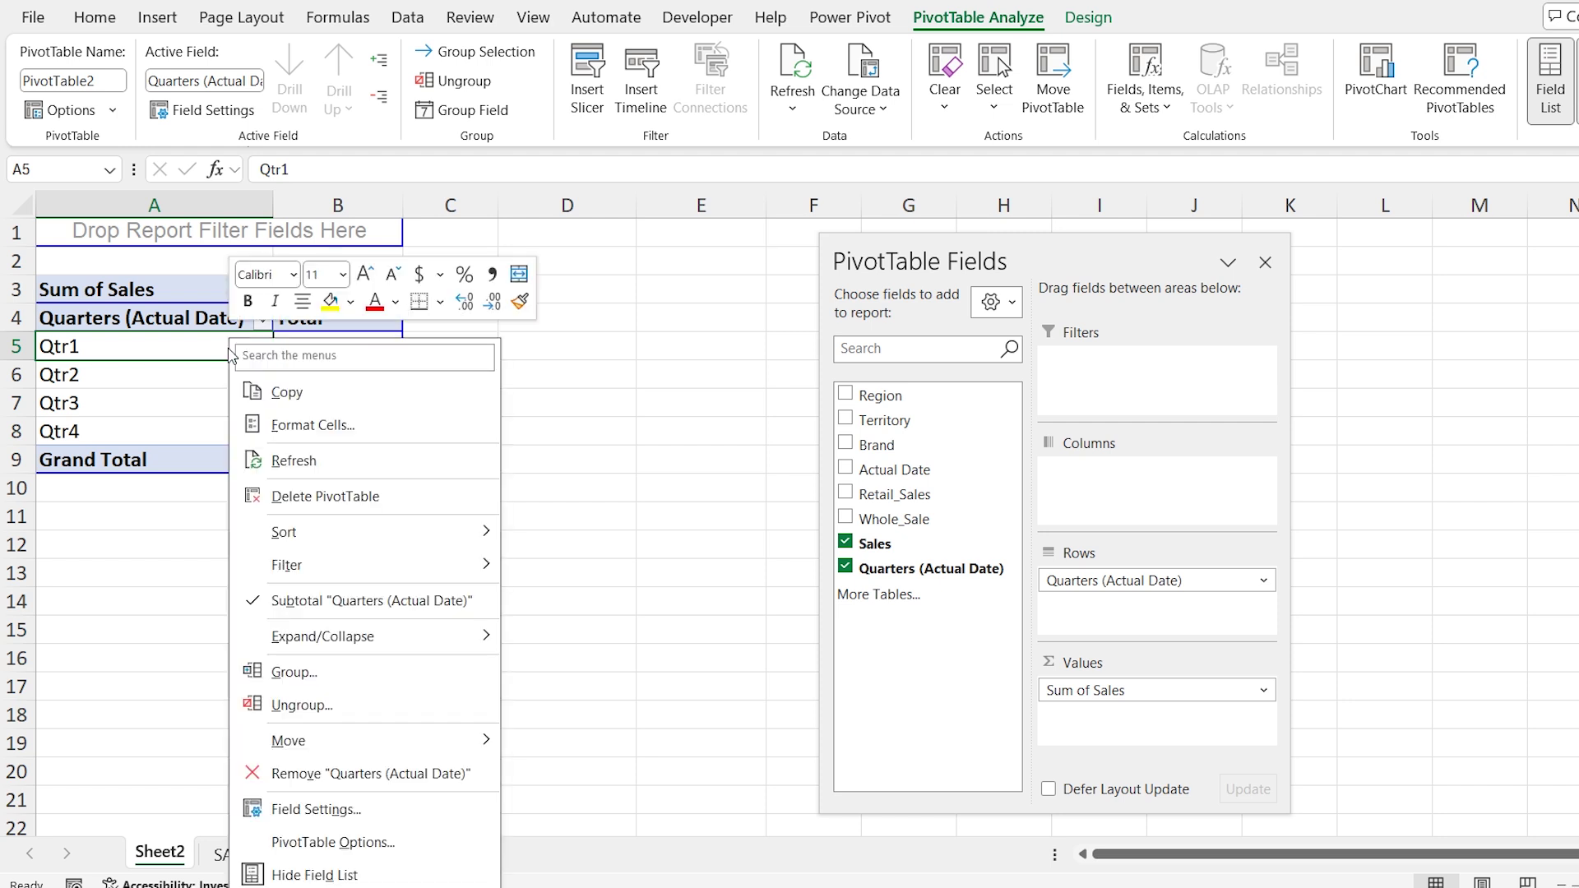
{"action": "left_click", "coordinate": [297, 672]}
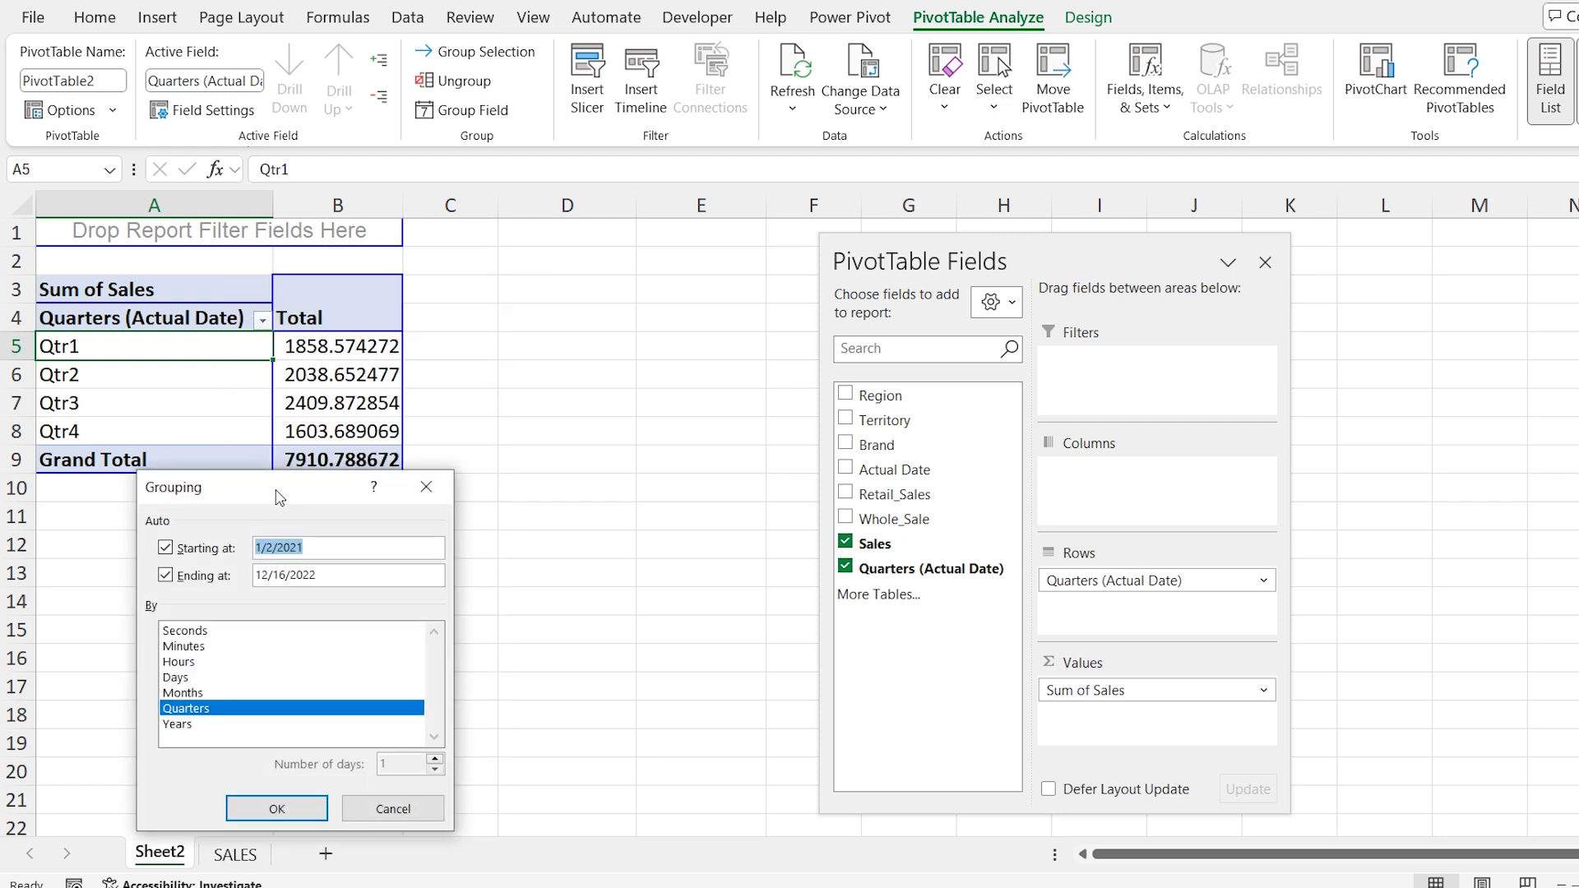
{"action": "left_click_drag", "start_coordinate": [279, 497], "coordinate": [661, 267]}
{"action": "left_click", "coordinate": [587, 486]}
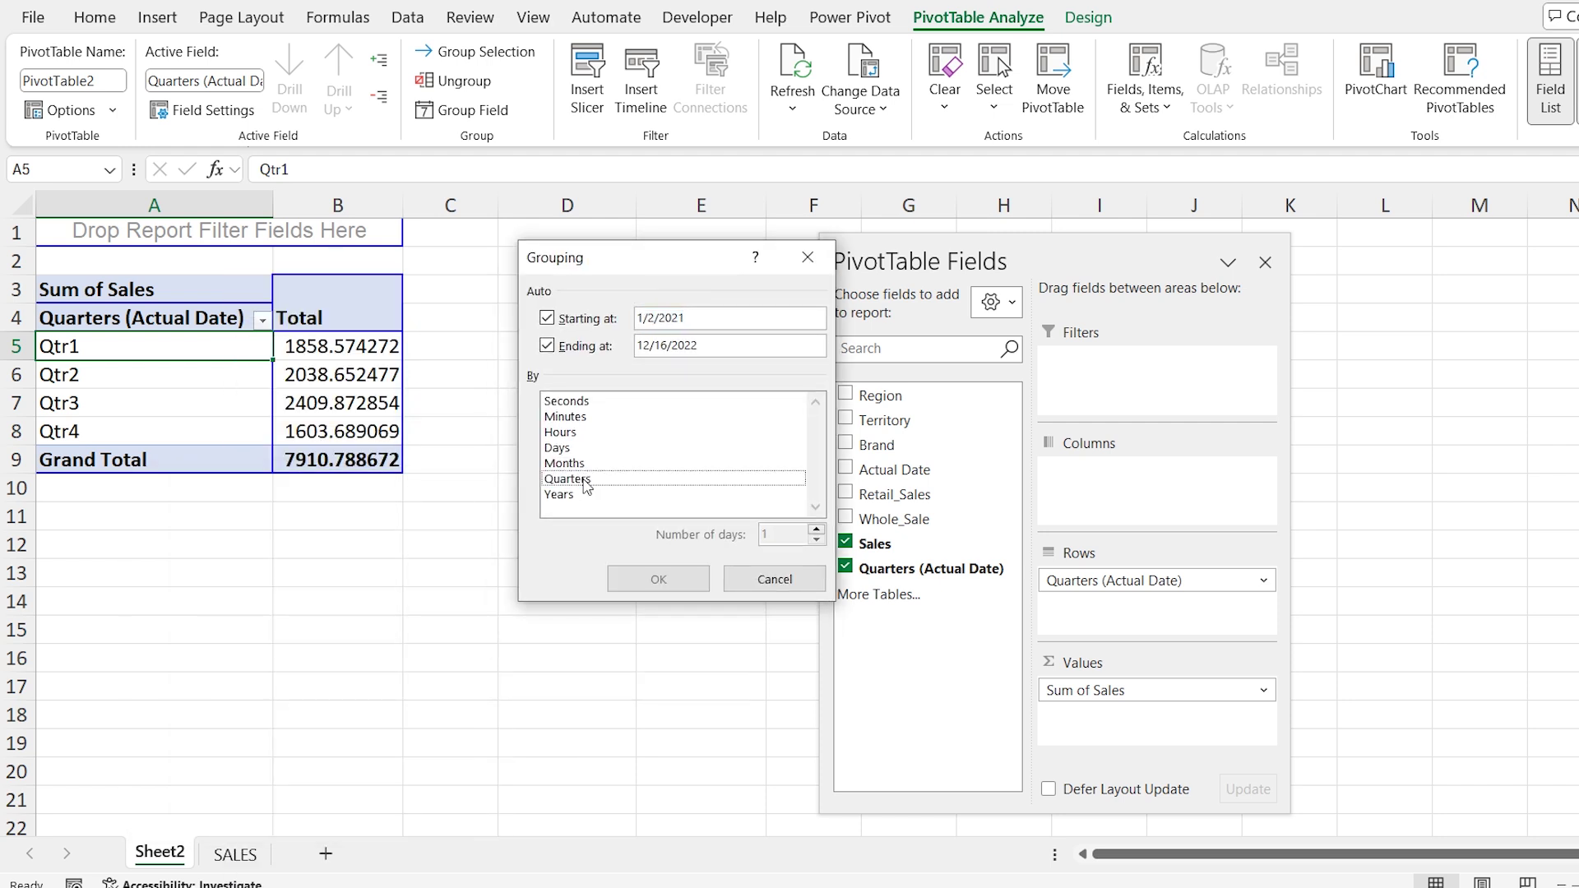
{"action": "left_click", "coordinate": [567, 497]}
{"action": "left_click", "coordinate": [569, 465]}
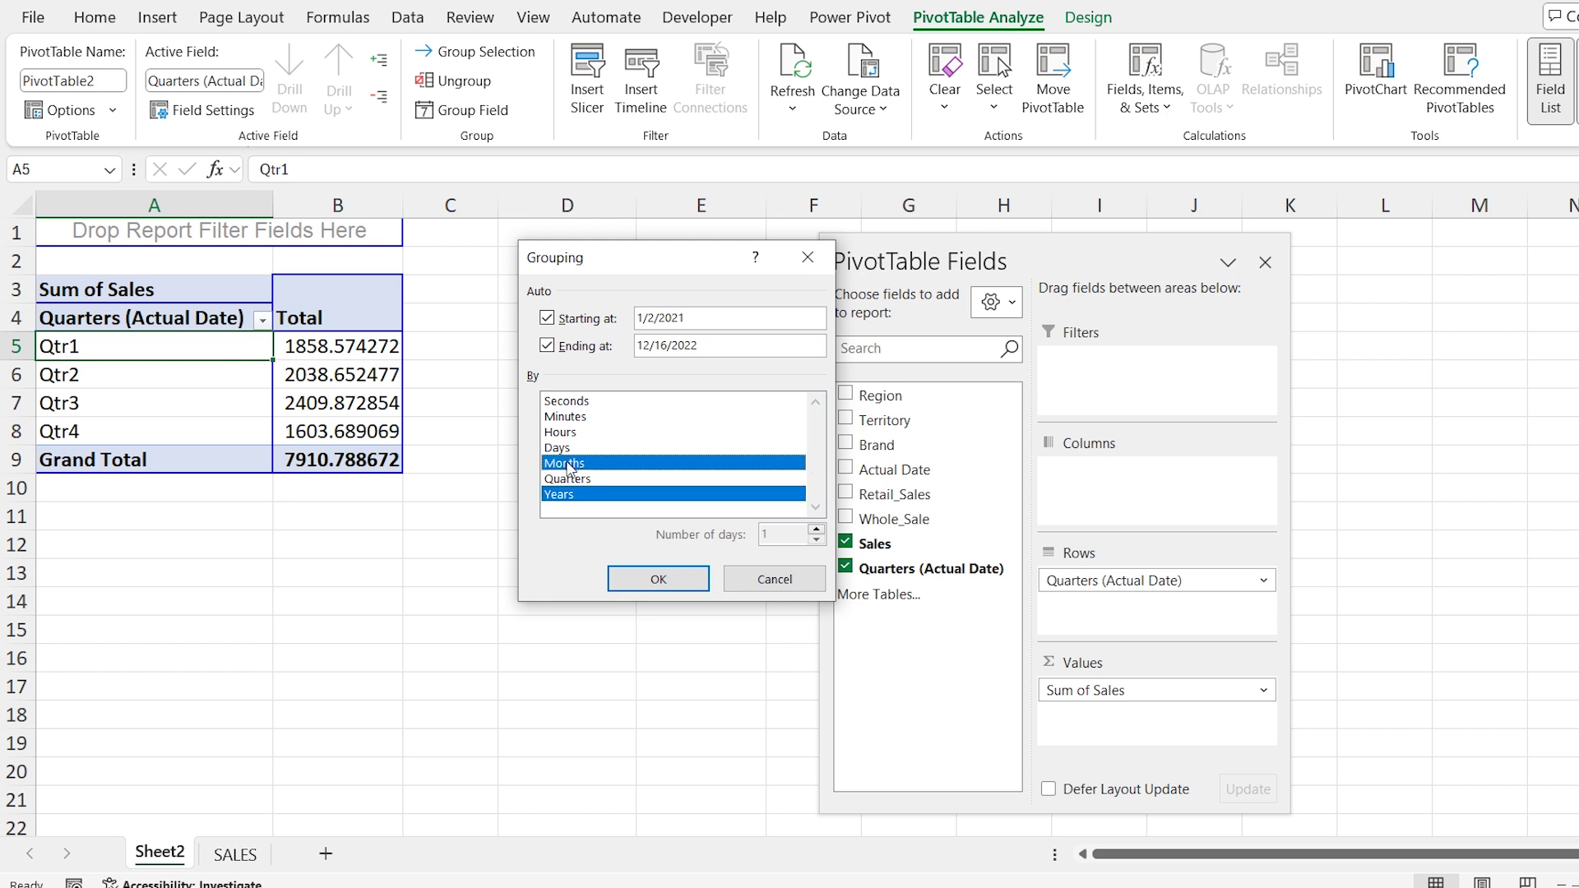
{"action": "left_click", "coordinate": [658, 577]}
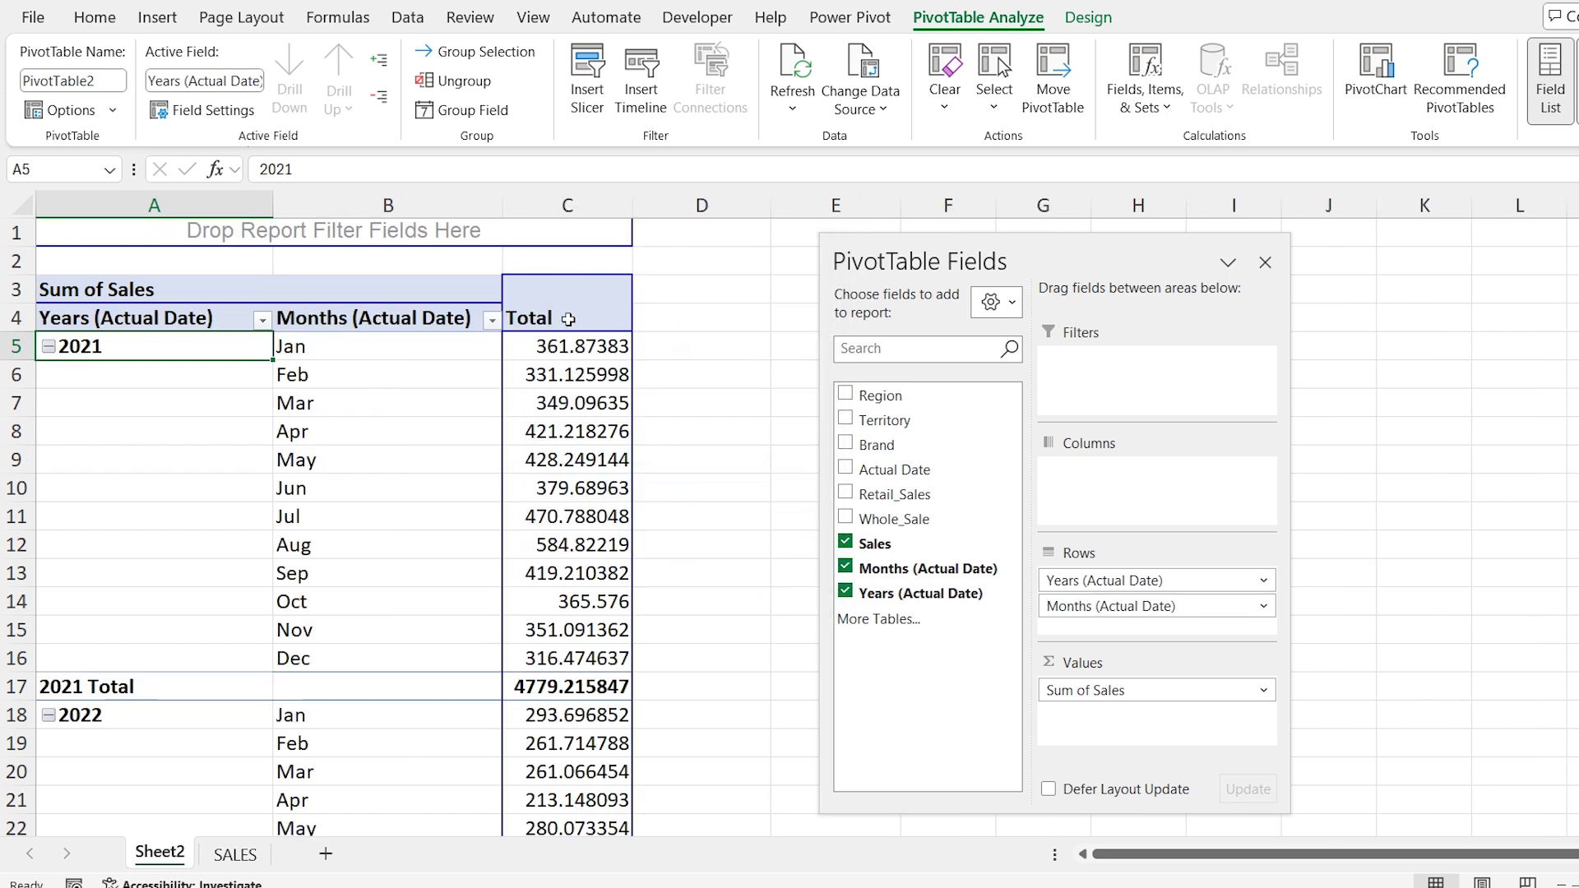
Format Sum of Sales values as Number with 0 decimal places
{"action": "left_click", "coordinate": [386, 349]}
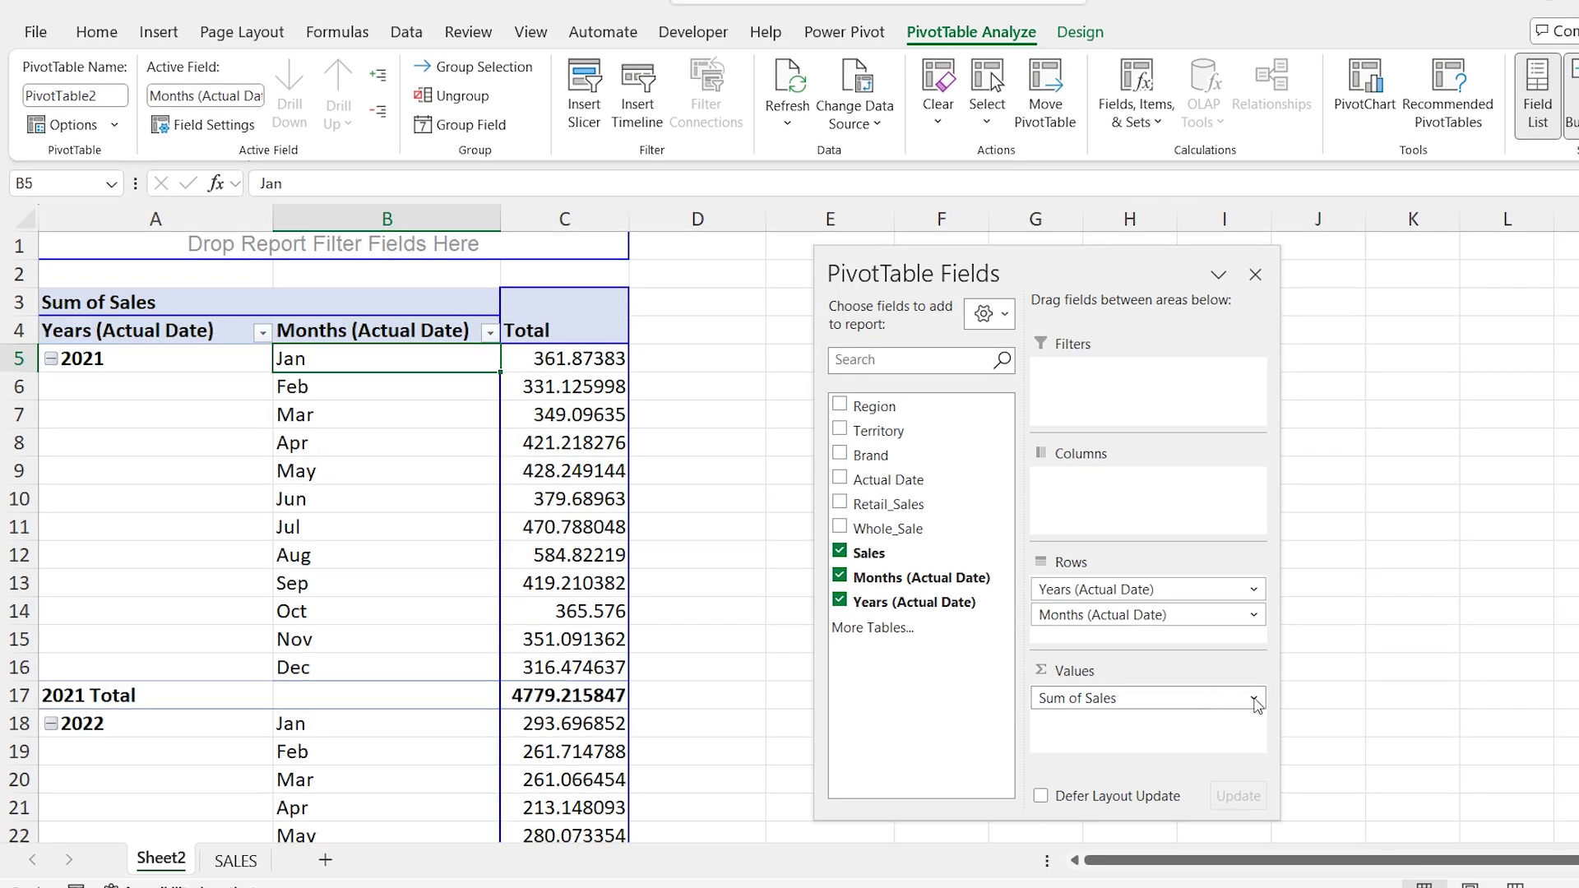
{"action": "left_click", "coordinate": [1254, 700]}
{"action": "left_click", "coordinate": [1126, 670]}
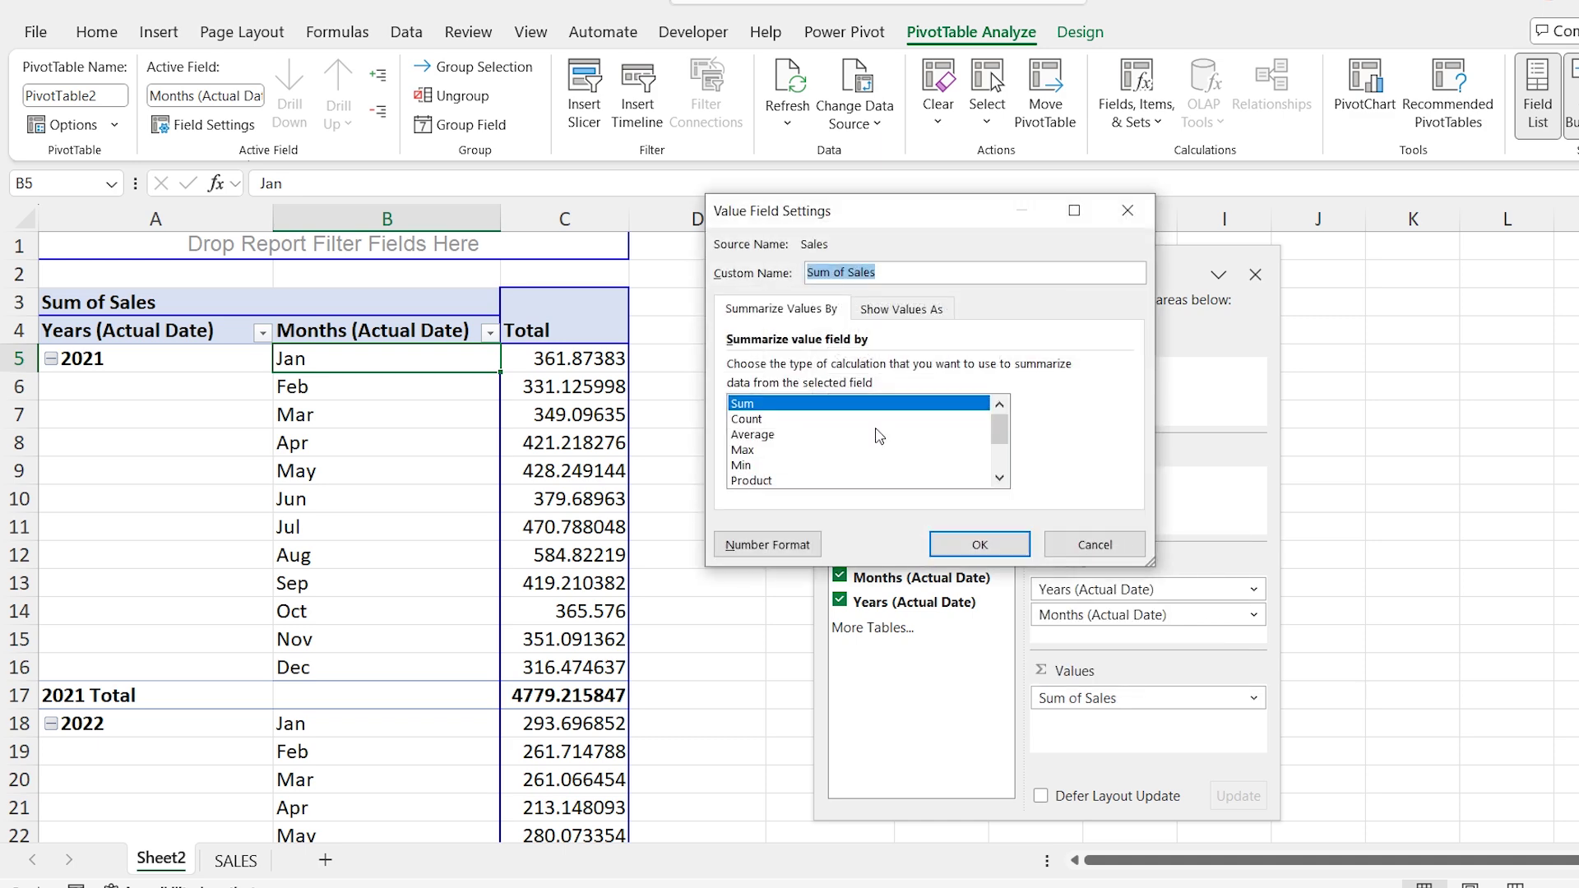
{"action": "left_click", "coordinate": [781, 546]}
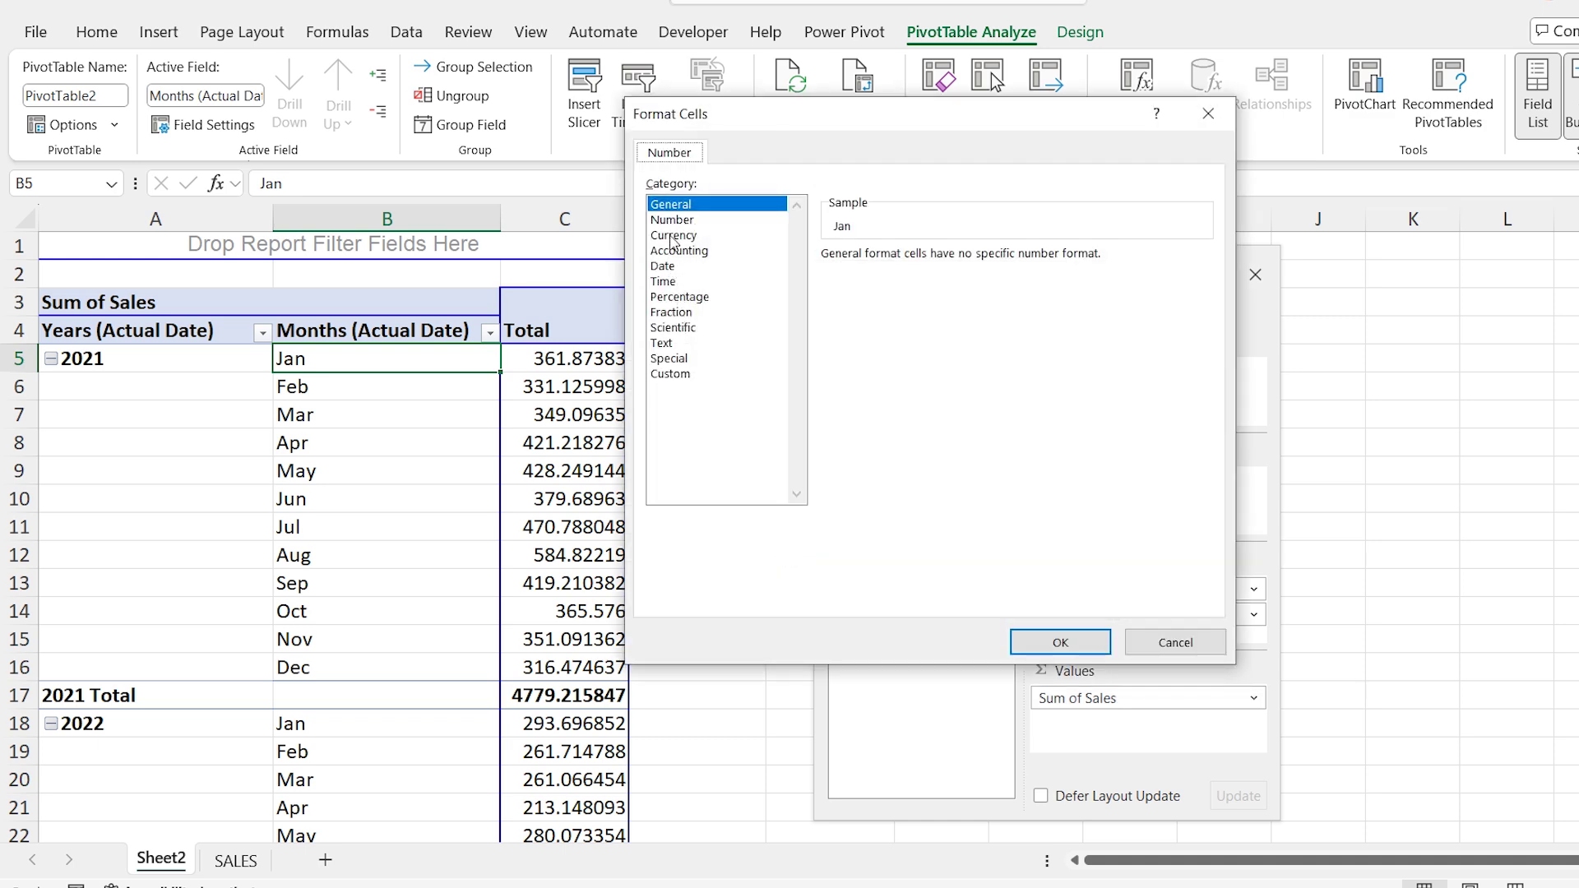
{"action": "left_click", "coordinate": [675, 236]}
{"action": "left_click", "coordinate": [682, 220]}
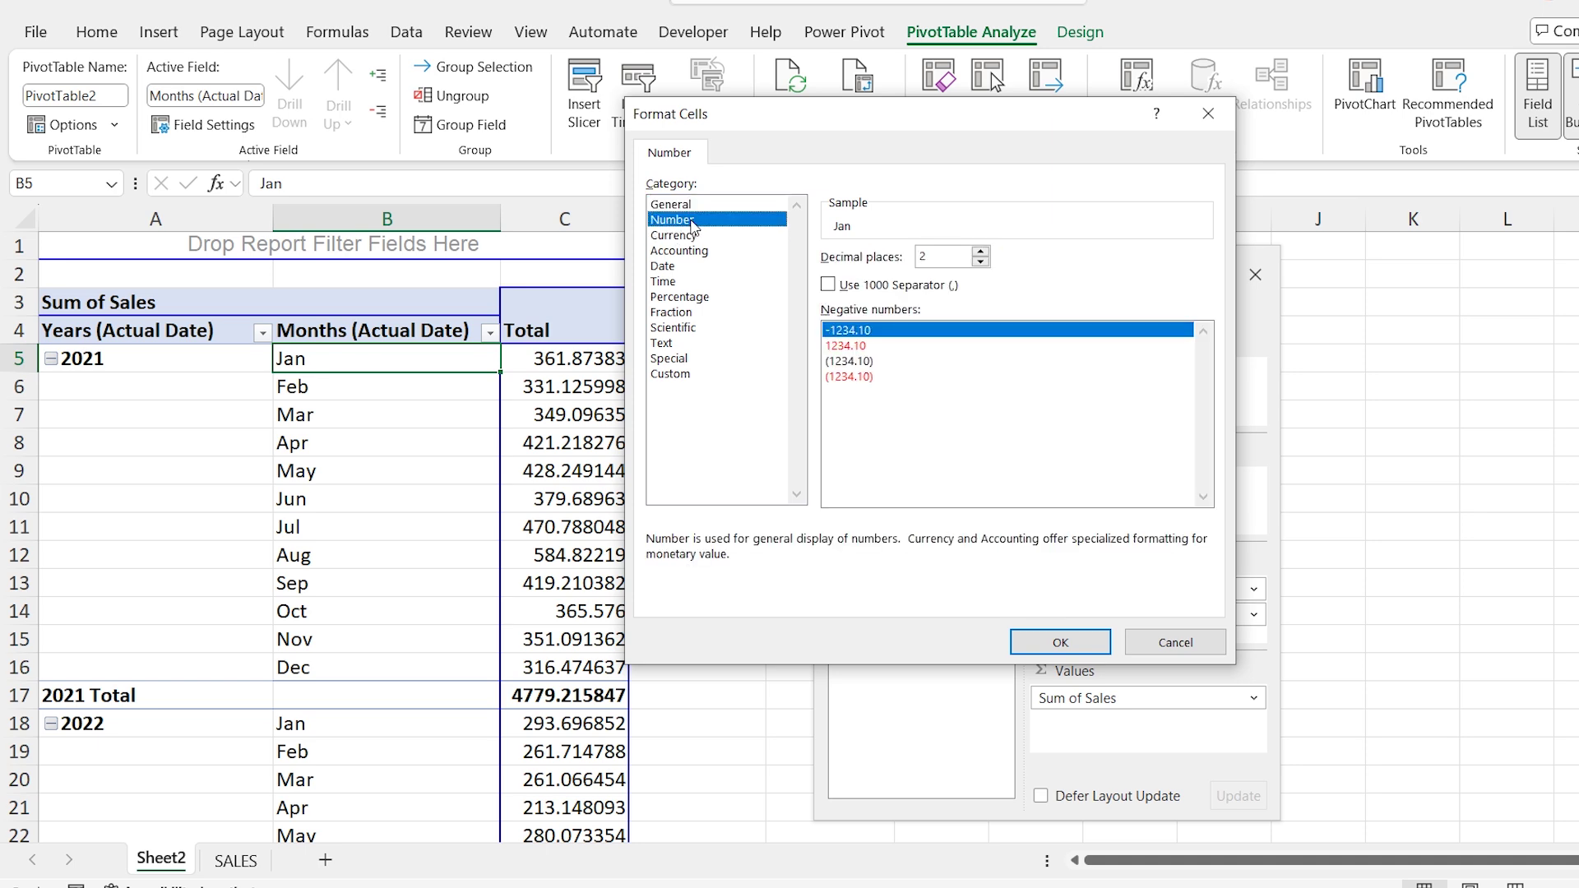
{"action": "key", "text": "Tab"}
{"action": "type", "text": "0"}
{"action": "key", "text": "Return"}
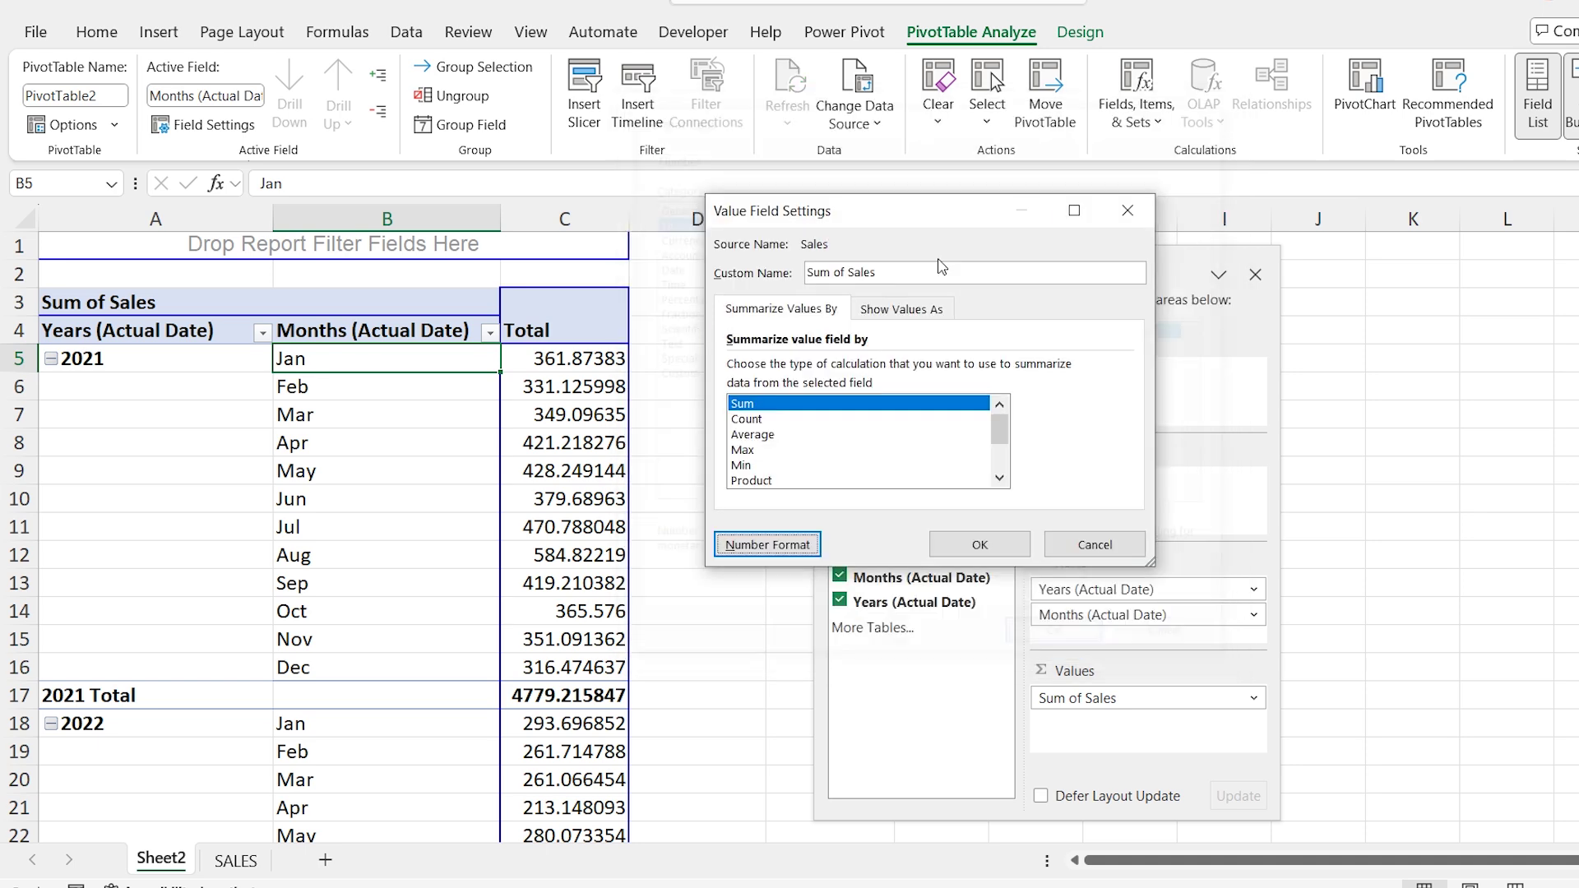
{"action": "left_click", "coordinate": [970, 543]}
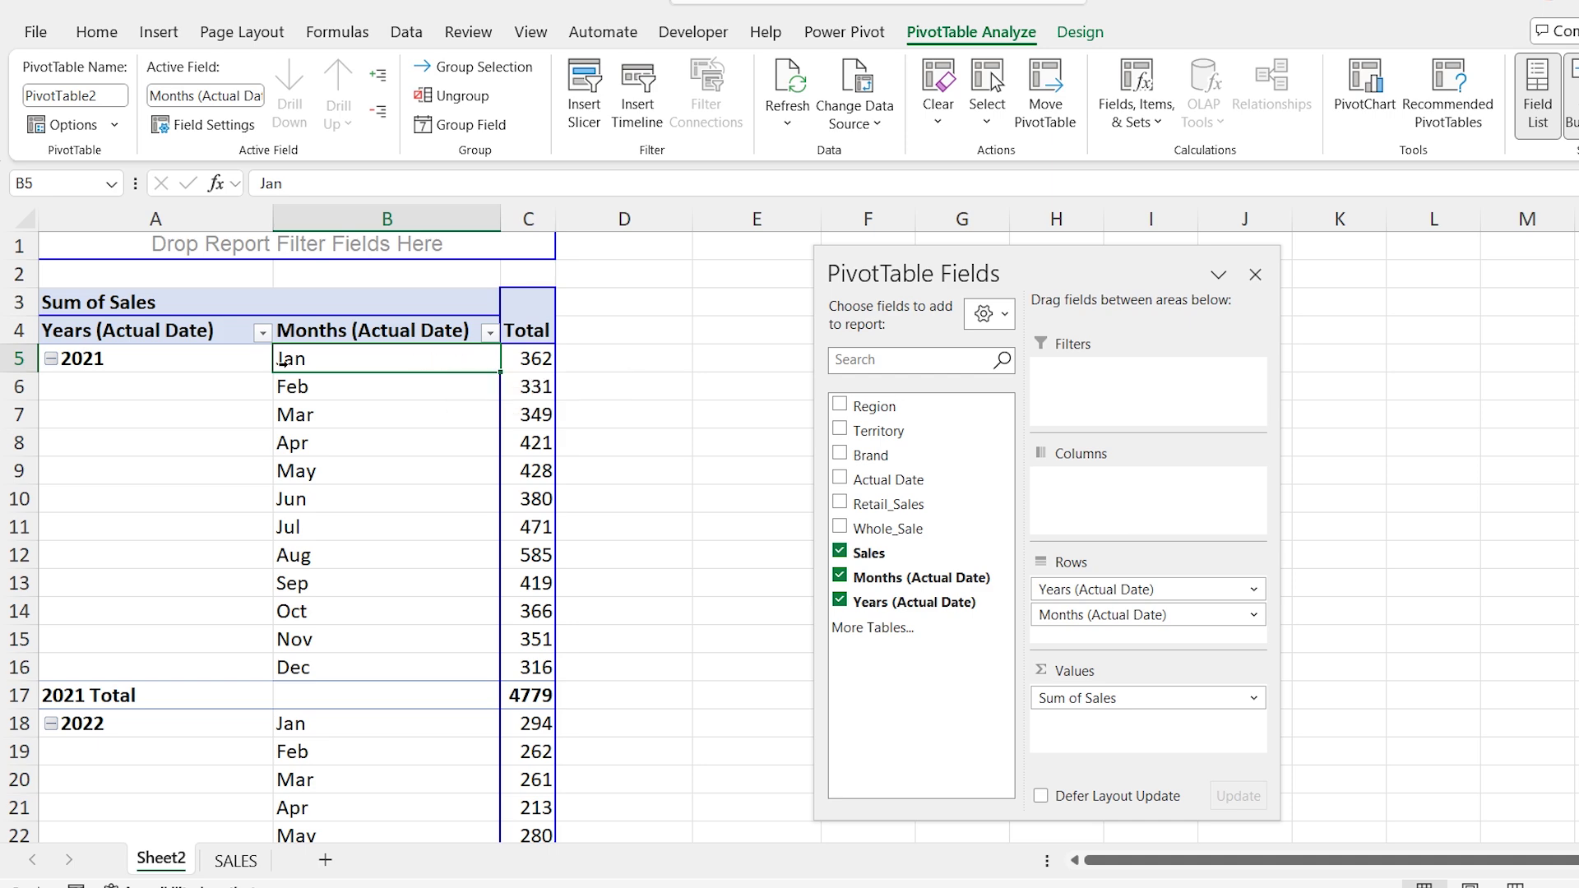
Check the Total column values down to the Grand Total and back
{"action": "left_click", "coordinate": [243, 366]}
{"action": "key", "text": "Right"}
{"action": "key", "text": "Right"}
{"action": "key", "text": "Down"}
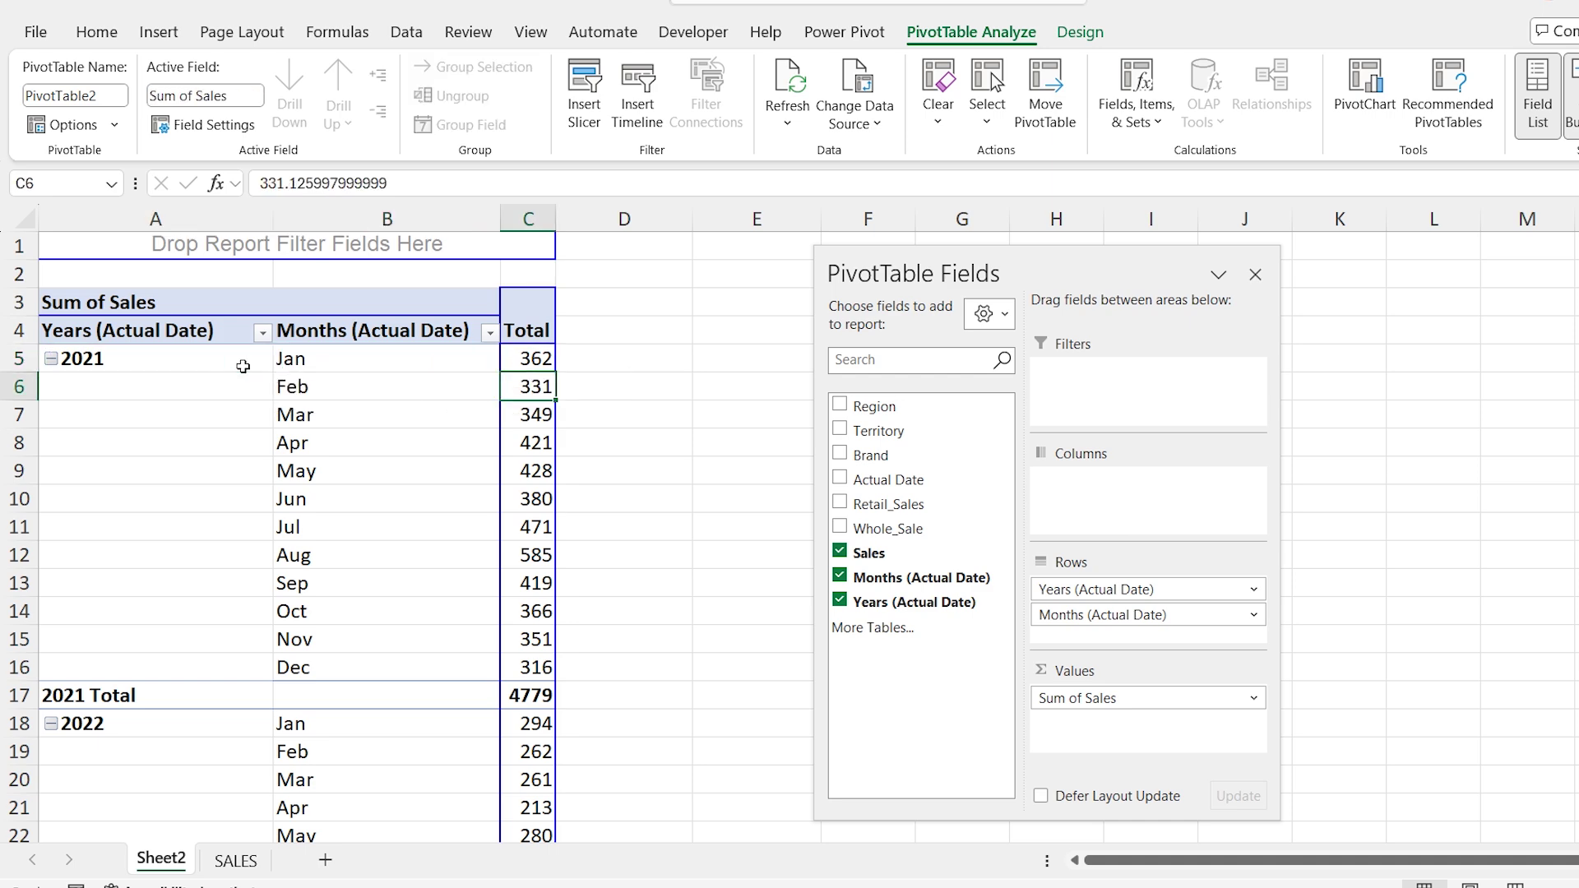
{"action": "key", "text": "ctrl+Down"}
{"action": "key", "text": "Up"}
{"action": "key", "text": "ctrl+Up"}
{"action": "key", "text": "ctrl+Up"}
Go to the SALES sheet and select its Sales column
{"action": "key", "text": "ctrl+Down"}
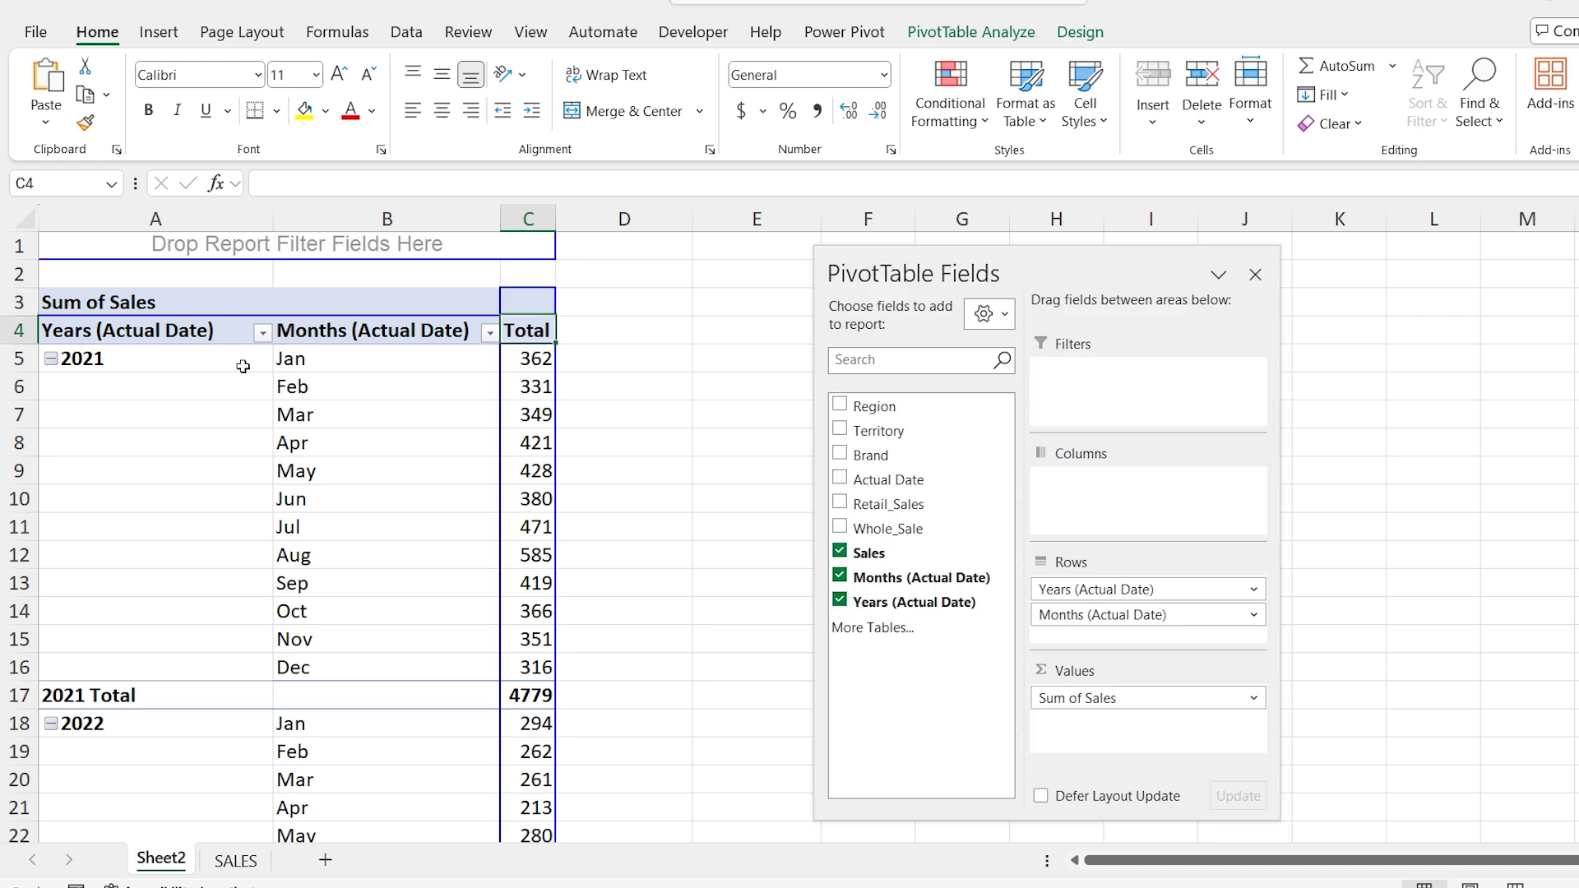
{"action": "key", "text": "Down"}
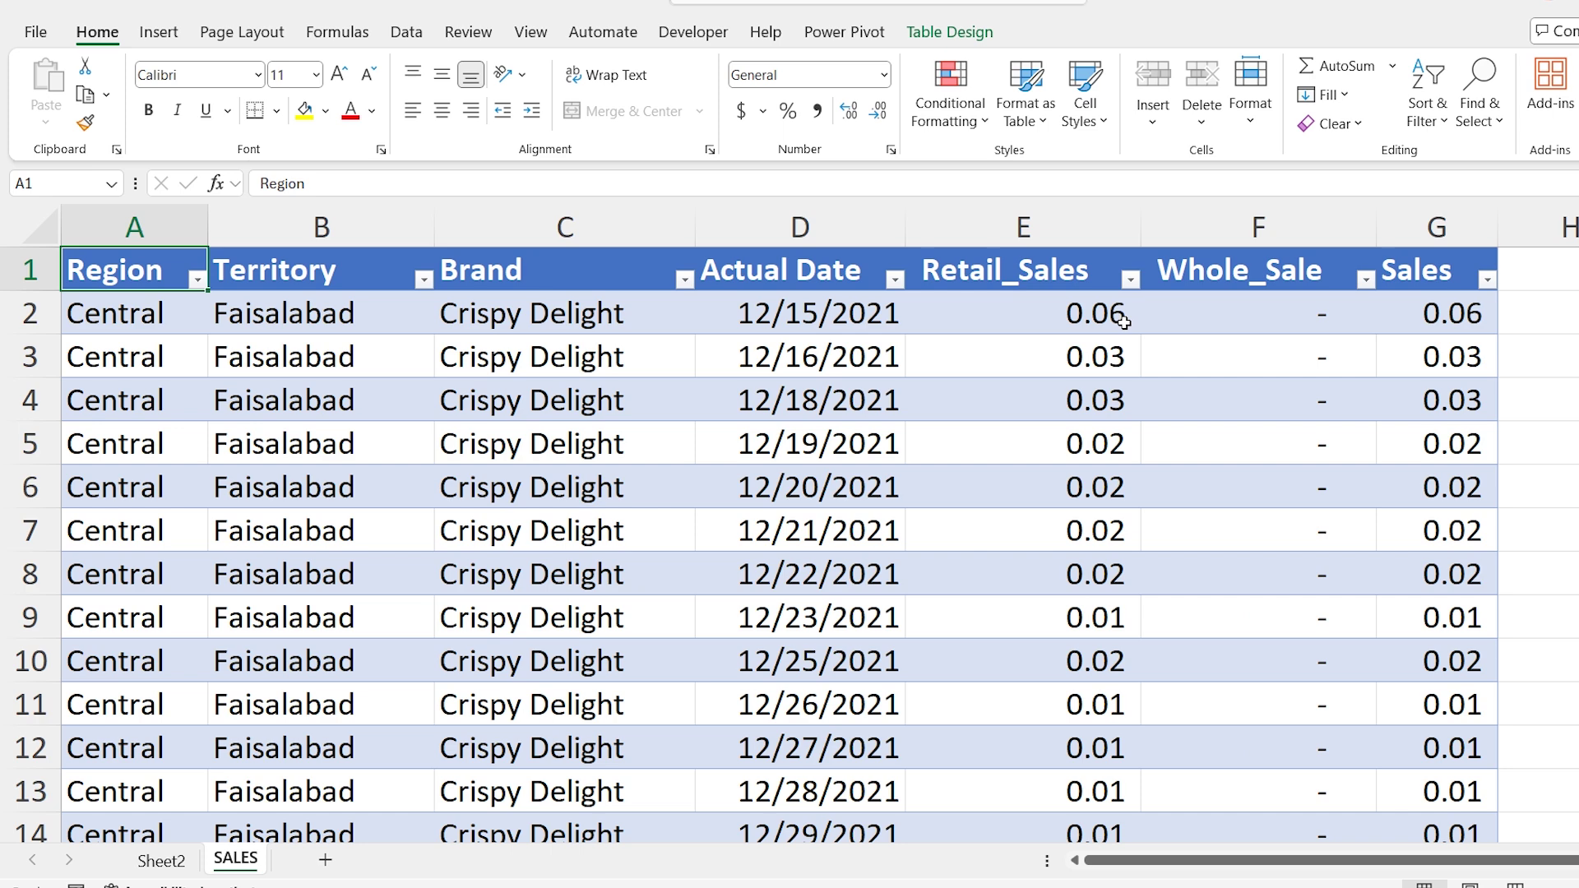
{"action": "left_click", "coordinate": [1436, 227]}
Delete the Sales column from the SALES table and select the whole table
{"action": "right_click", "coordinate": [1436, 227]}
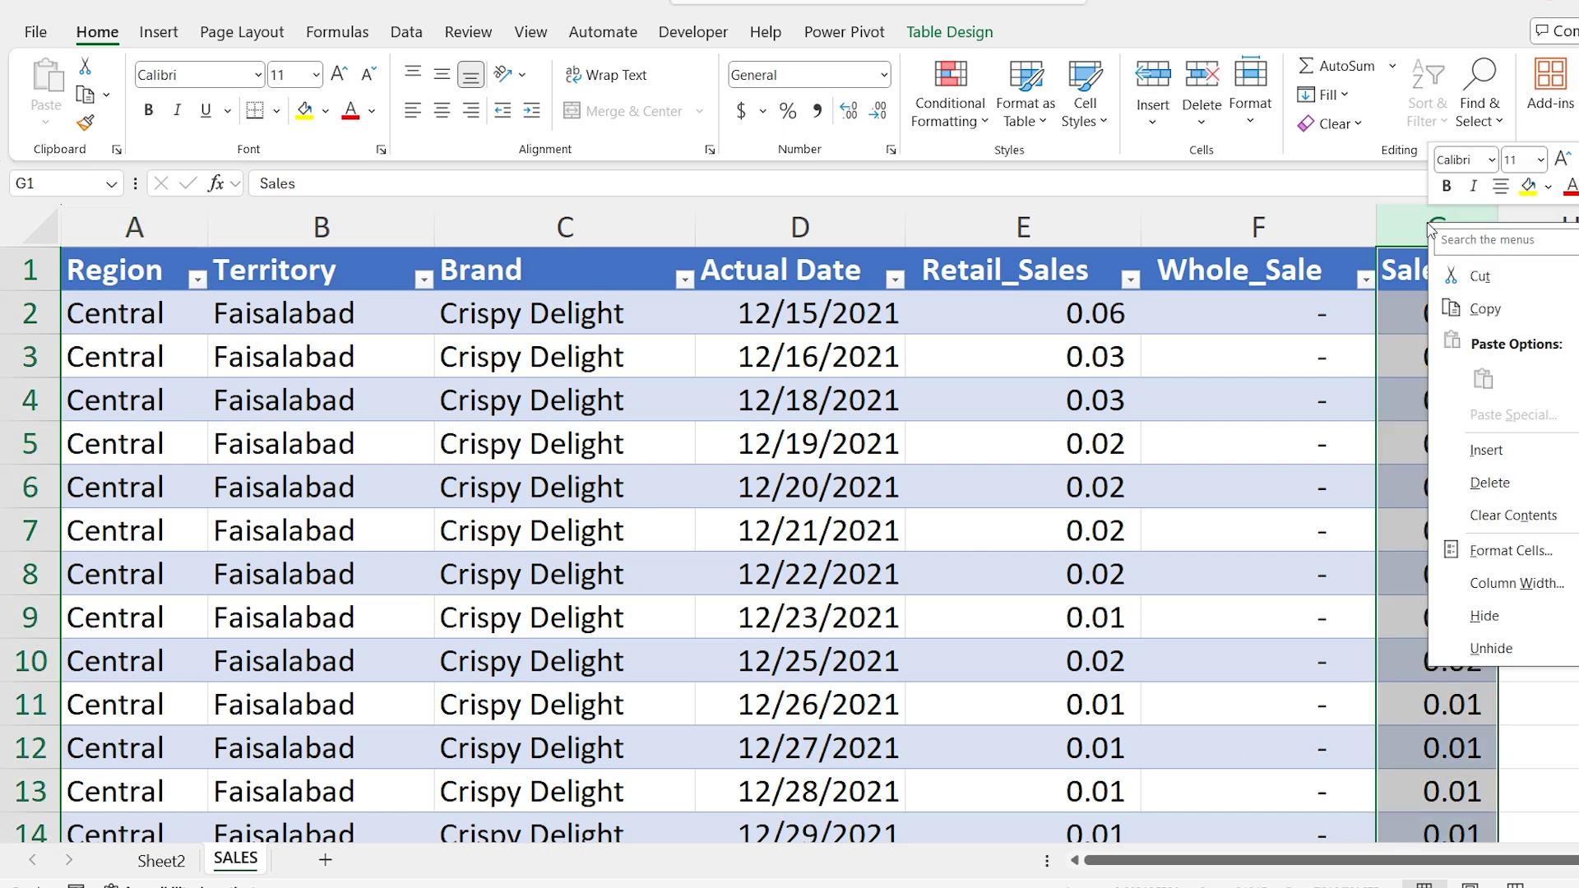
{"action": "left_click", "coordinate": [1499, 483]}
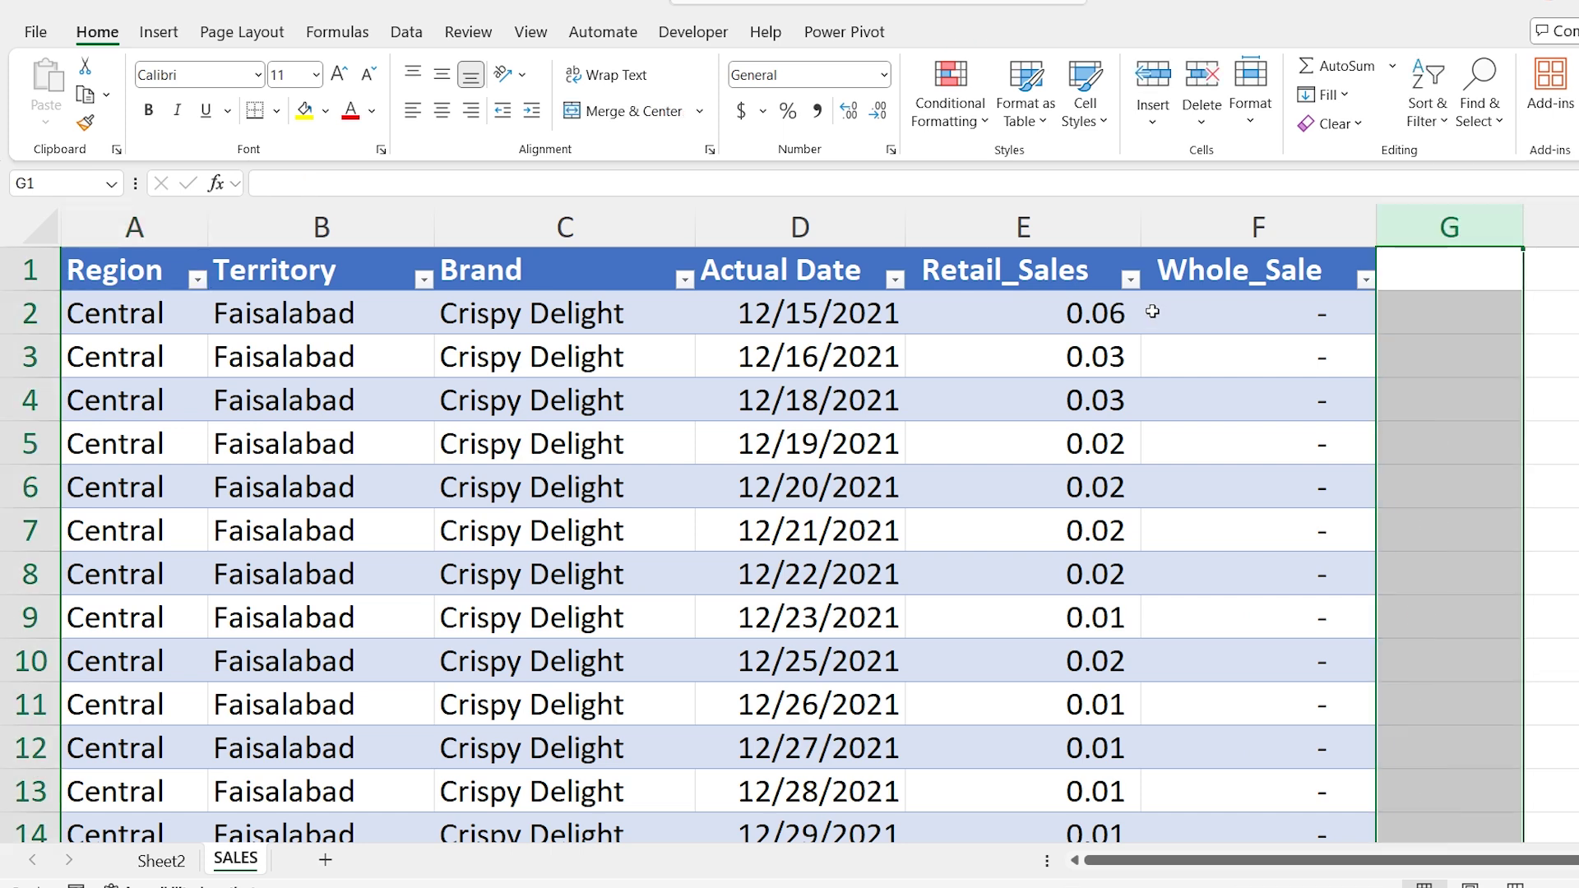
{"action": "left_click", "coordinate": [1065, 278]}
{"action": "key", "text": "ctrl+Home"}
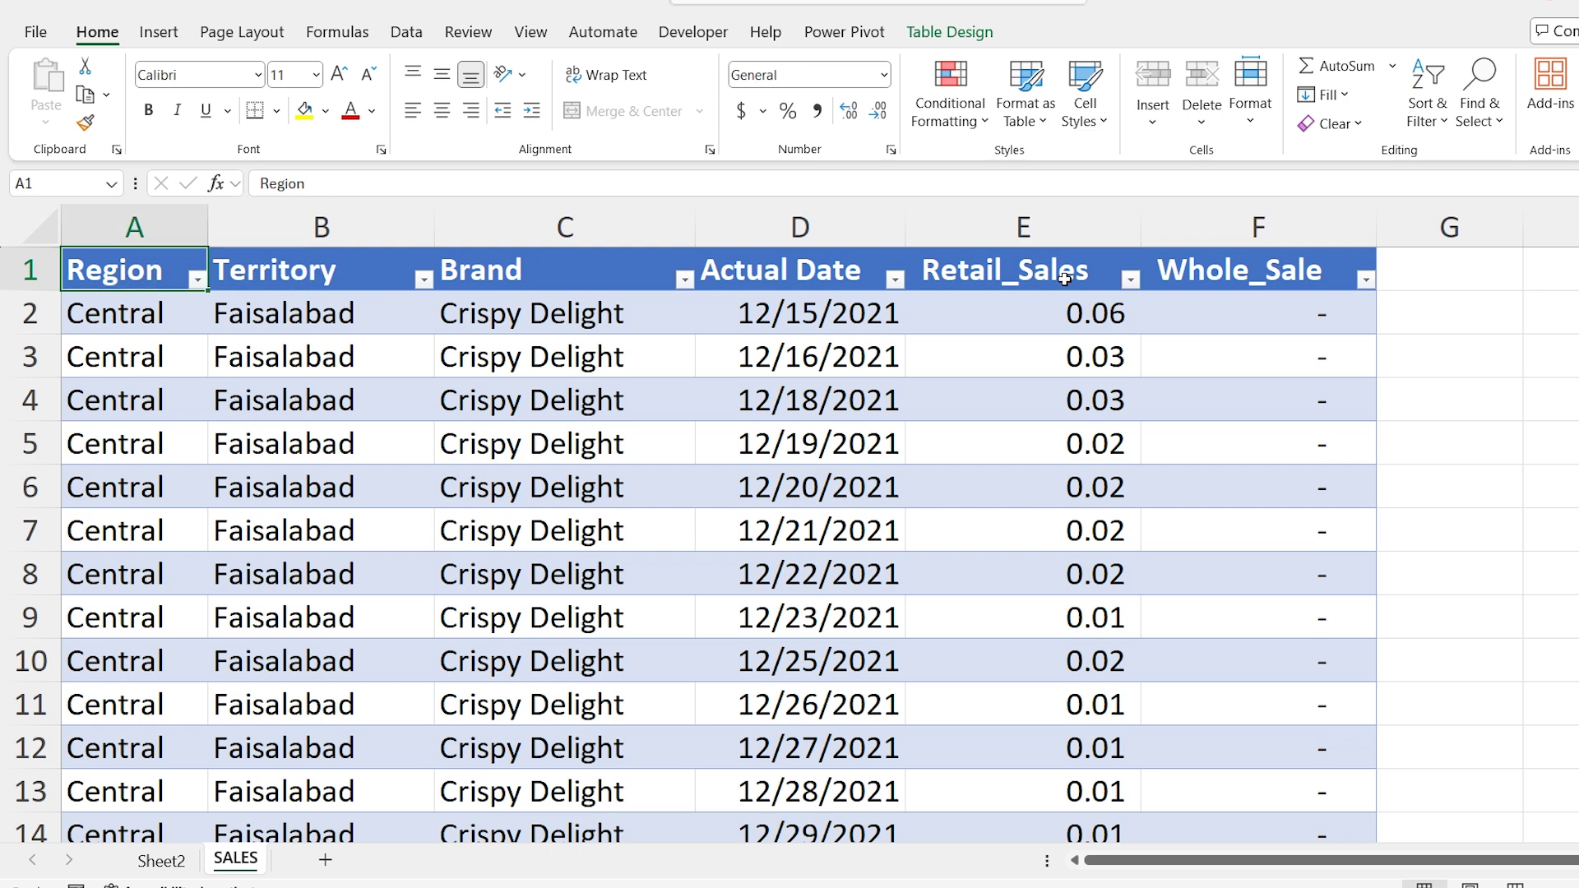
{"action": "key", "text": "ctrl+shift+End"}
Insert a pivot table from the table range on a new sheet
{"action": "left_click", "coordinate": [148, 37]}
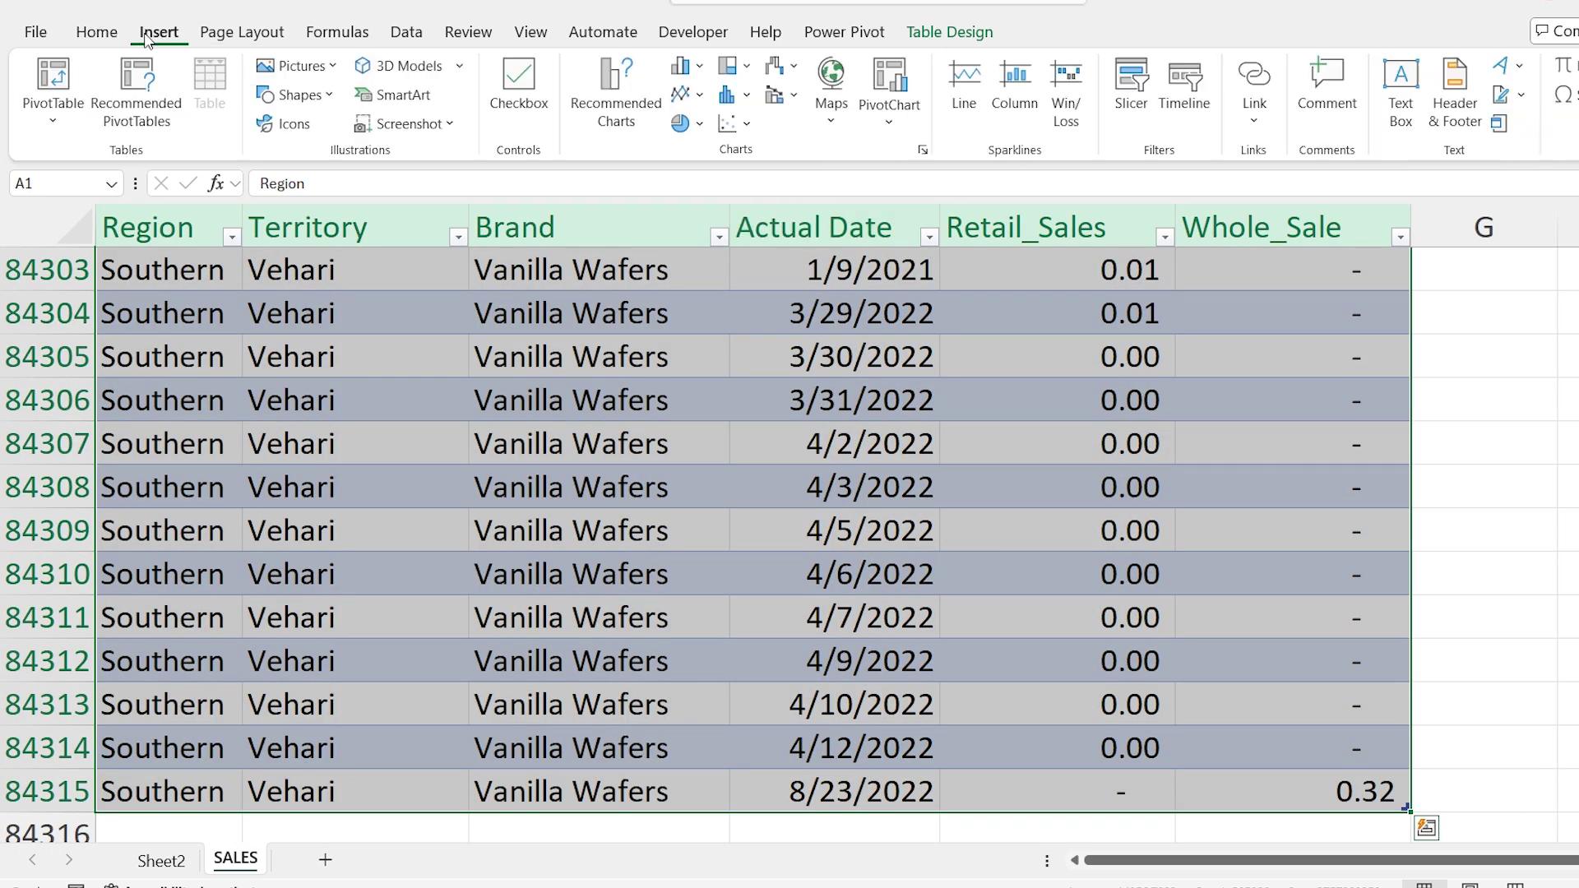
{"action": "left_click", "coordinate": [52, 91]}
{"action": "left_click", "coordinate": [82, 156]}
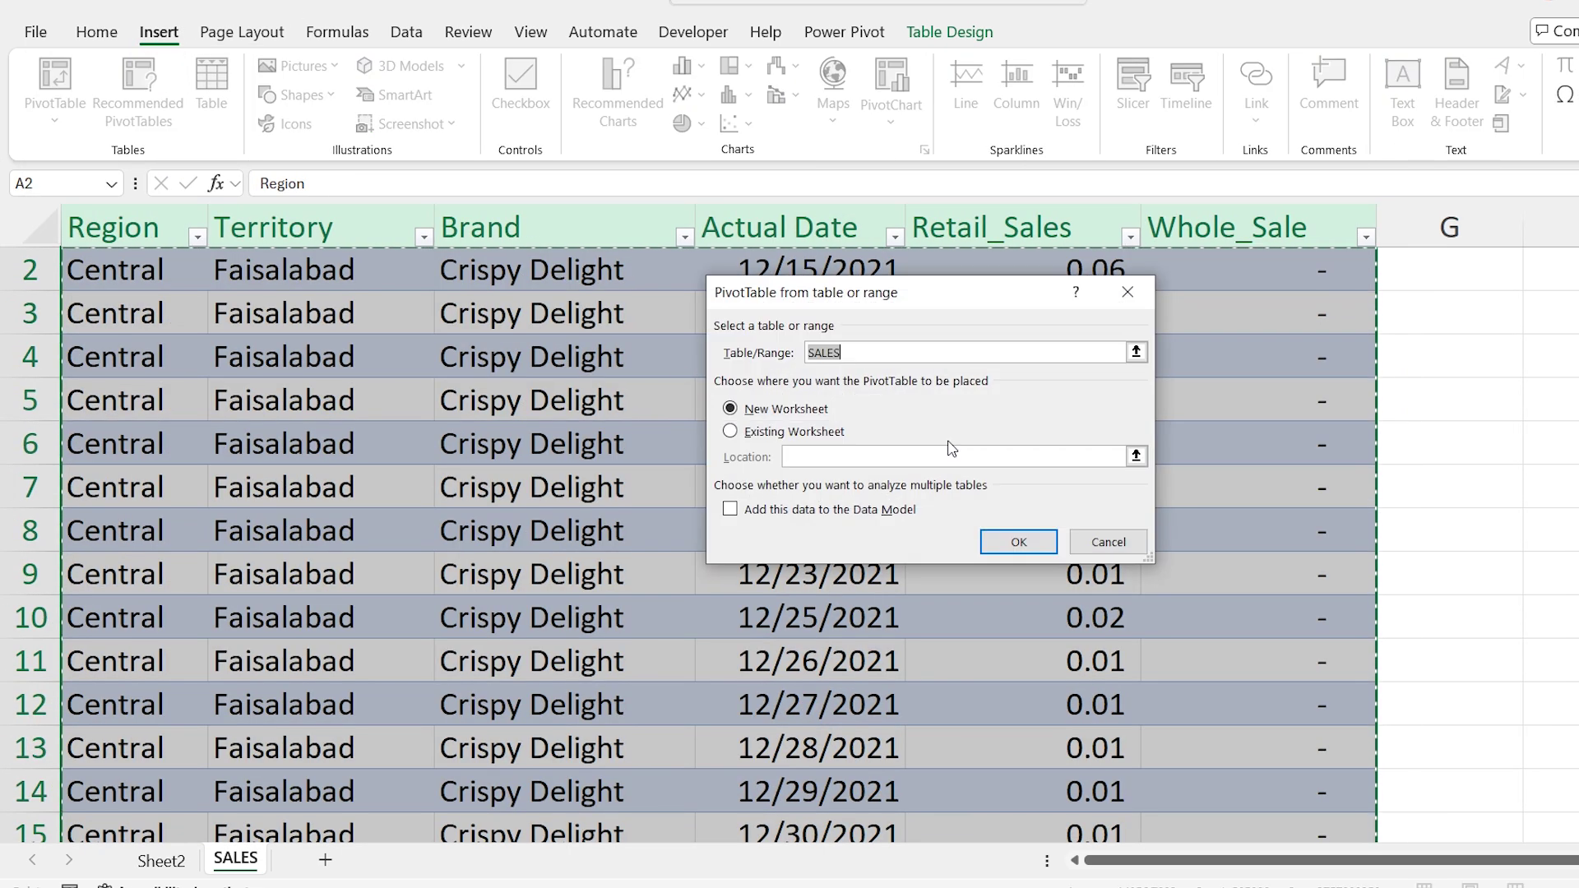
{"action": "left_click", "coordinate": [1018, 542]}
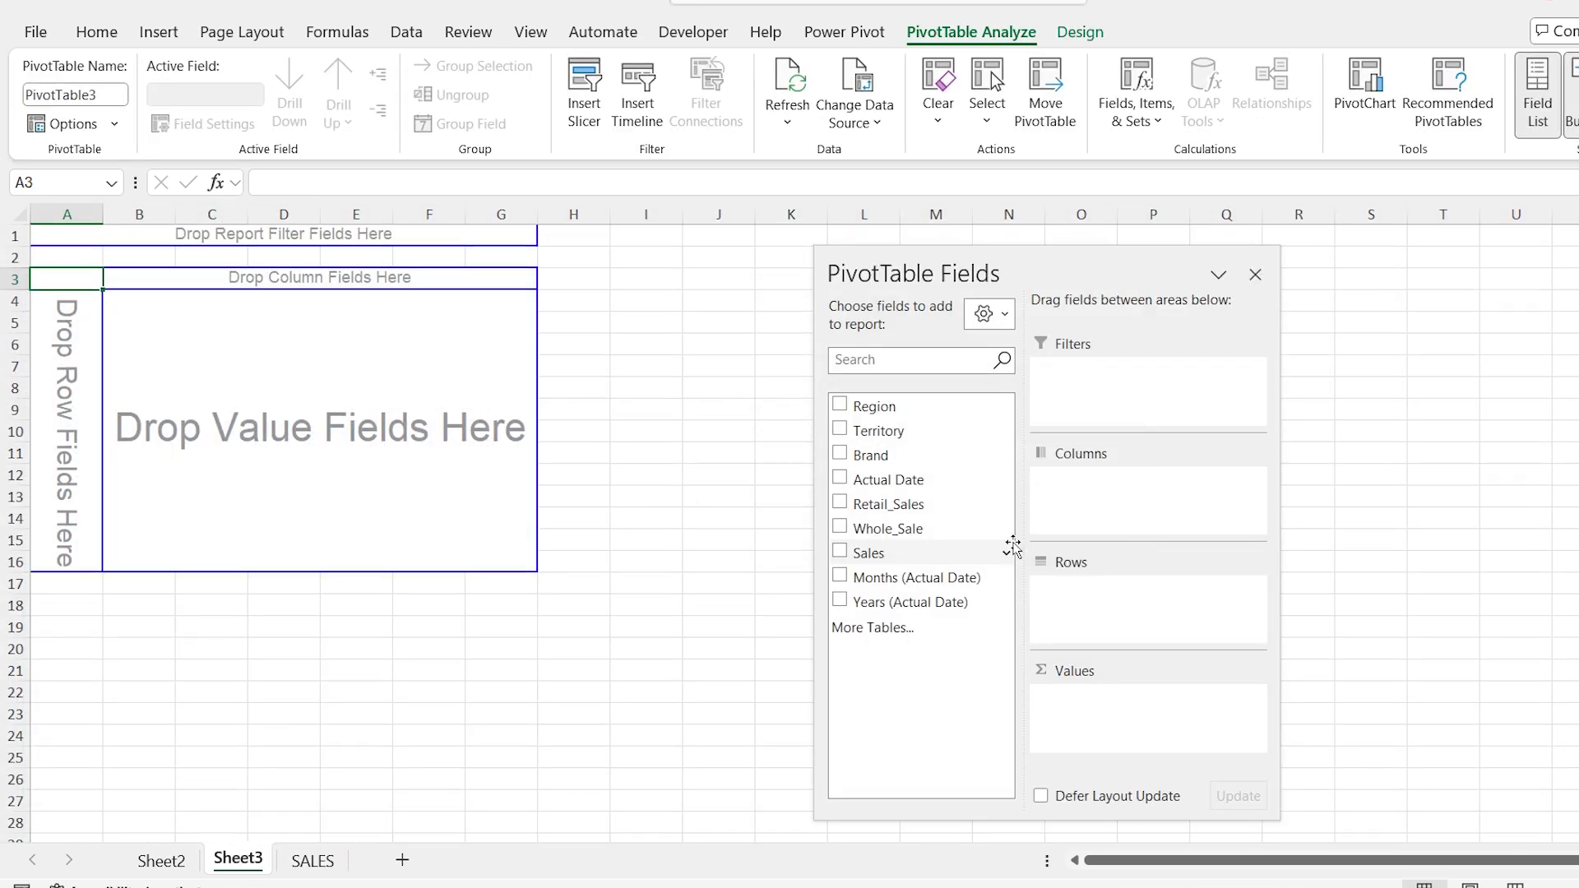
Put Region into the pivot rows, listing Central, North, South and Southern
{"action": "left_click_drag", "start_coordinate": [972, 263], "coordinate": [921, 256]}
{"action": "scroll", "coordinate": [891, 256], "scroll_direction": "up", "scroll_amount": 2}
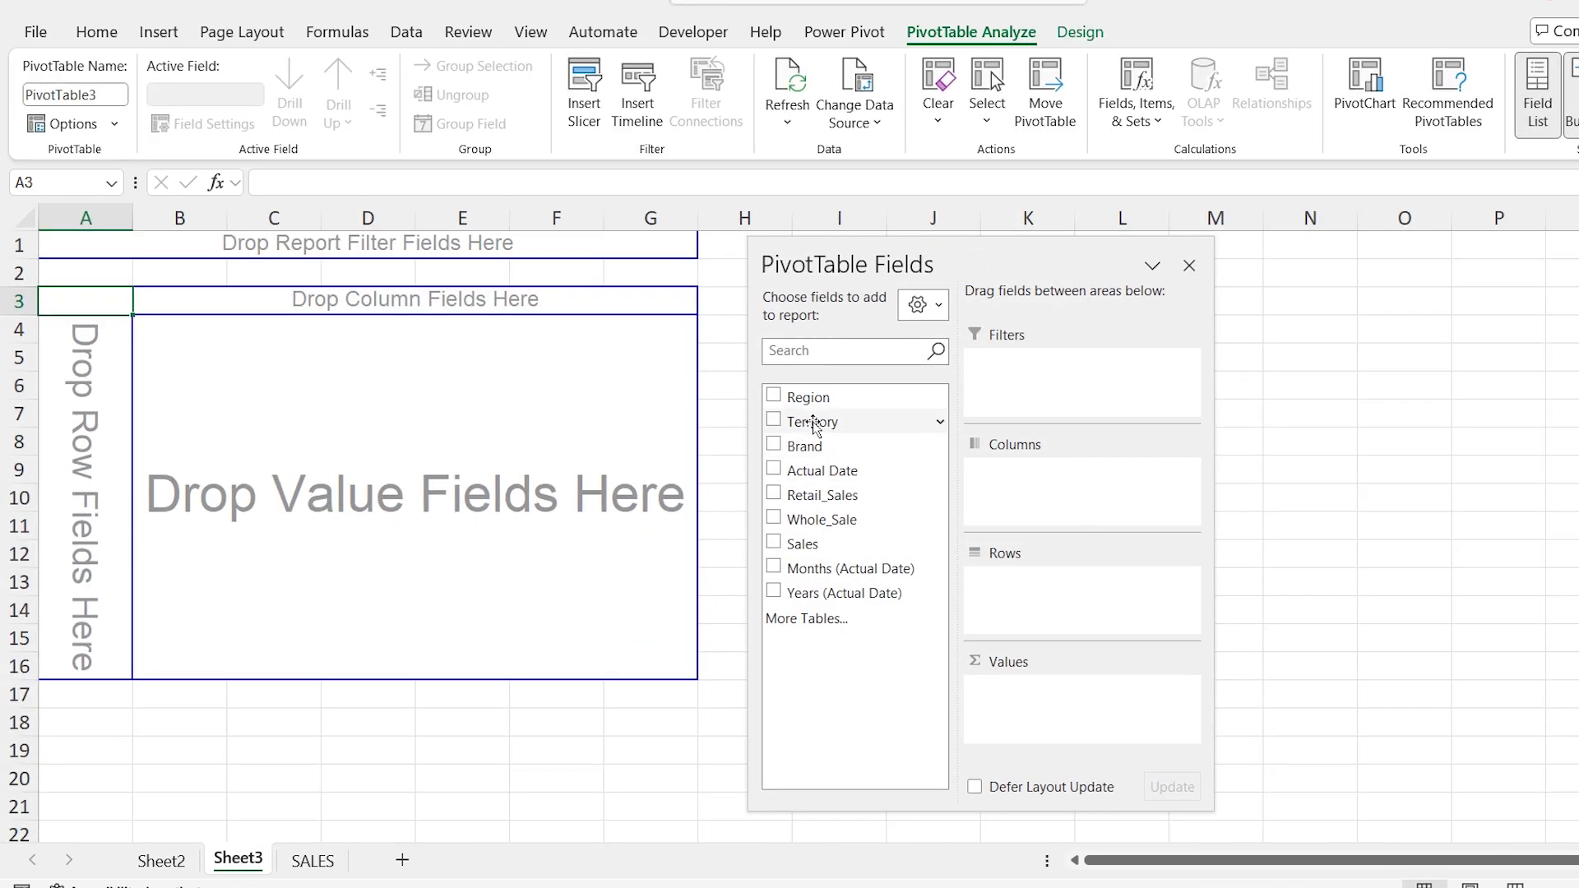
{"action": "left_click_drag", "start_coordinate": [794, 397], "coordinate": [1063, 619]}
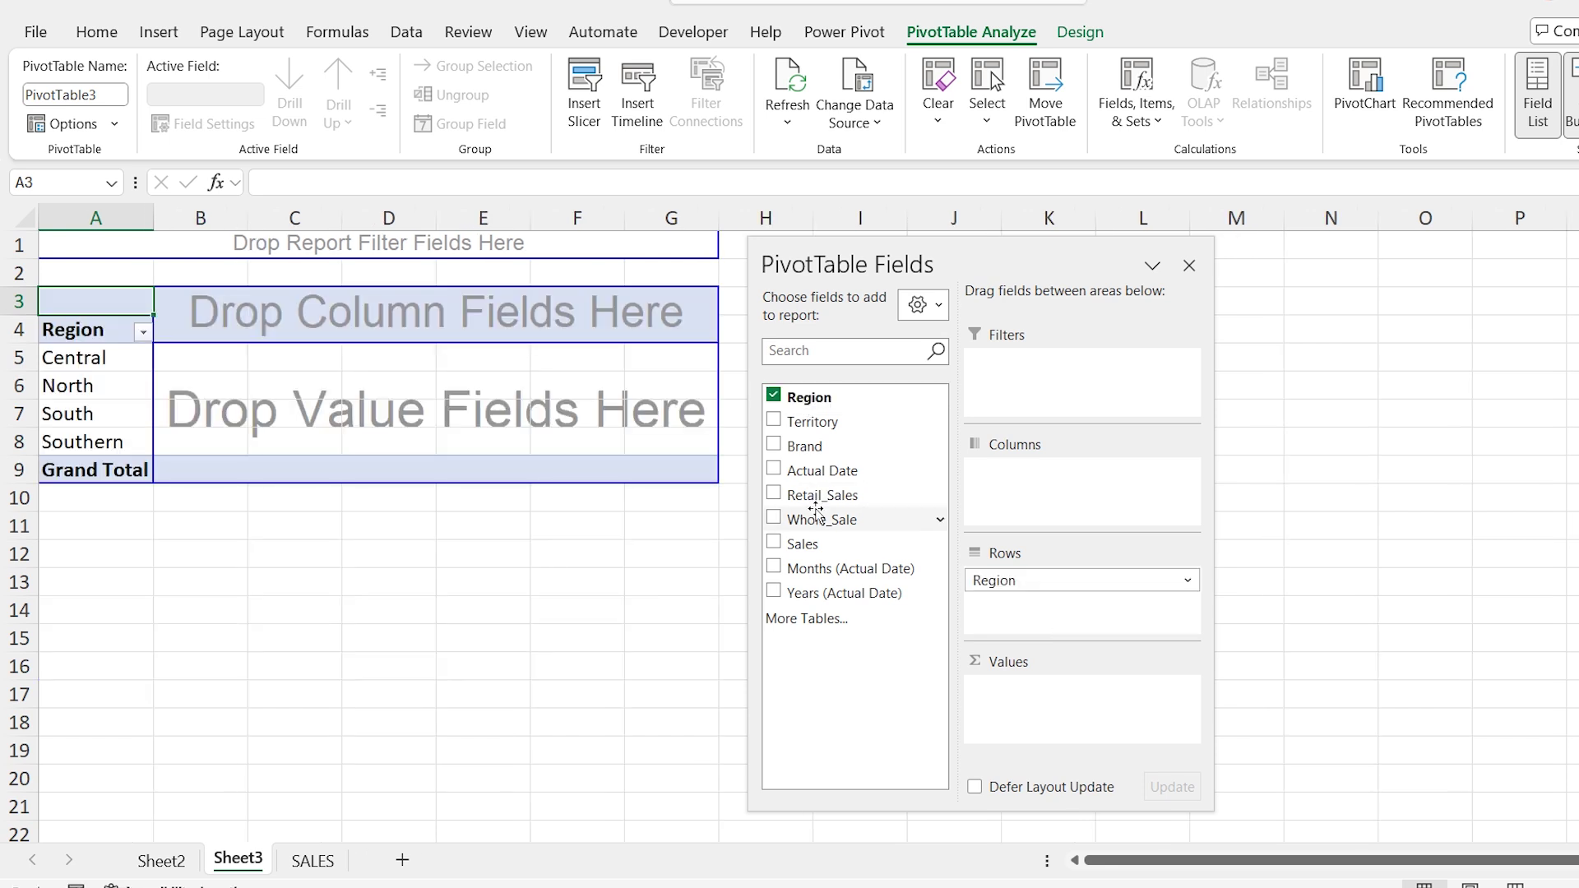
{"action": "left_click", "coordinate": [120, 390]}
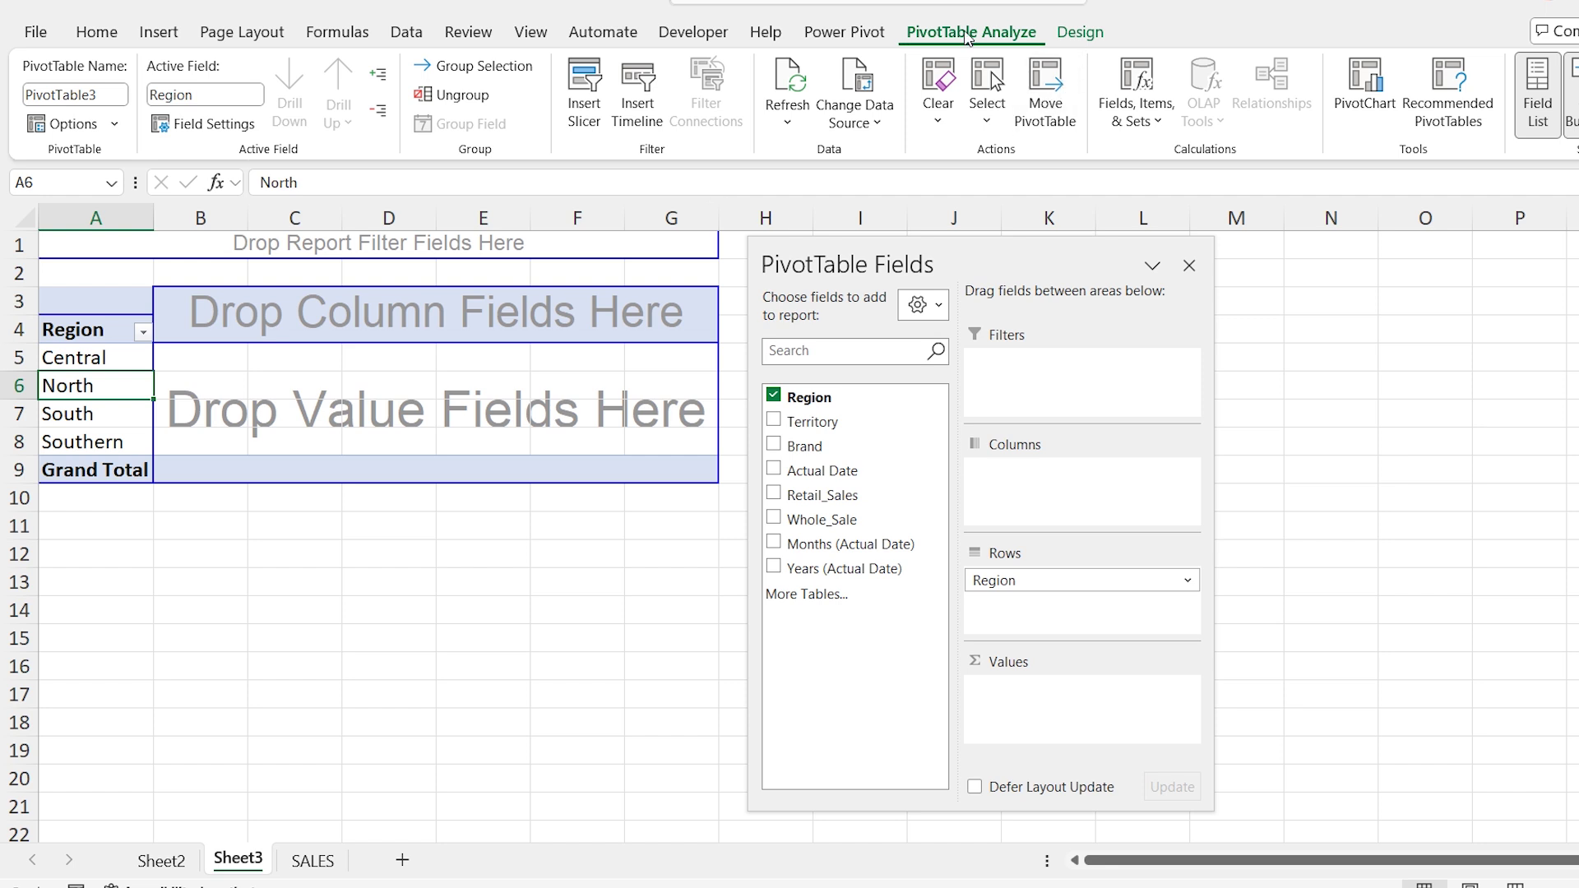
{"action": "left_click", "coordinate": [1155, 122]}
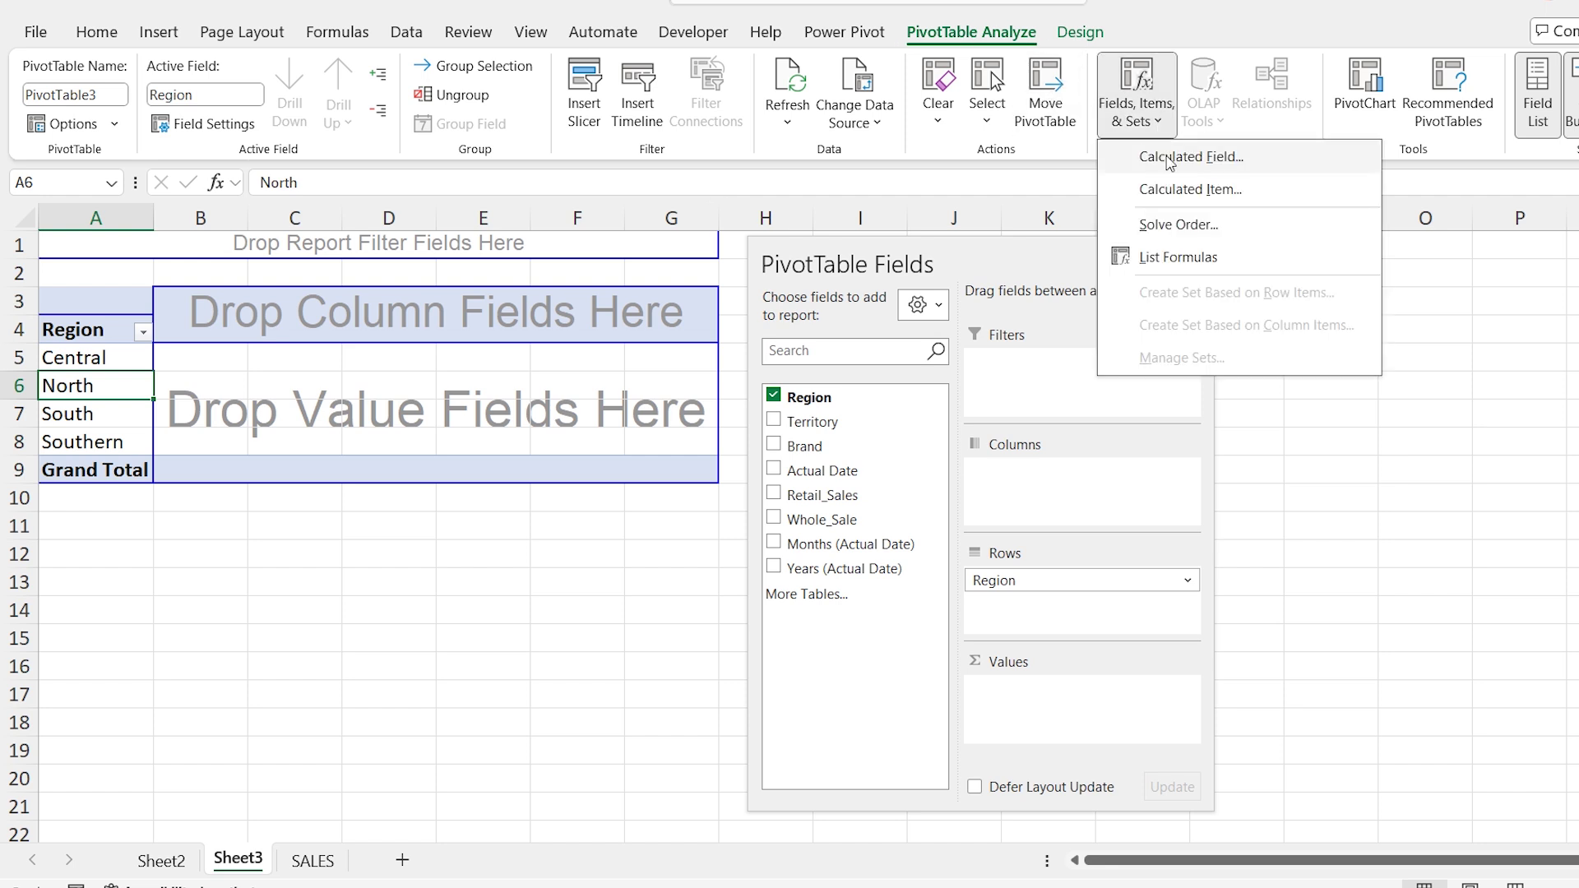
Add a calculated field 'Total Sales' with formula =Retail_Sales+Whole_Sale
{"action": "left_click", "coordinate": [1169, 158]}
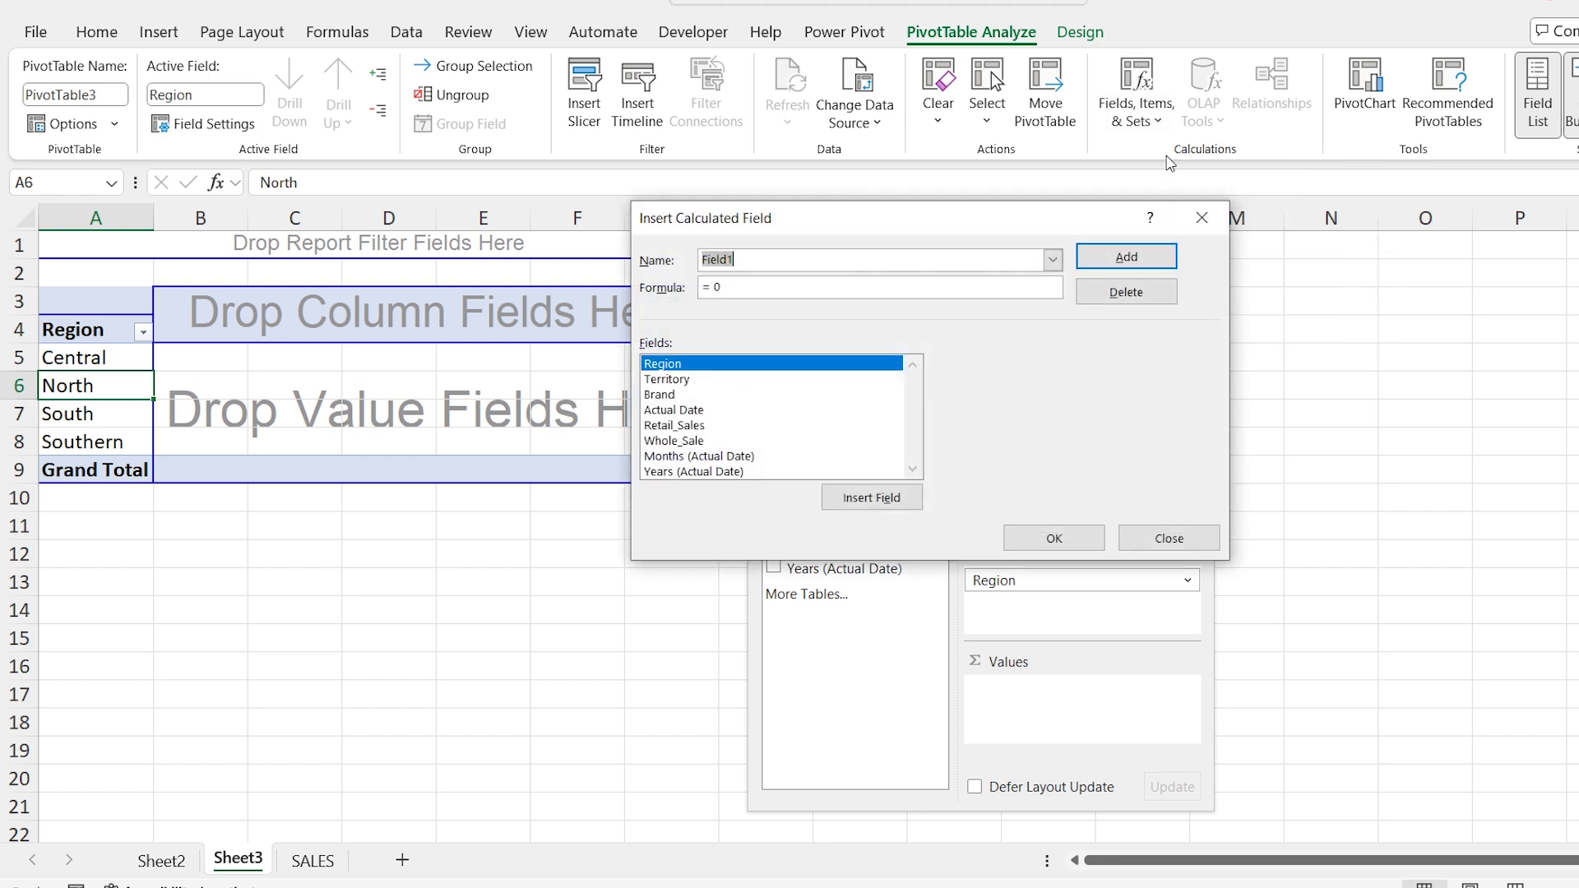
{"action": "type", "text": "Total Sales"}
{"action": "key", "text": "Tab"}
{"action": "key", "text": "End"}
{"action": "double_click", "coordinate": [675, 425]}
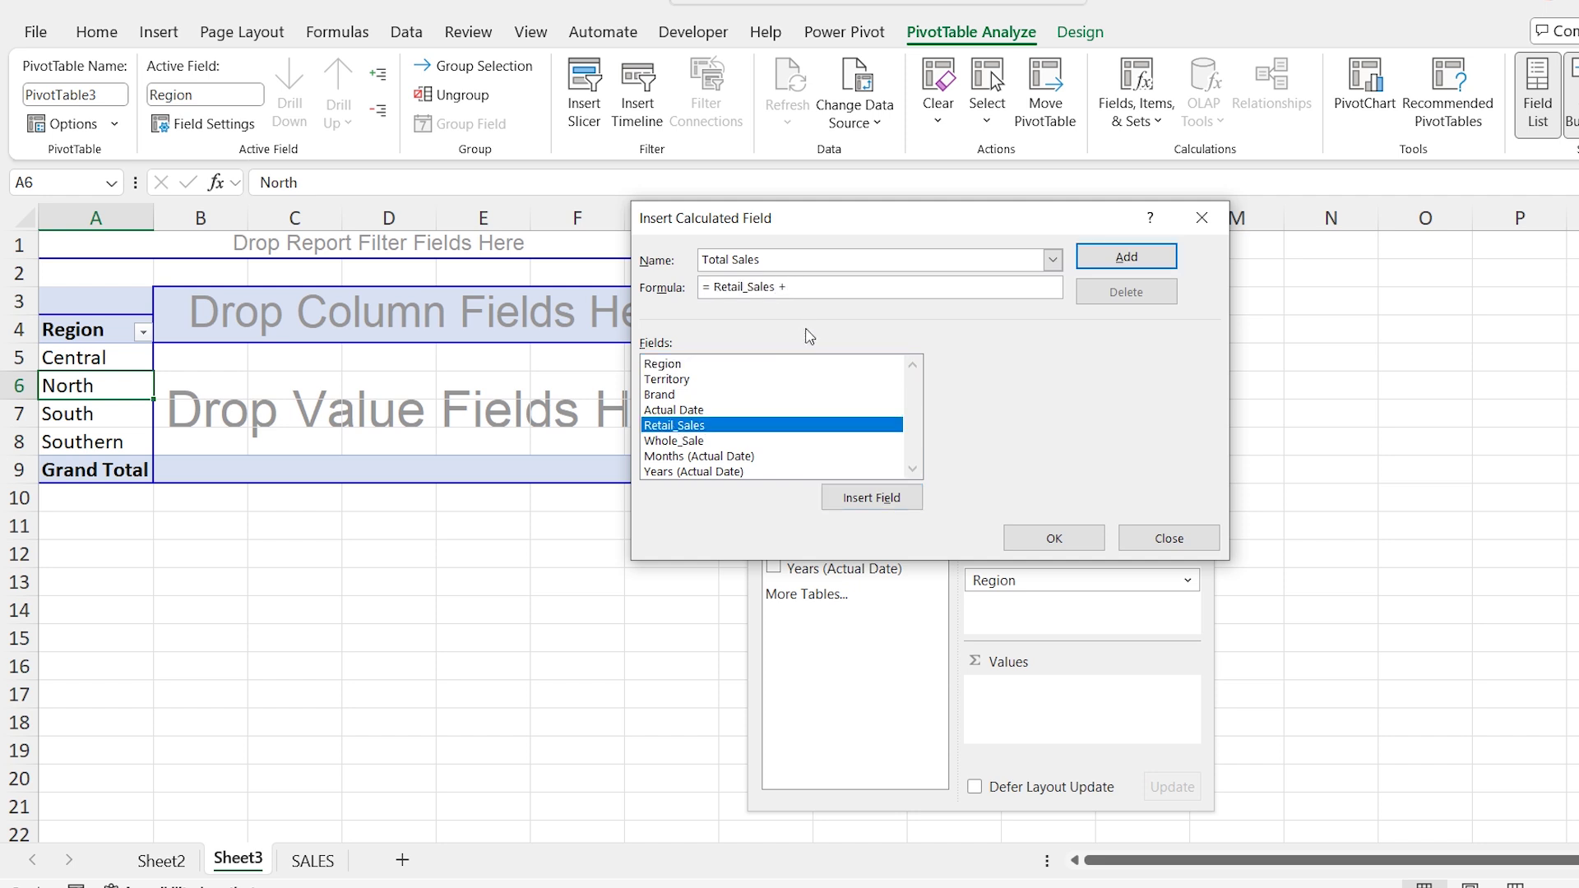
{"action": "left_click", "coordinate": [675, 441]}
{"action": "left_click", "coordinate": [872, 498]}
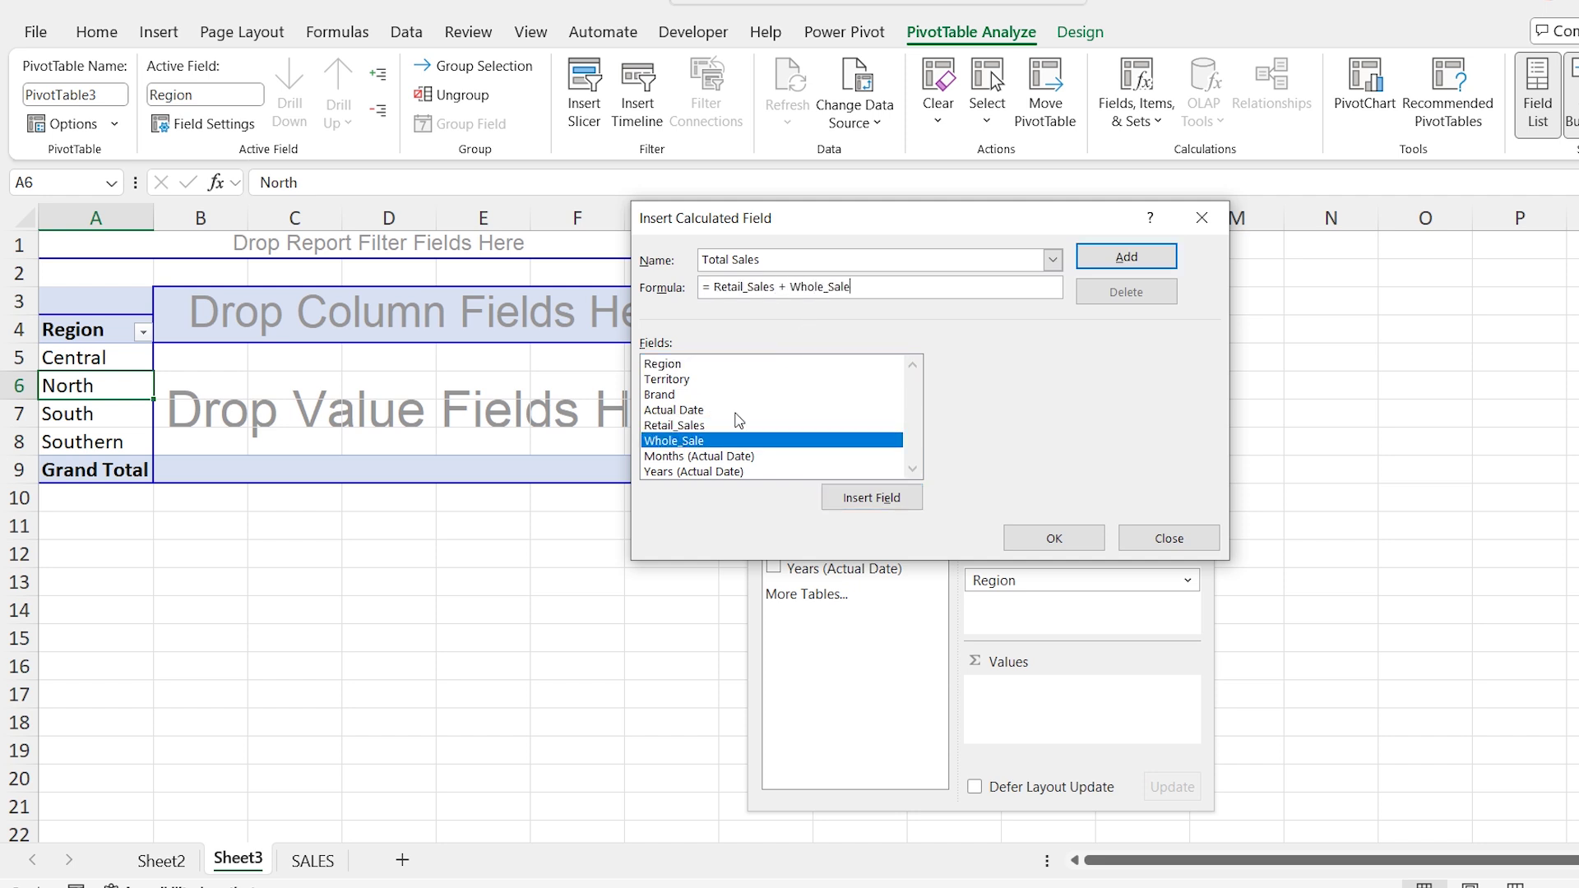
{"action": "left_click", "coordinate": [1122, 265]}
{"action": "left_click", "coordinate": [1052, 538]}
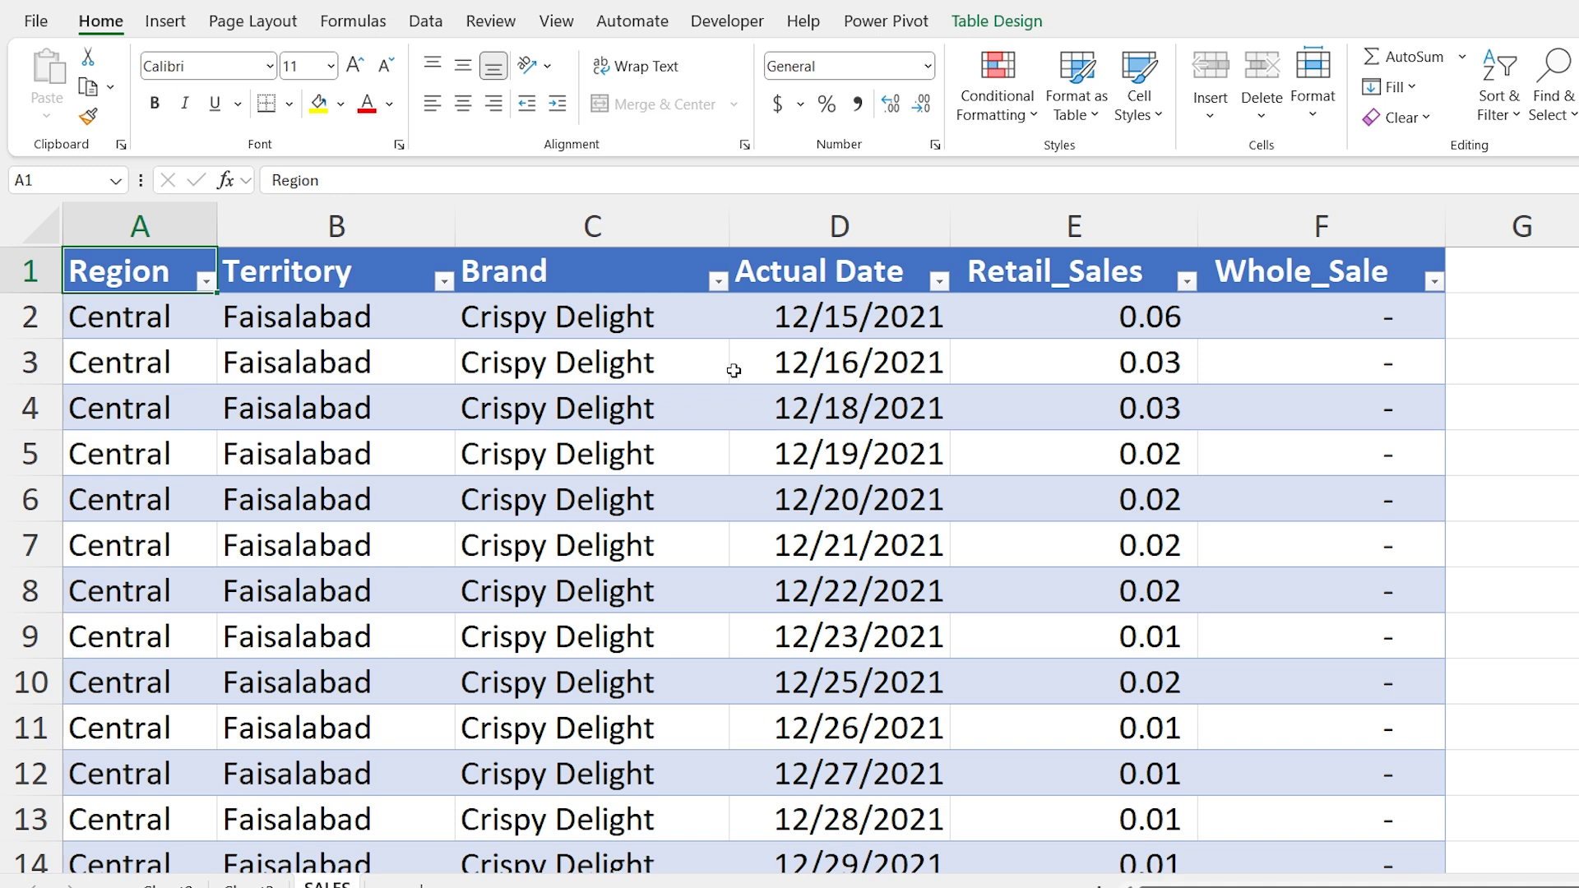
Select the SALES data range and insert a pivot table from it on a new worksheet
{"action": "key", "text": "ctrl+shift+Right"}
{"action": "key", "text": "ctrl+shift+Down"}
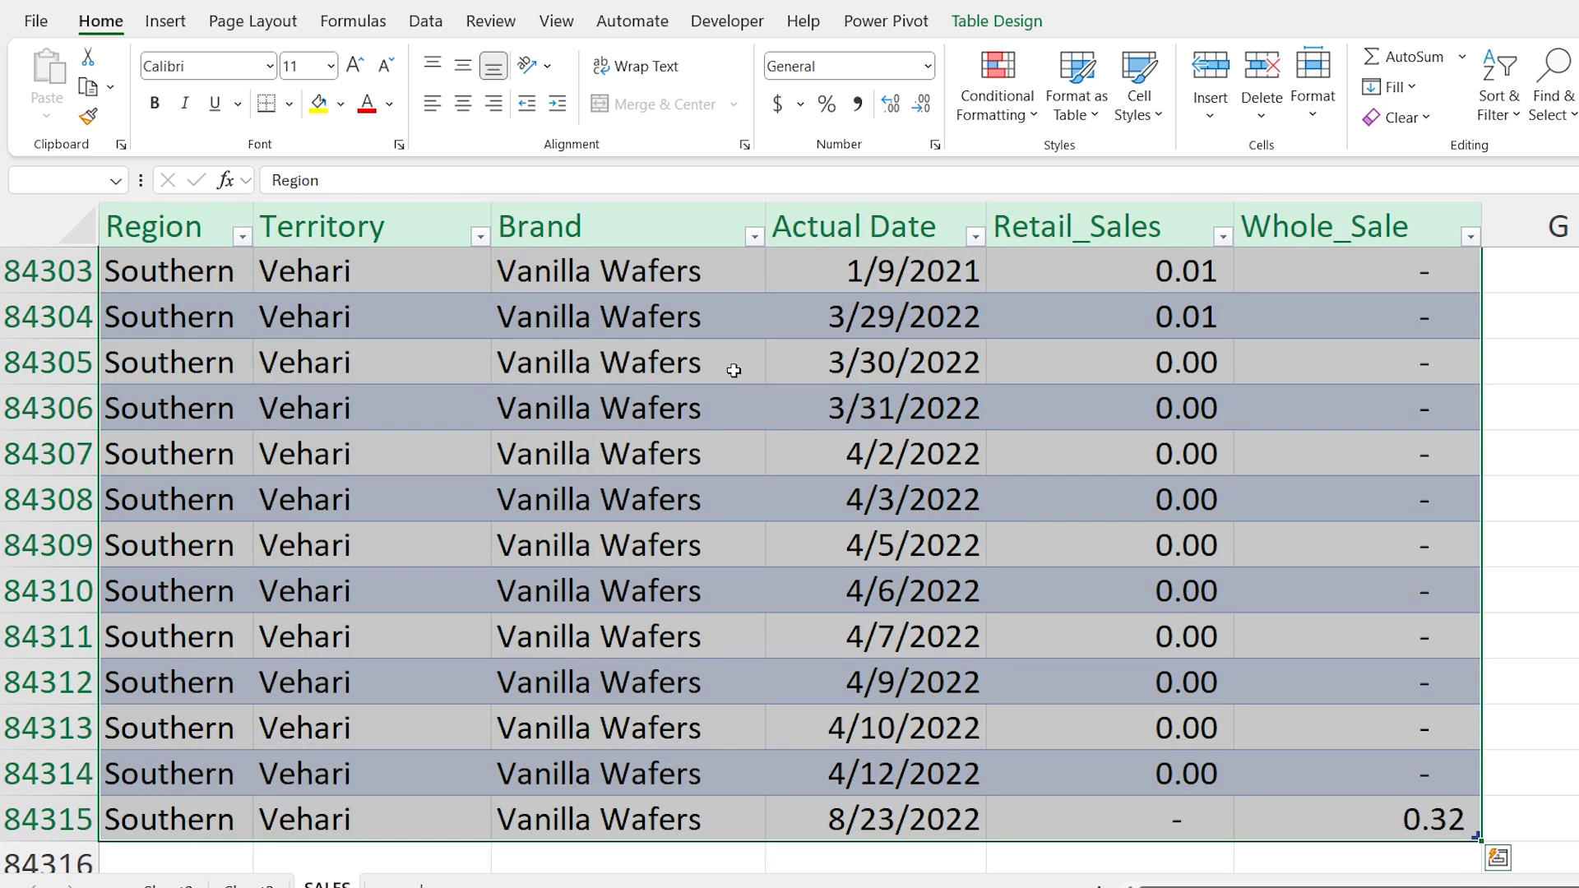
{"action": "key", "text": "ctrl+q"}
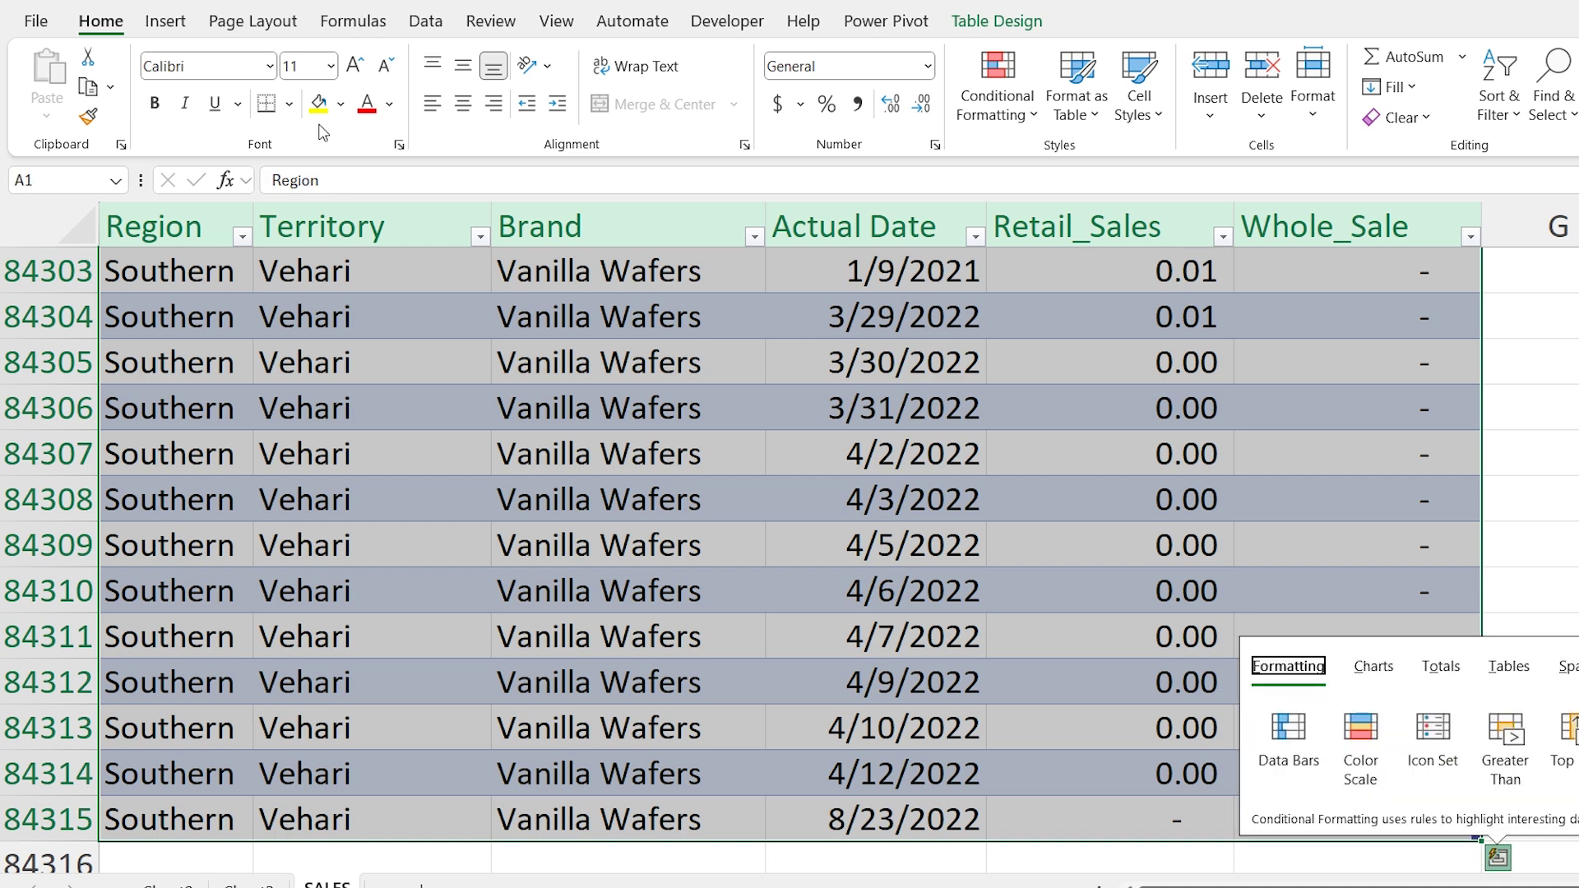
{"action": "left_click", "coordinate": [164, 23]}
{"action": "left_click", "coordinate": [63, 108]}
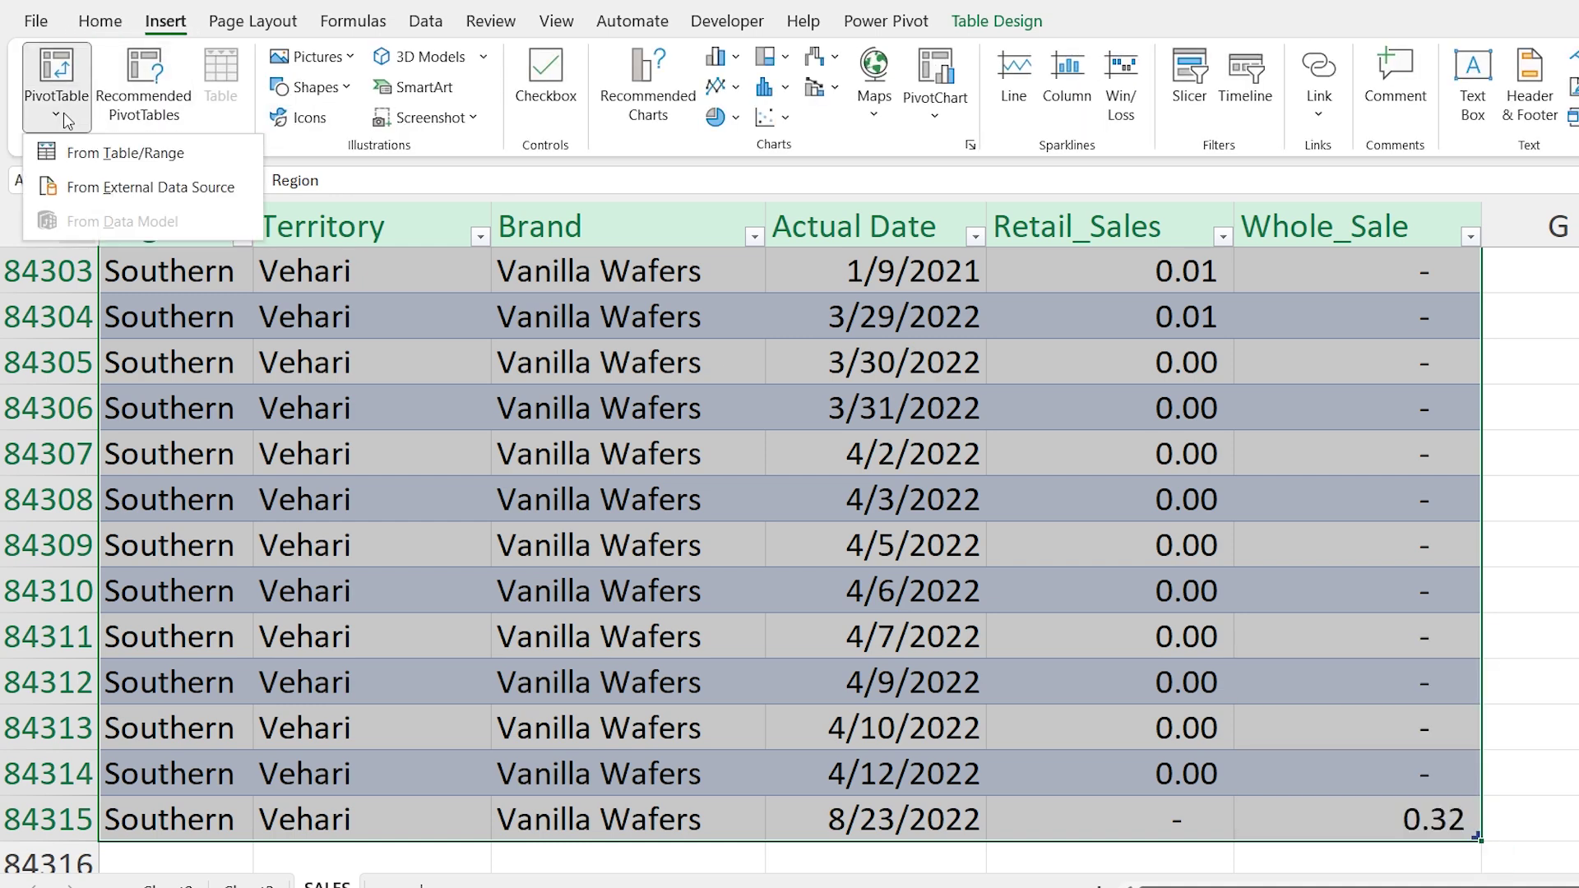
{"action": "left_click", "coordinate": [89, 156]}
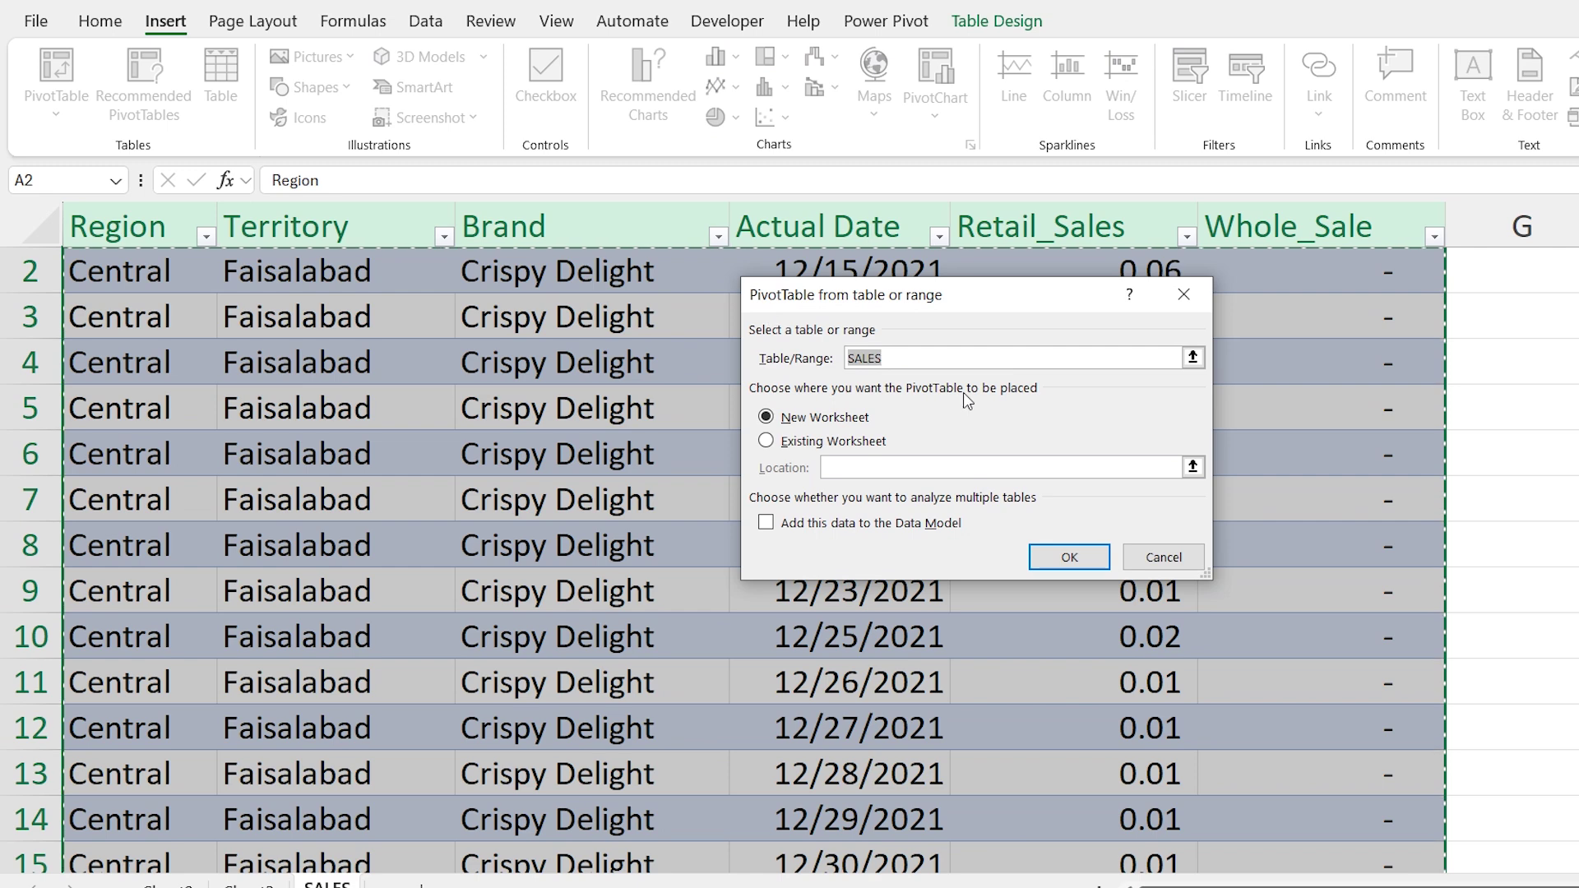
{"action": "left_click", "coordinate": [1067, 564]}
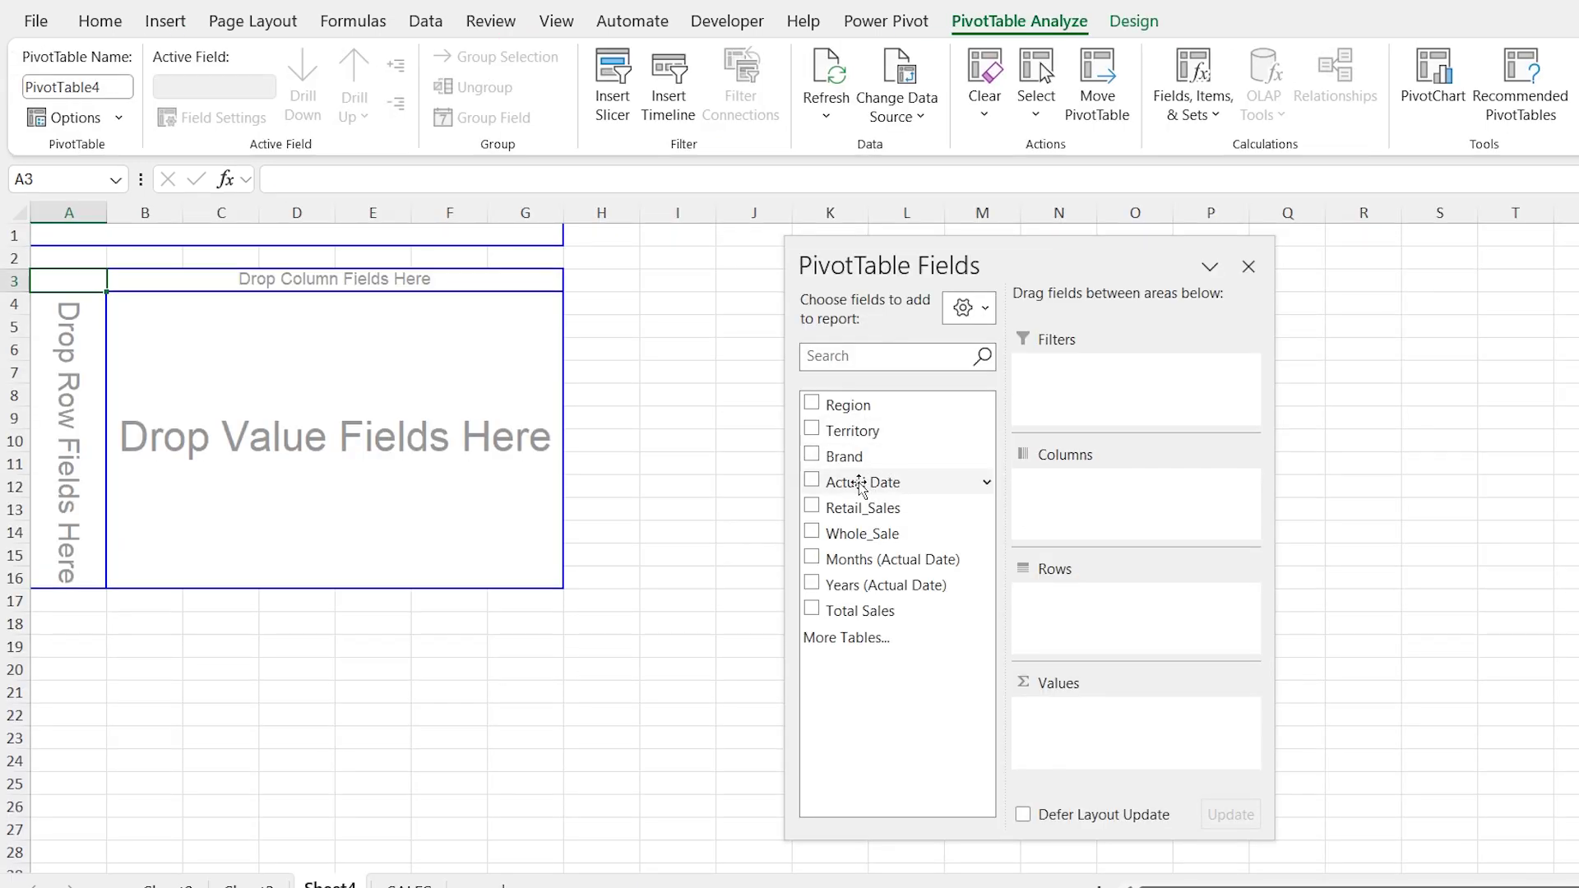
Sum Total Sales by Actual Date, grouped by Months only, Jan through Dec
{"action": "left_click_drag", "start_coordinate": [861, 483], "coordinate": [1052, 580]}
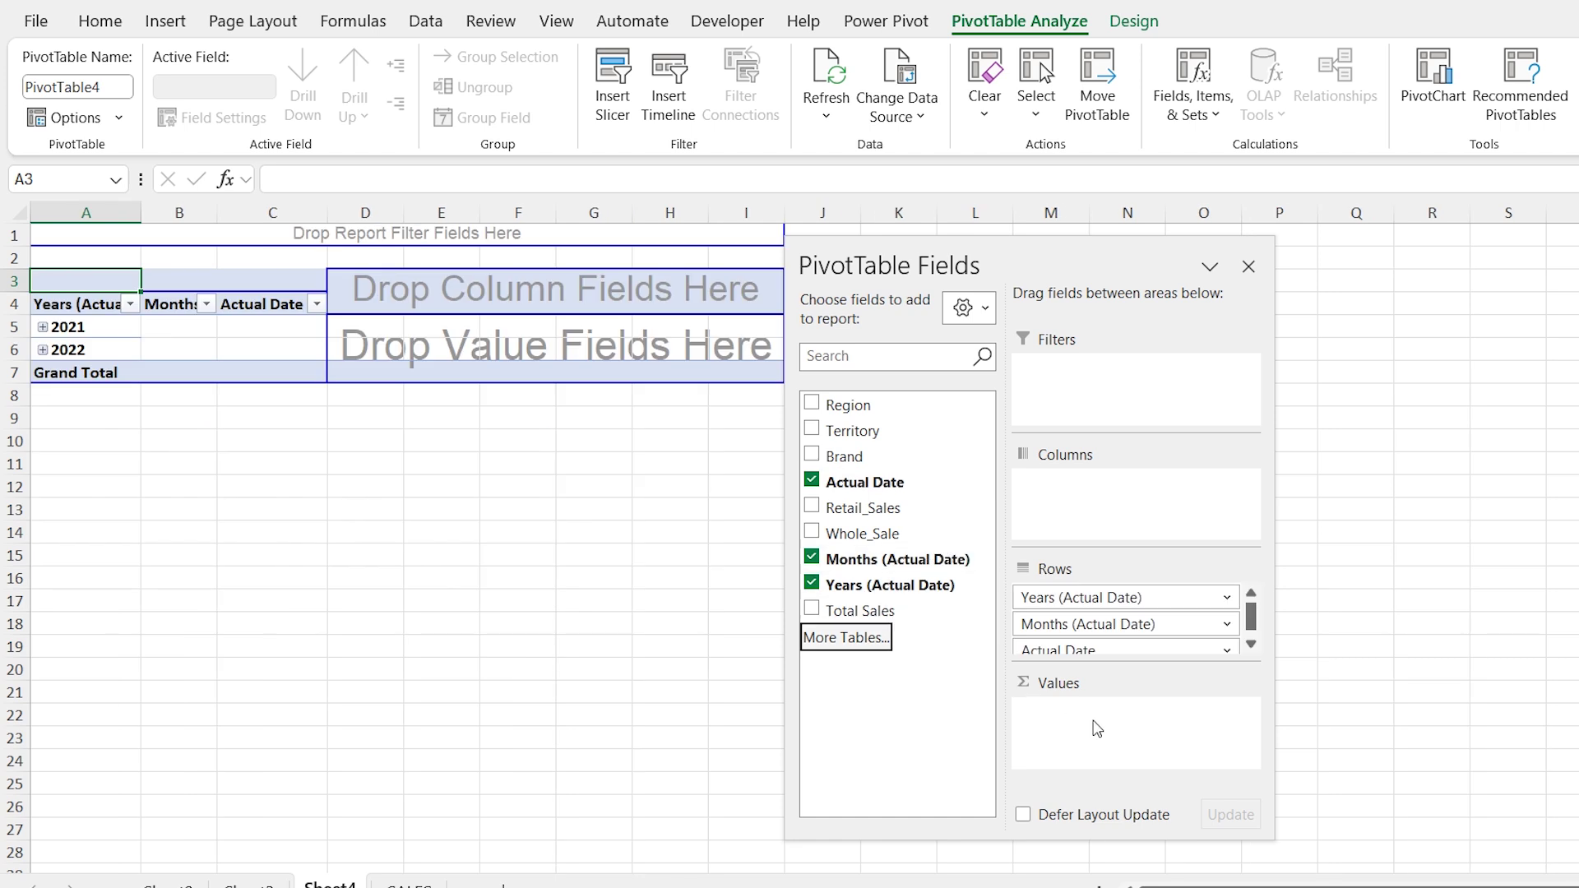
{"action": "left_click_drag", "start_coordinate": [859, 610], "coordinate": [1128, 744]}
{"action": "right_click", "coordinate": [87, 329]}
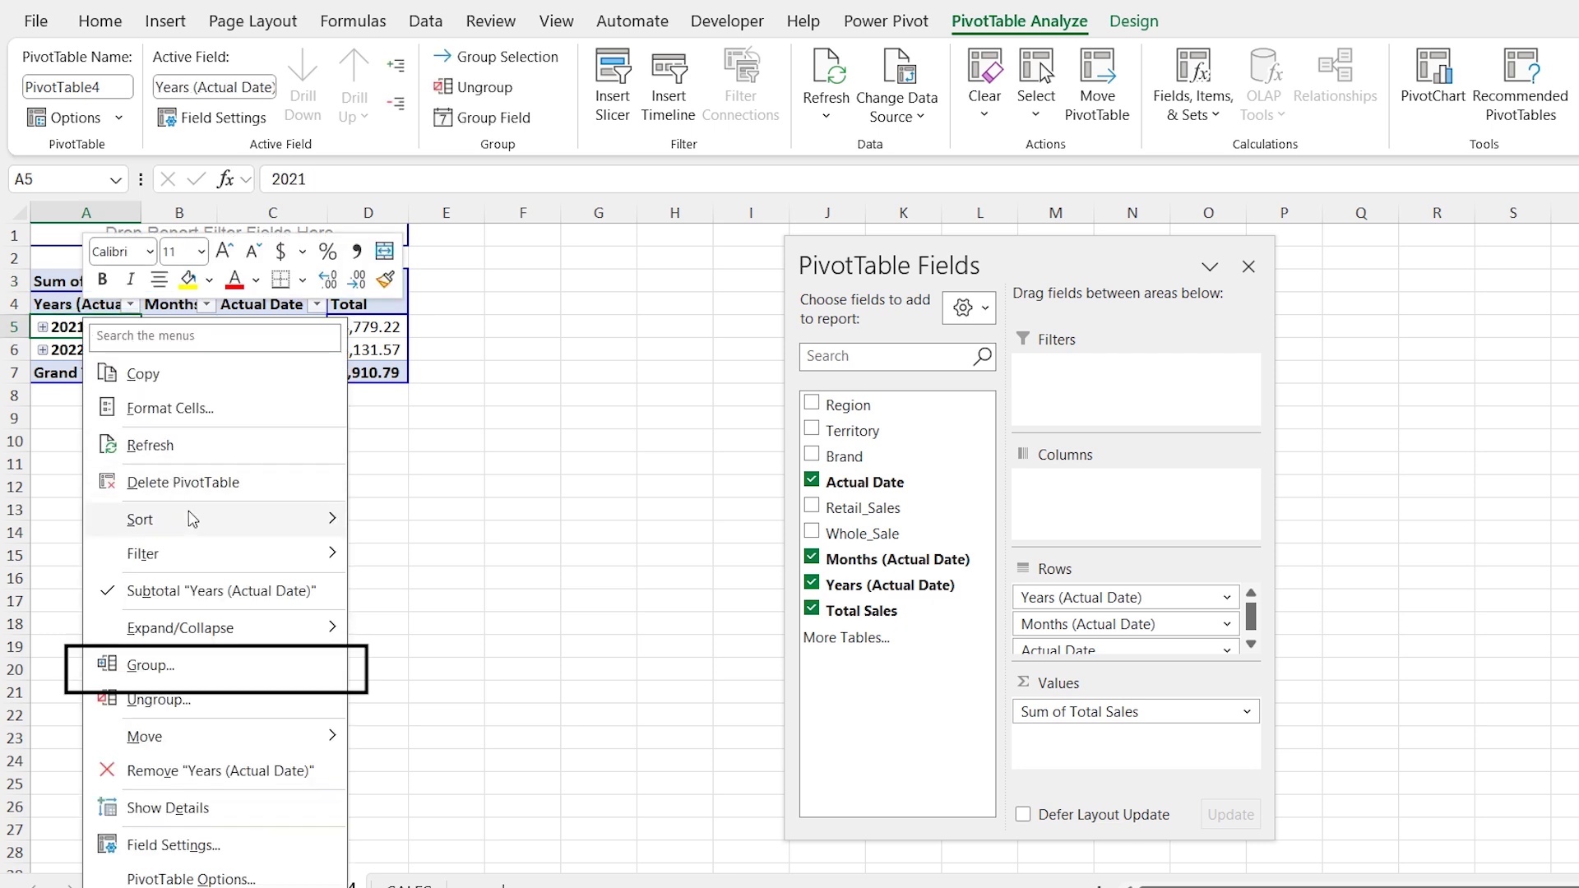
{"action": "left_click", "coordinate": [192, 662]}
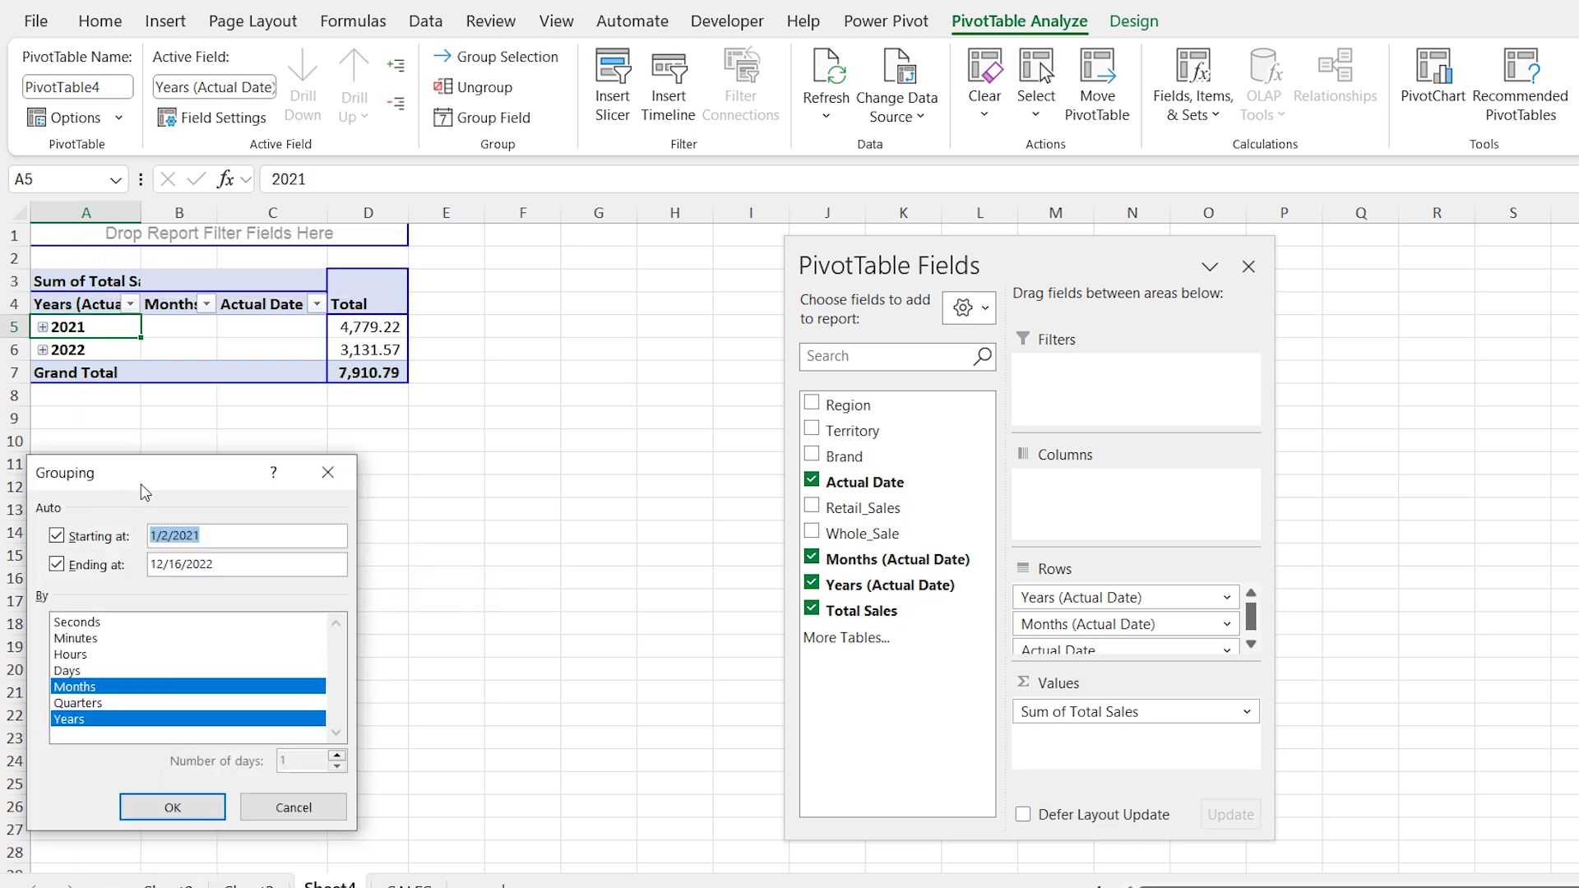
{"action": "left_click_drag", "start_coordinate": [128, 469], "coordinate": [545, 259]}
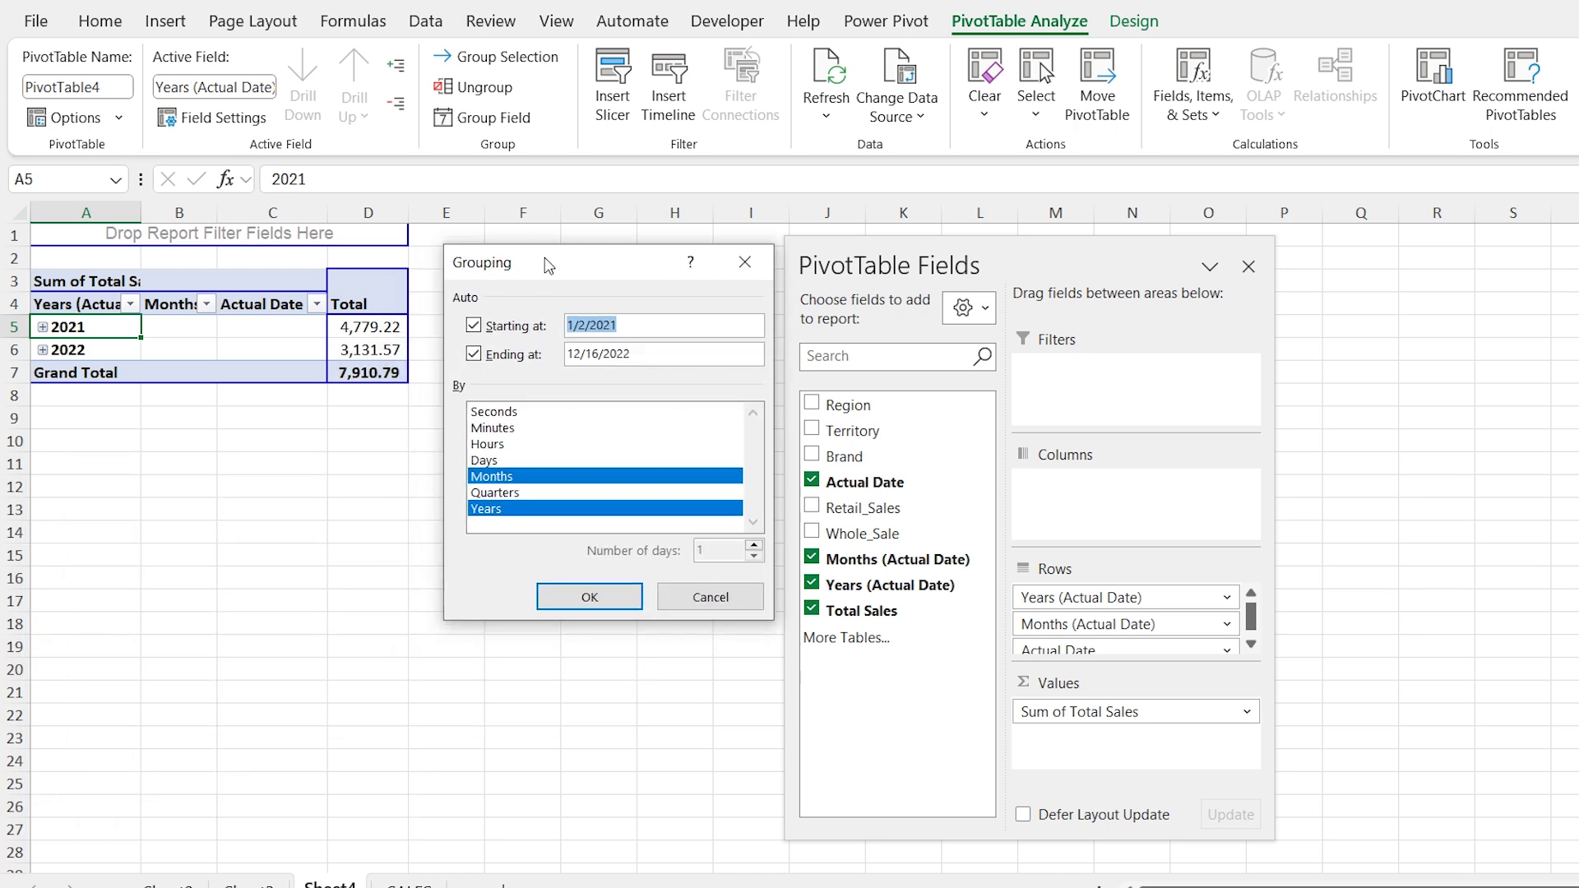
{"action": "left_click", "coordinate": [494, 477]}
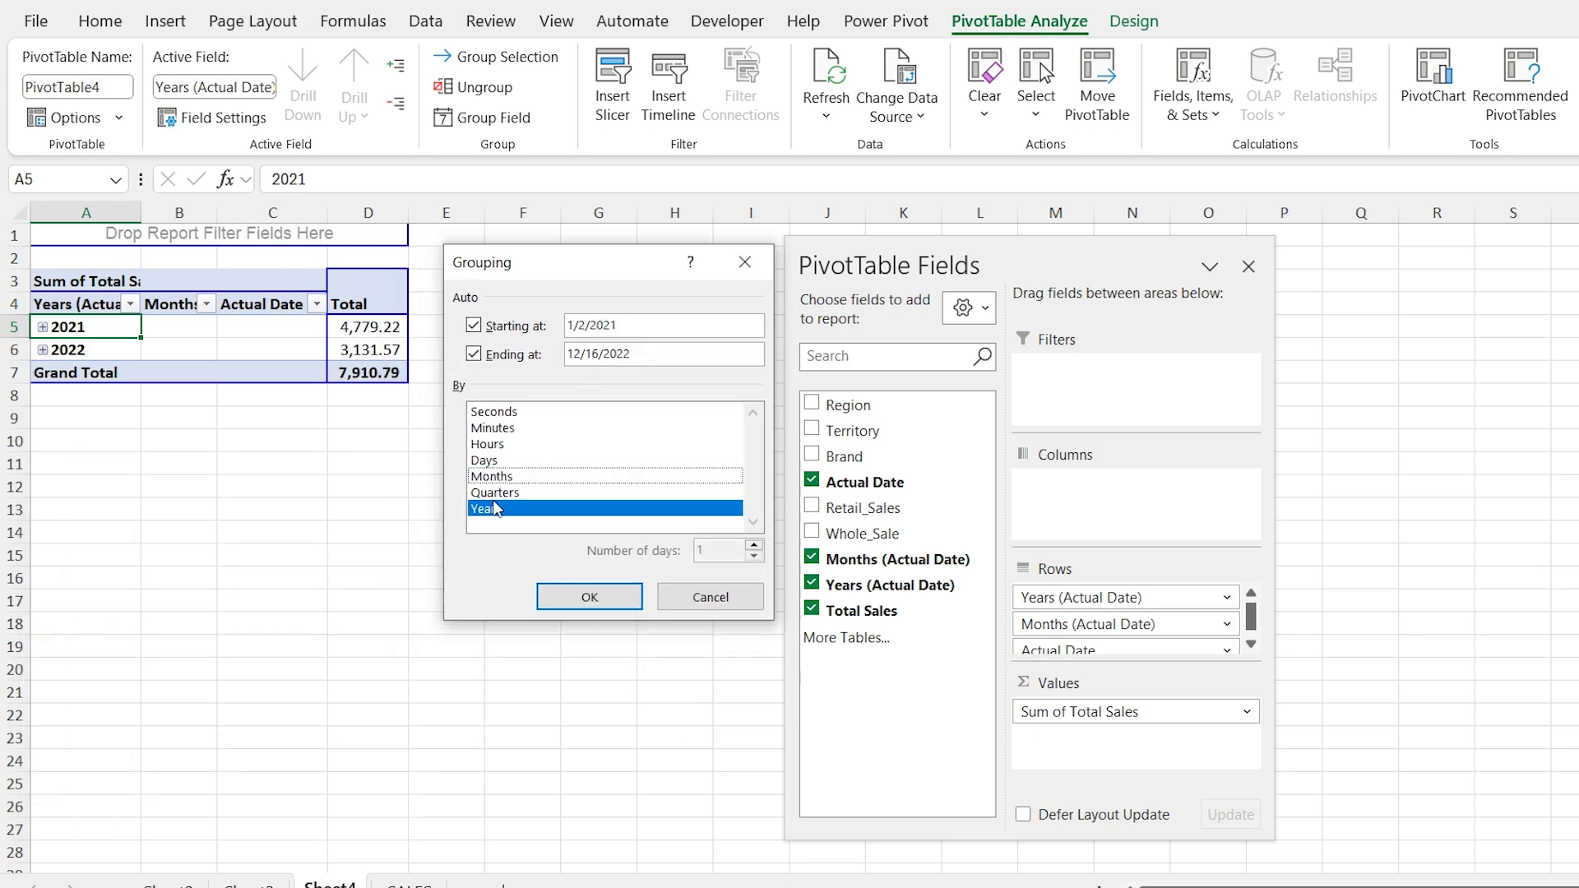
{"action": "left_click", "coordinate": [496, 506]}
{"action": "left_click", "coordinate": [488, 479]}
{"action": "left_click", "coordinate": [585, 596]}
{"action": "left_click", "coordinate": [585, 599]}
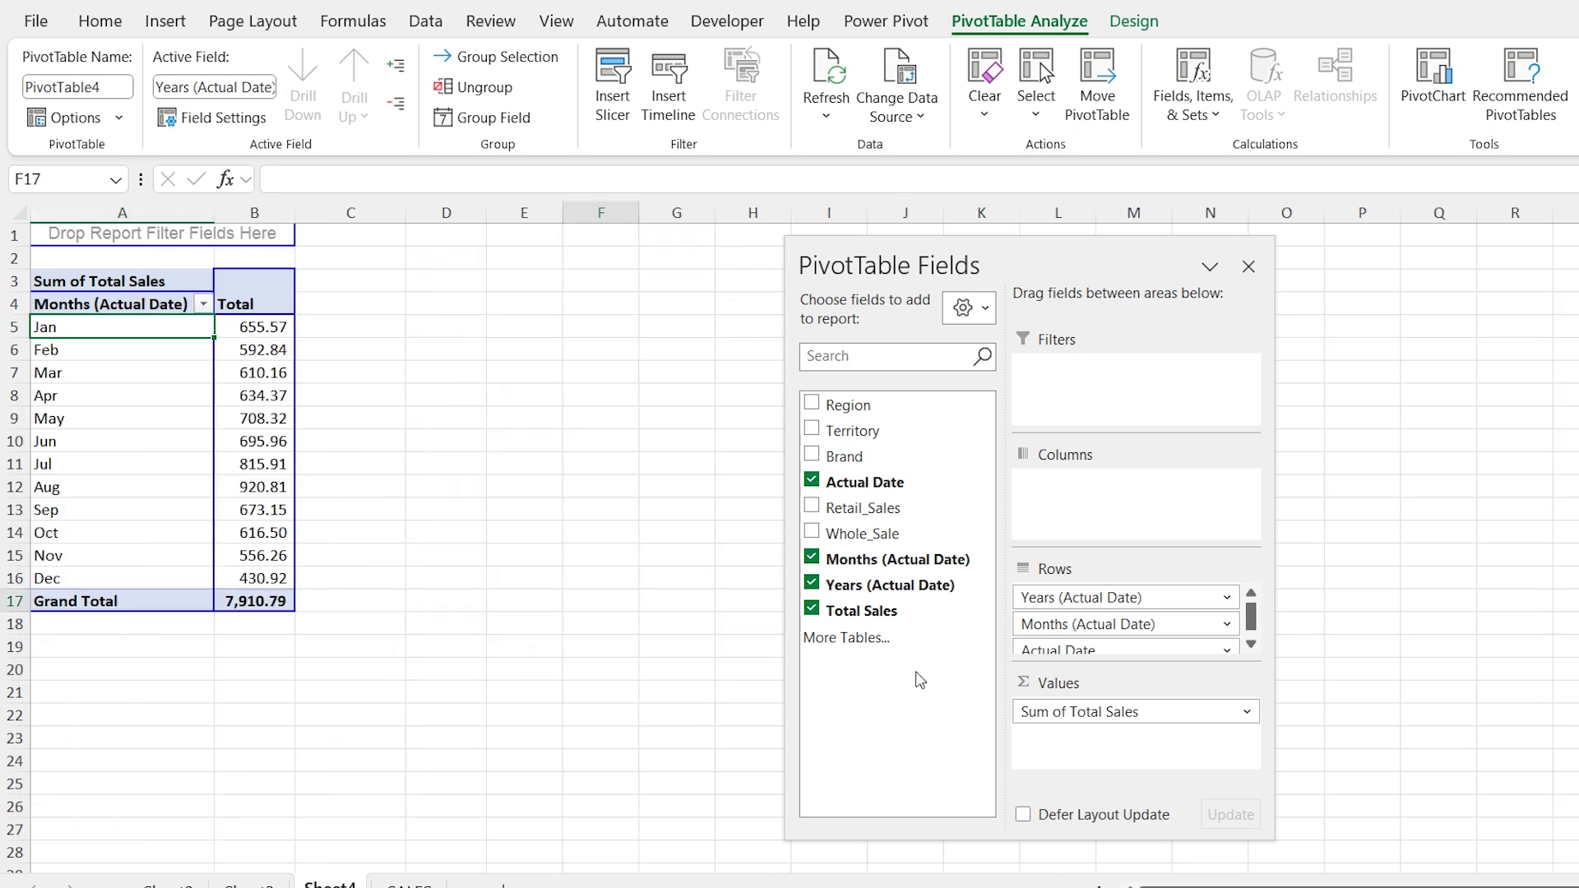
Delete the empty row 1 above the pivot table
{"action": "scroll", "coordinate": [394, 497], "scroll_direction": "up", "scroll_amount": 5}
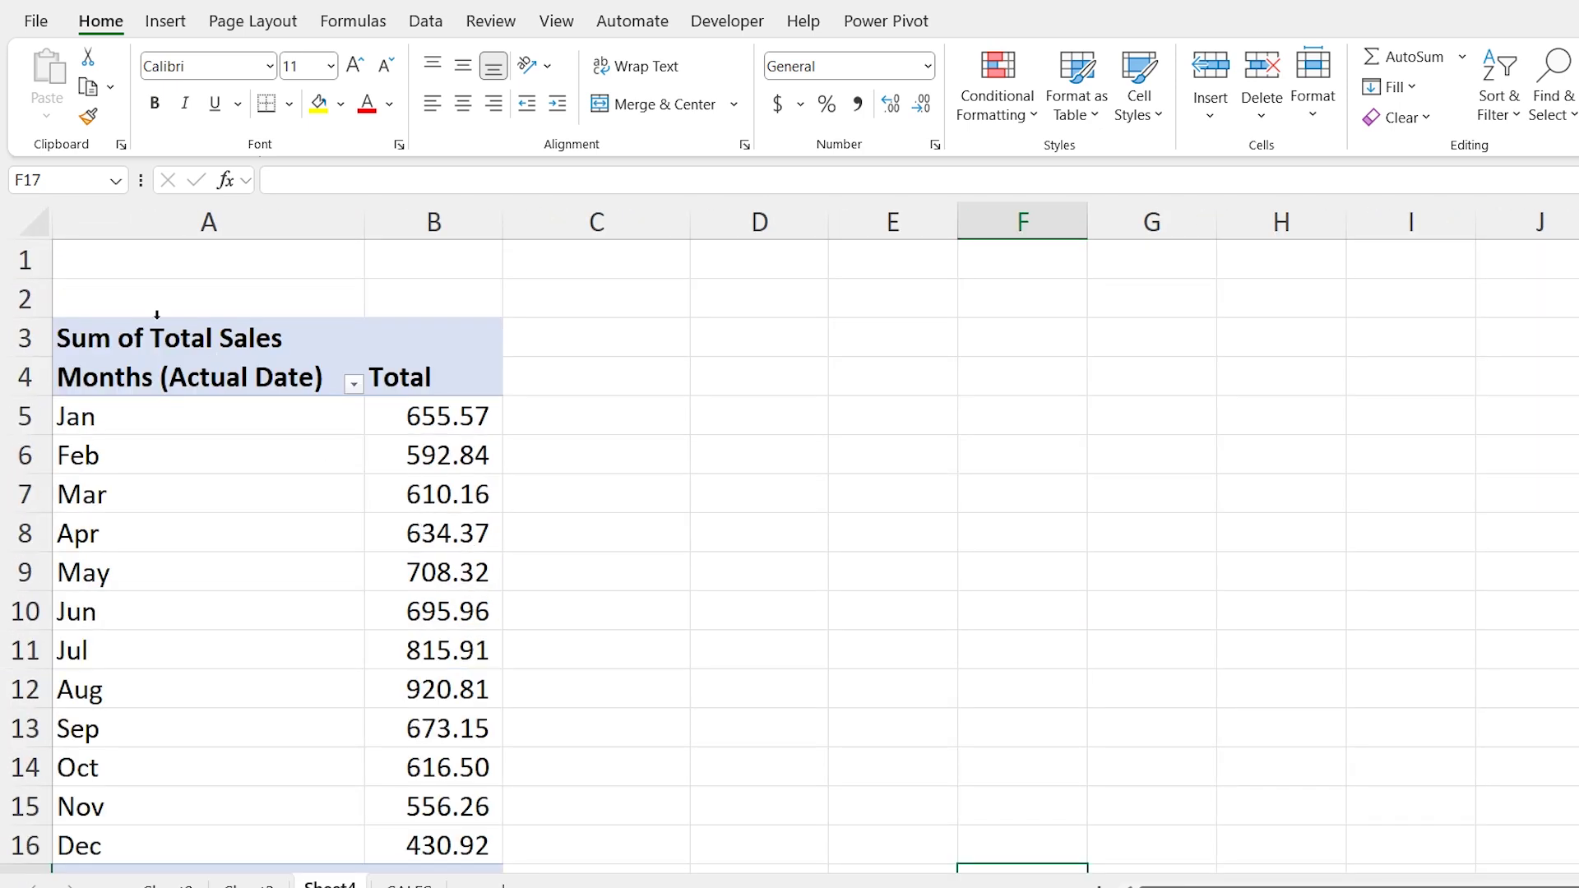
{"action": "left_click", "coordinate": [27, 260]}
{"action": "key", "text": "ctrl+minus"}
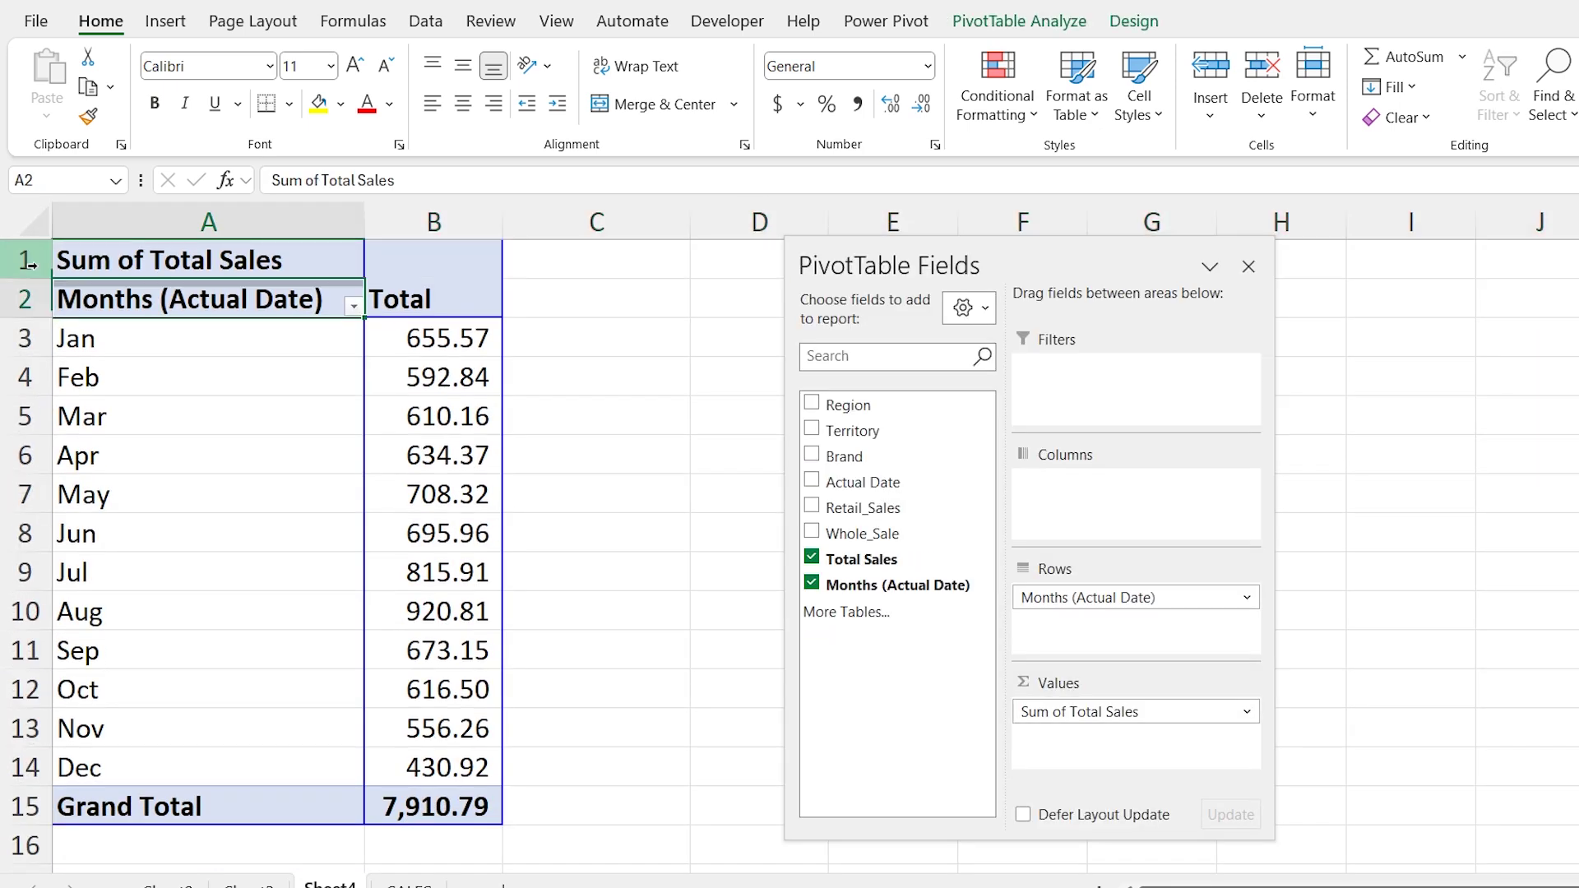
{"action": "key", "text": "Right"}
{"action": "key", "text": "Down"}
{"action": "key", "text": "Down"}
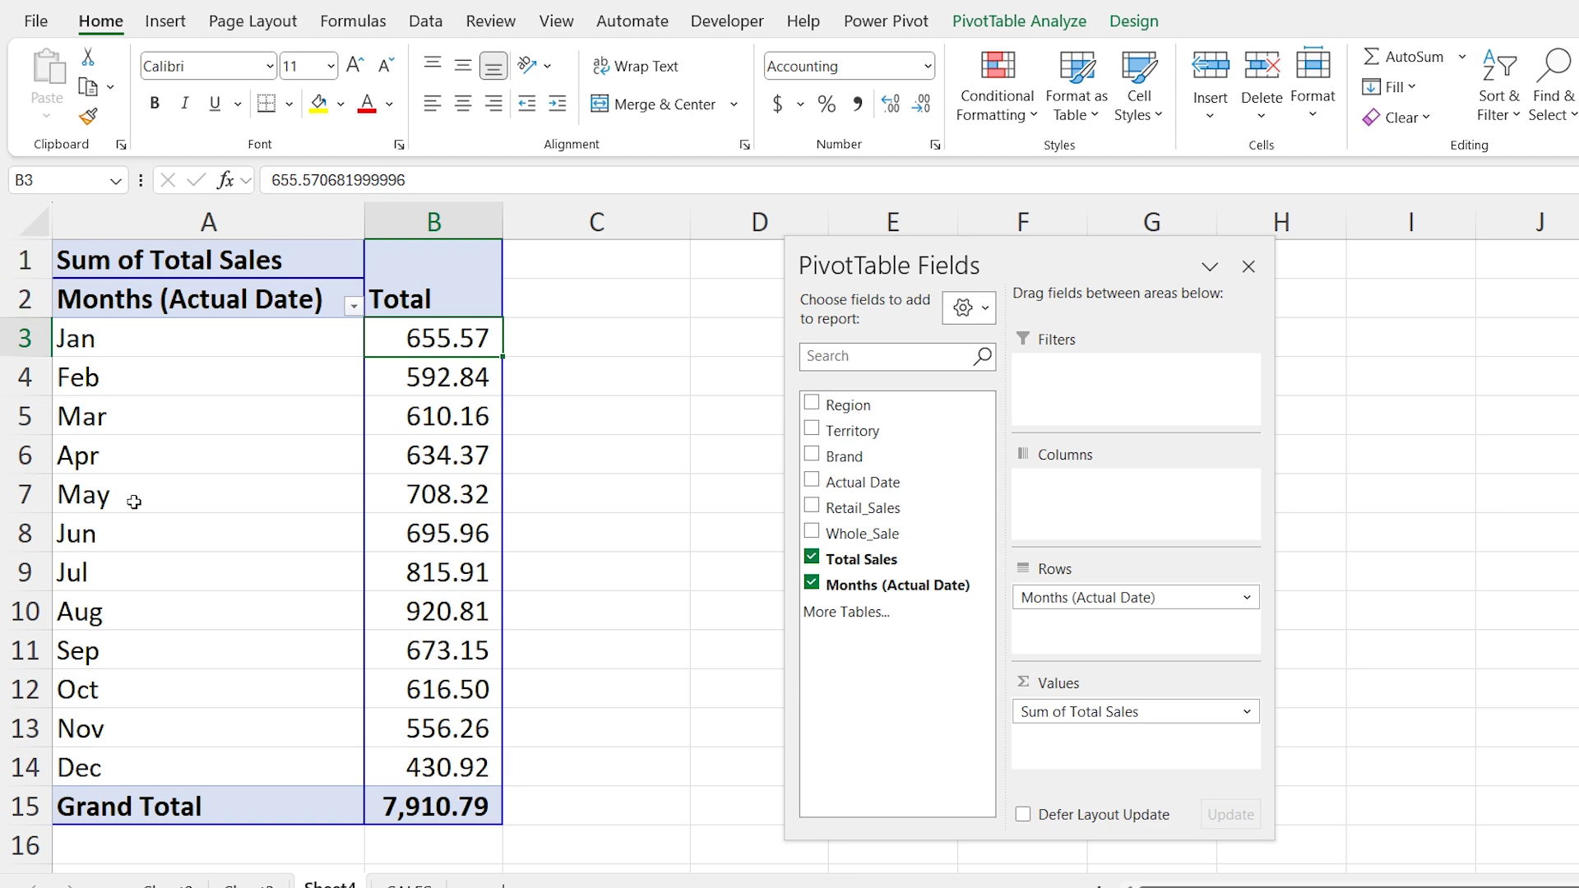
Add a second Total Sales column shown as % of Grand Total, plus a third Total Sales column
{"action": "left_click_drag", "start_coordinate": [855, 562], "coordinate": [1105, 742]}
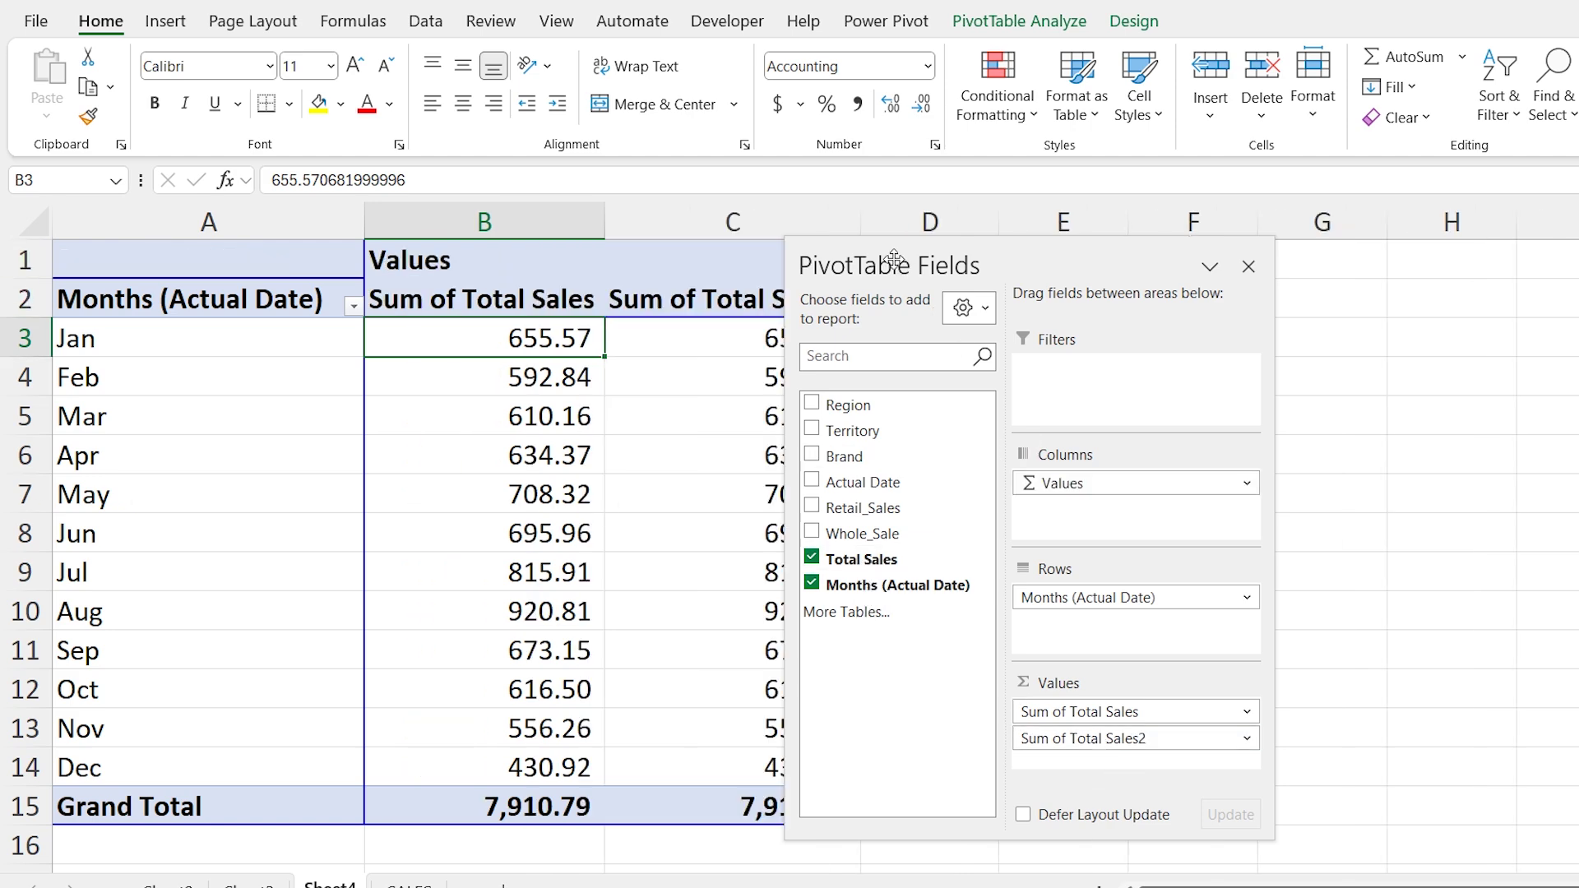
{"action": "left_click_drag", "start_coordinate": [1034, 255], "coordinate": [1476, 261]}
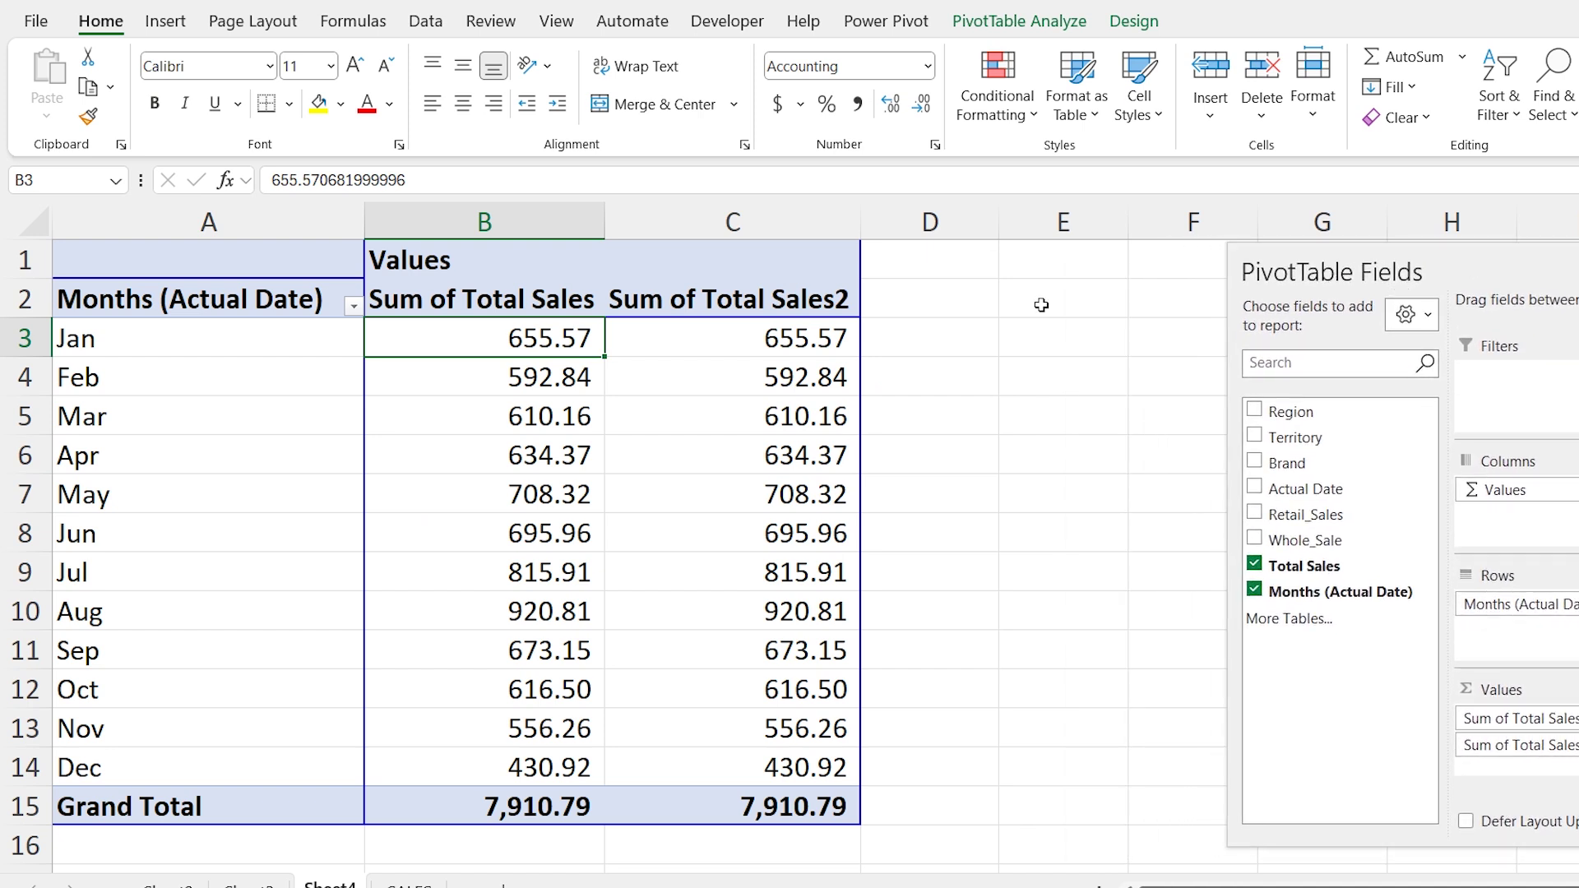
{"action": "left_click", "coordinate": [665, 341]}
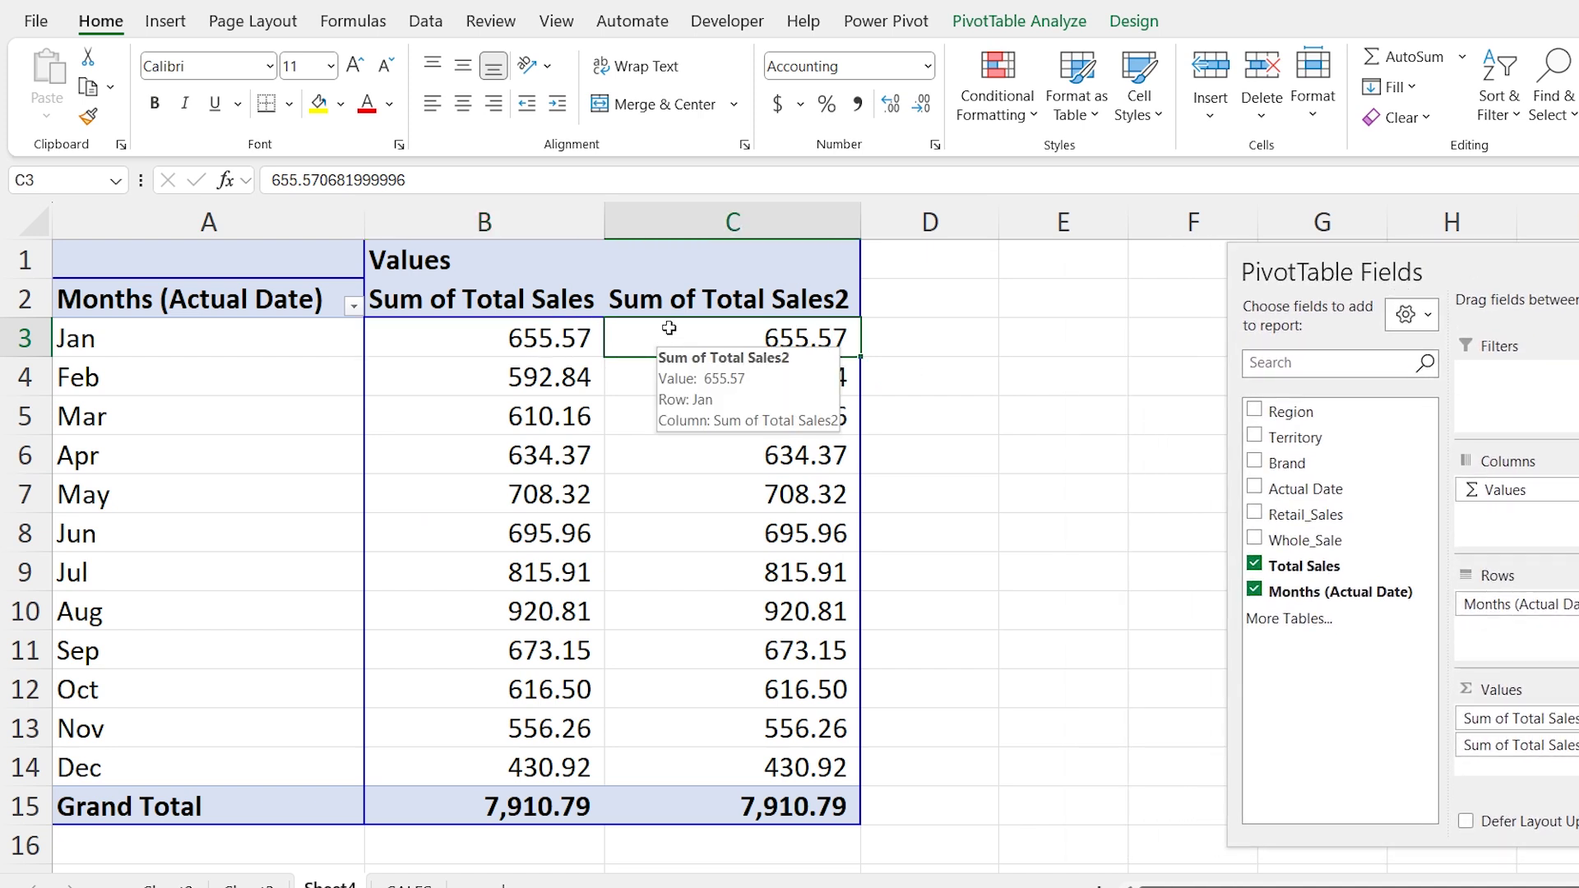
{"action": "right_click", "coordinate": [668, 337]}
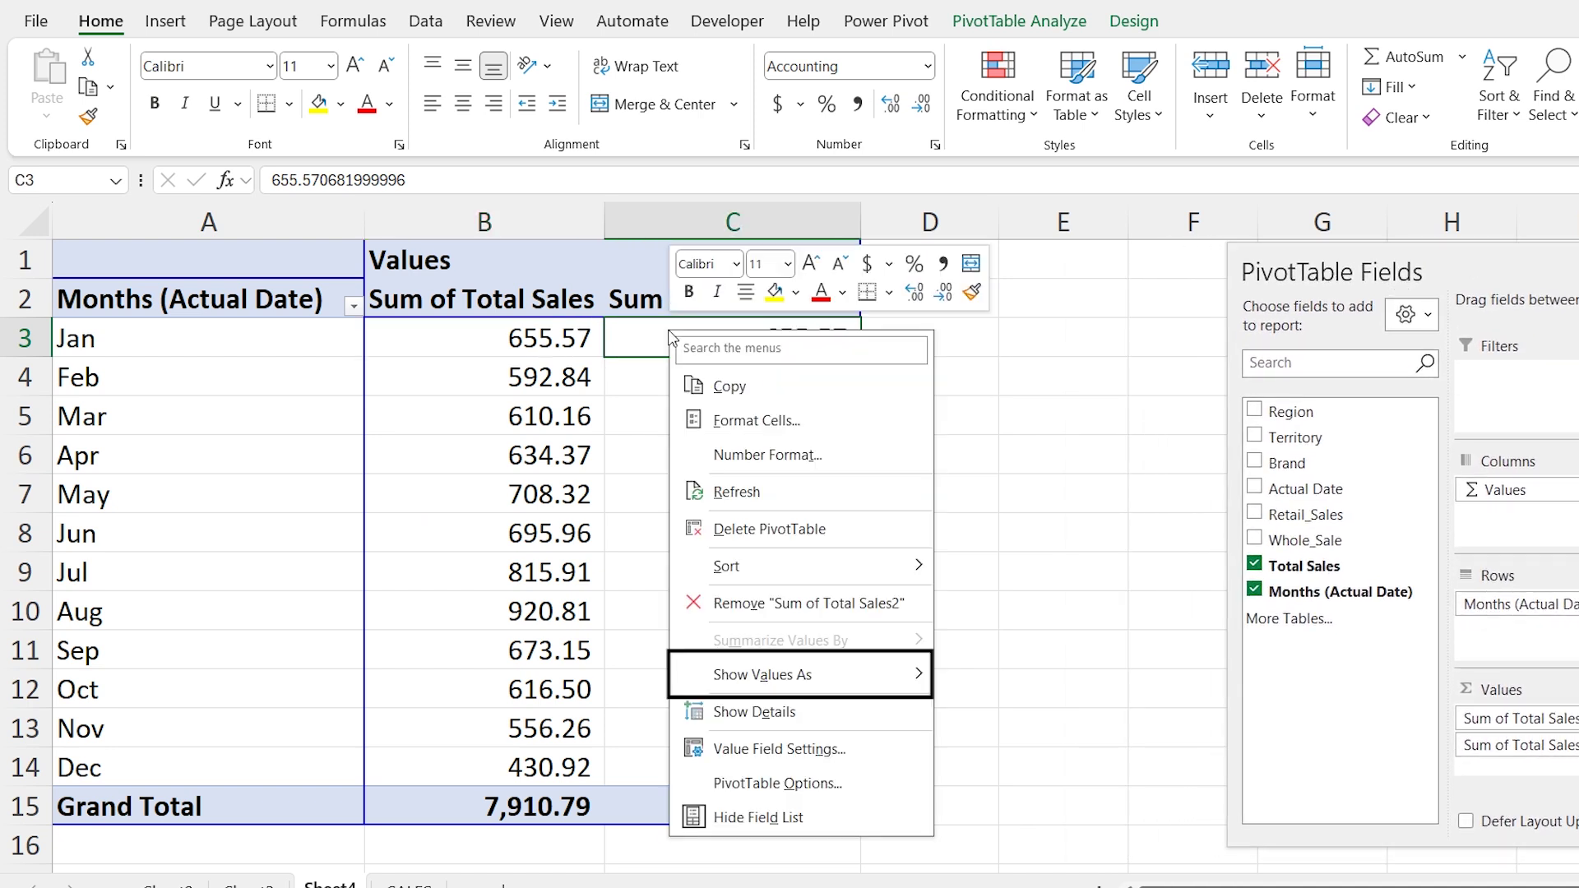
{"action": "mouse_move", "coordinate": [852, 684]}
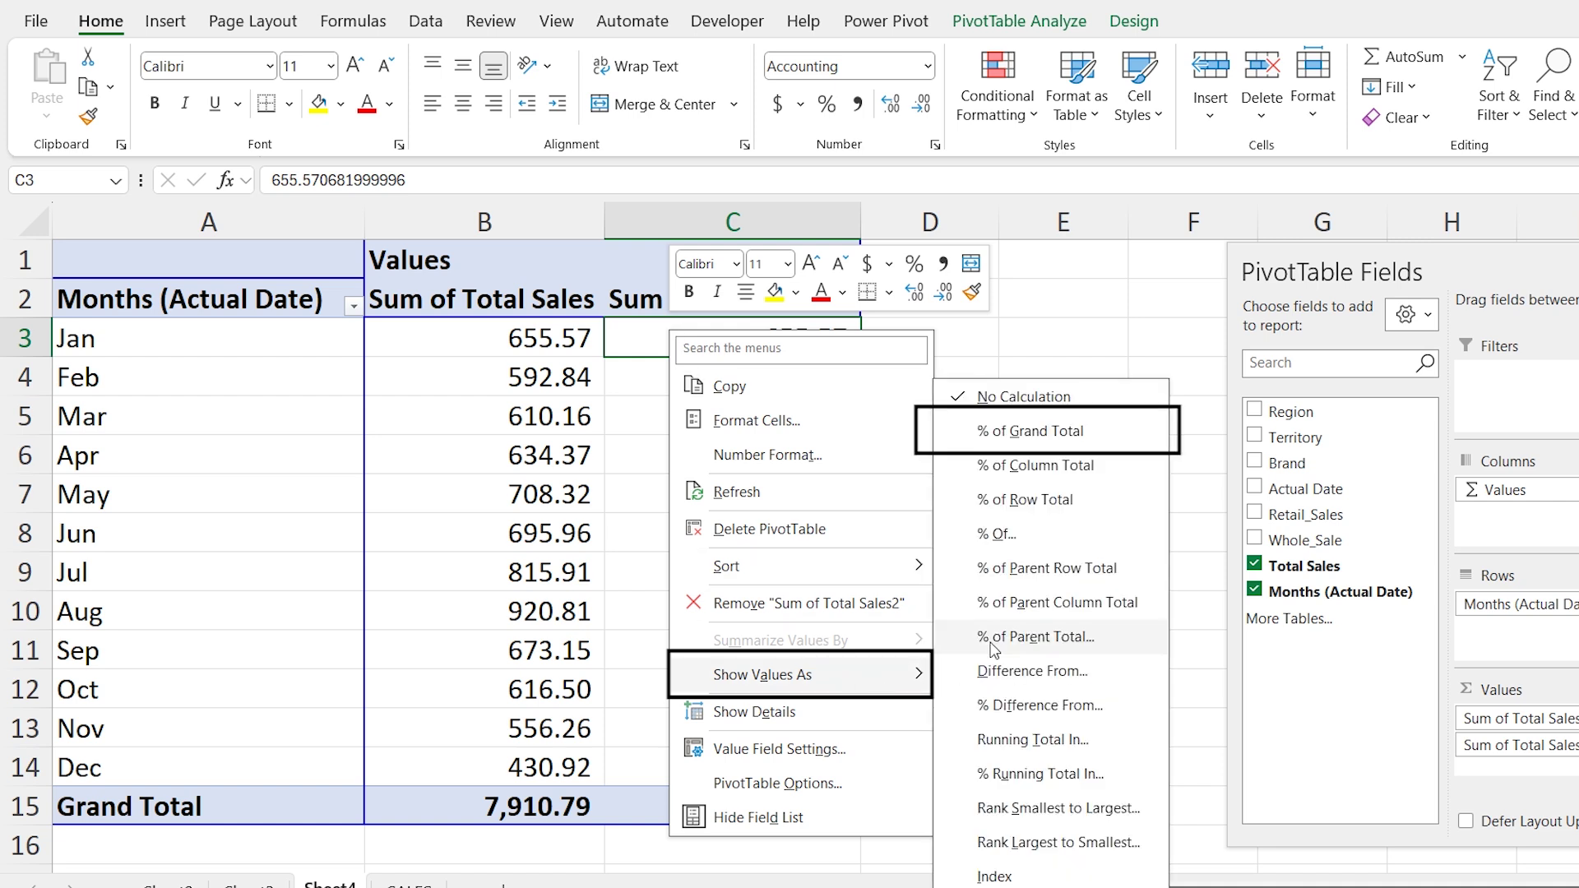
{"action": "left_click", "coordinate": [1020, 444]}
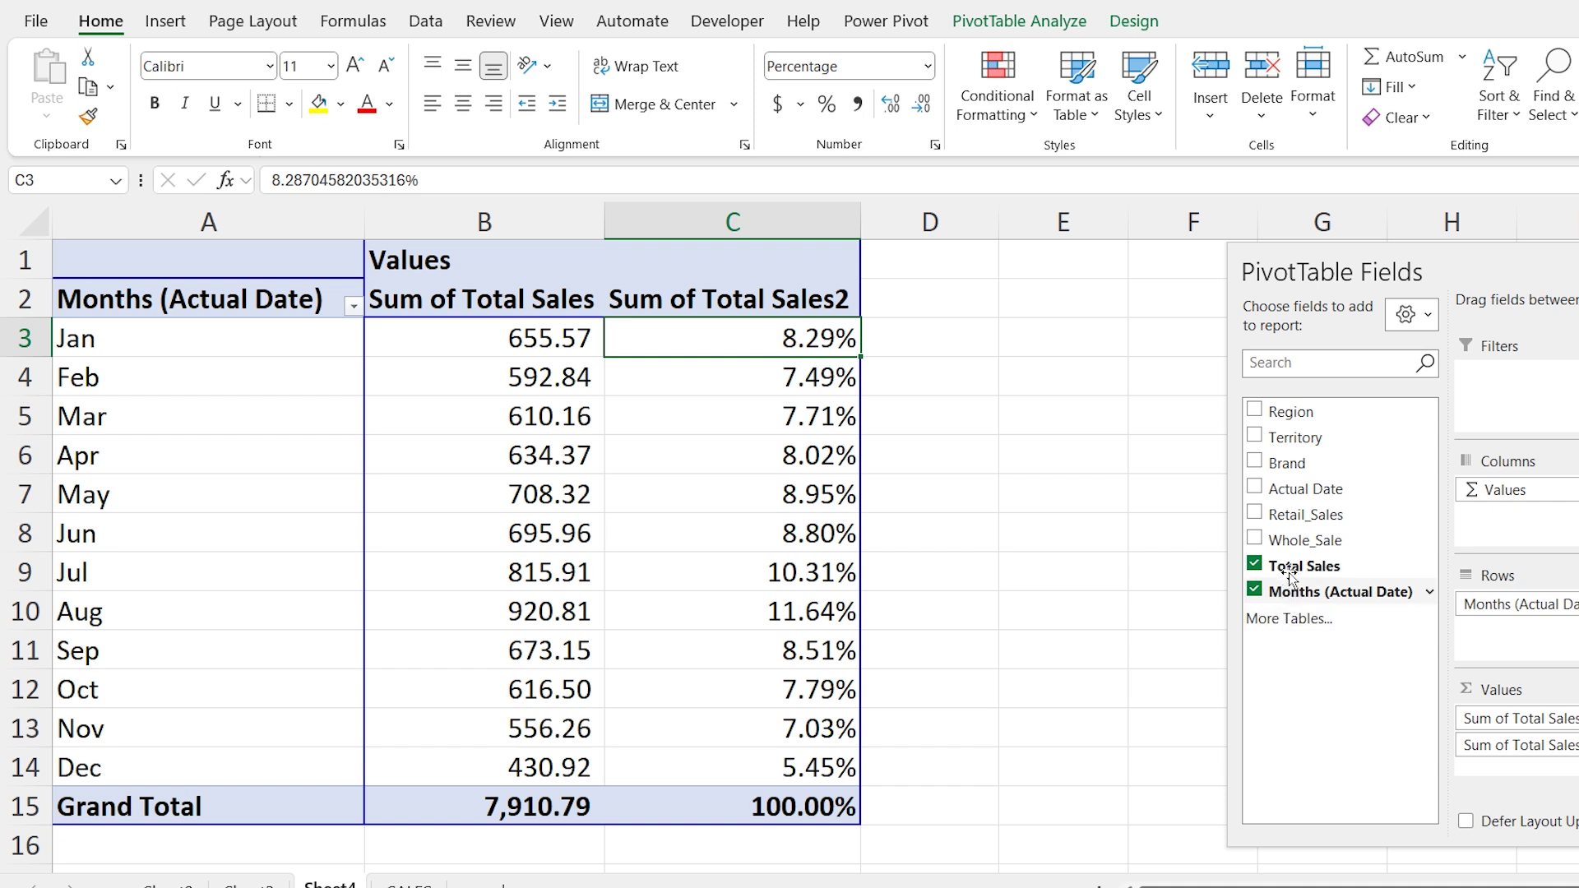
{"action": "left_click_drag", "start_coordinate": [1295, 565], "coordinate": [1484, 773]}
Show column D's Total Sales as Difference From the (previous) month
{"action": "left_click", "coordinate": [939, 341]}
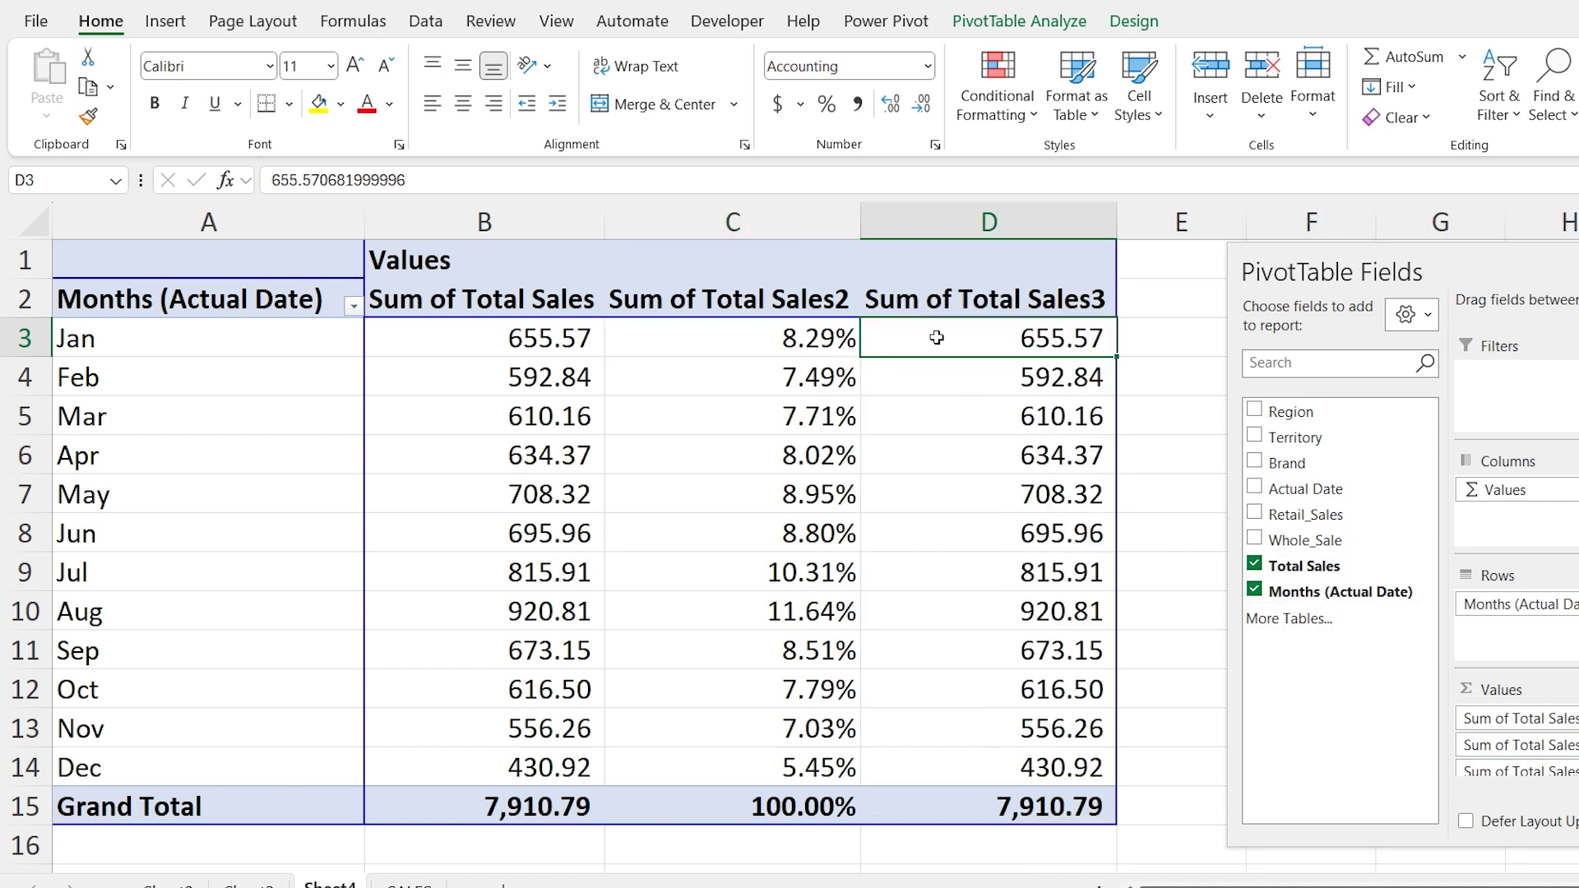
{"action": "right_click", "coordinate": [942, 345]}
{"action": "mouse_move", "coordinate": [1101, 676]}
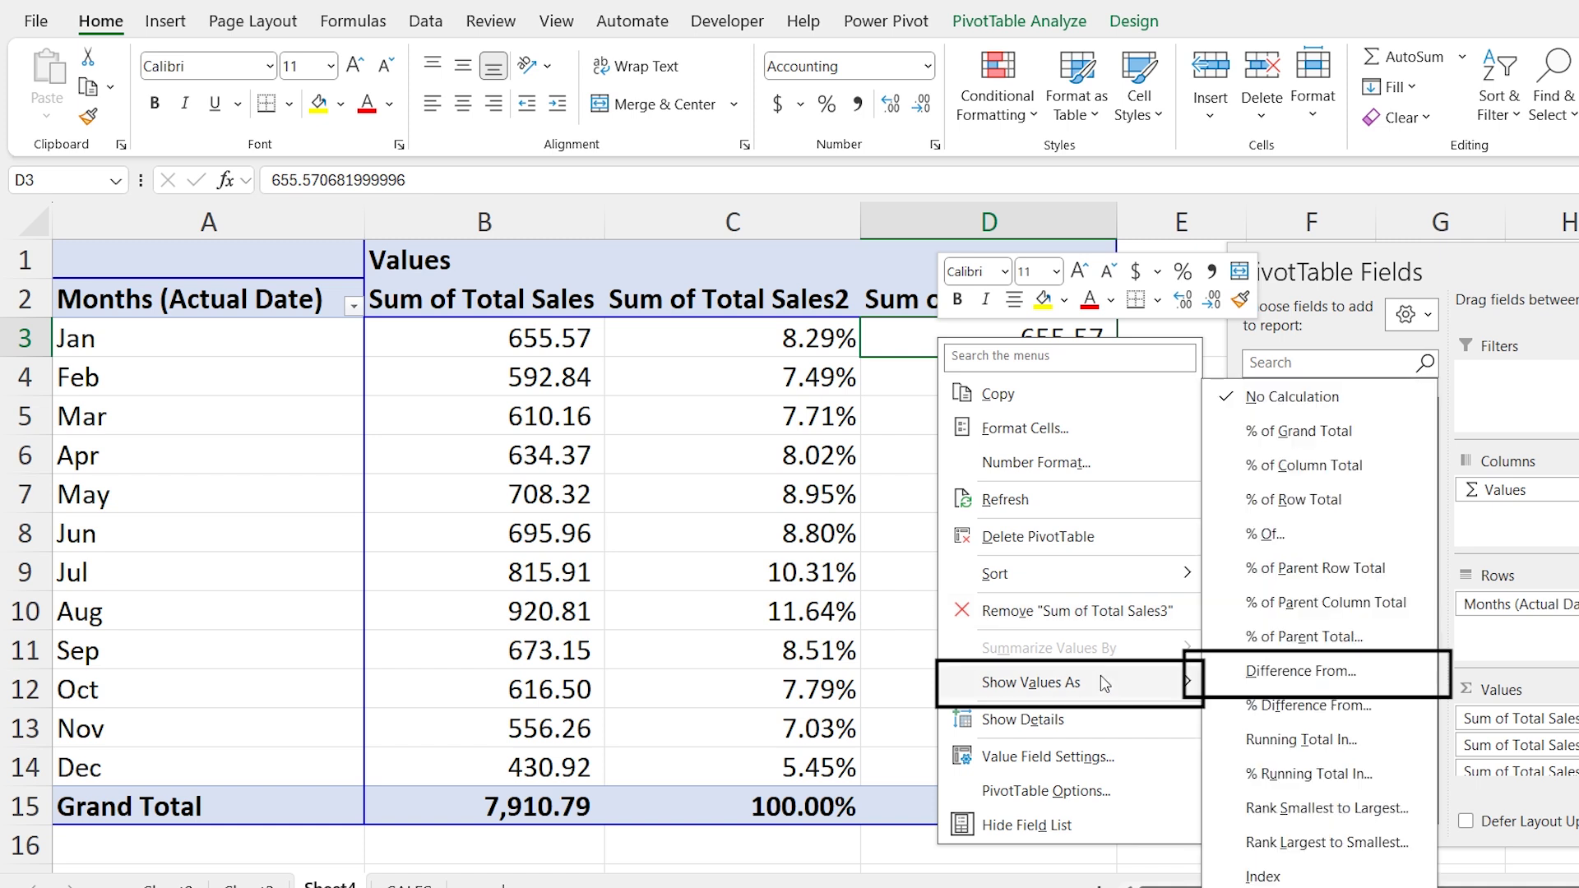
{"action": "left_click", "coordinate": [1270, 673]}
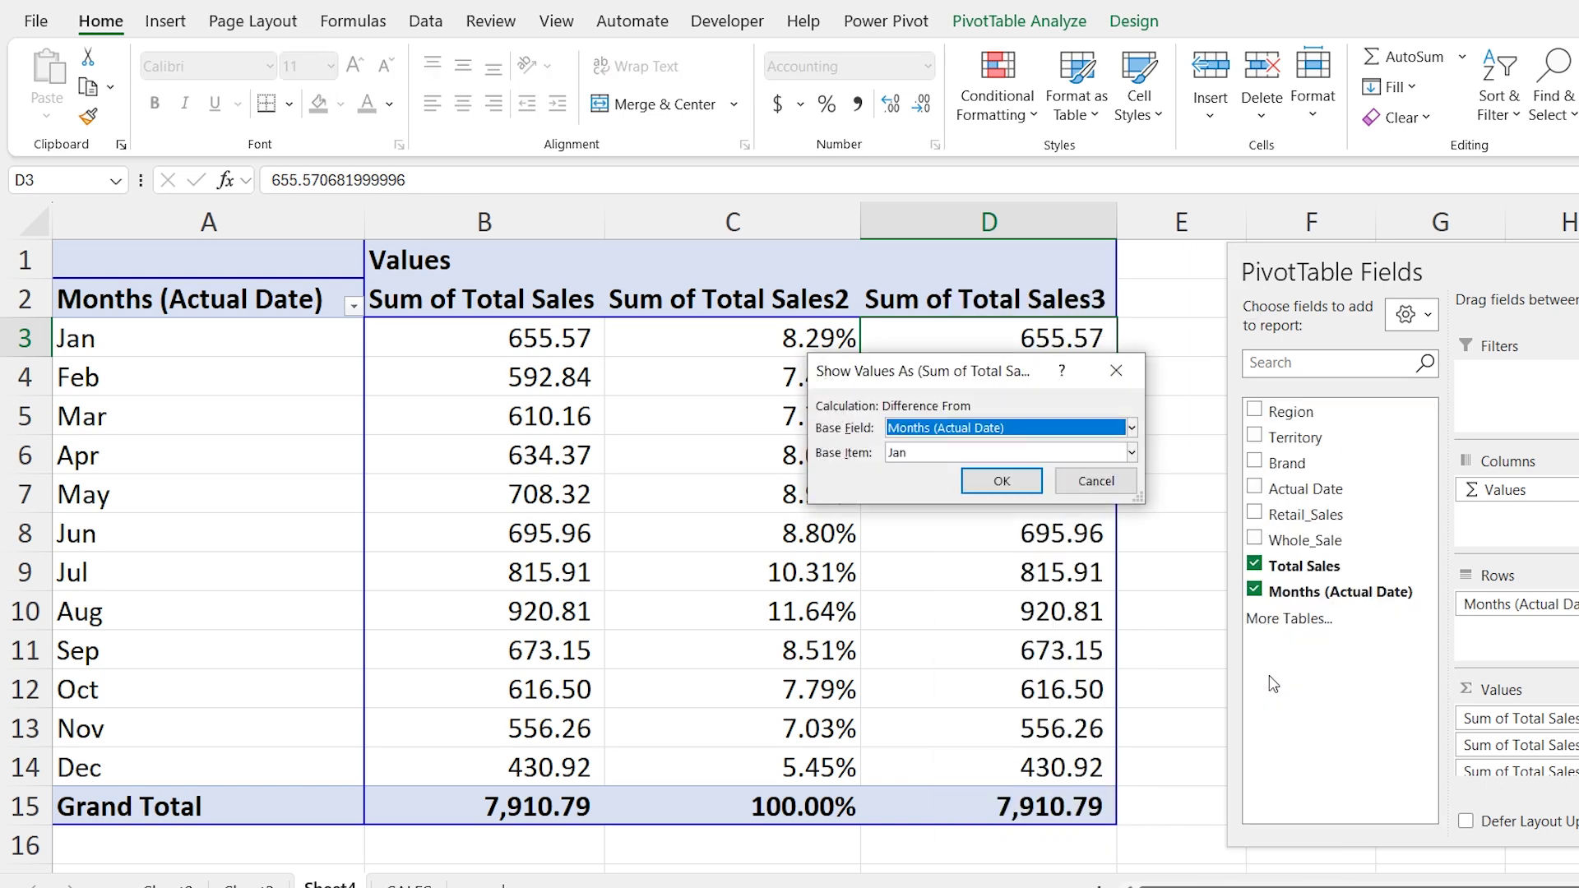
{"action": "left_click", "coordinate": [1132, 452]}
{"action": "left_click", "coordinate": [915, 477]}
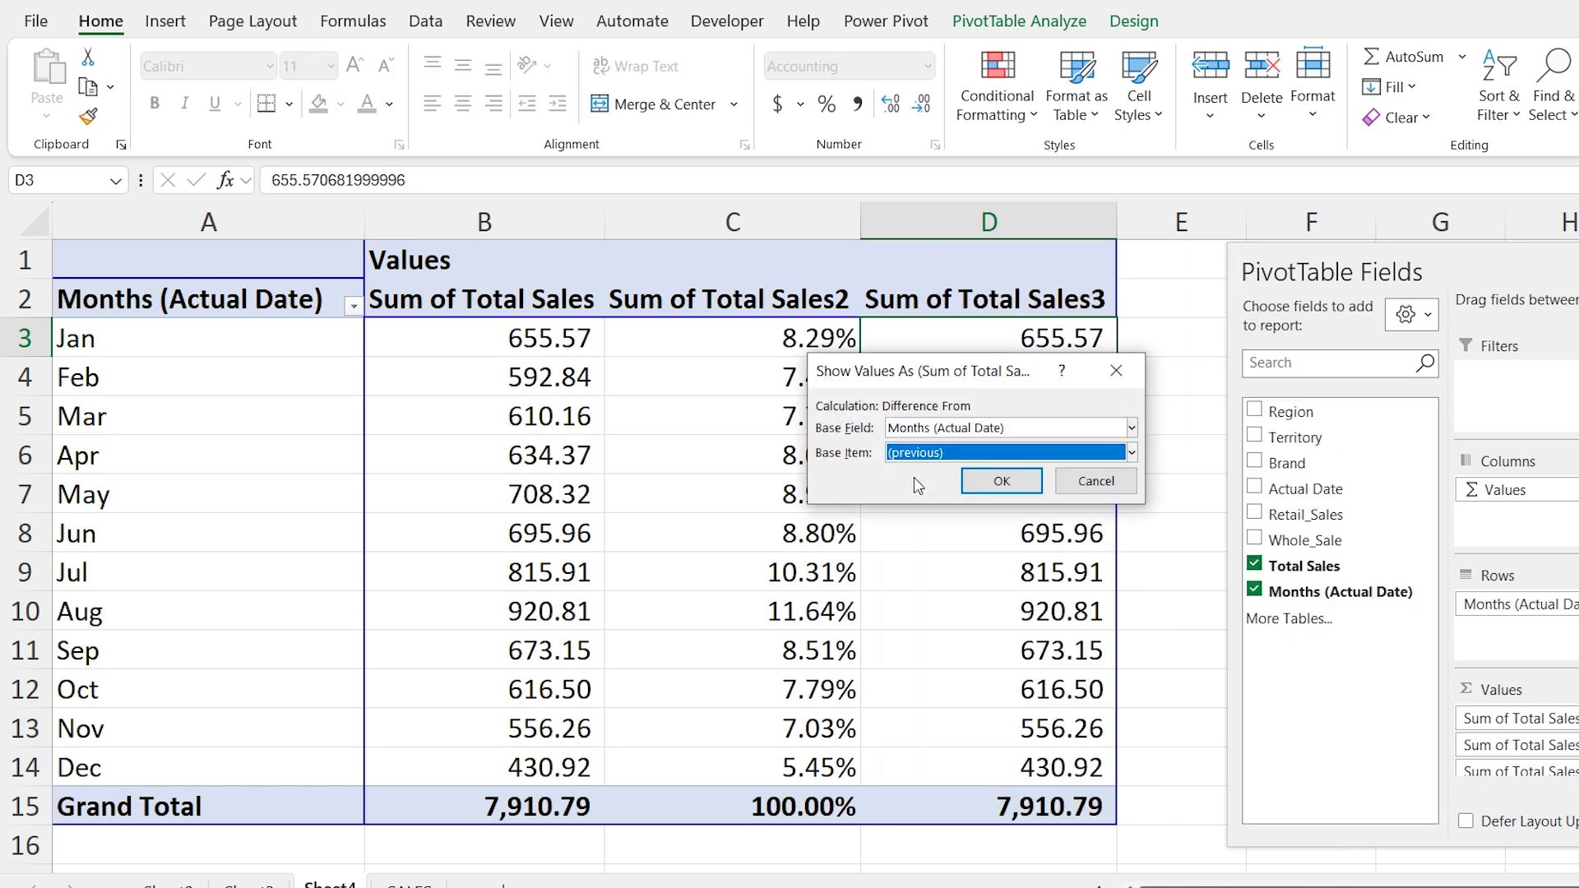
{"action": "left_click", "coordinate": [987, 475]}
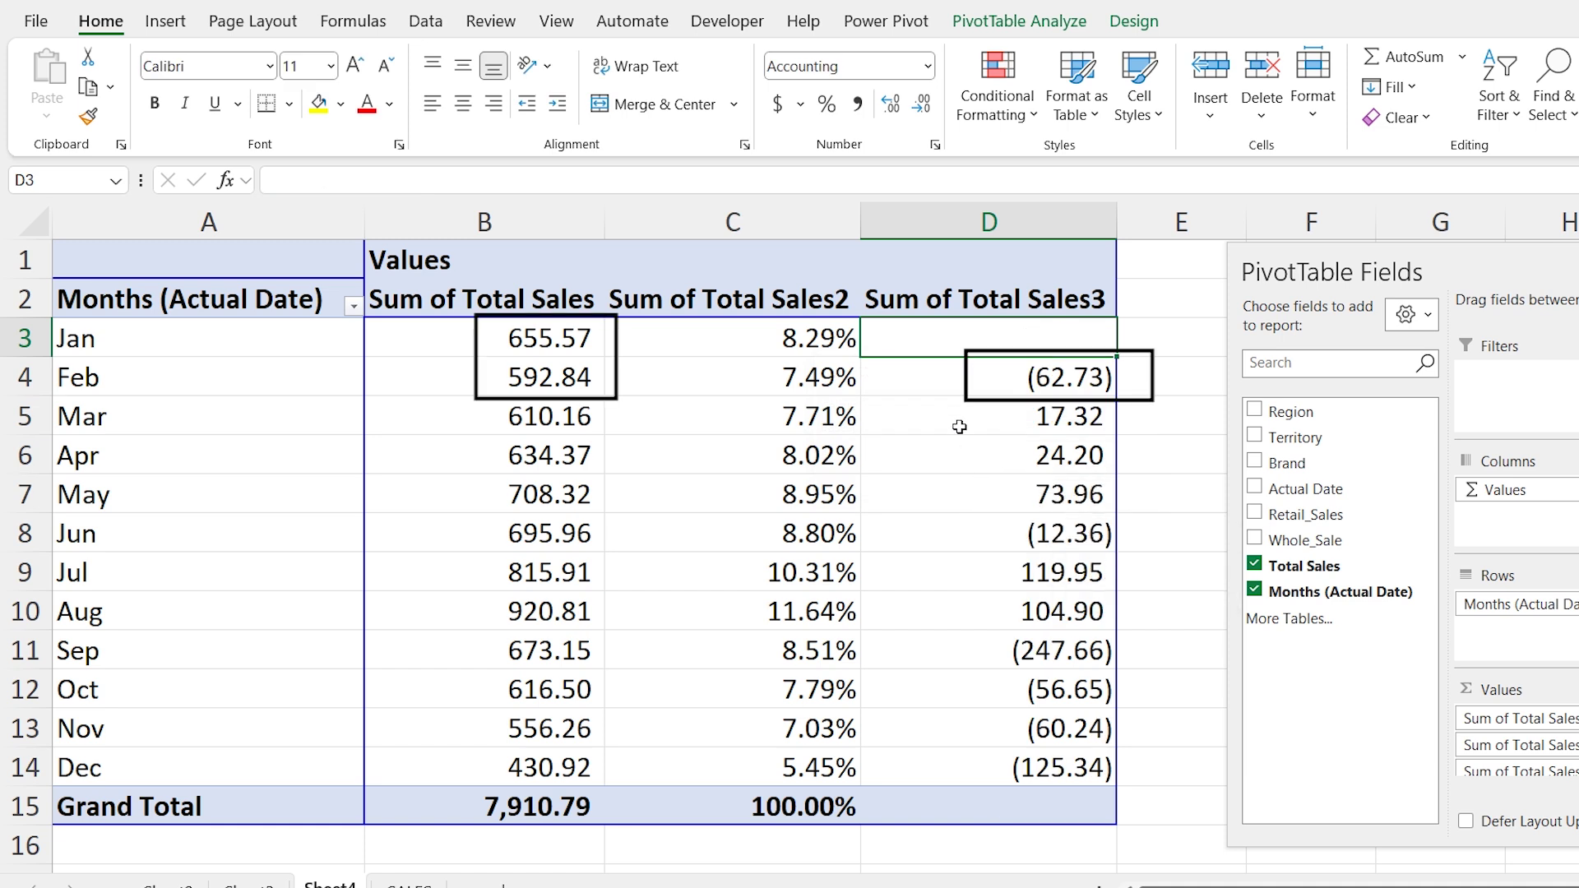
{"action": "mouse_move", "coordinate": [961, 390]}
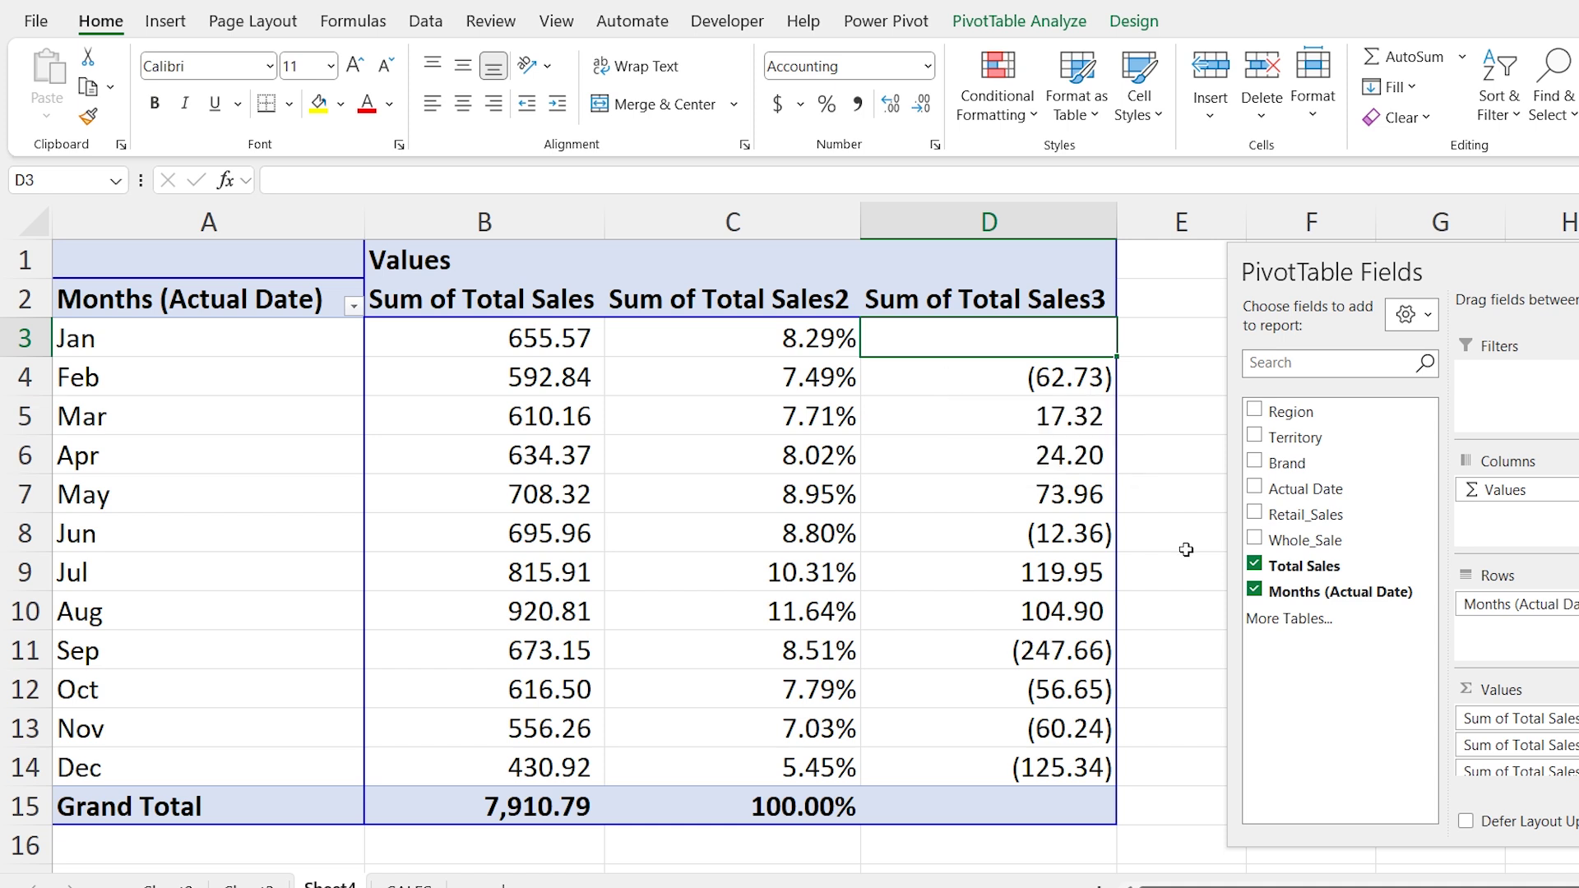
Add Total Sales a fourth time and show column E as a Running Total by month
{"action": "left_click_drag", "start_coordinate": [1299, 566], "coordinate": [1528, 768]}
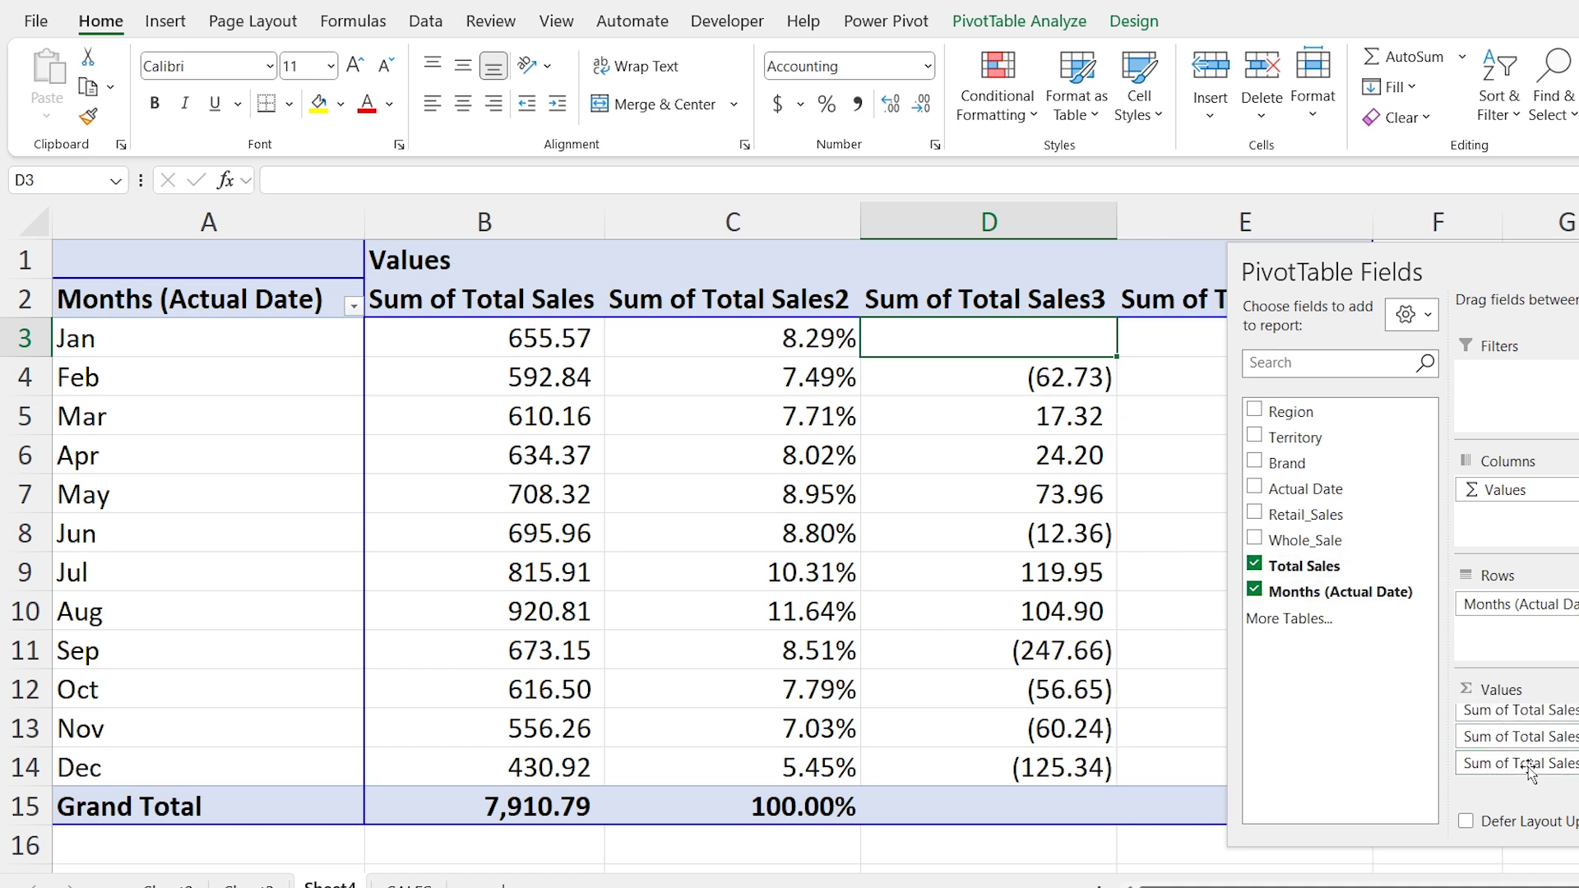
{"action": "right_click", "coordinate": [1210, 335]}
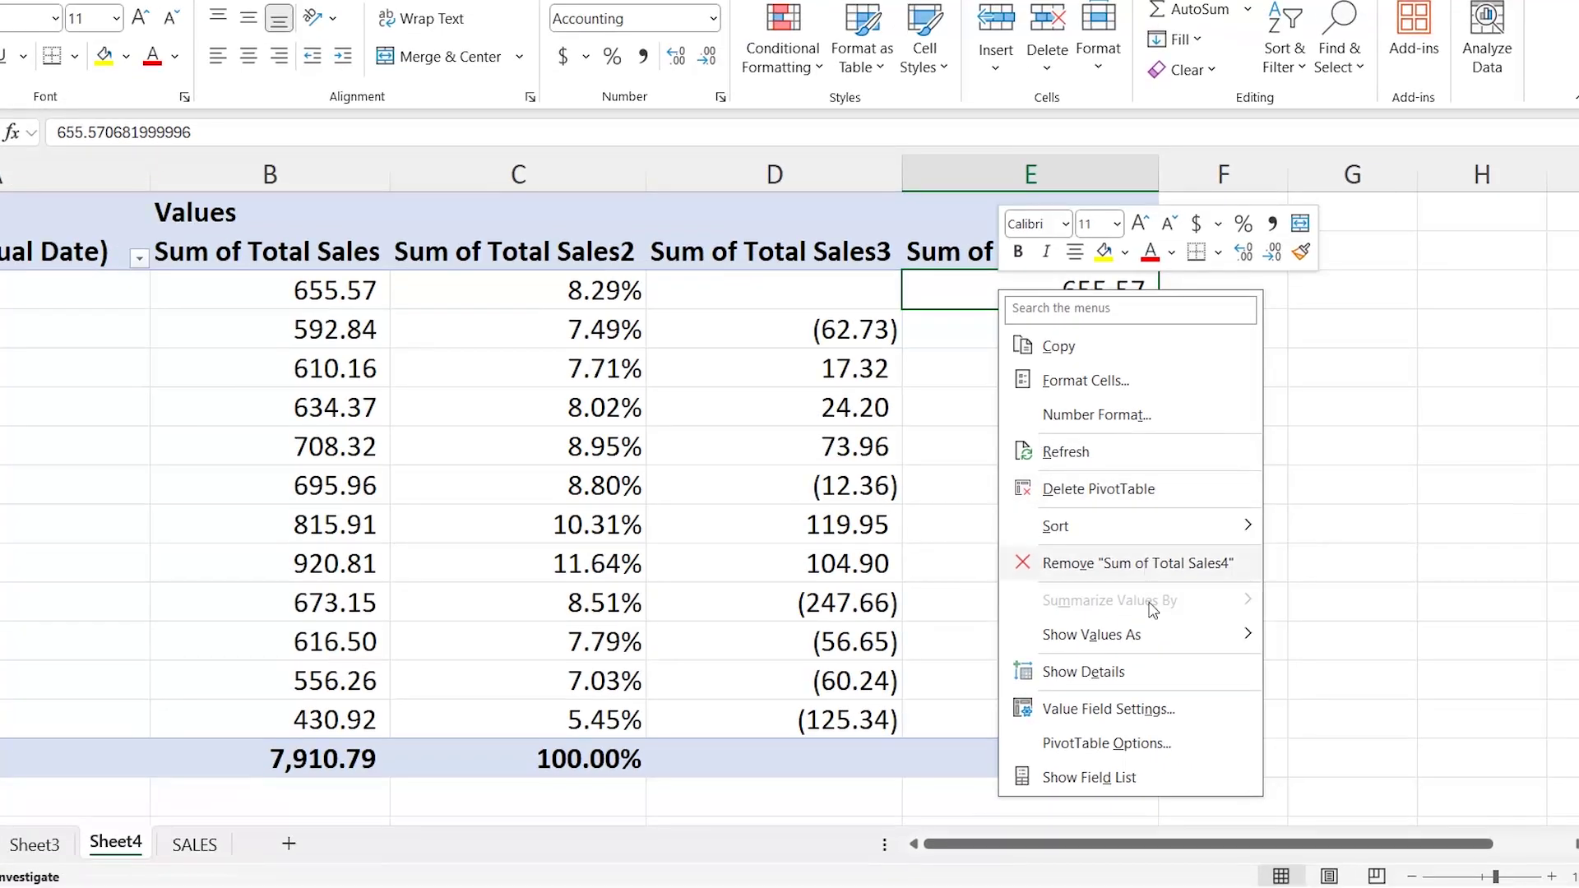
{"action": "mouse_move", "coordinate": [1152, 632]}
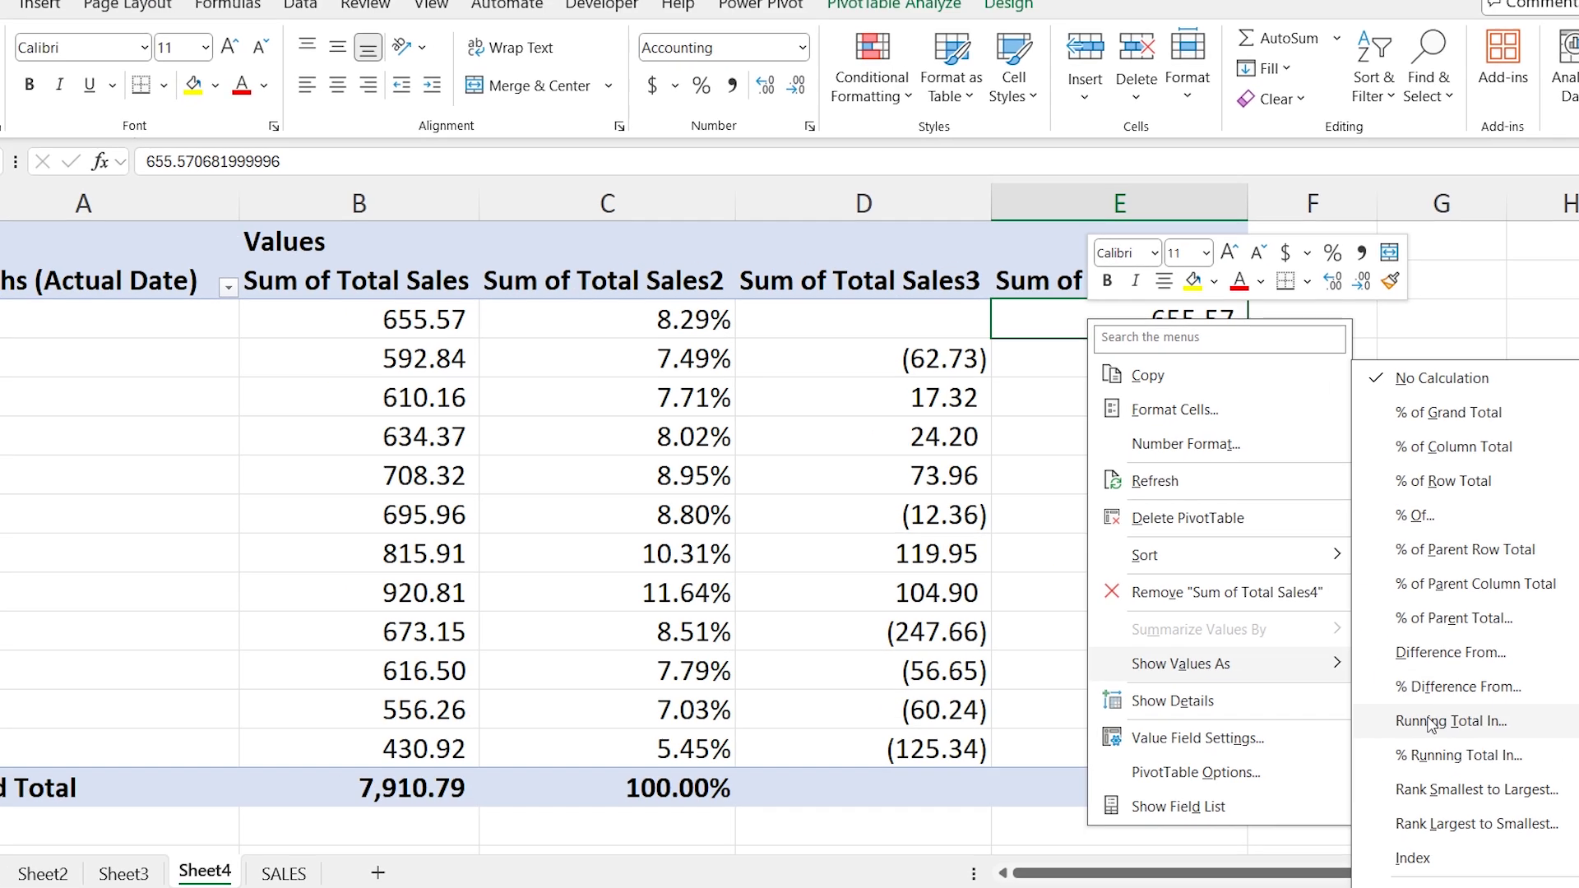
{"action": "left_click", "coordinate": [1357, 692]}
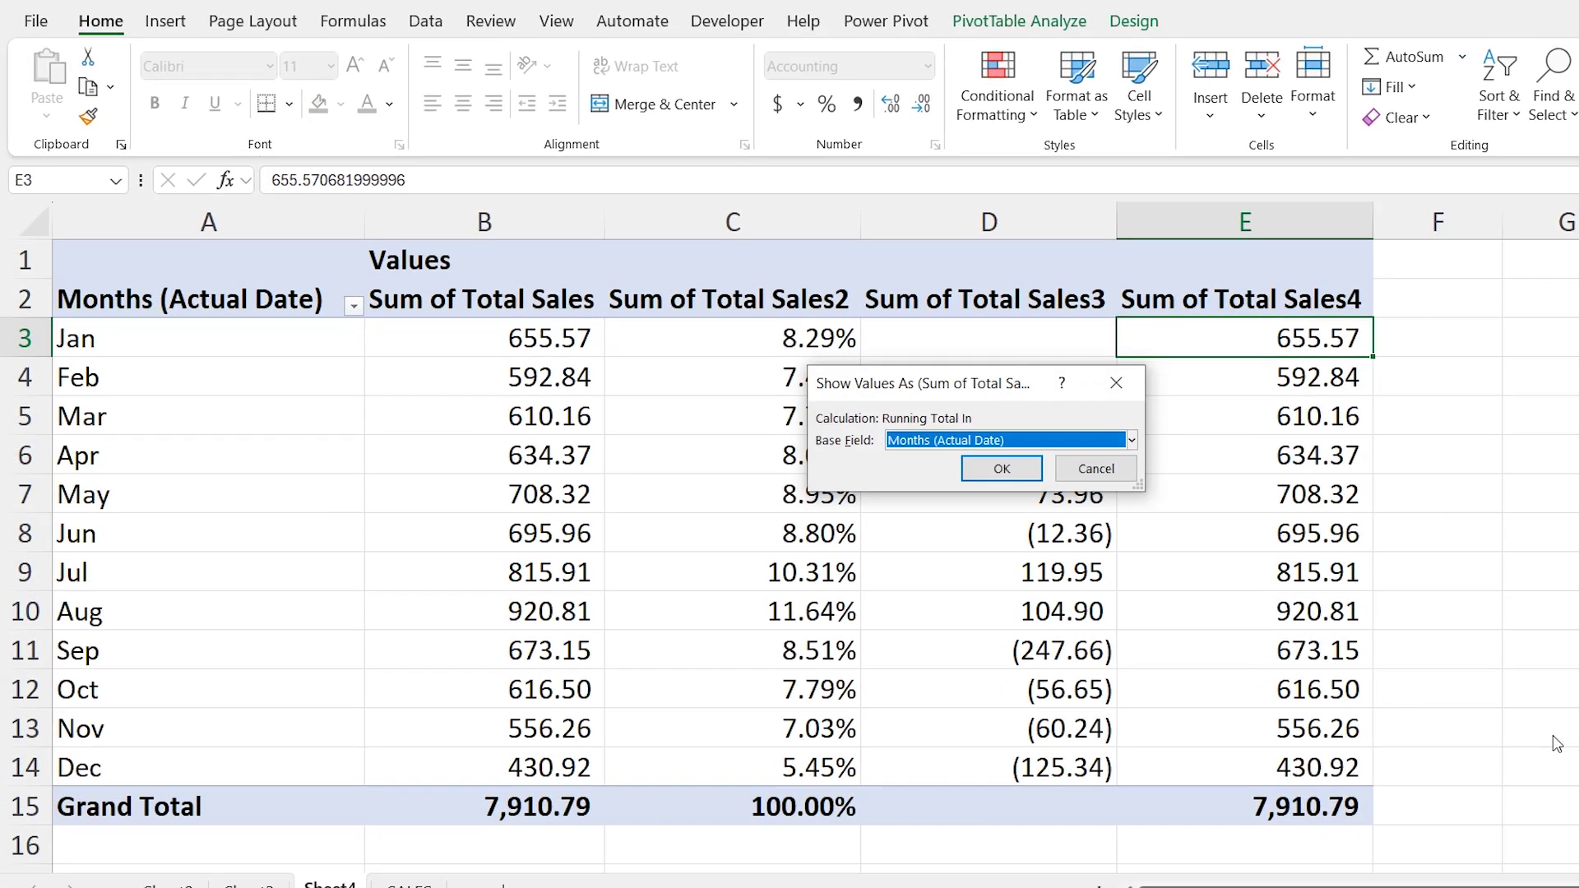
{"action": "left_click", "coordinate": [999, 475]}
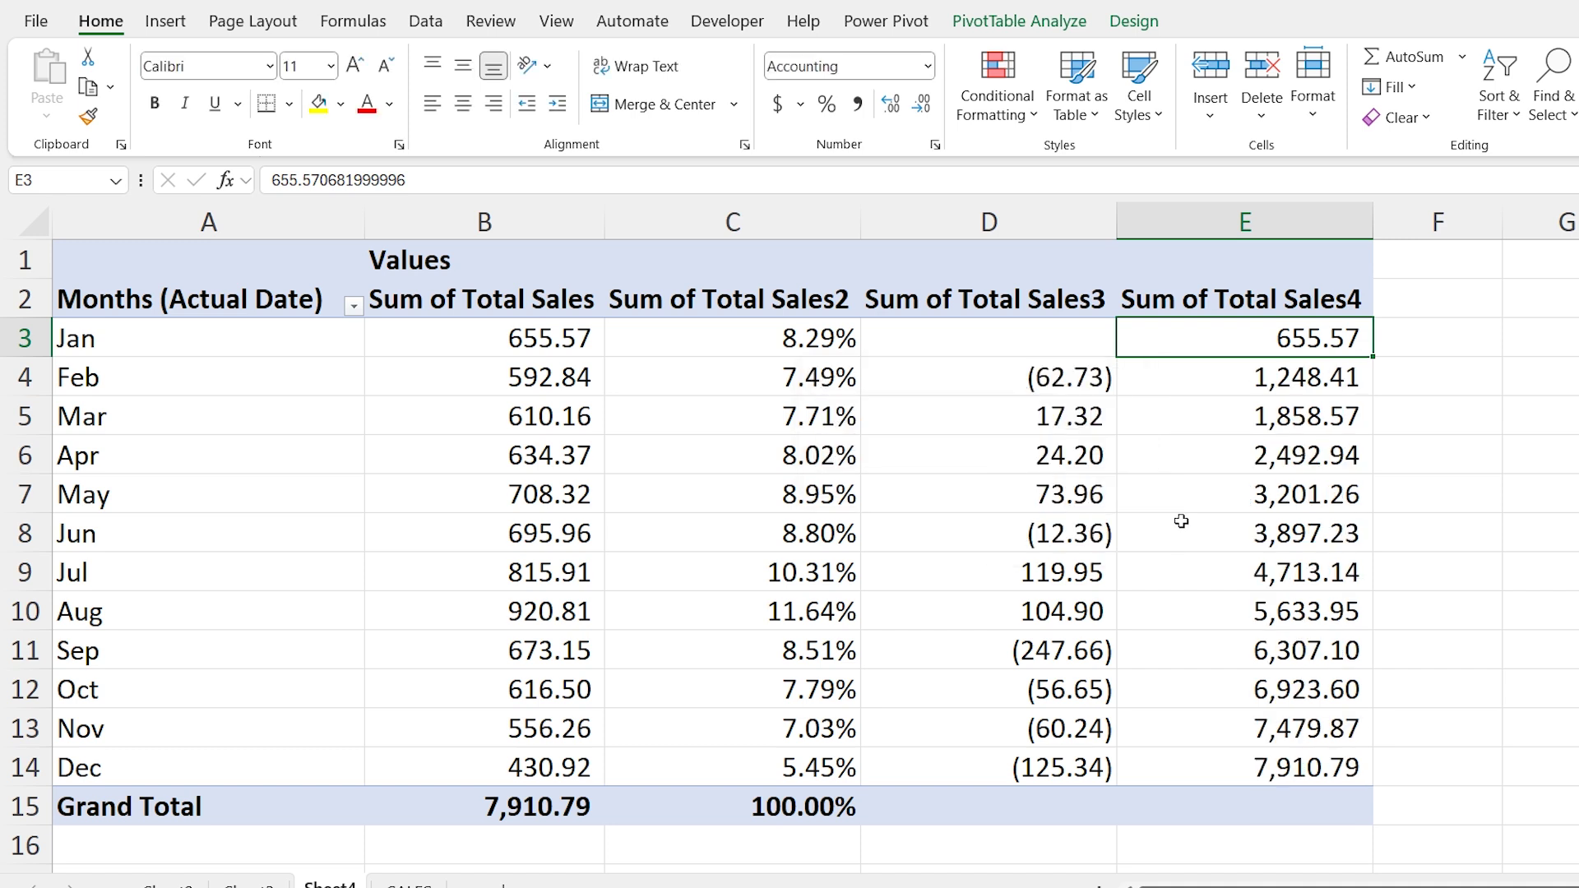
{"action": "mouse_move", "coordinate": [1222, 423]}
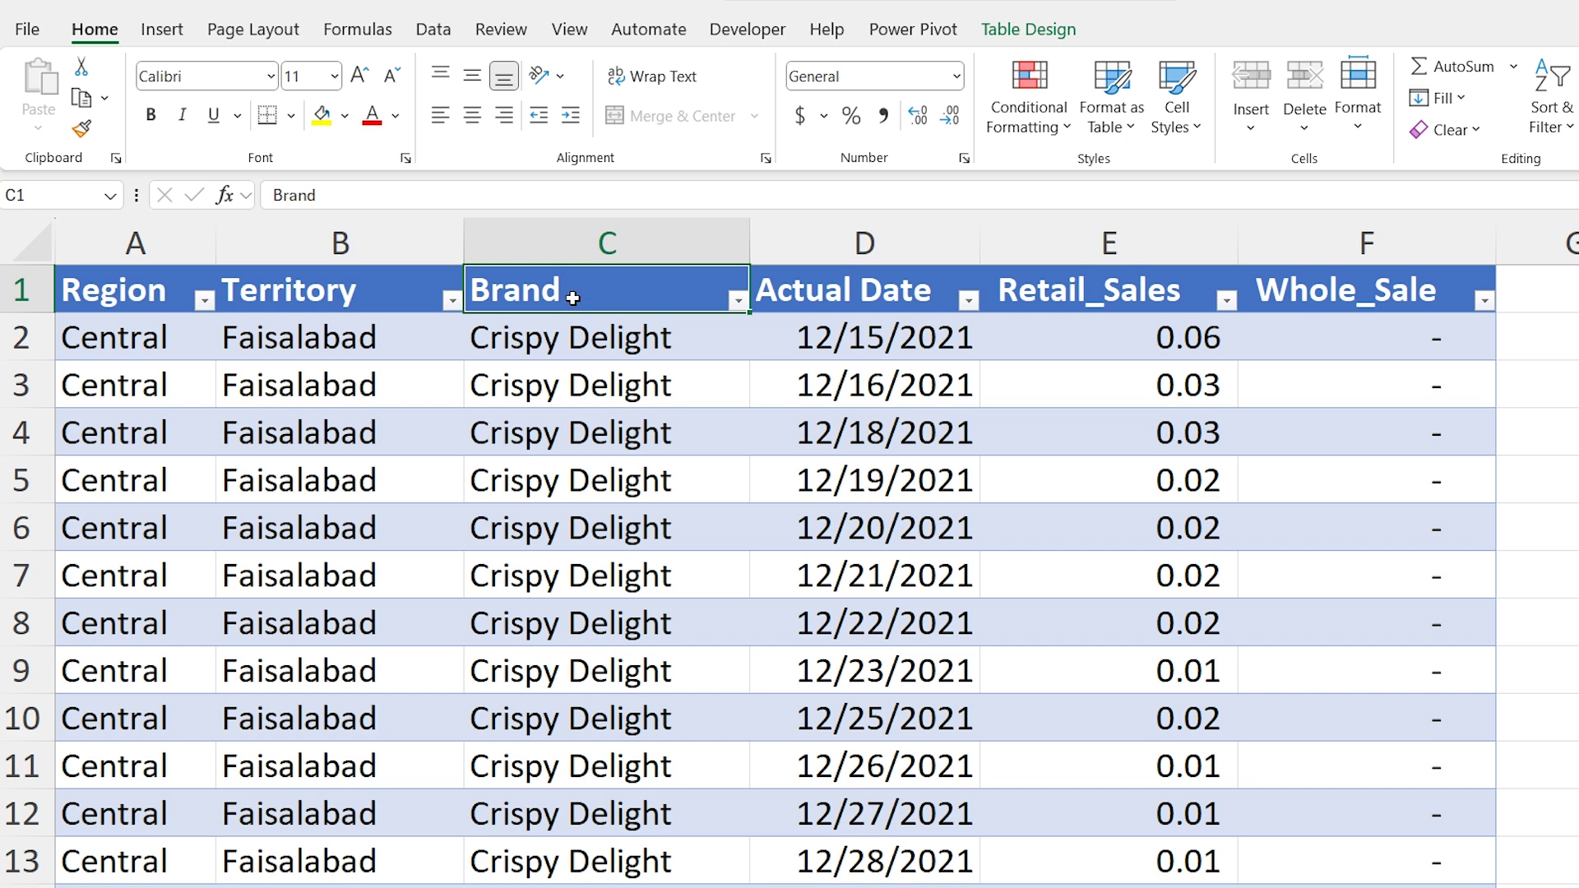
{"action": "key", "text": "Down"}
{"action": "key", "text": "ctrl+Down"}
{"action": "key", "text": "Down"}
{"action": "key", "text": "Down"}
{"action": "key", "text": "Down"}
{"action": "key", "text": "Down"}
{"action": "key", "text": "Down"}
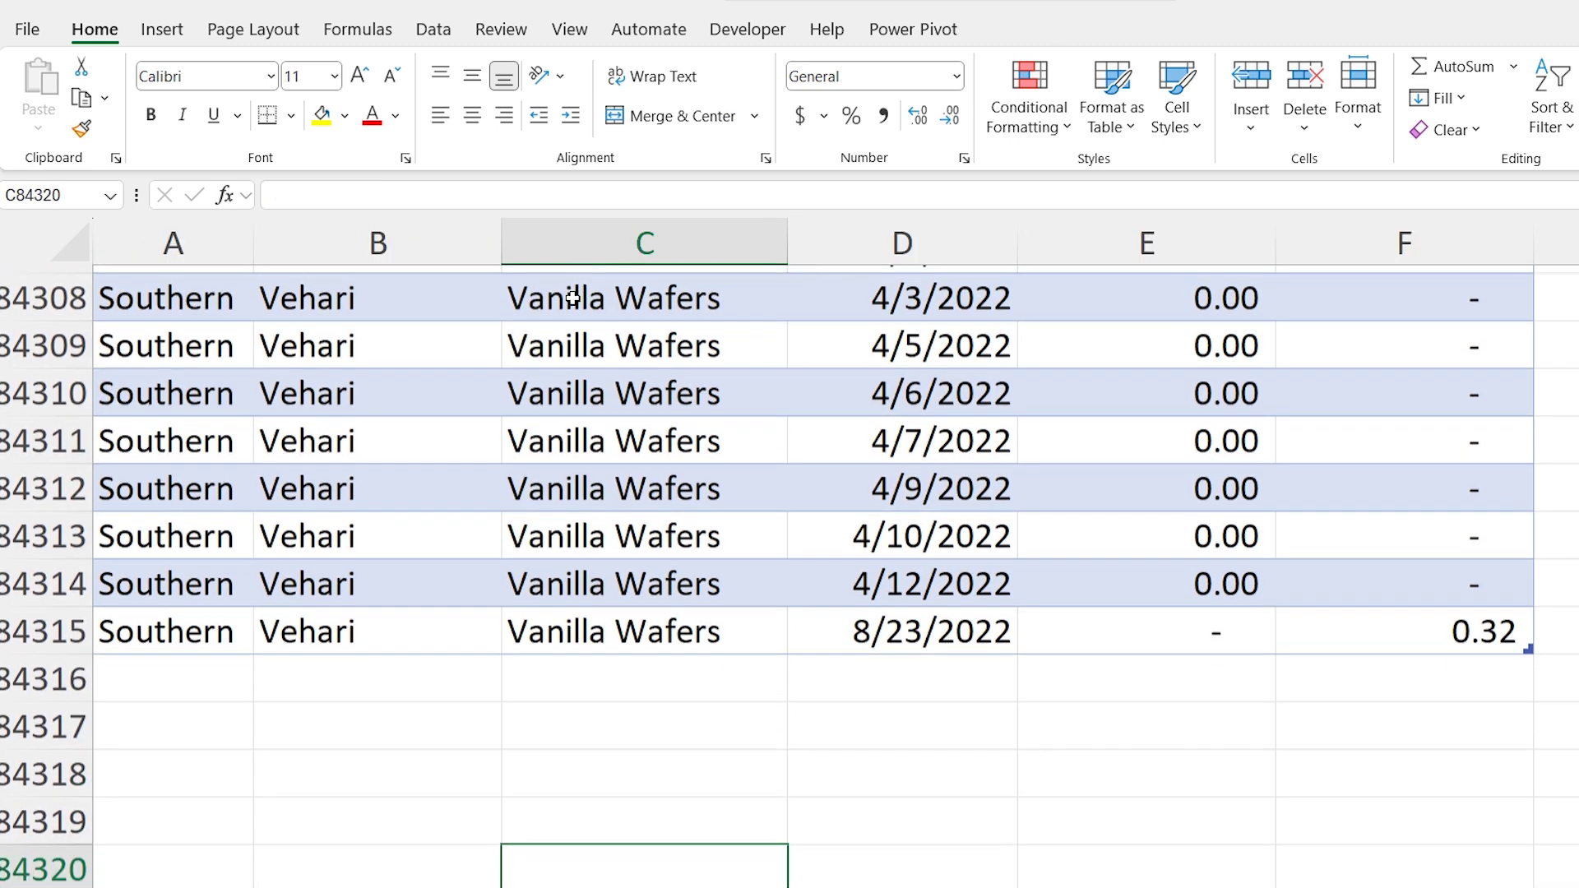
{"action": "key", "text": "ctrl+Up"}
{"action": "key", "text": "ctrl+Left"}
{"action": "key", "text": "Down"}
{"action": "key", "text": "Up"}
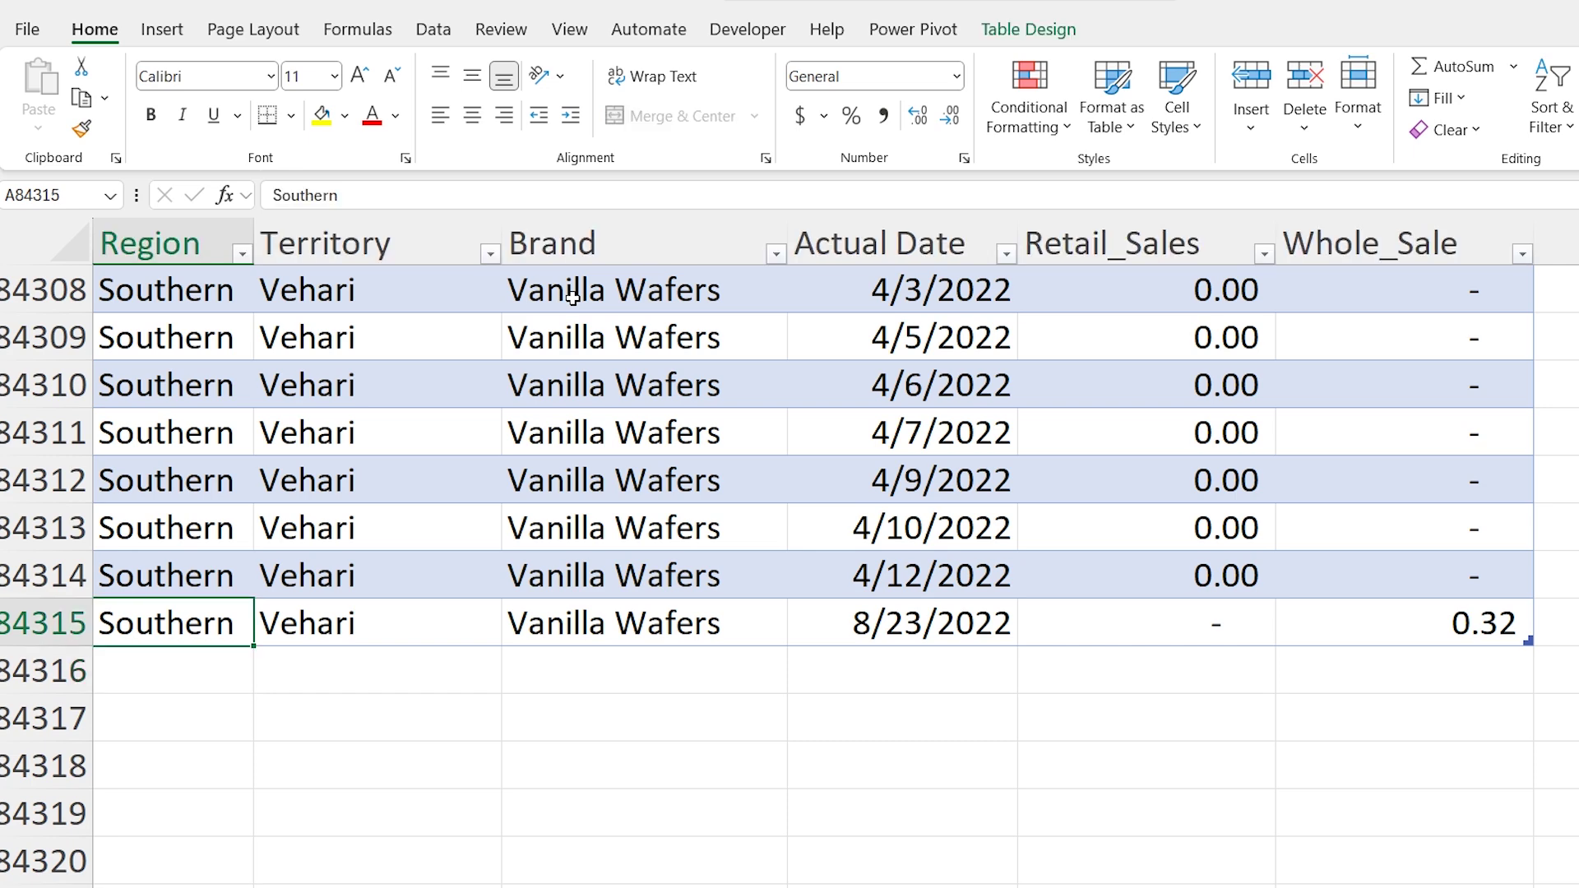
{"action": "key", "text": "ctrl+Up"}
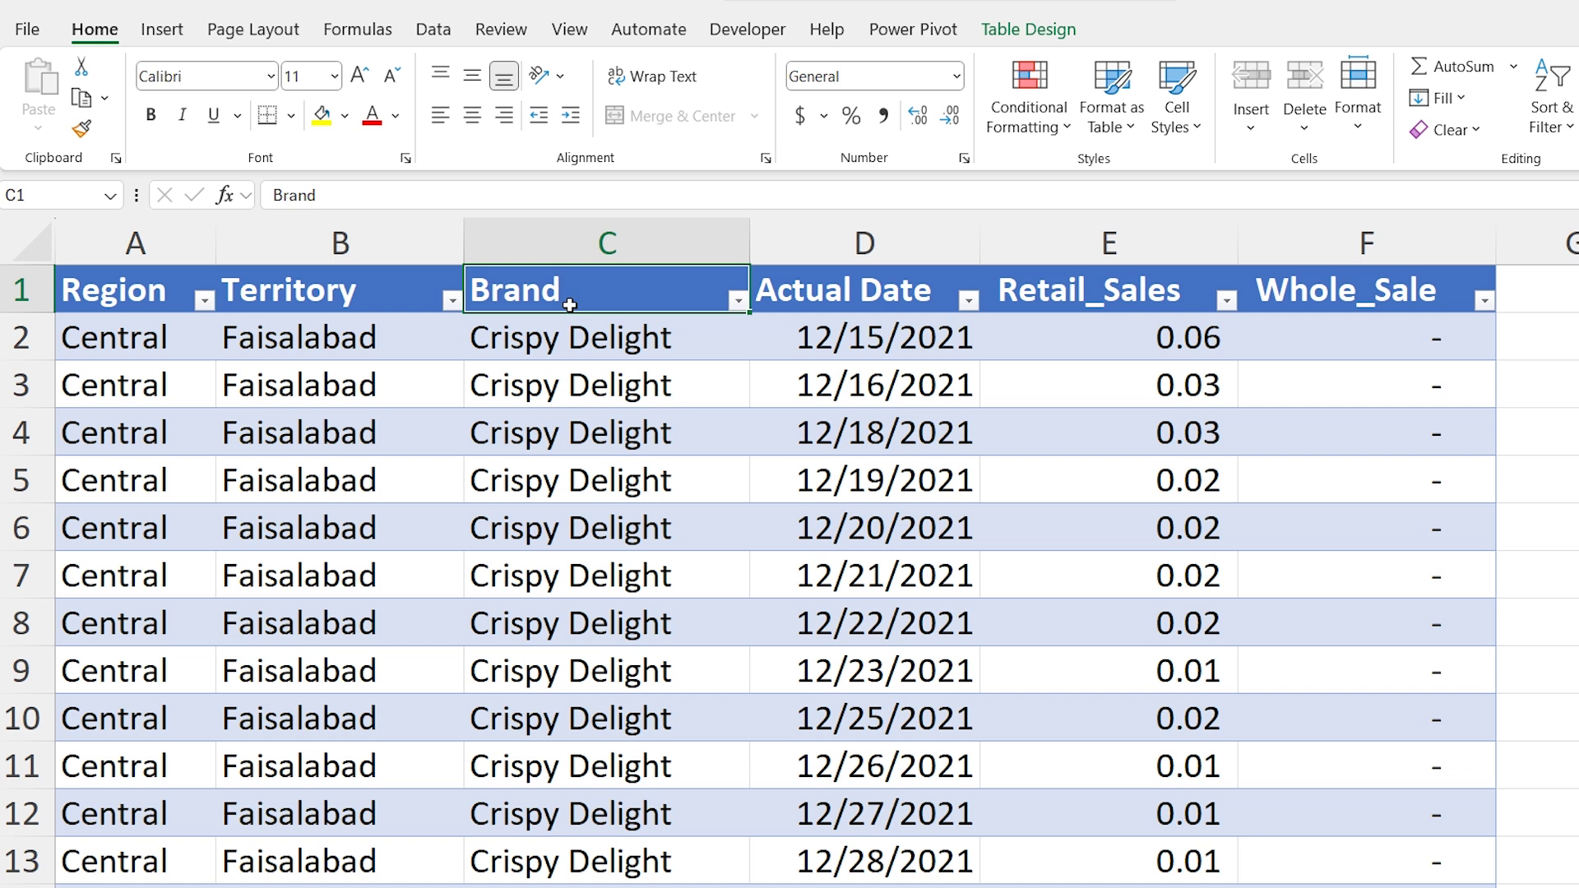
{"action": "key", "text": "ctrl+Home"}
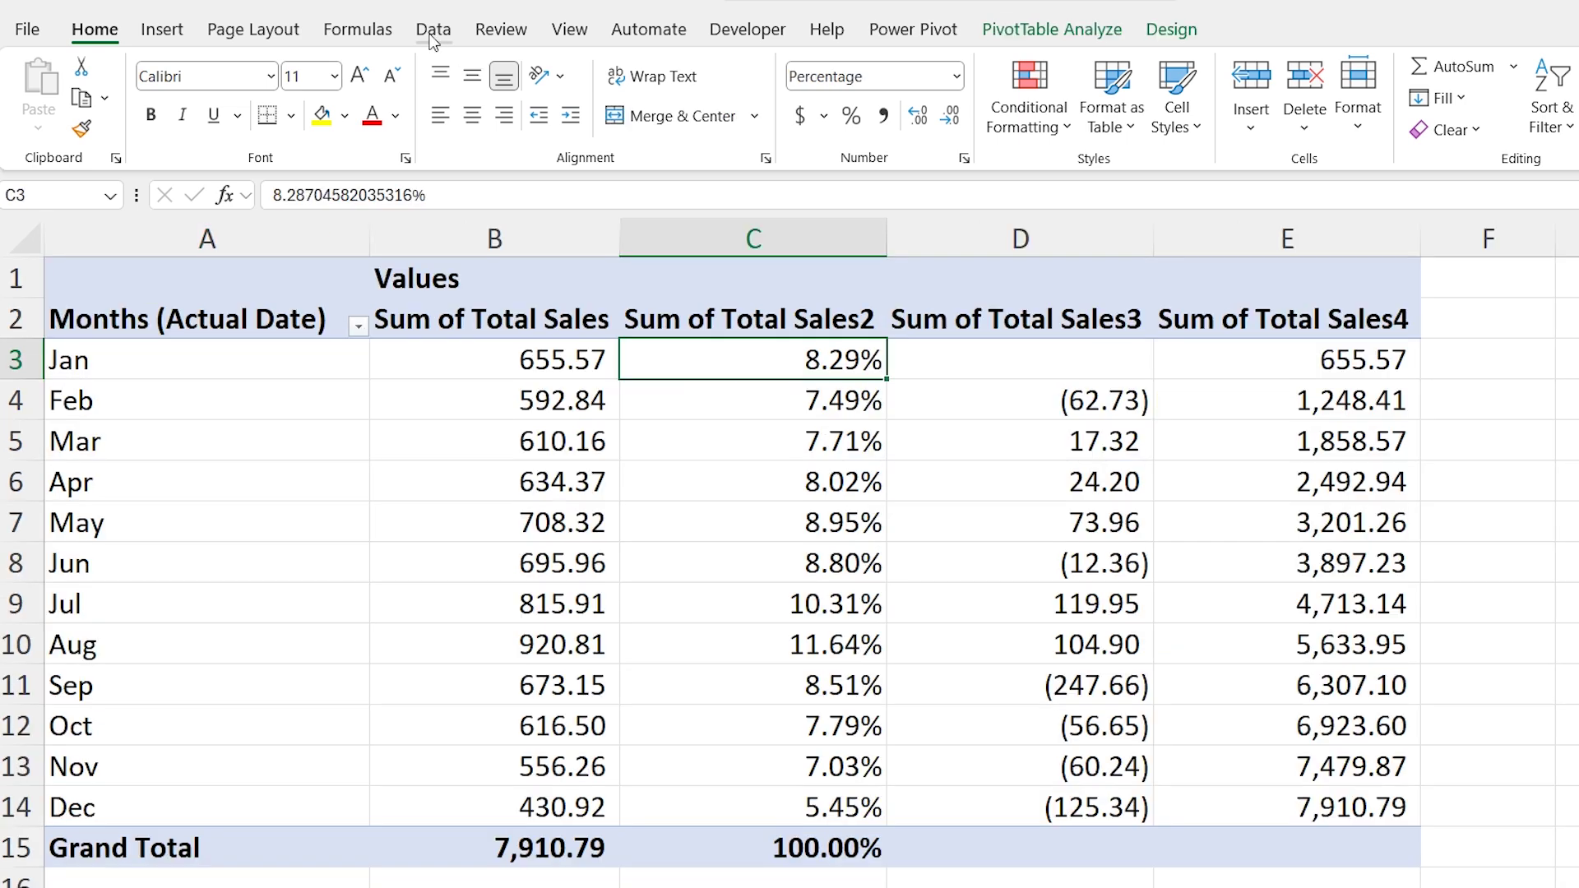
Refresh all pivot tables from the source data so the totals reach 7,910.79
{"action": "left_click", "coordinate": [431, 30]}
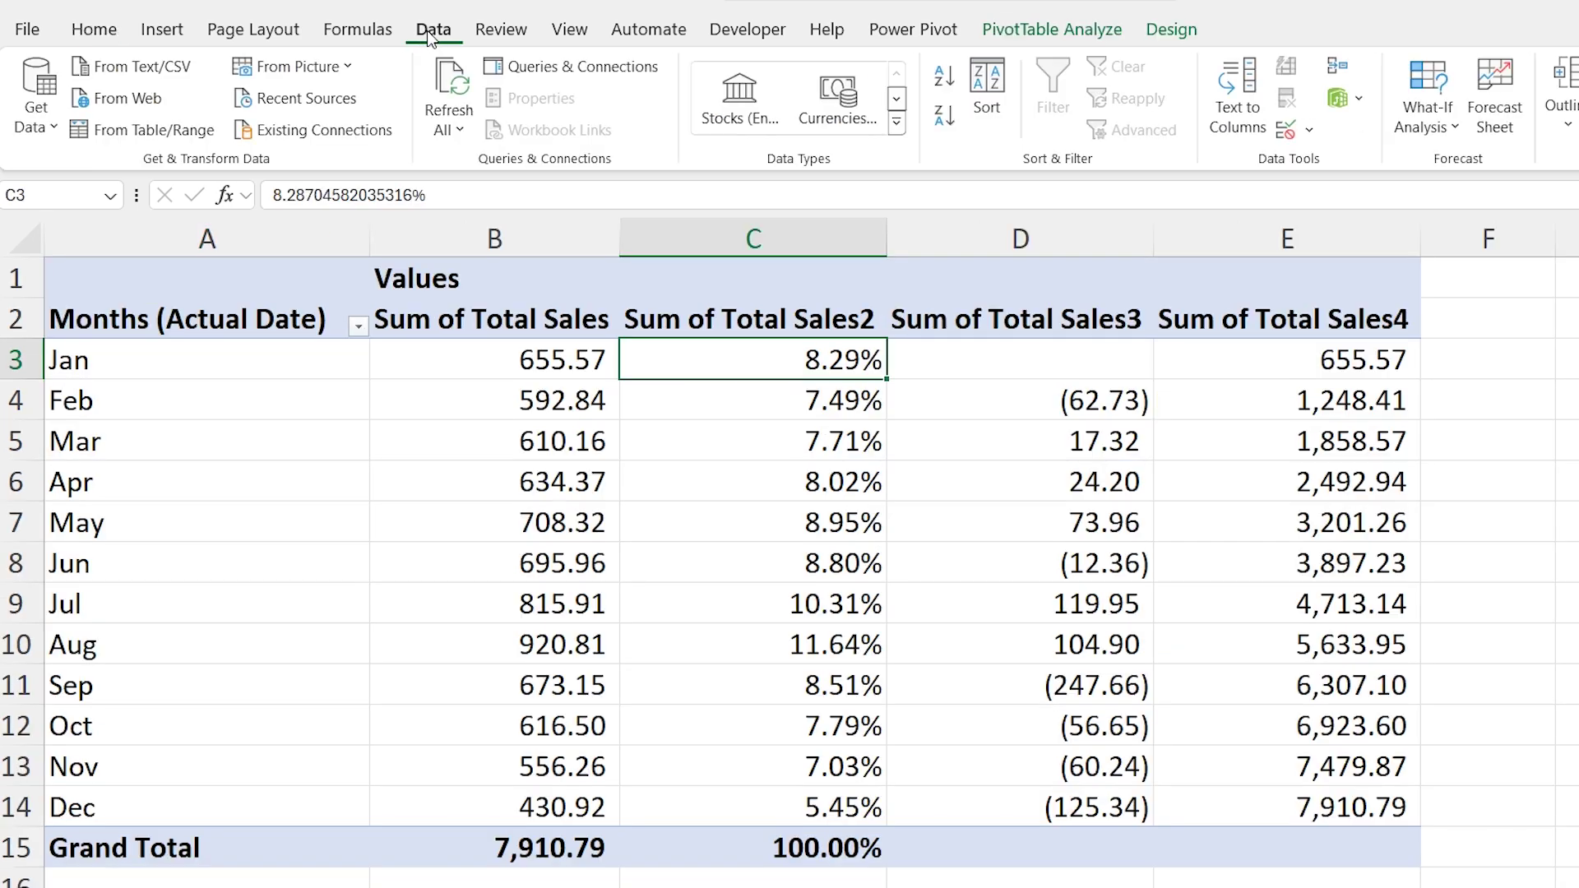
{"action": "left_click", "coordinate": [464, 136]}
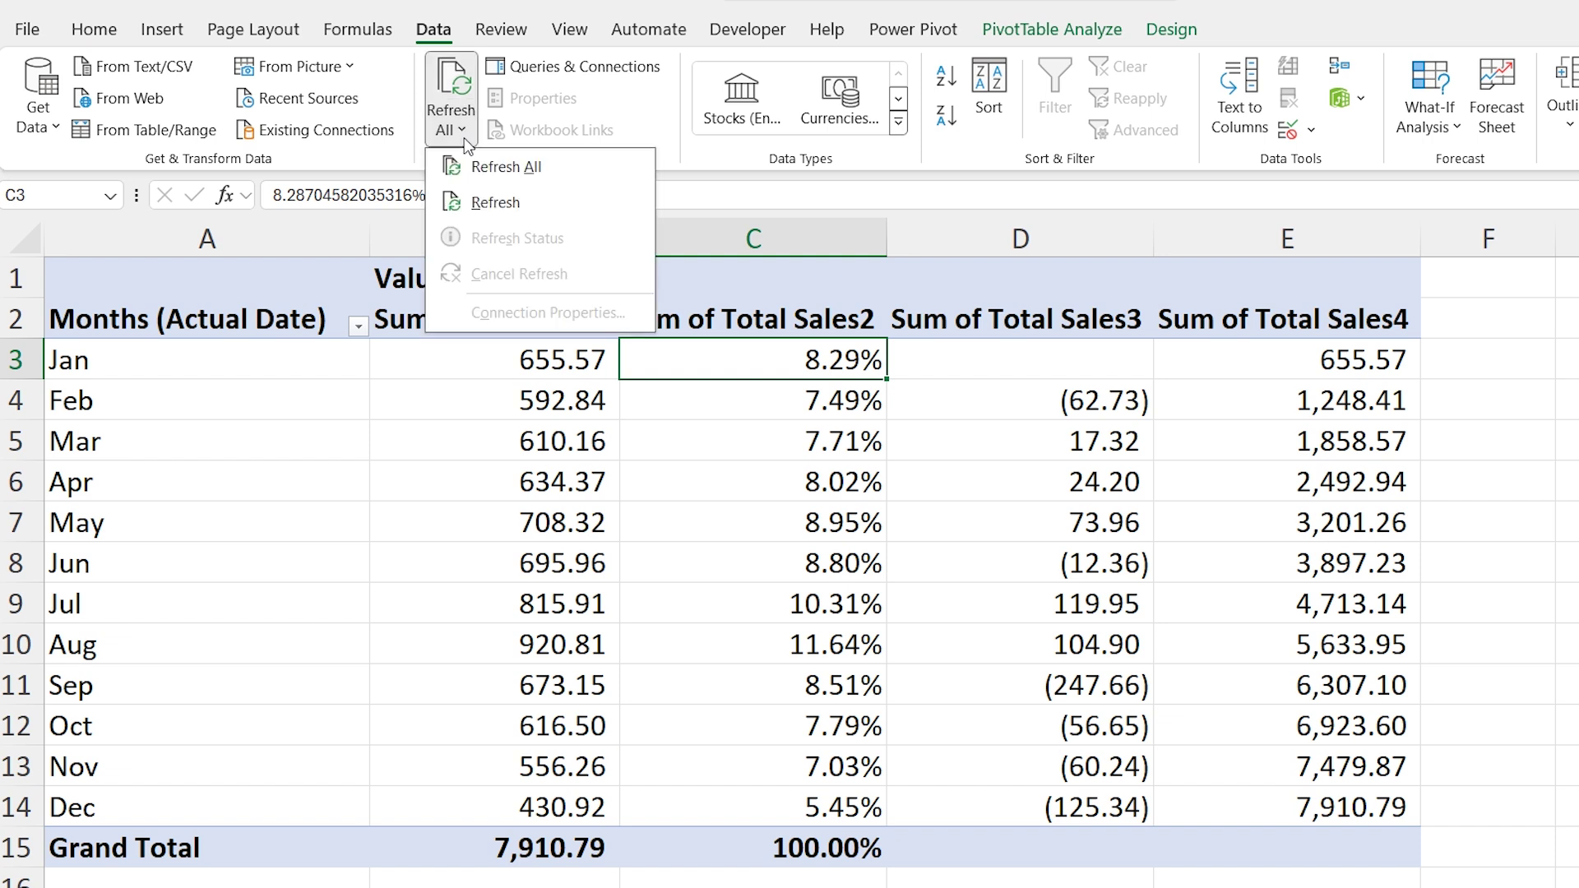
{"action": "left_click", "coordinate": [492, 167]}
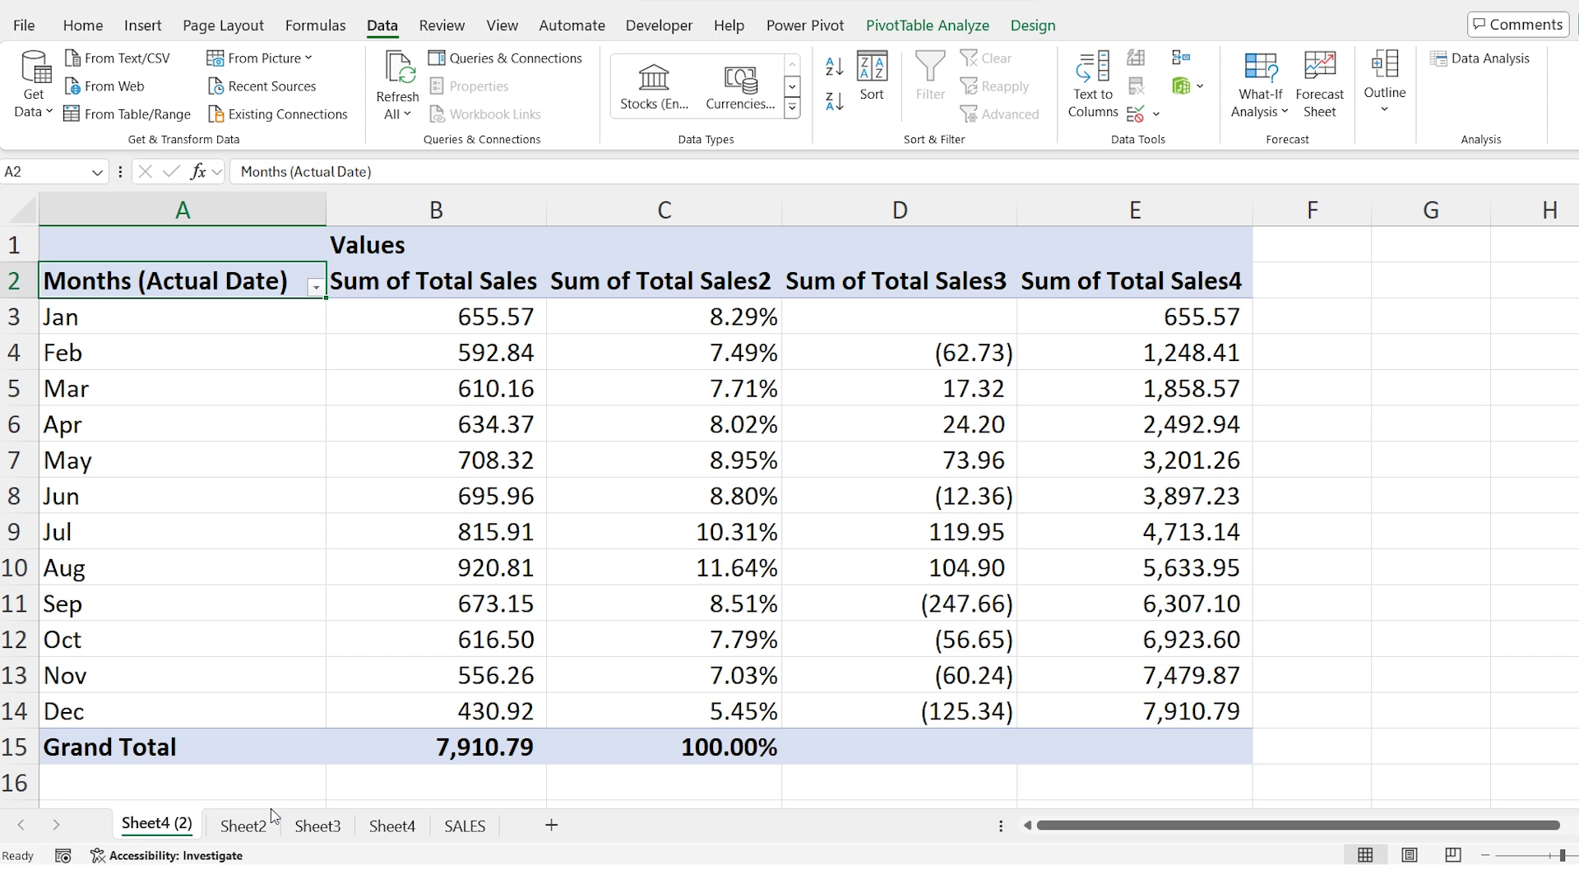
Rename the Sheet4 (2) sheet to 'Slicers'
{"action": "double_click", "coordinate": [194, 828]}
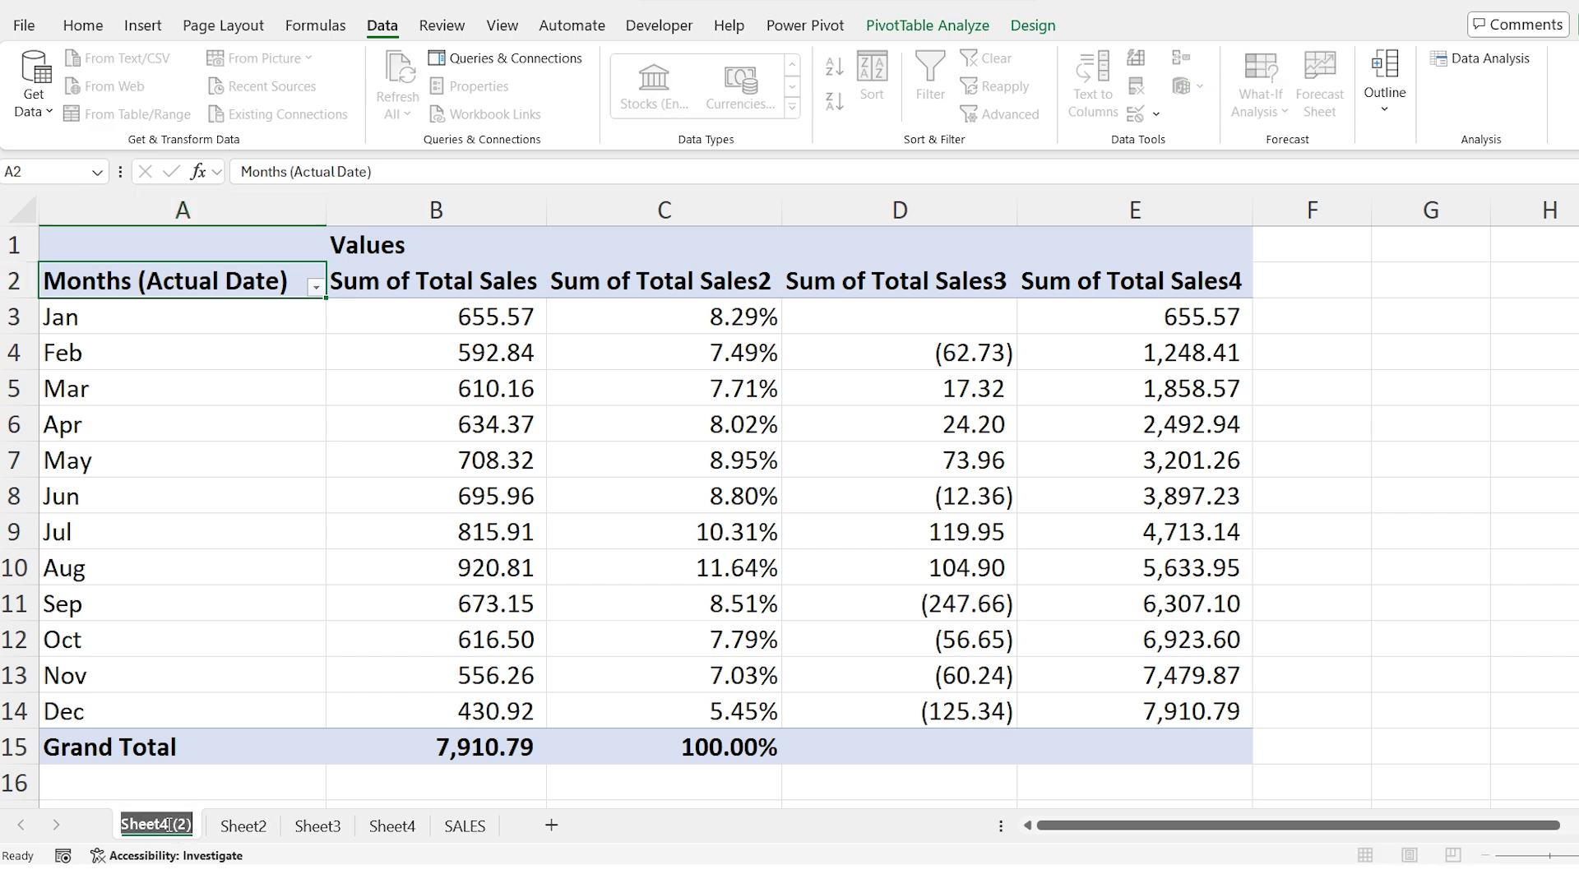
{"action": "type", "text": "Slicers"}
{"action": "key", "text": "Return"}
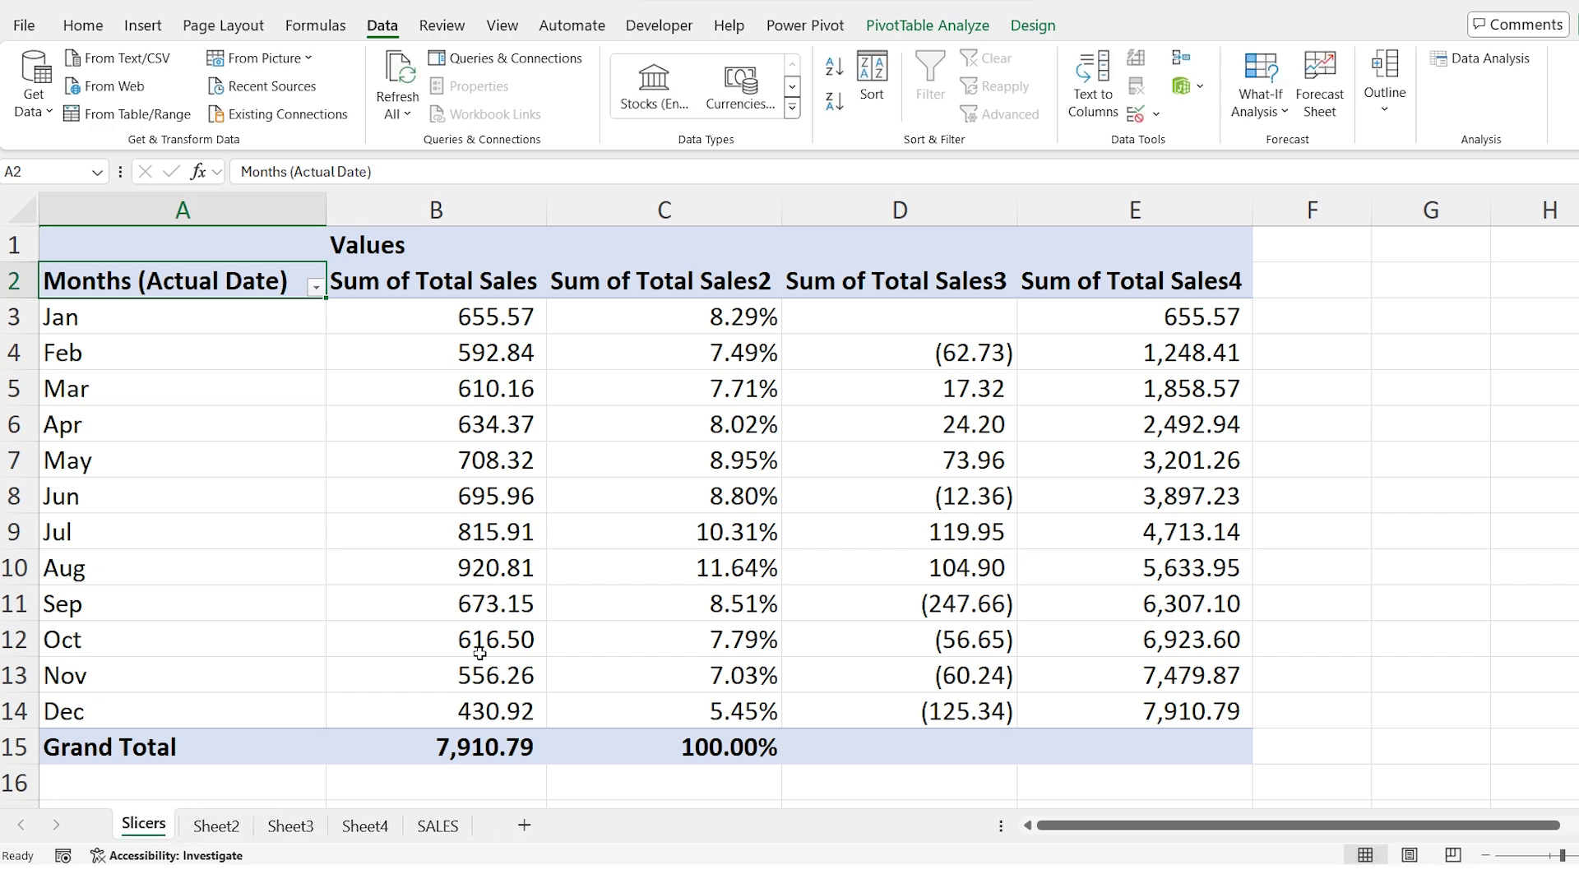
Insert an empty column A before the pivot table with Ctrl+Shift+=
{"action": "left_click", "coordinate": [186, 213]}
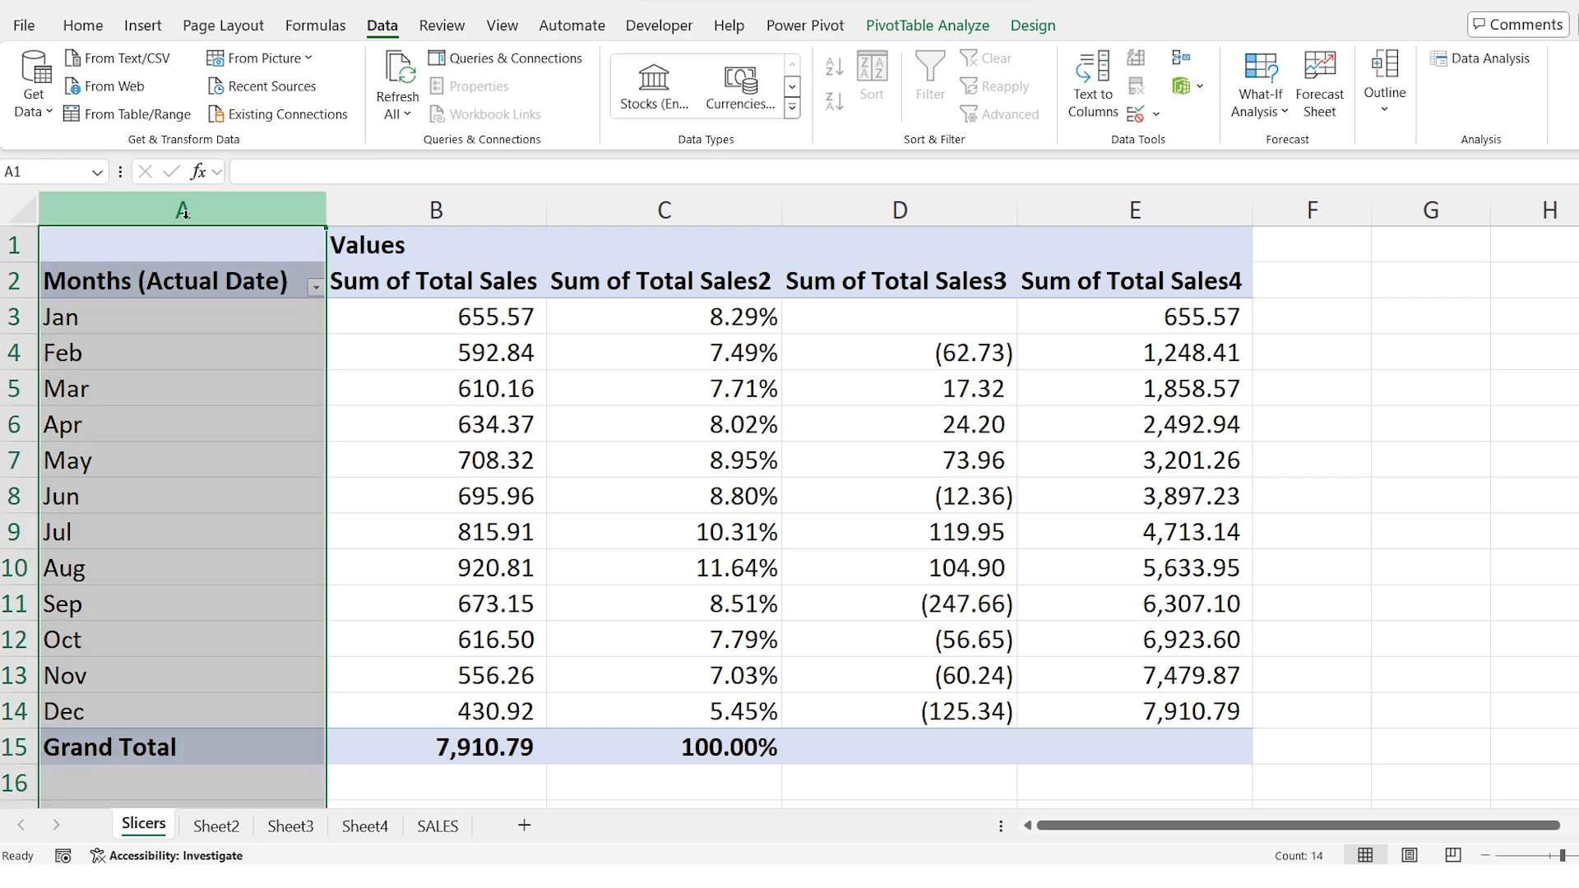
{"action": "key", "text": "ctrl+shift+plus"}
{"action": "key", "text": "Down"}
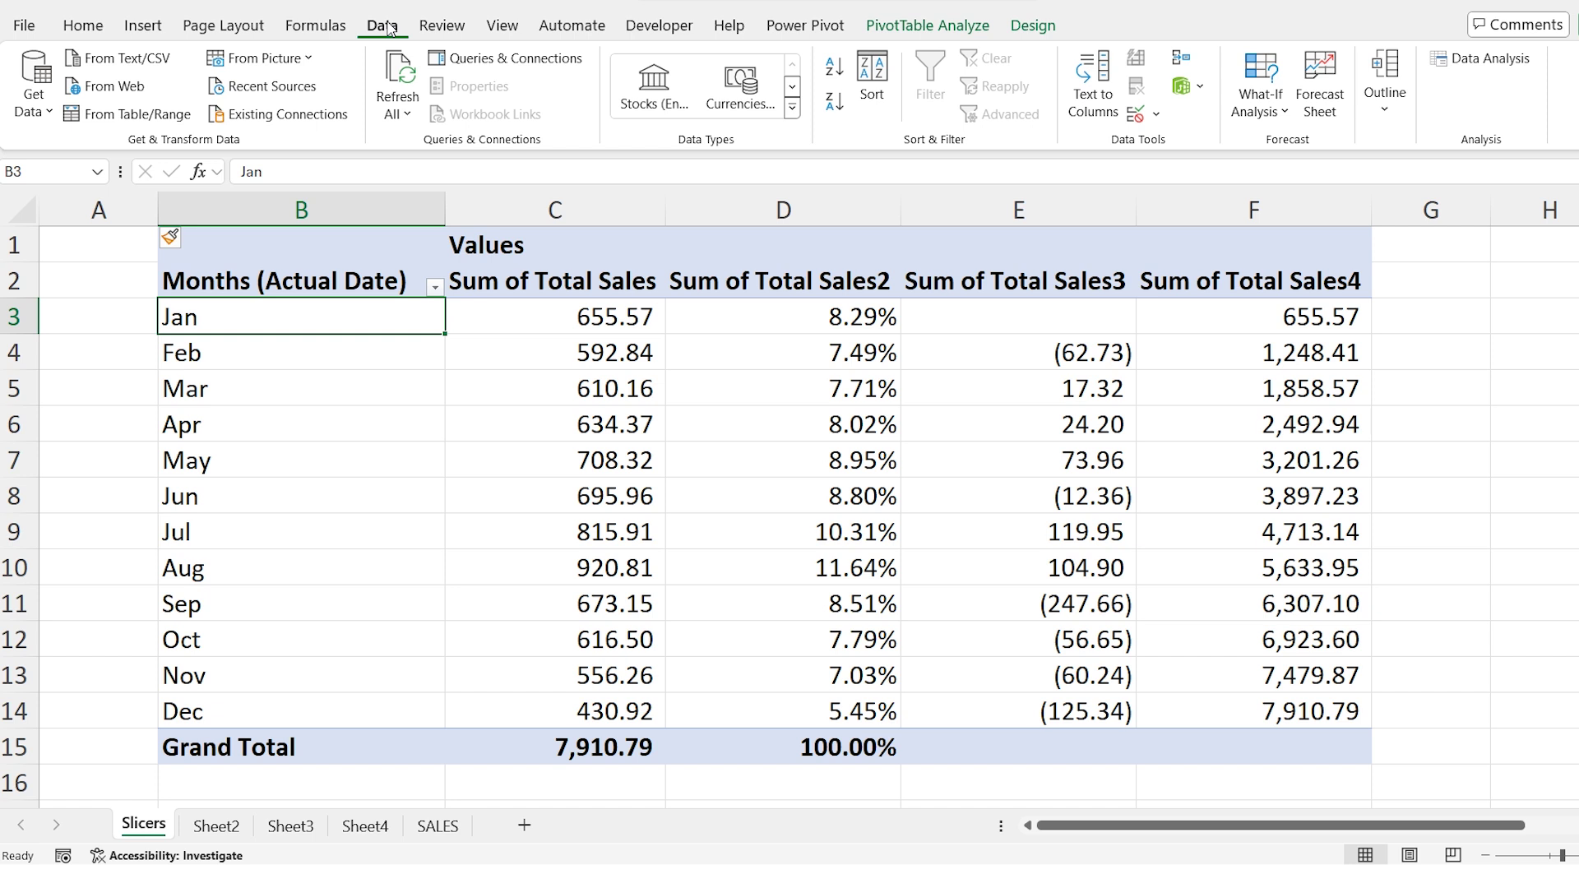
{"action": "left_click", "coordinate": [143, 26]}
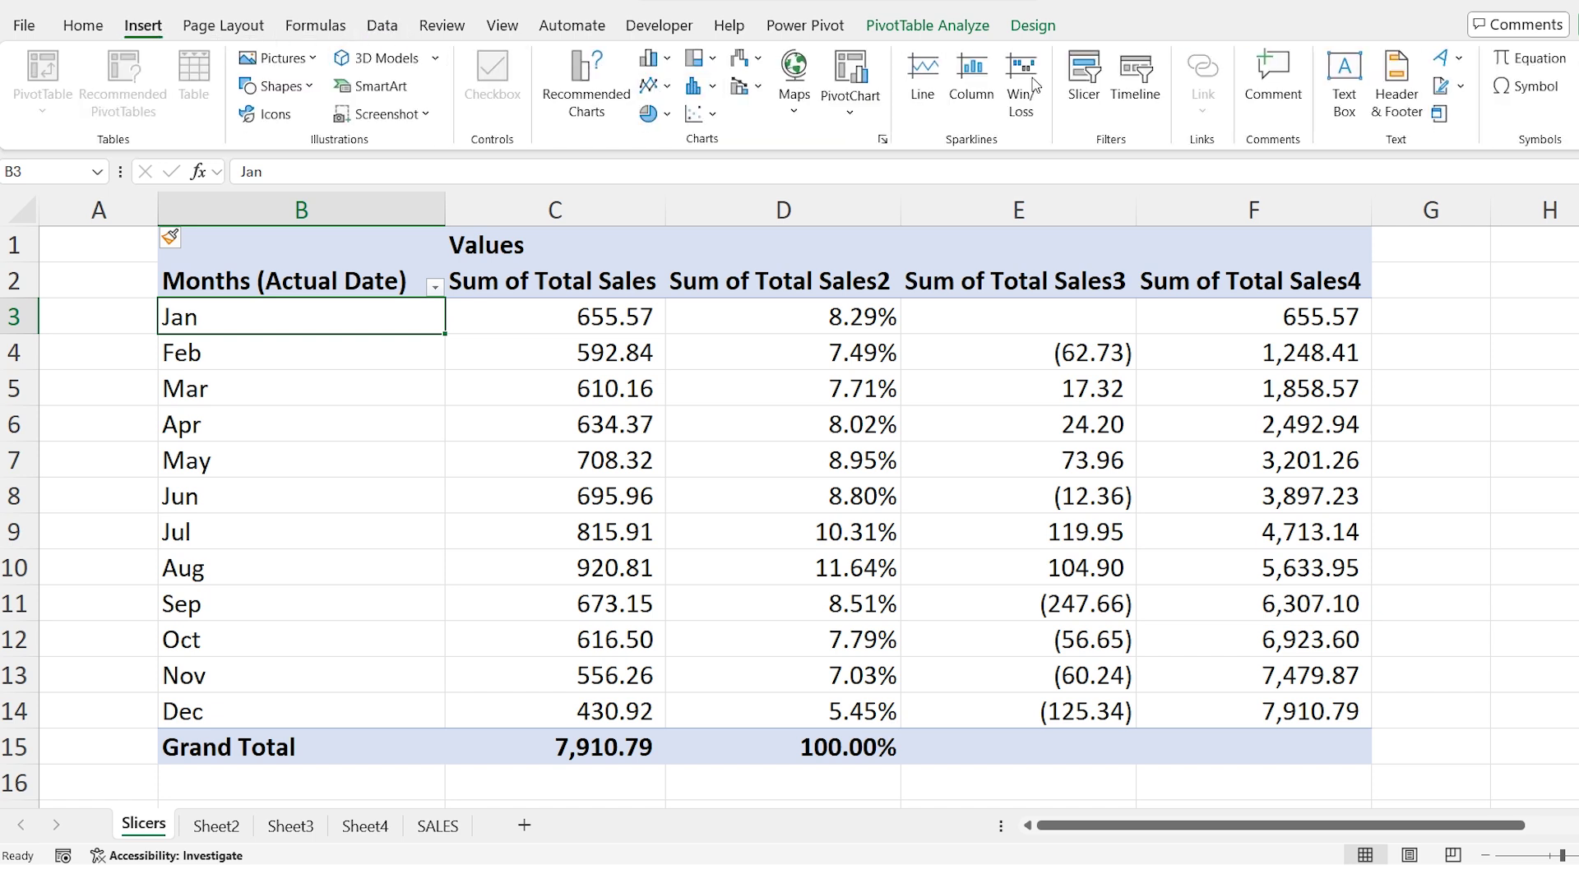
Insert Region and Territory slicers for the pivot table
{"action": "left_click", "coordinate": [1084, 79]}
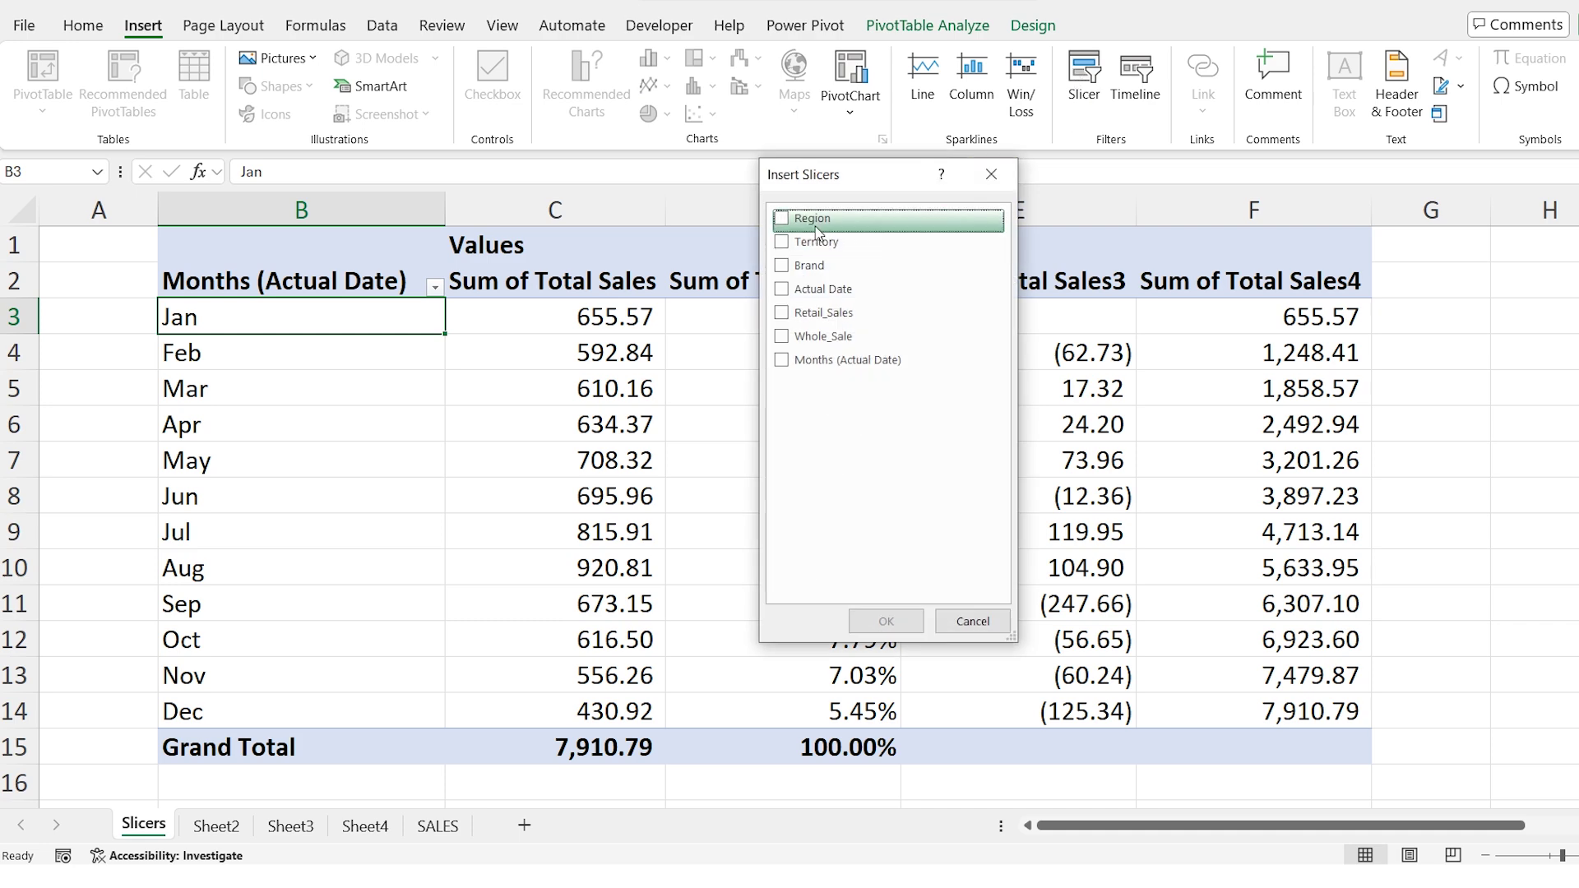
{"action": "left_click", "coordinate": [782, 220]}
{"action": "left_click", "coordinate": [784, 244]}
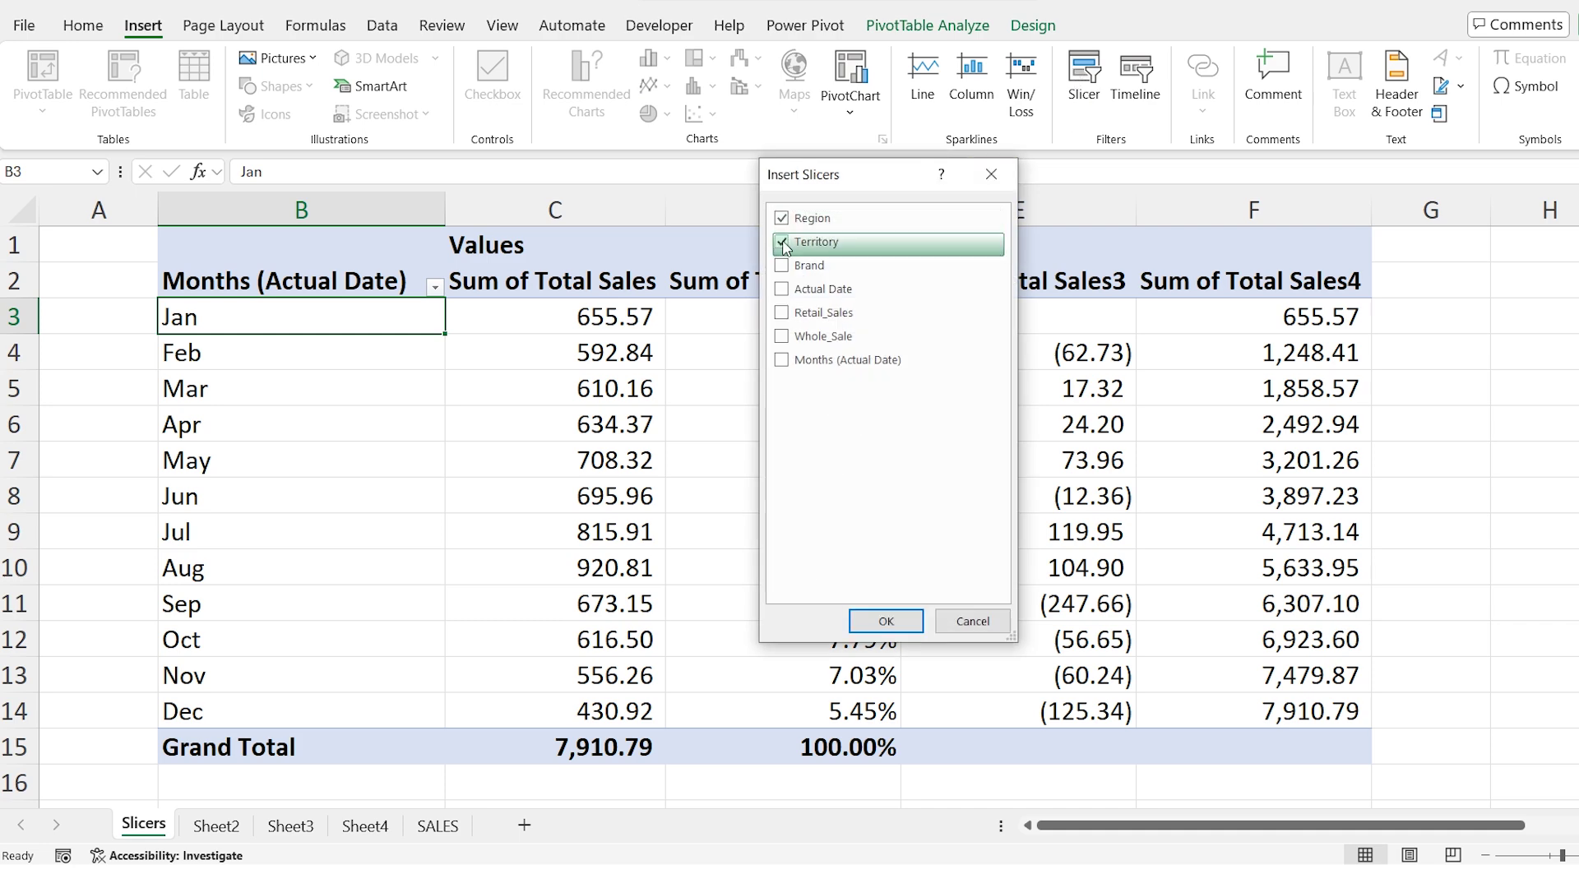
{"action": "left_click", "coordinate": [884, 621]}
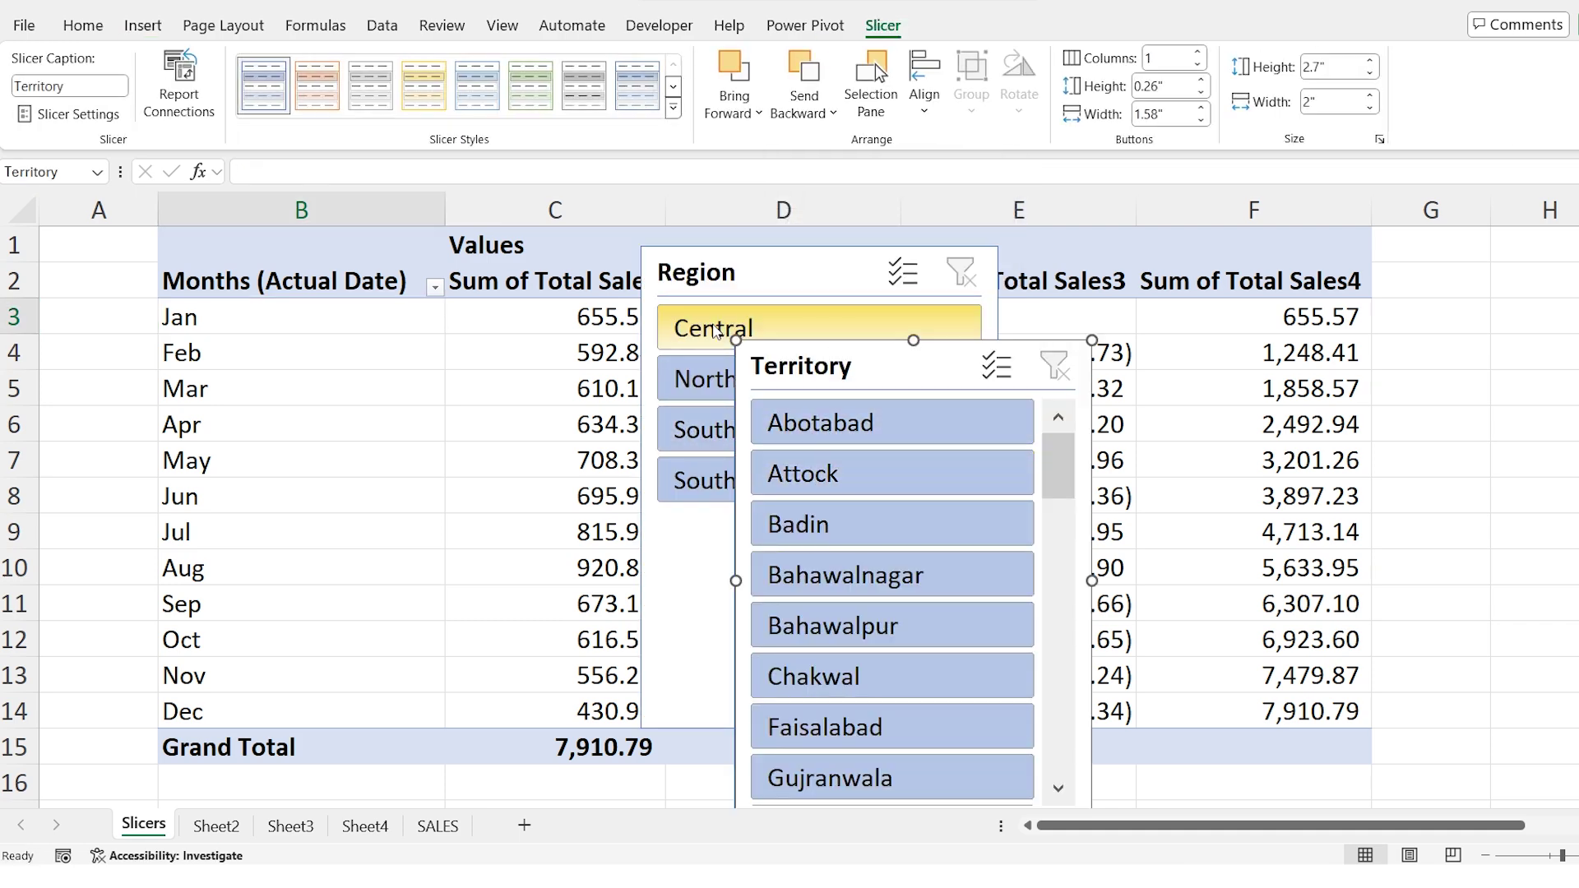
Move the Region slicer into a widened column A and clear its filter
{"action": "left_click_drag", "start_coordinate": [777, 271], "coordinate": [168, 251]}
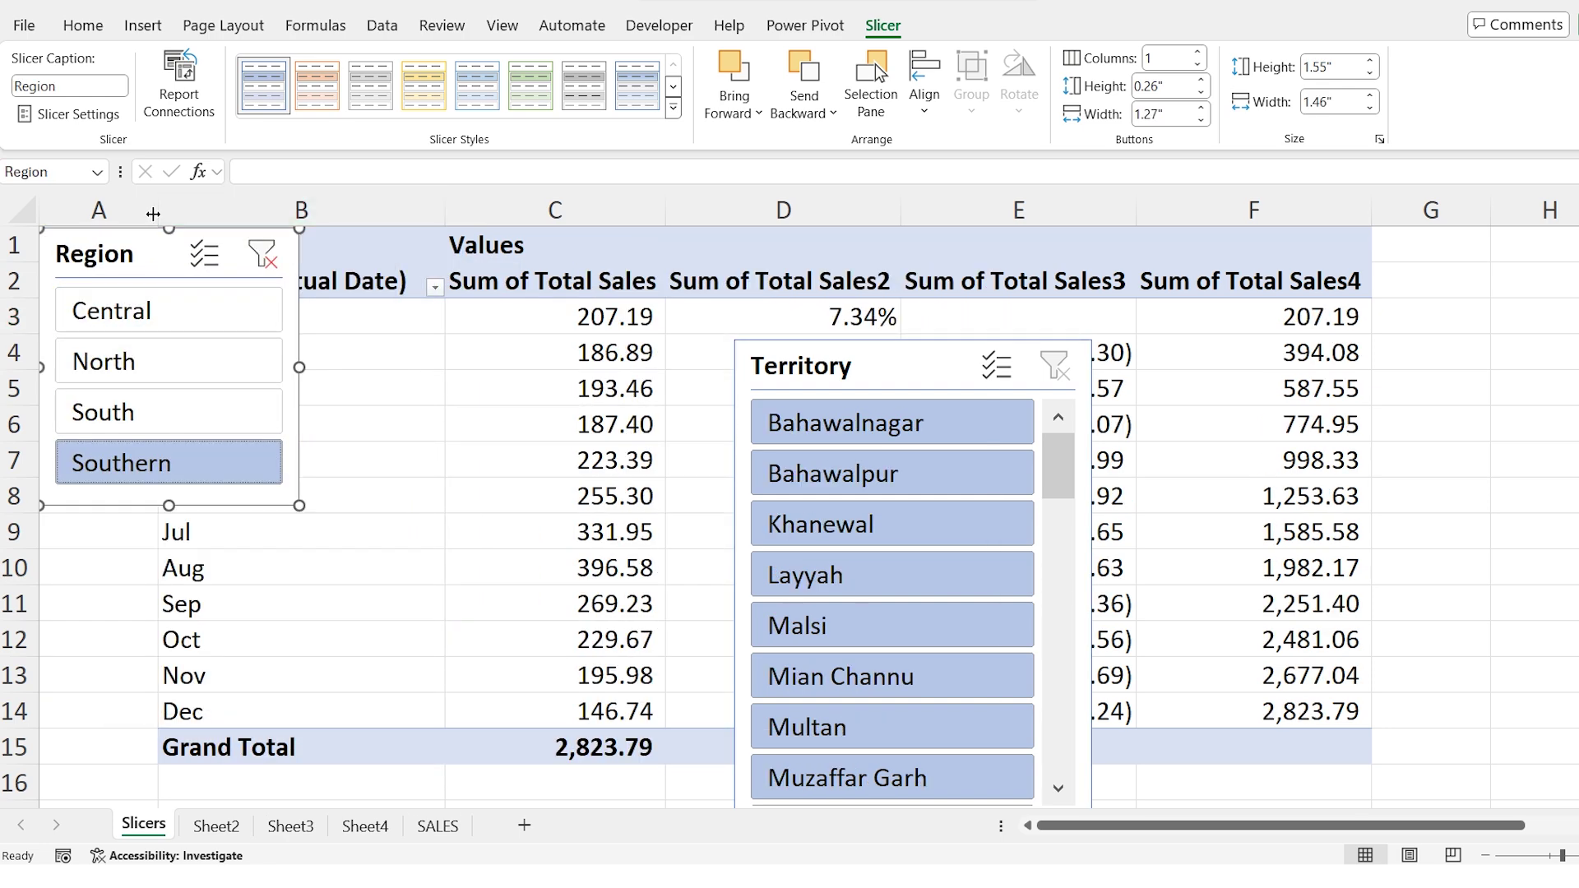
{"action": "left_click_drag", "start_coordinate": [158, 216], "coordinate": [306, 216]}
{"action": "left_click", "coordinate": [132, 575]}
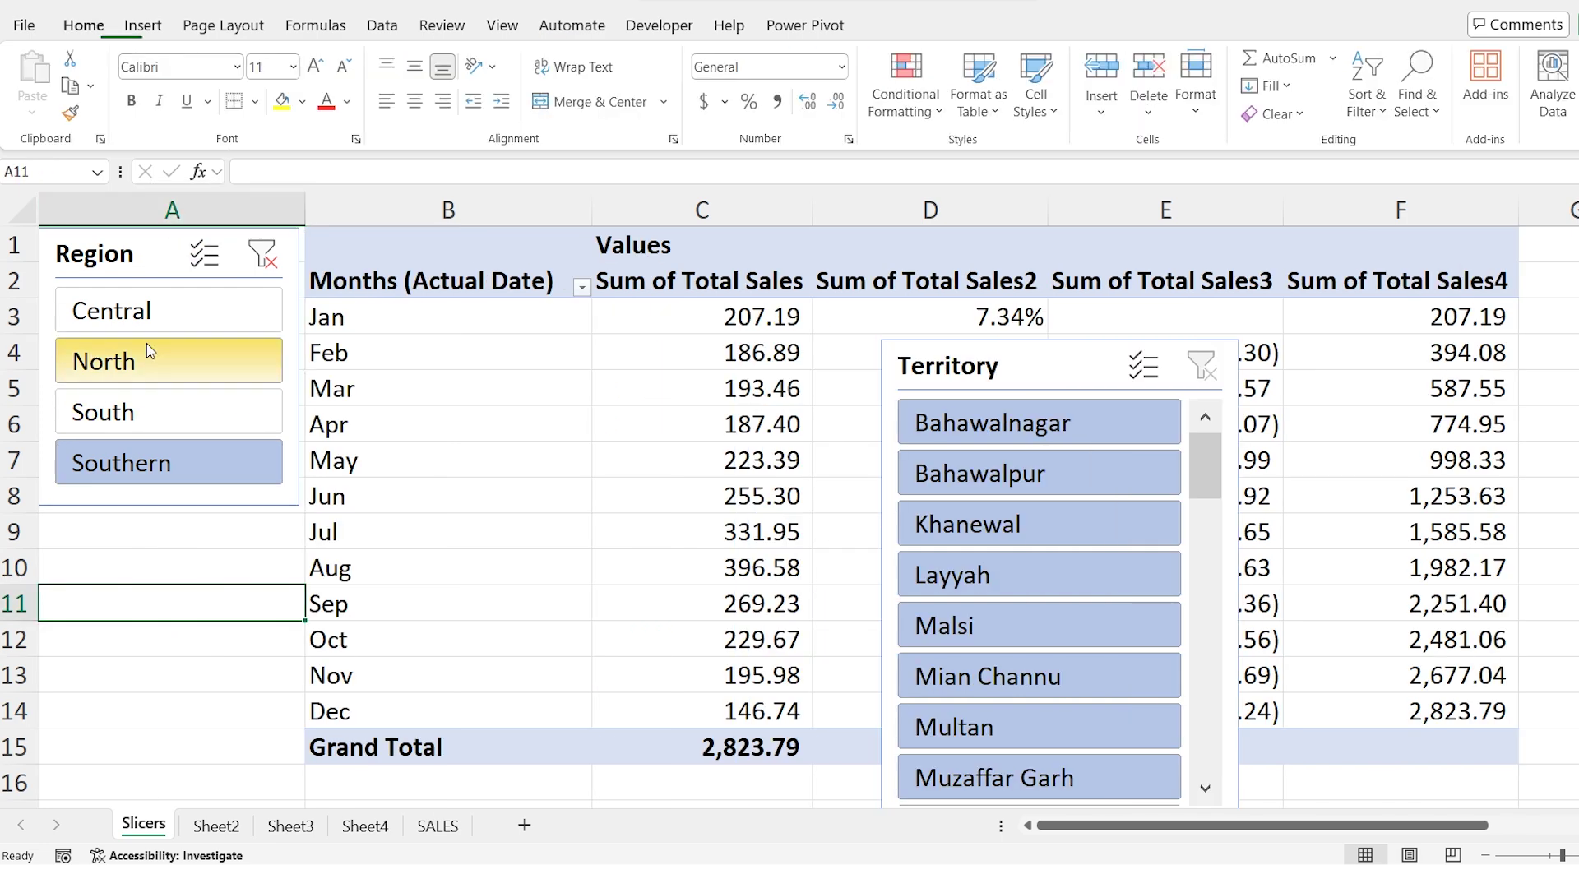
{"action": "left_click", "coordinate": [263, 255]}
{"action": "left_click", "coordinate": [141, 257]}
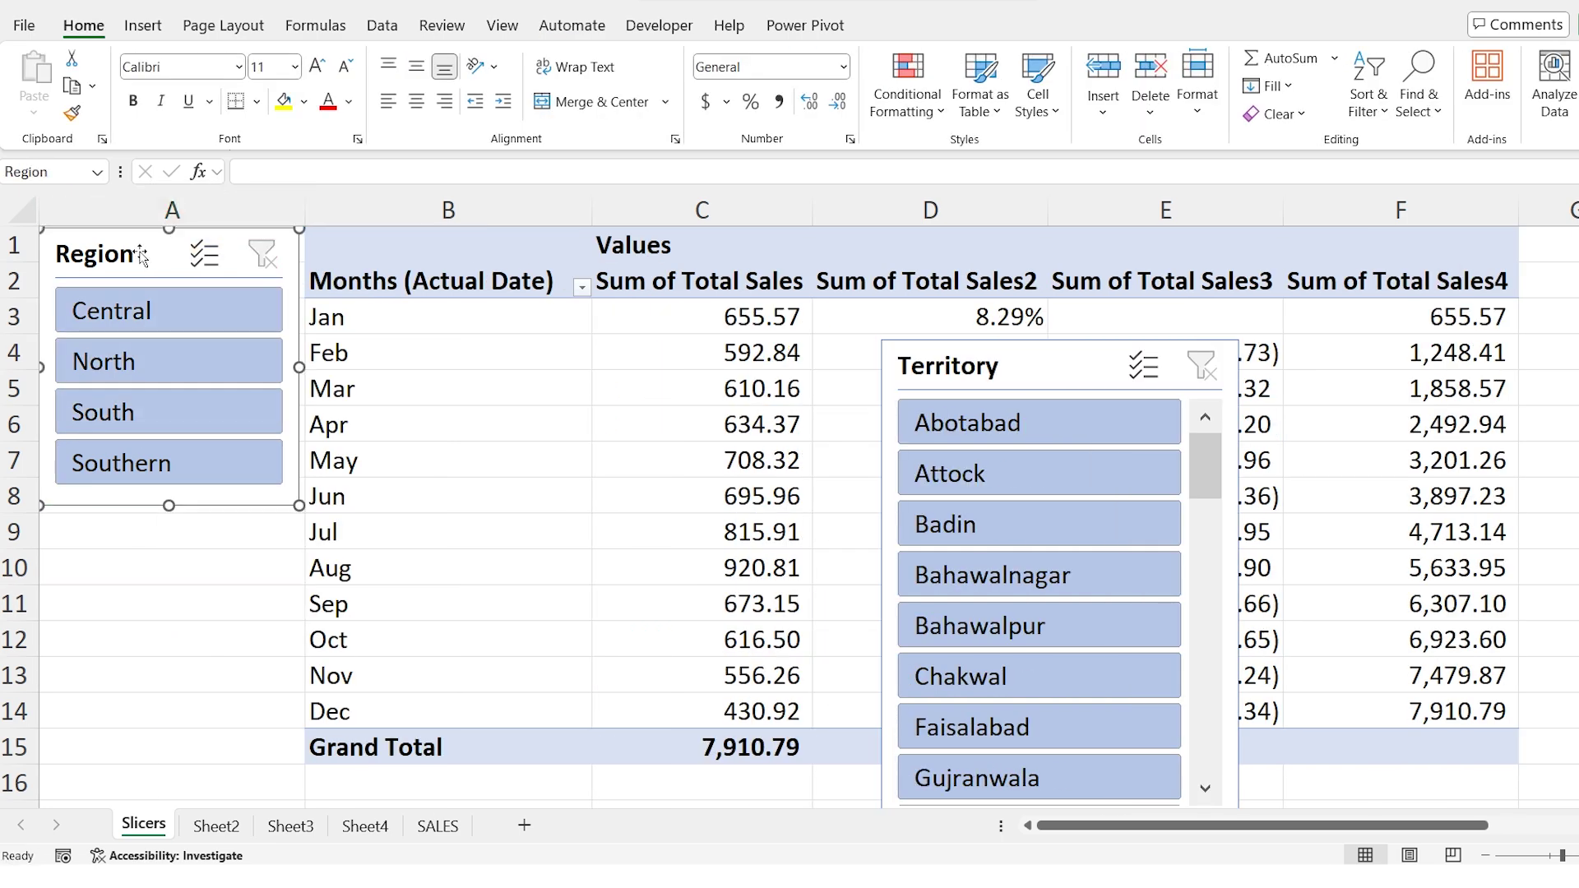
Set the Region slicer to 2 button columns
{"action": "left_click", "coordinate": [882, 37]}
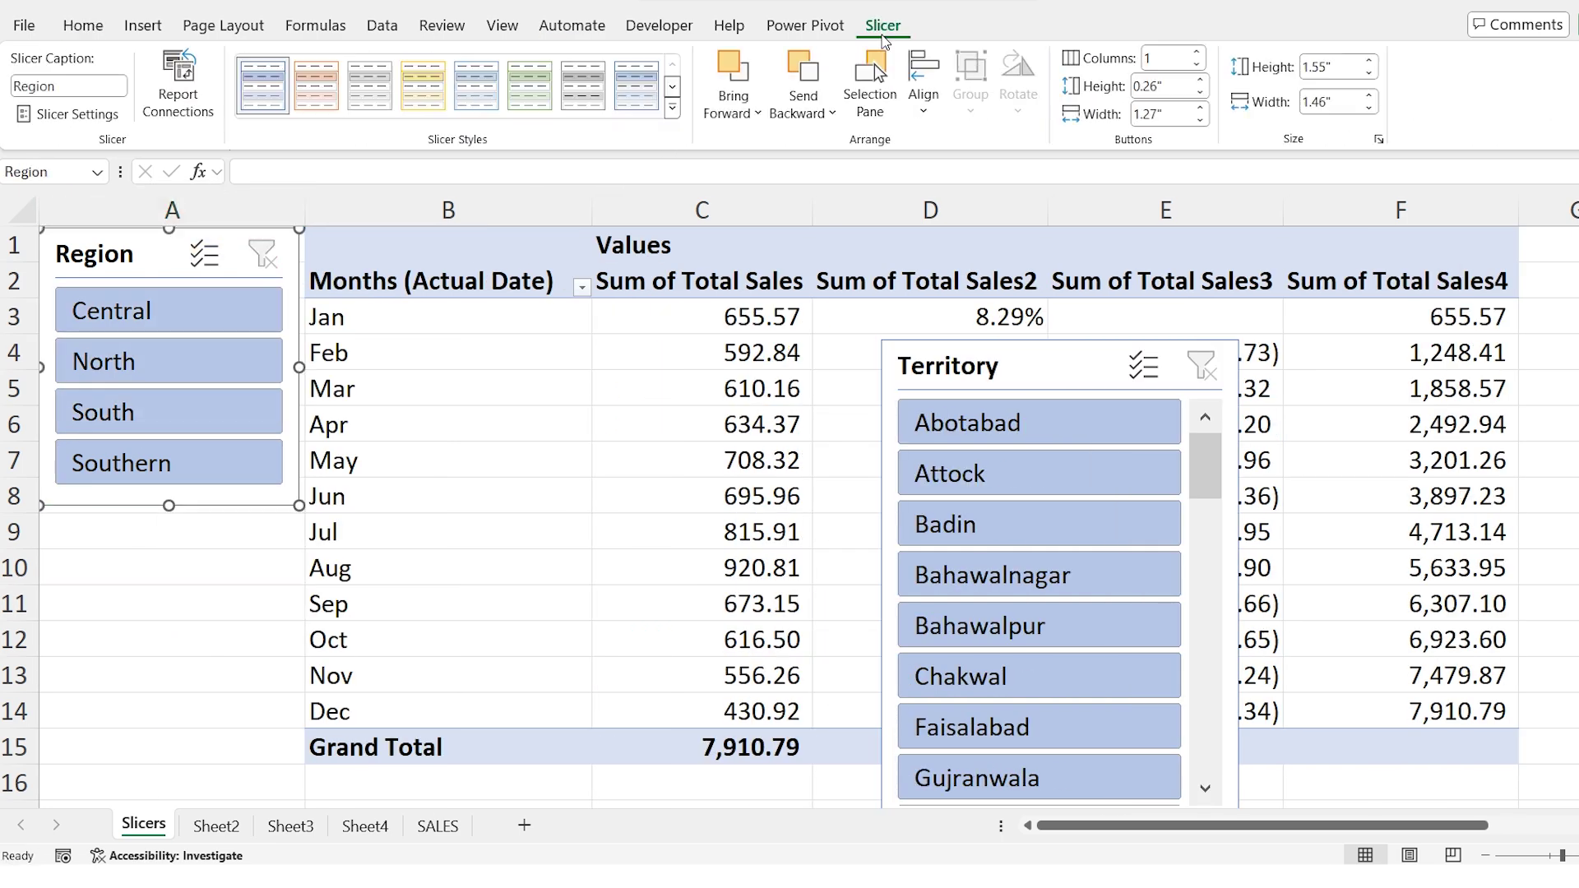
{"action": "left_click", "coordinate": [1168, 59]}
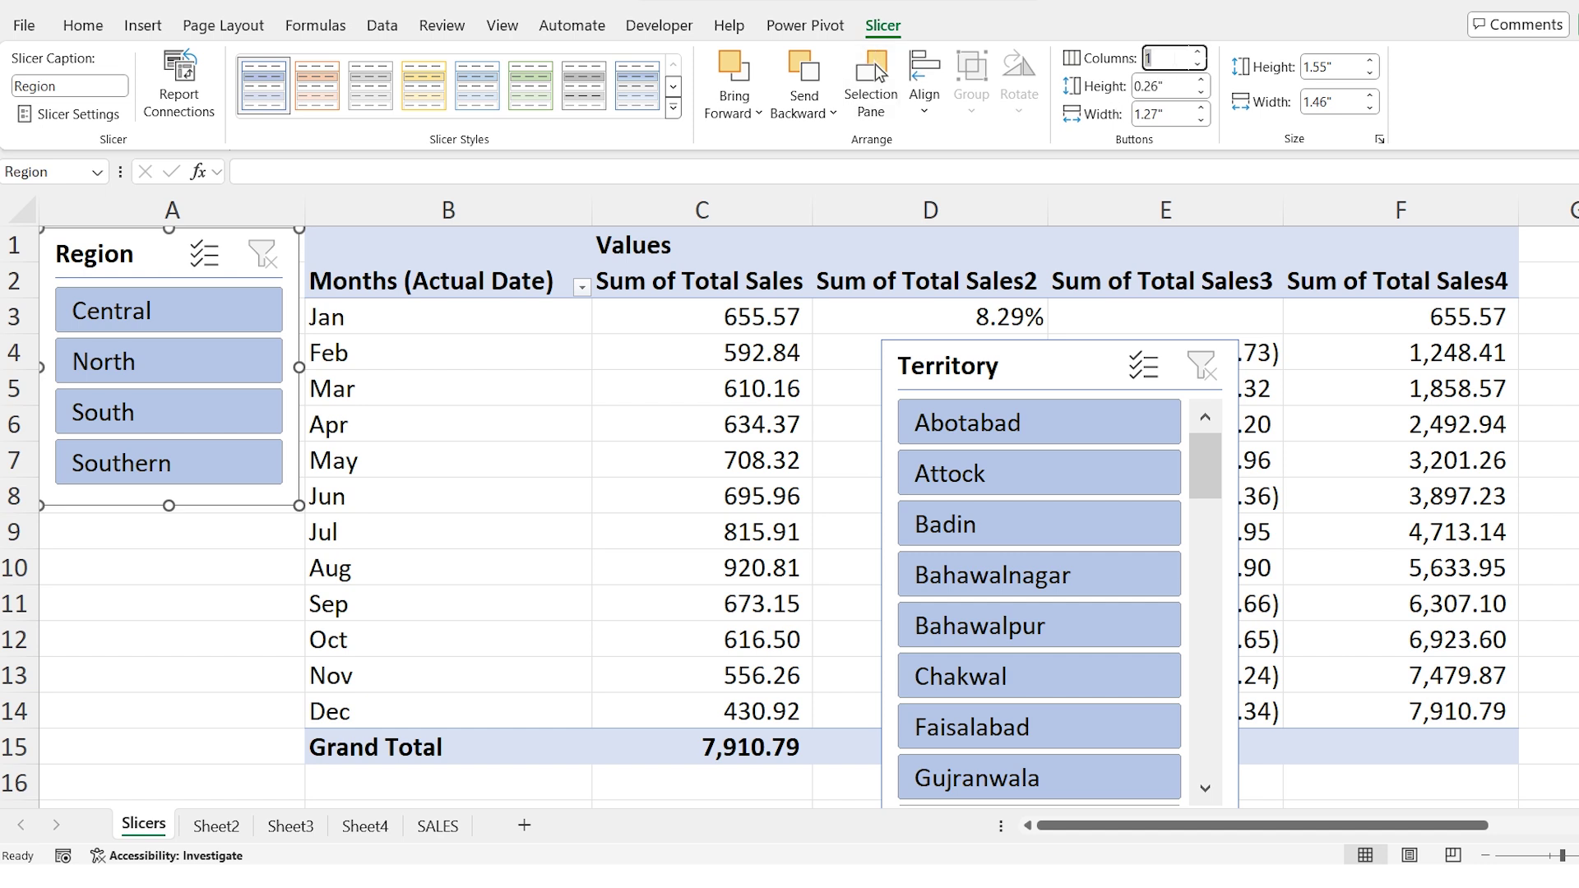
{"action": "type", "text": "2"}
{"action": "key", "text": "Return"}
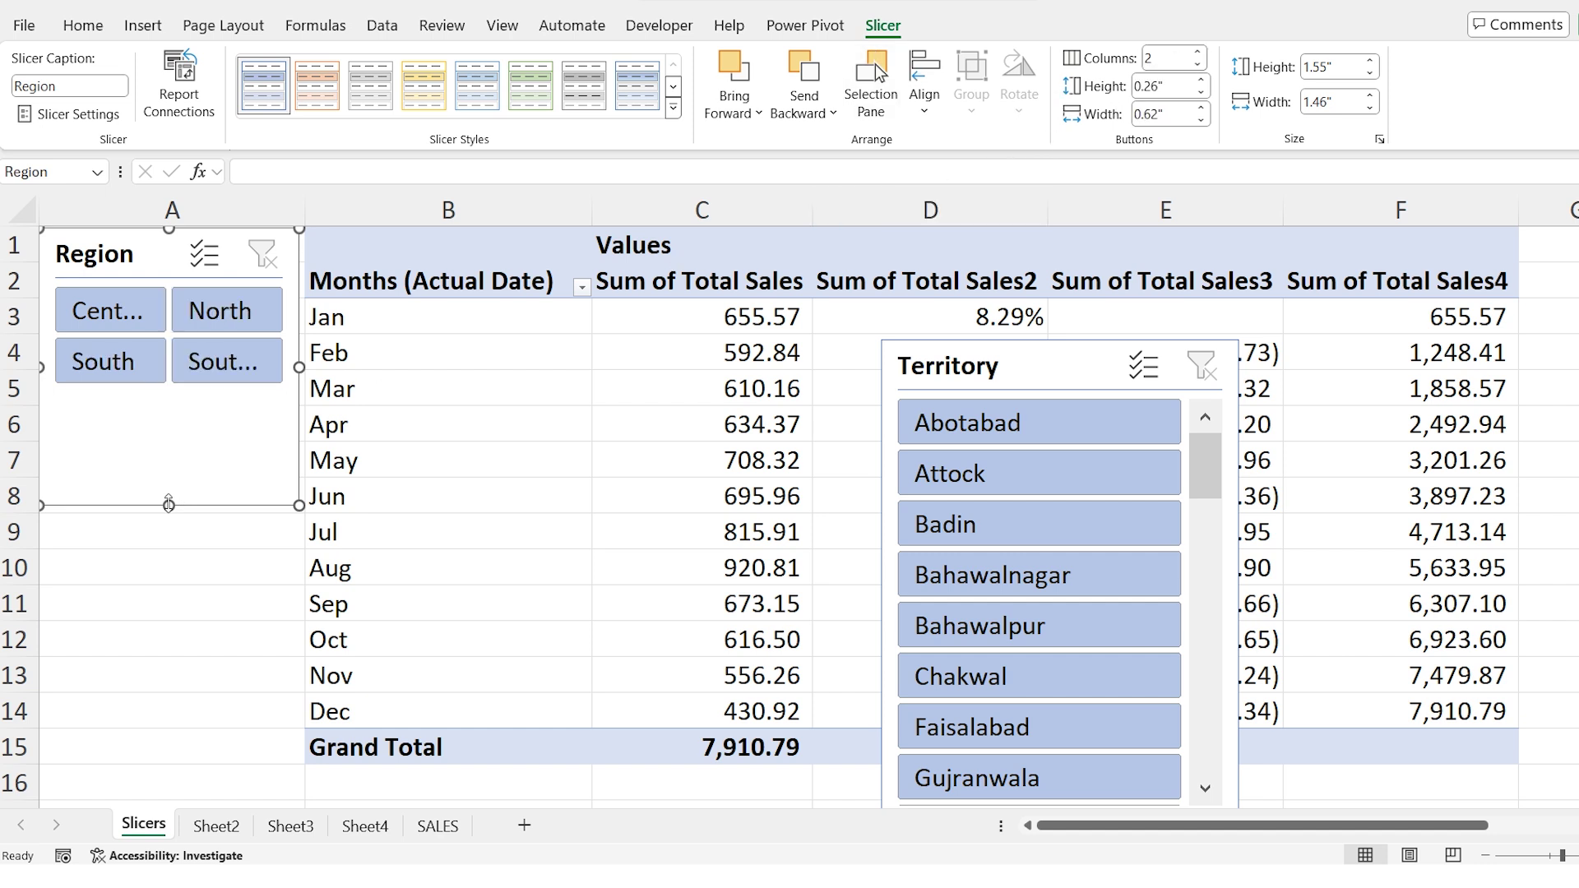
Shorten the Region slicer and stack a narrowed Territory slicer beneath it
{"action": "left_click_drag", "start_coordinate": [169, 504], "coordinate": [169, 409]}
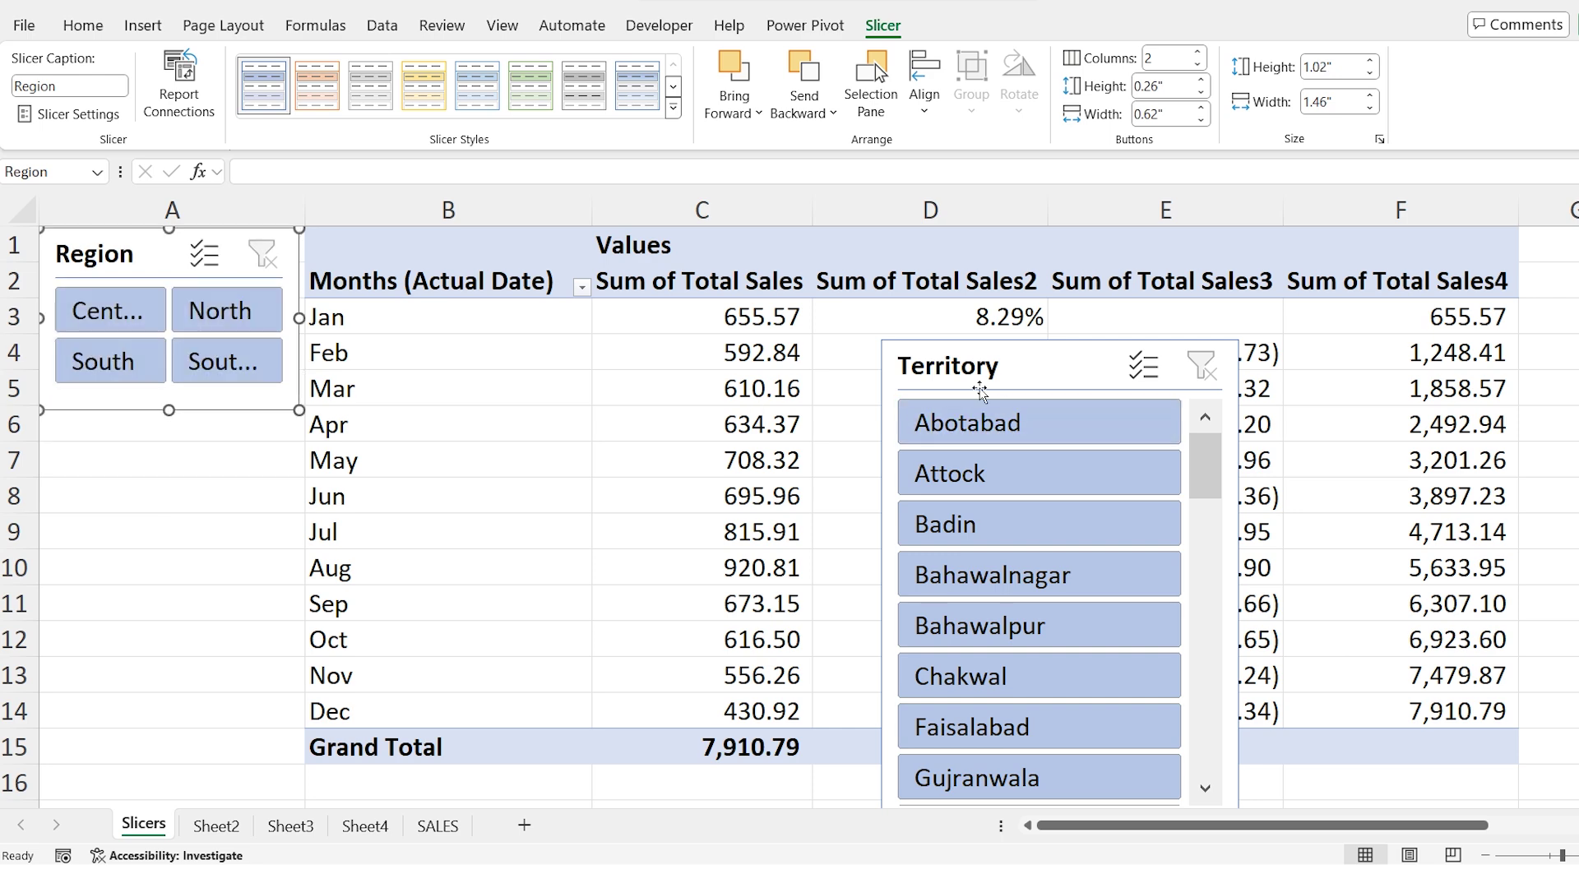
{"action": "left_click_drag", "start_coordinate": [966, 380], "coordinate": [116, 449]}
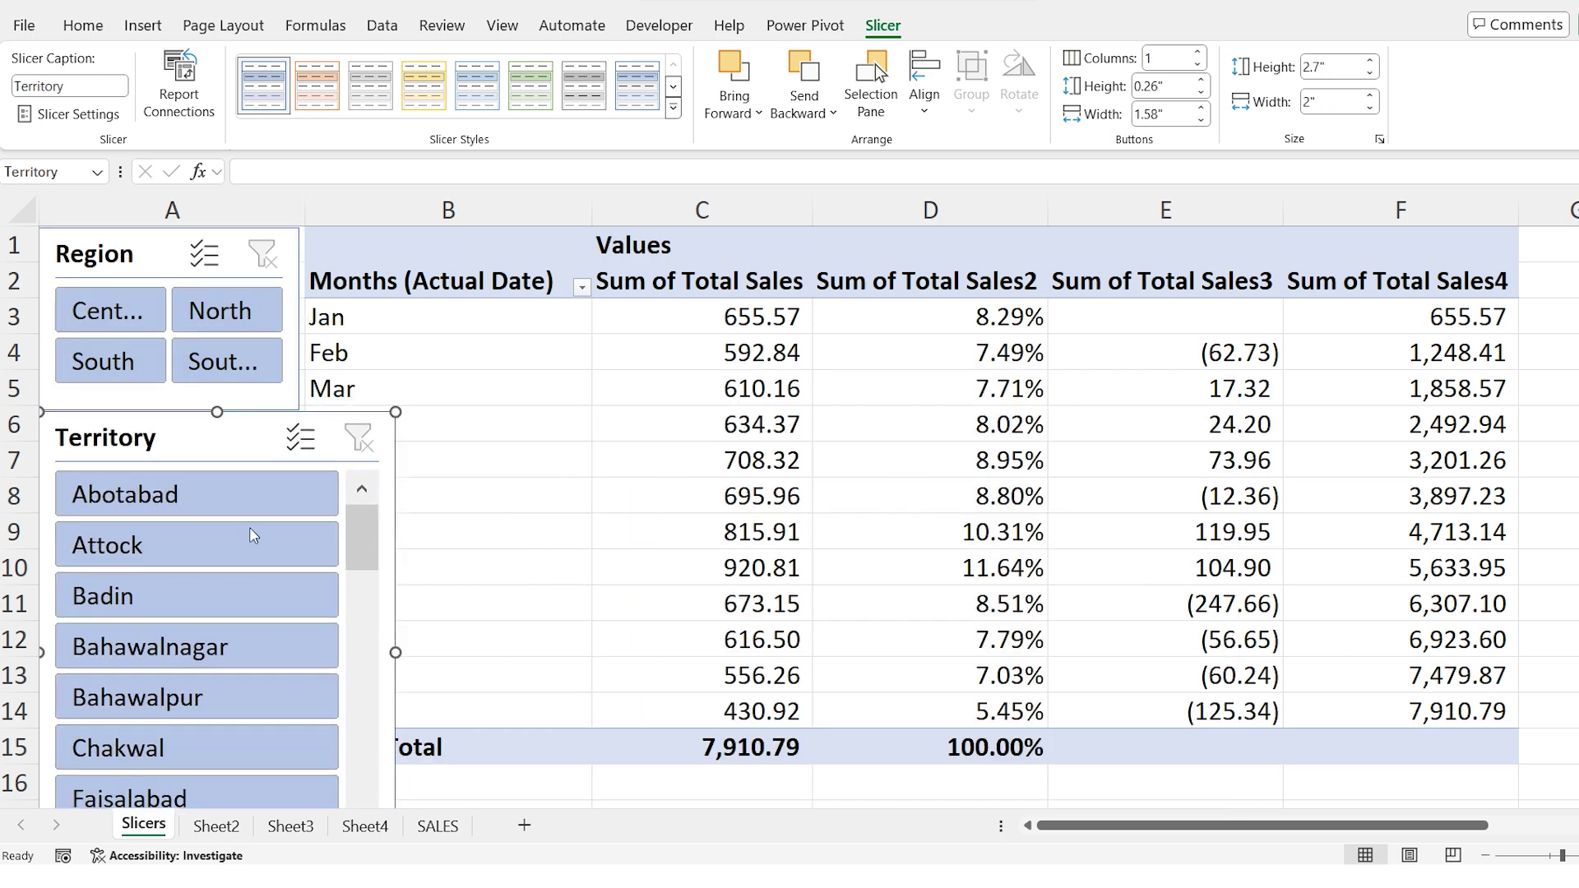
{"action": "left_click_drag", "start_coordinate": [400, 646], "coordinate": [297, 643]}
{"action": "left_click", "coordinate": [111, 318]}
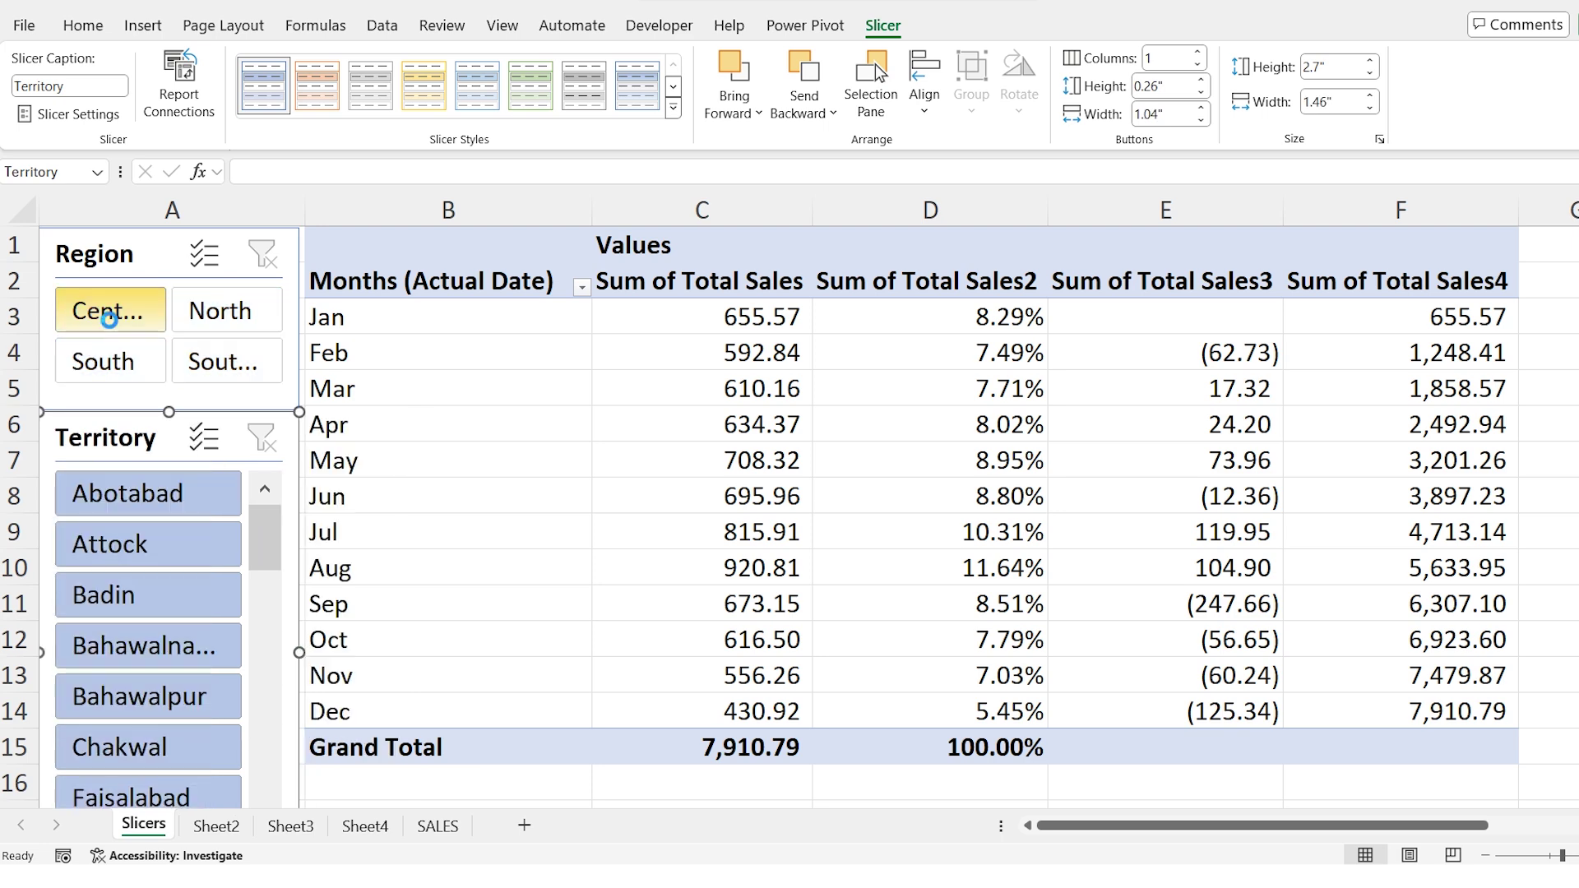
{"action": "left_click", "coordinate": [121, 500]}
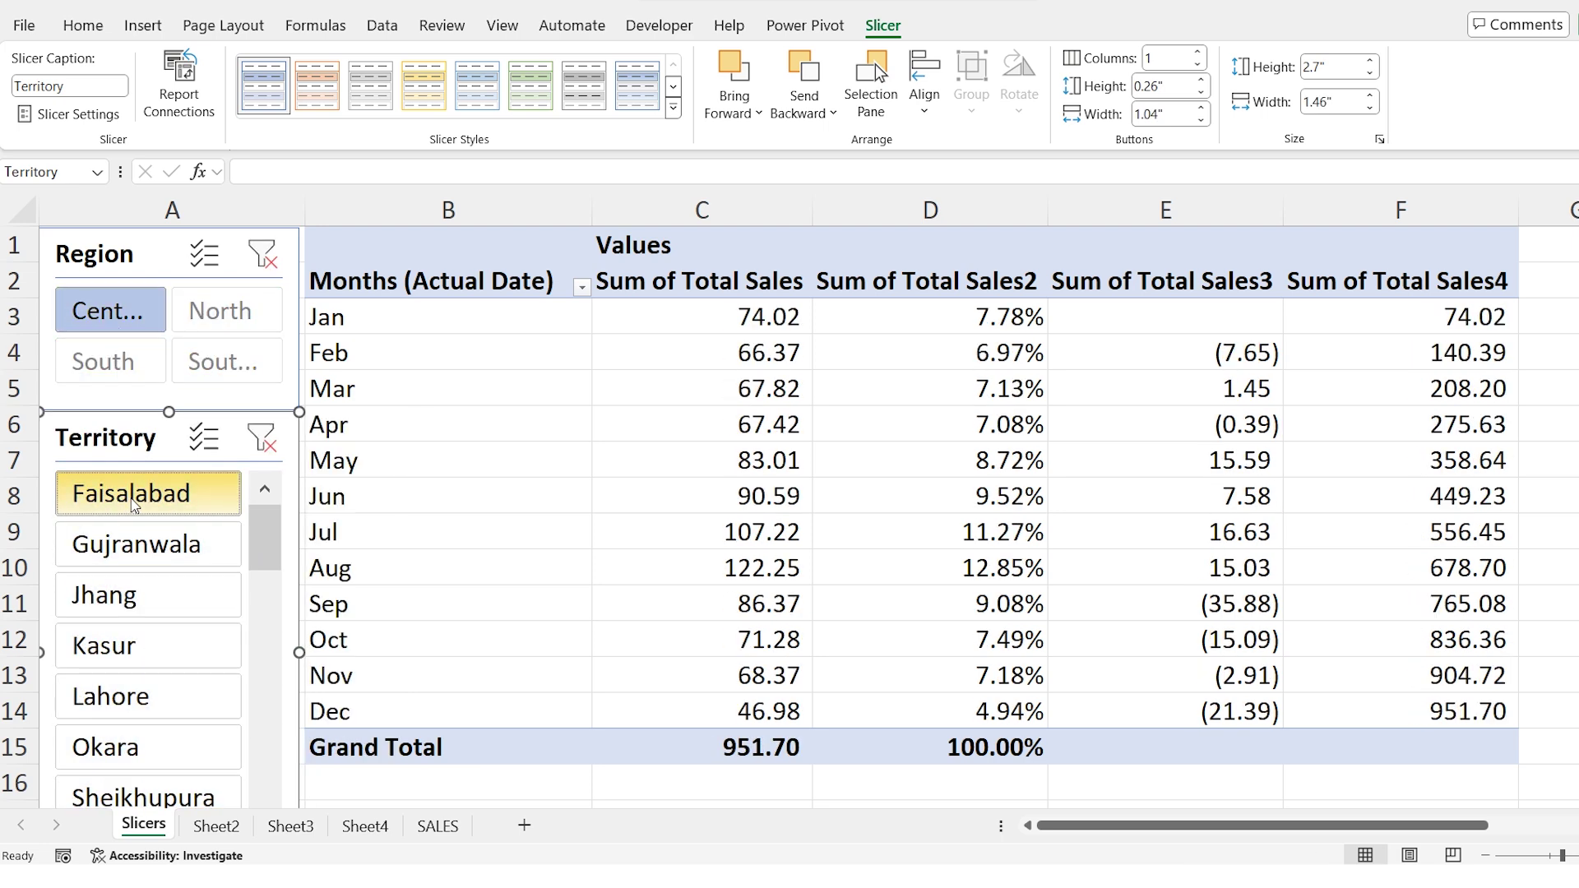
{"action": "left_click", "coordinate": [141, 549]}
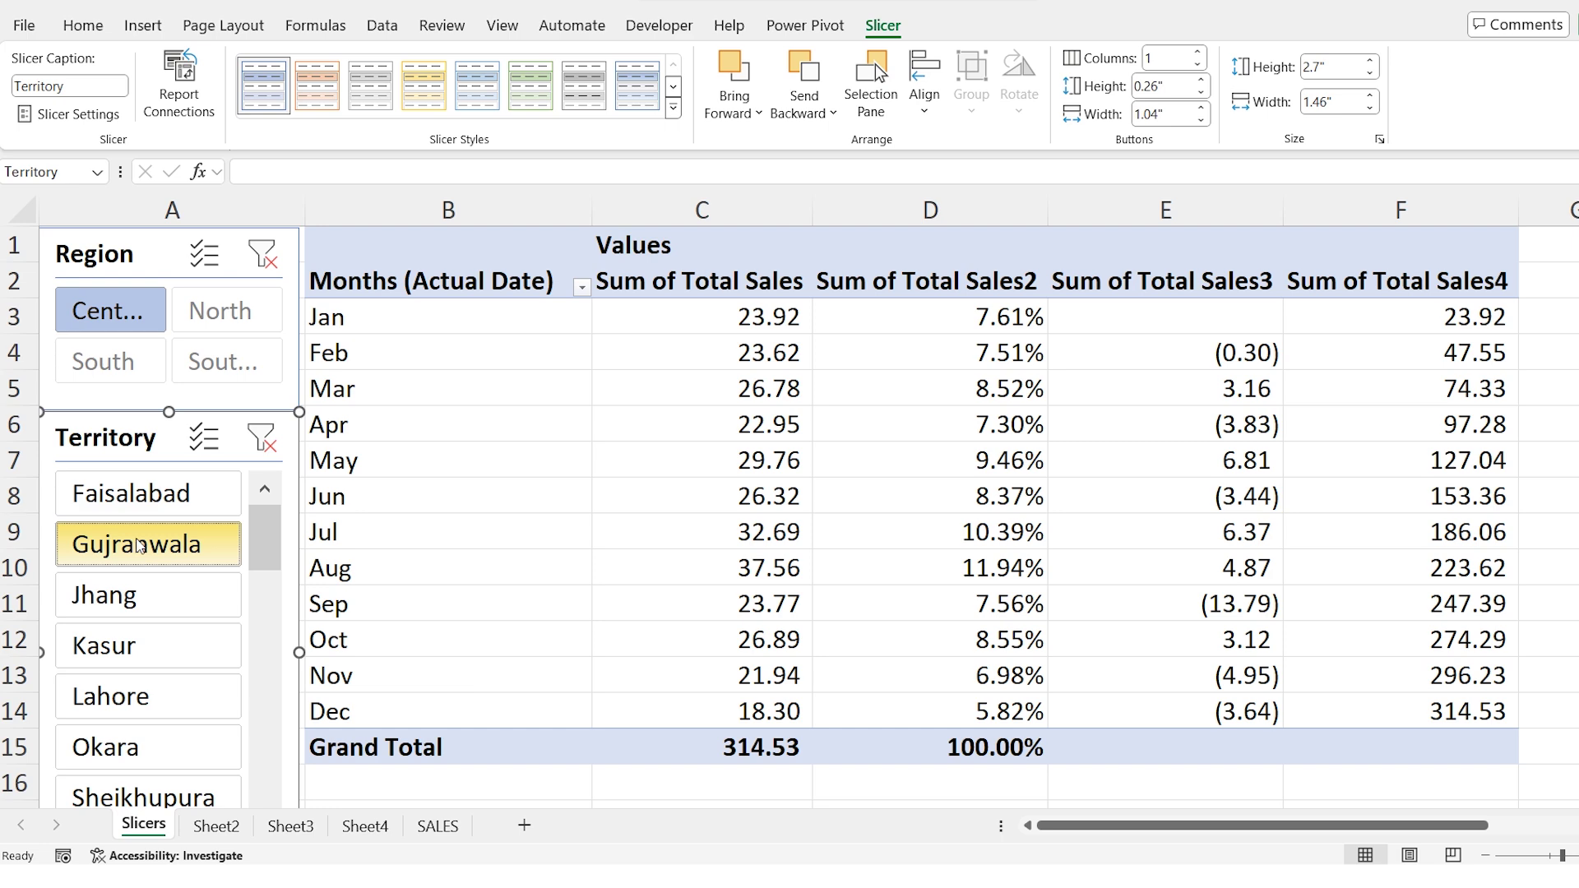
{"action": "left_click", "coordinate": [140, 513]}
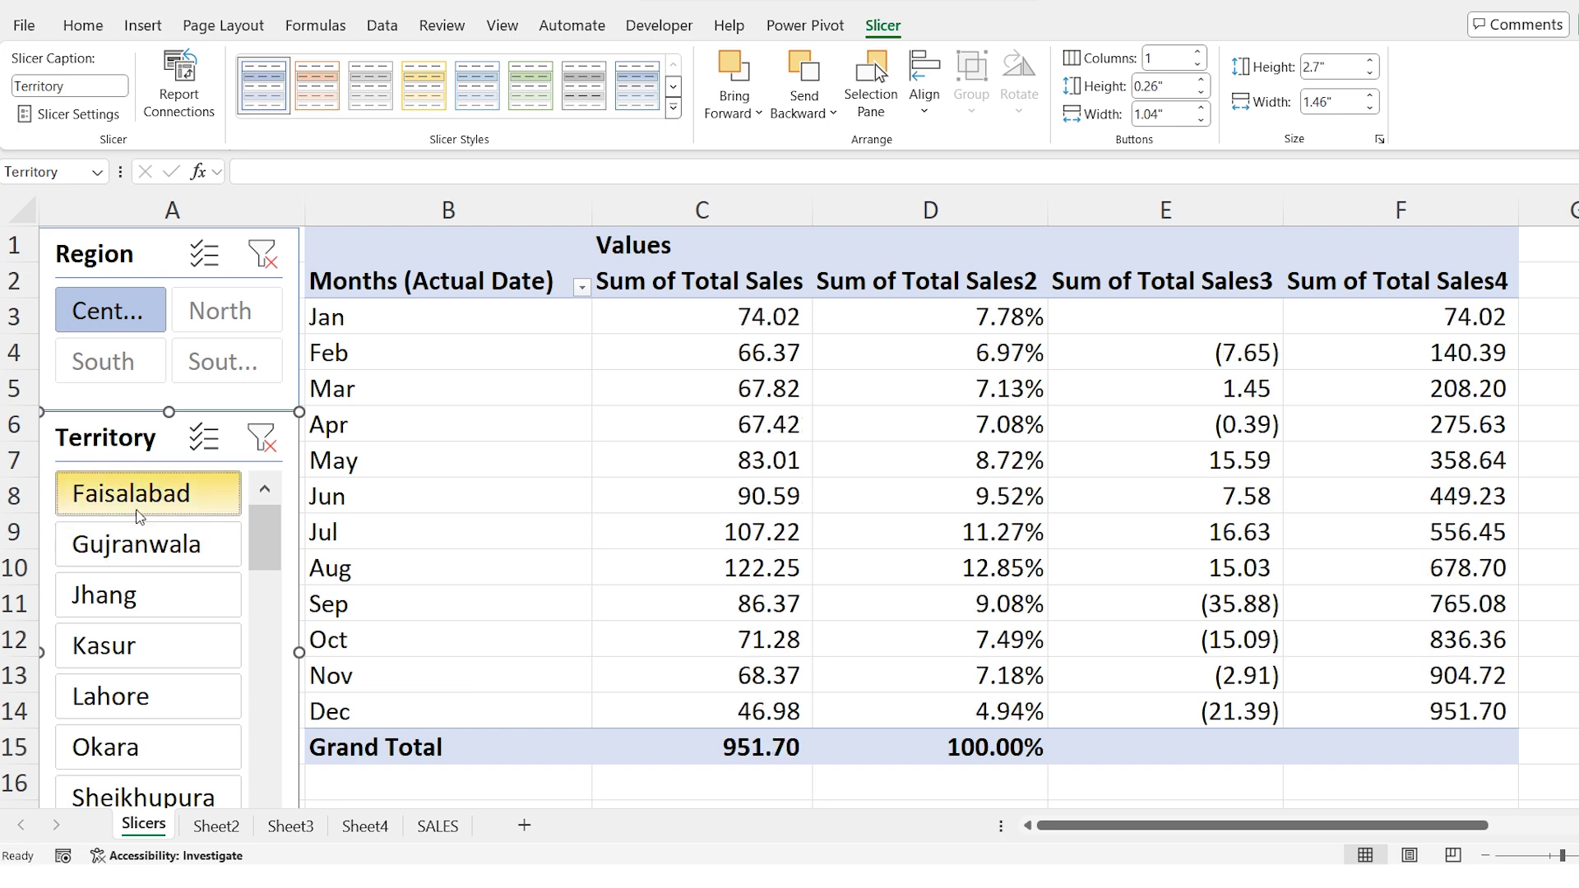
{"action": "left_click", "coordinate": [202, 316]}
{"action": "scroll", "coordinate": [141, 571], "scroll_direction": "down", "scroll_amount": 4}
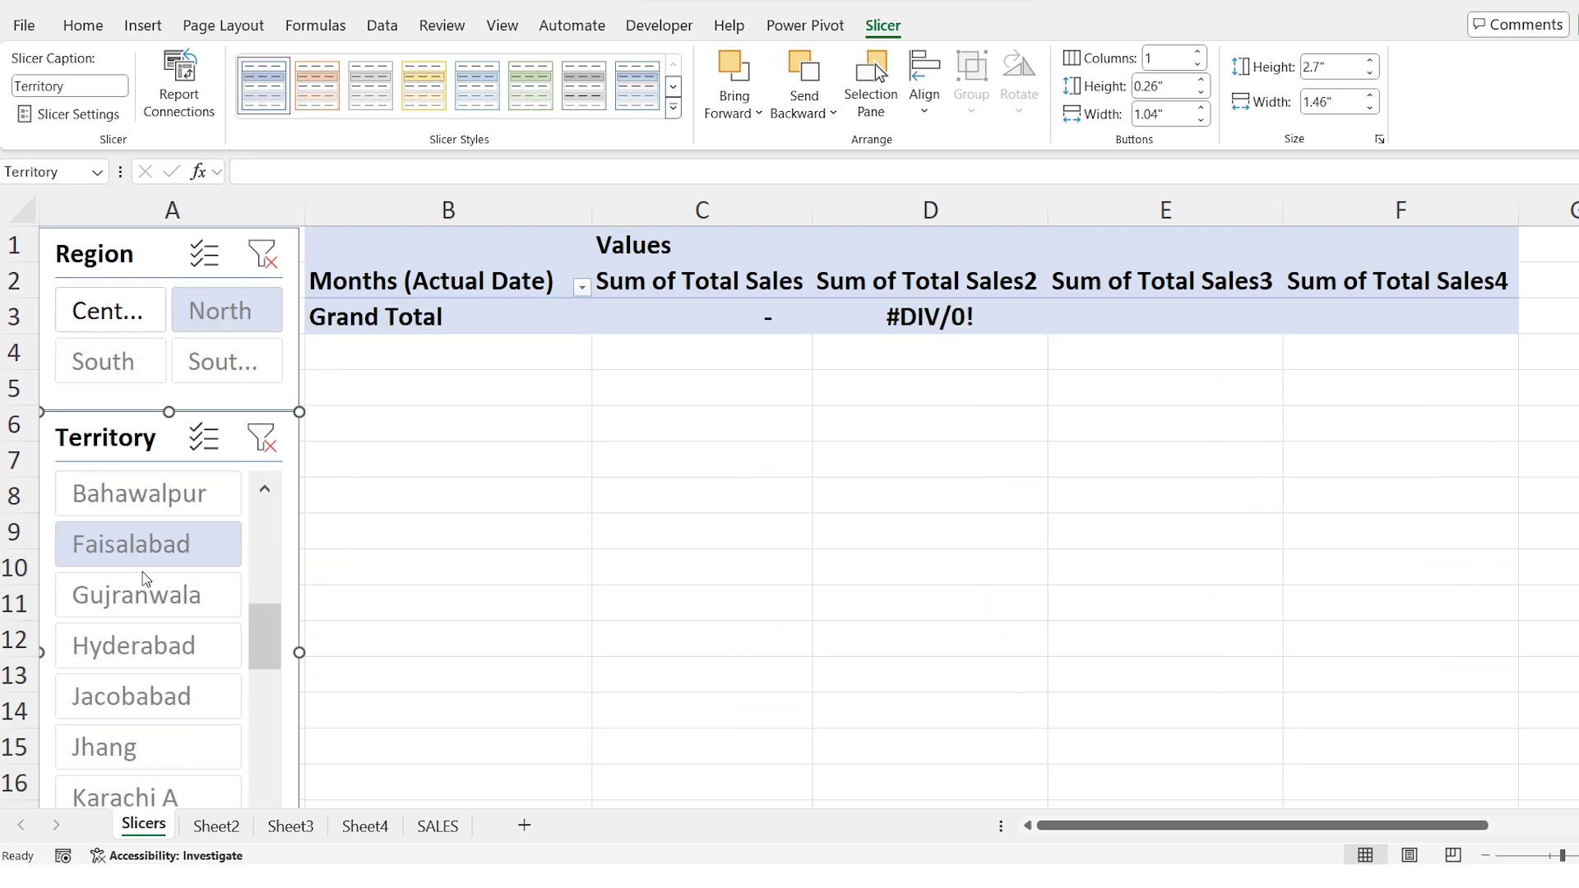
{"action": "scroll", "coordinate": [143, 572], "scroll_direction": "up", "scroll_amount": 4}
{"action": "left_click", "coordinate": [146, 498]}
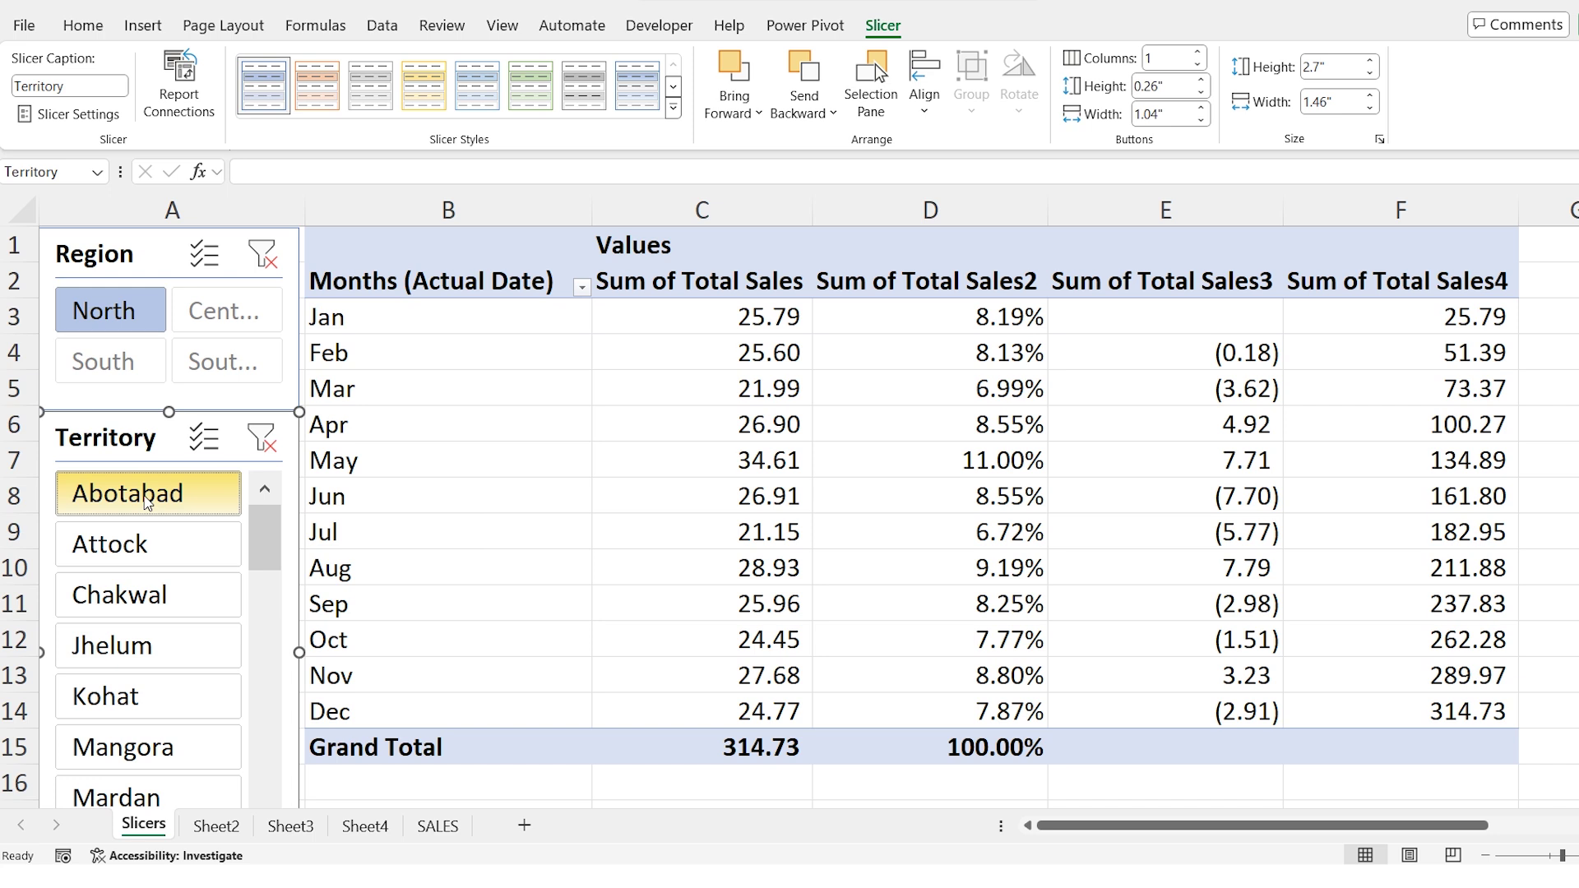
{"action": "left_click", "coordinate": [523, 286]}
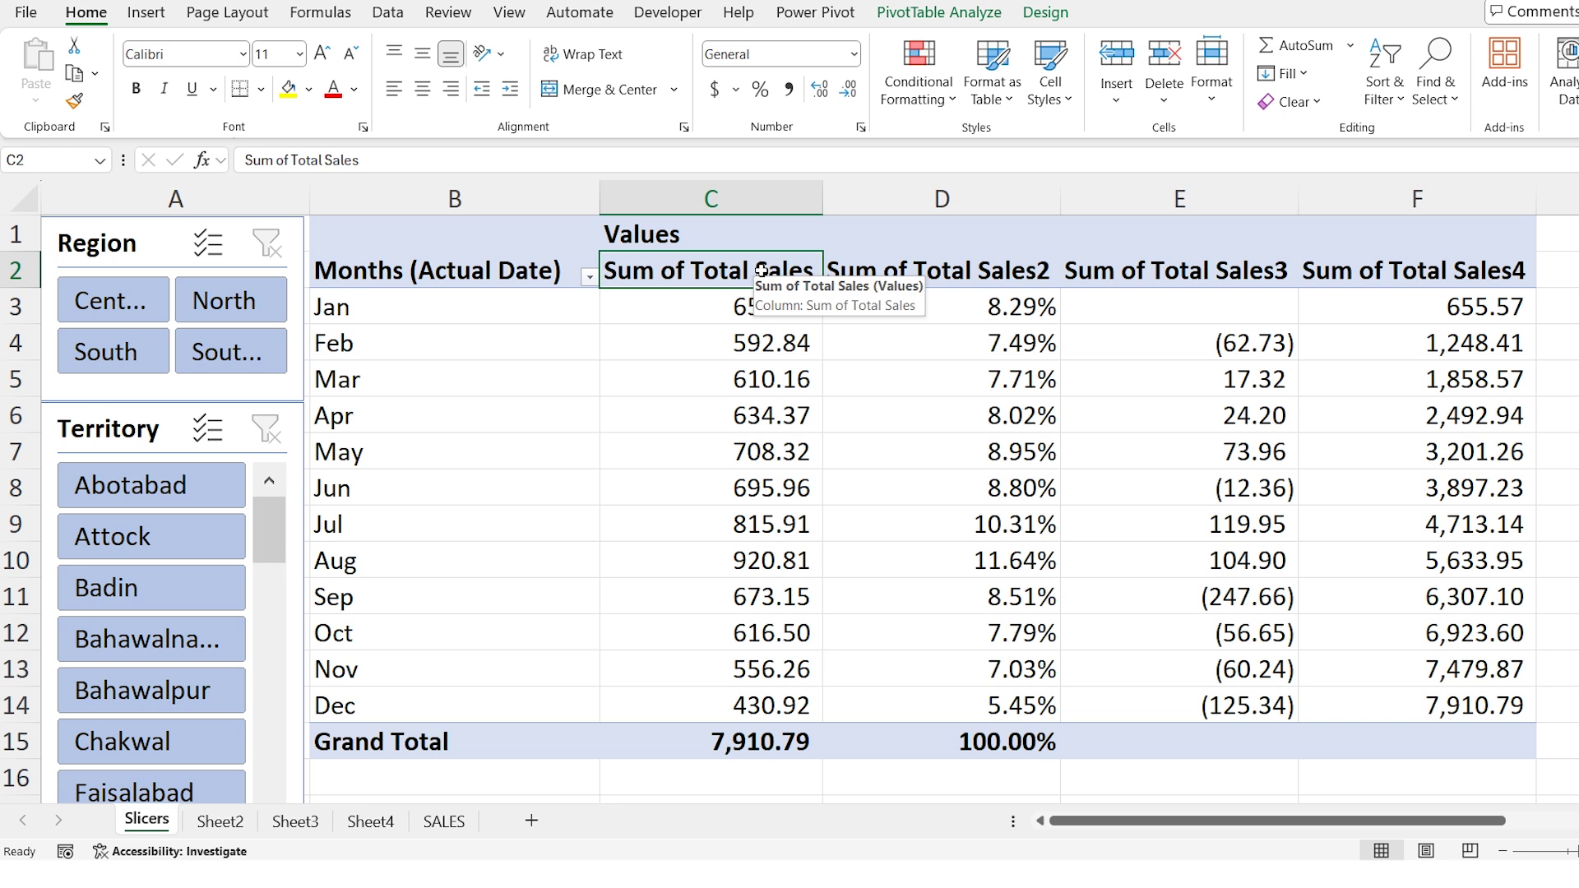
Connect the Region slicer to PivotTable2, PivotTable3 and PivotTable4 through Report Connections
{"action": "left_click", "coordinate": [130, 251]}
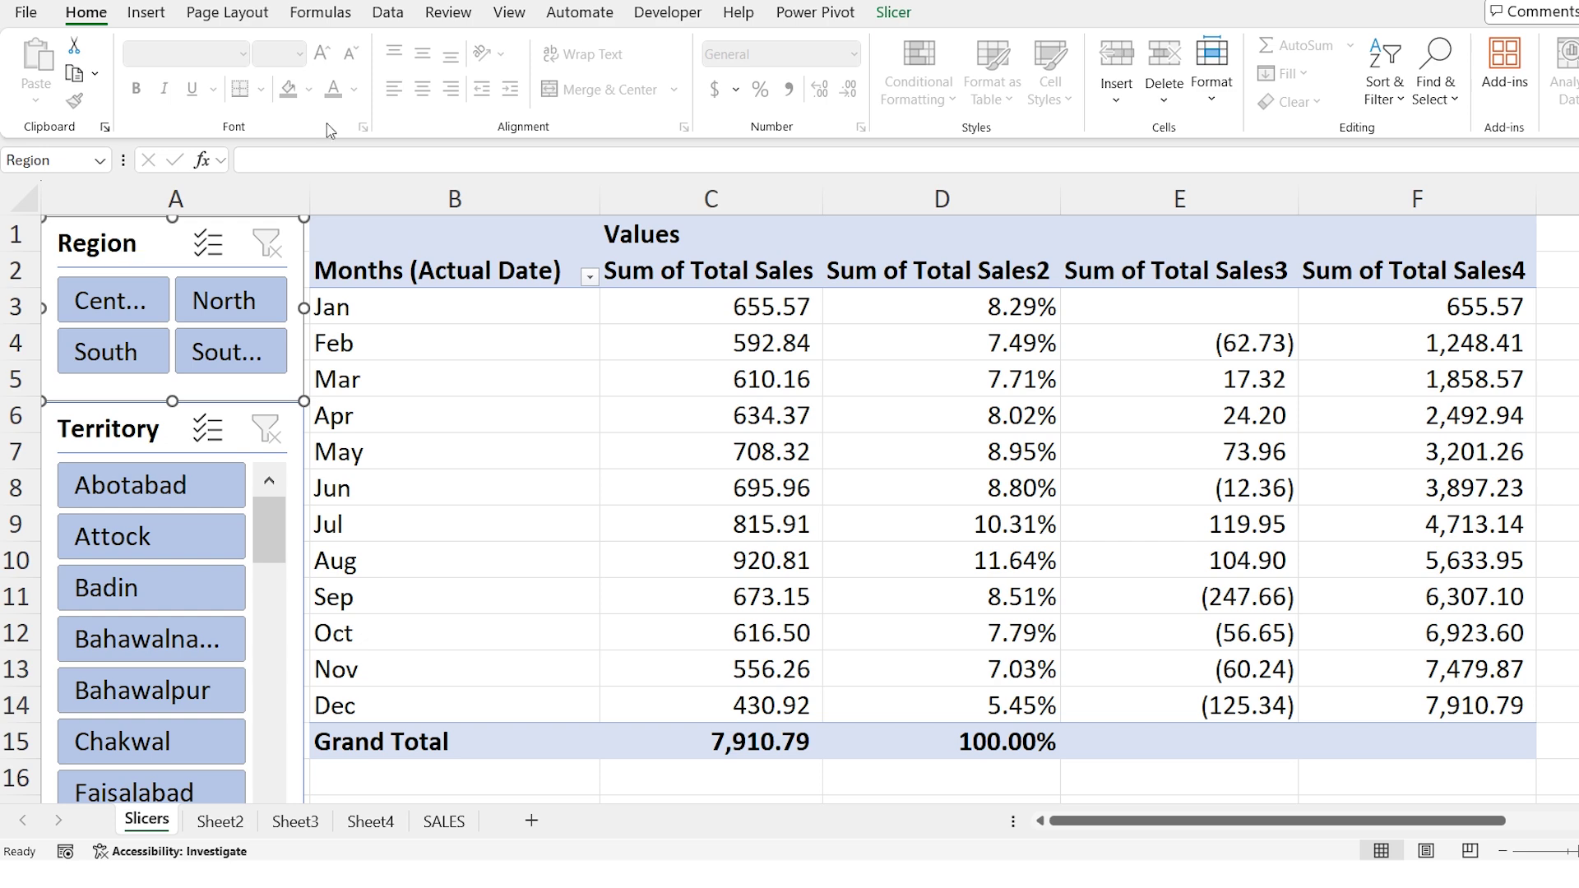
{"action": "left_click", "coordinate": [900, 16]}
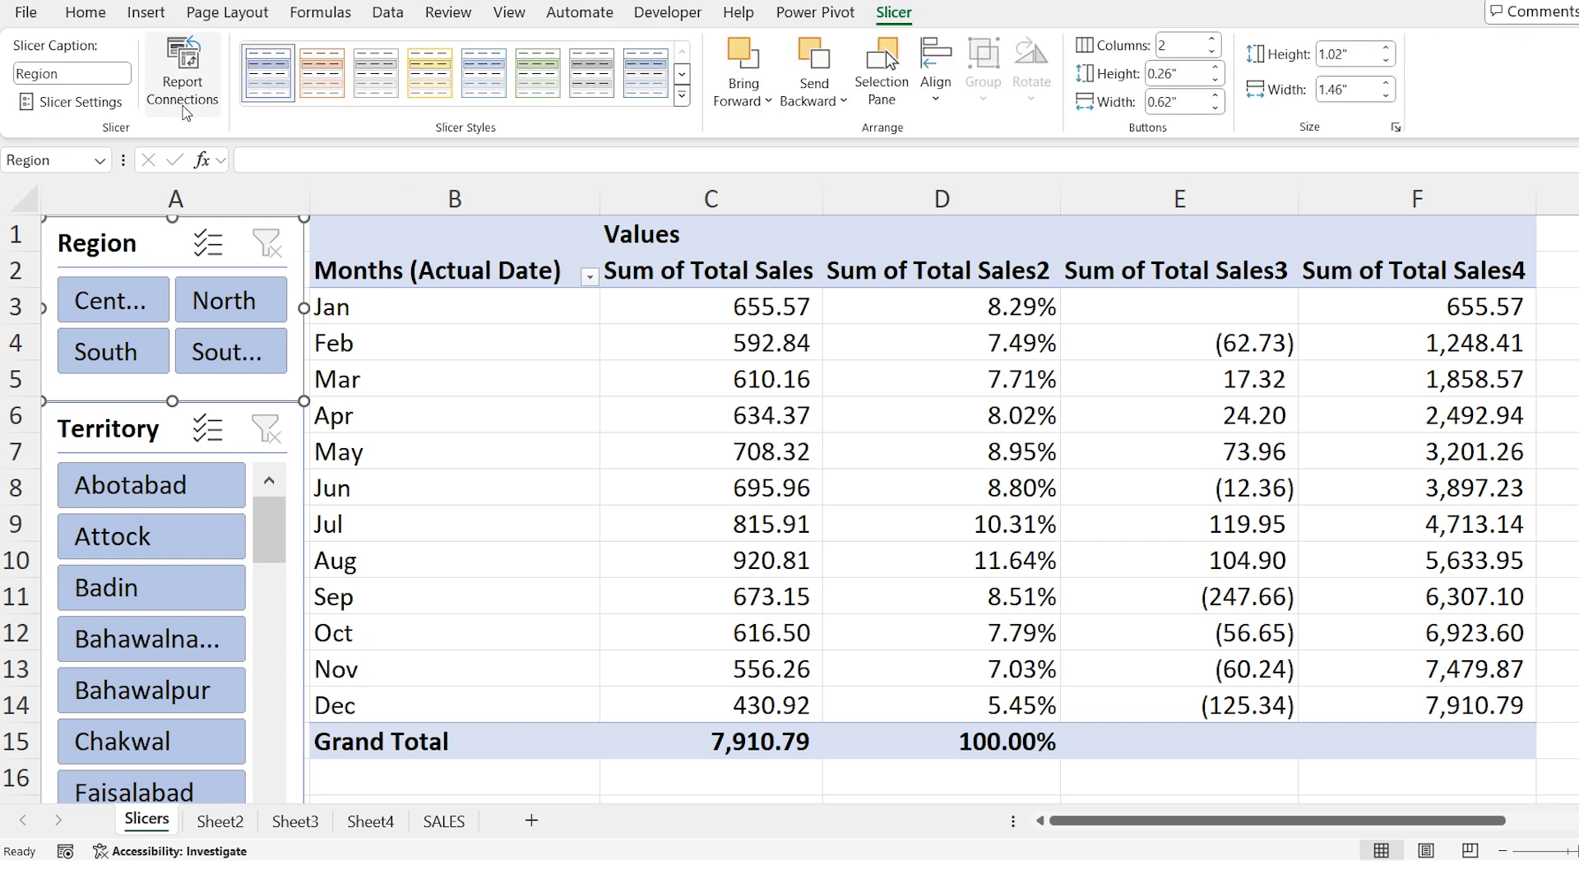
{"action": "left_click", "coordinate": [182, 70]}
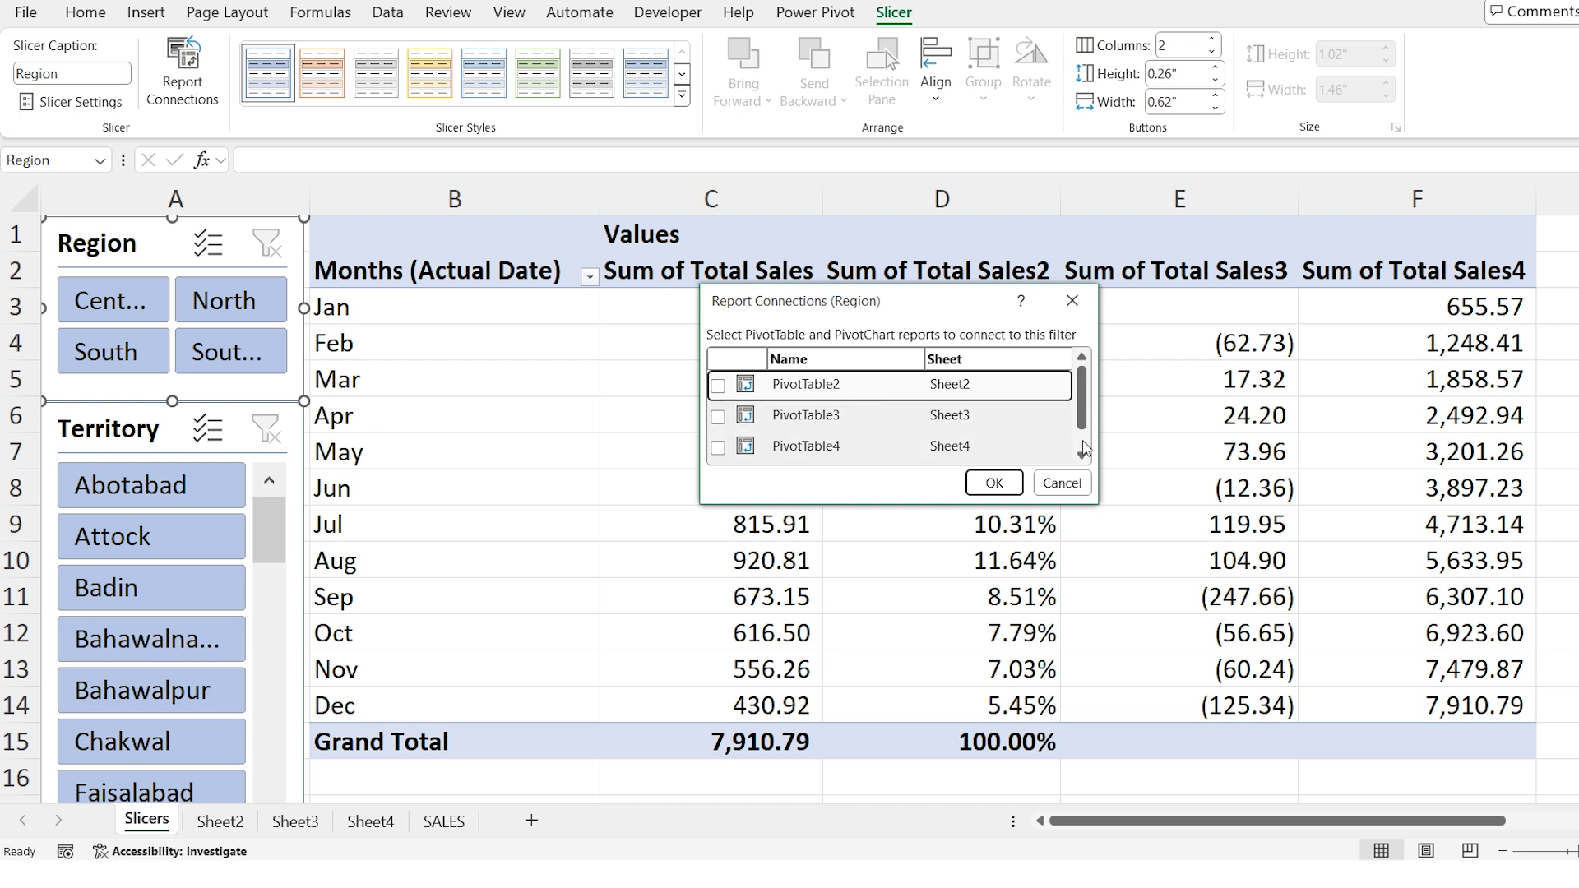
{"action": "scroll", "coordinate": [1082, 411], "scroll_direction": "down", "scroll_amount": 1}
{"action": "scroll", "coordinate": [1085, 421], "scroll_direction": "up", "scroll_amount": 1}
{"action": "left_click", "coordinate": [718, 385]}
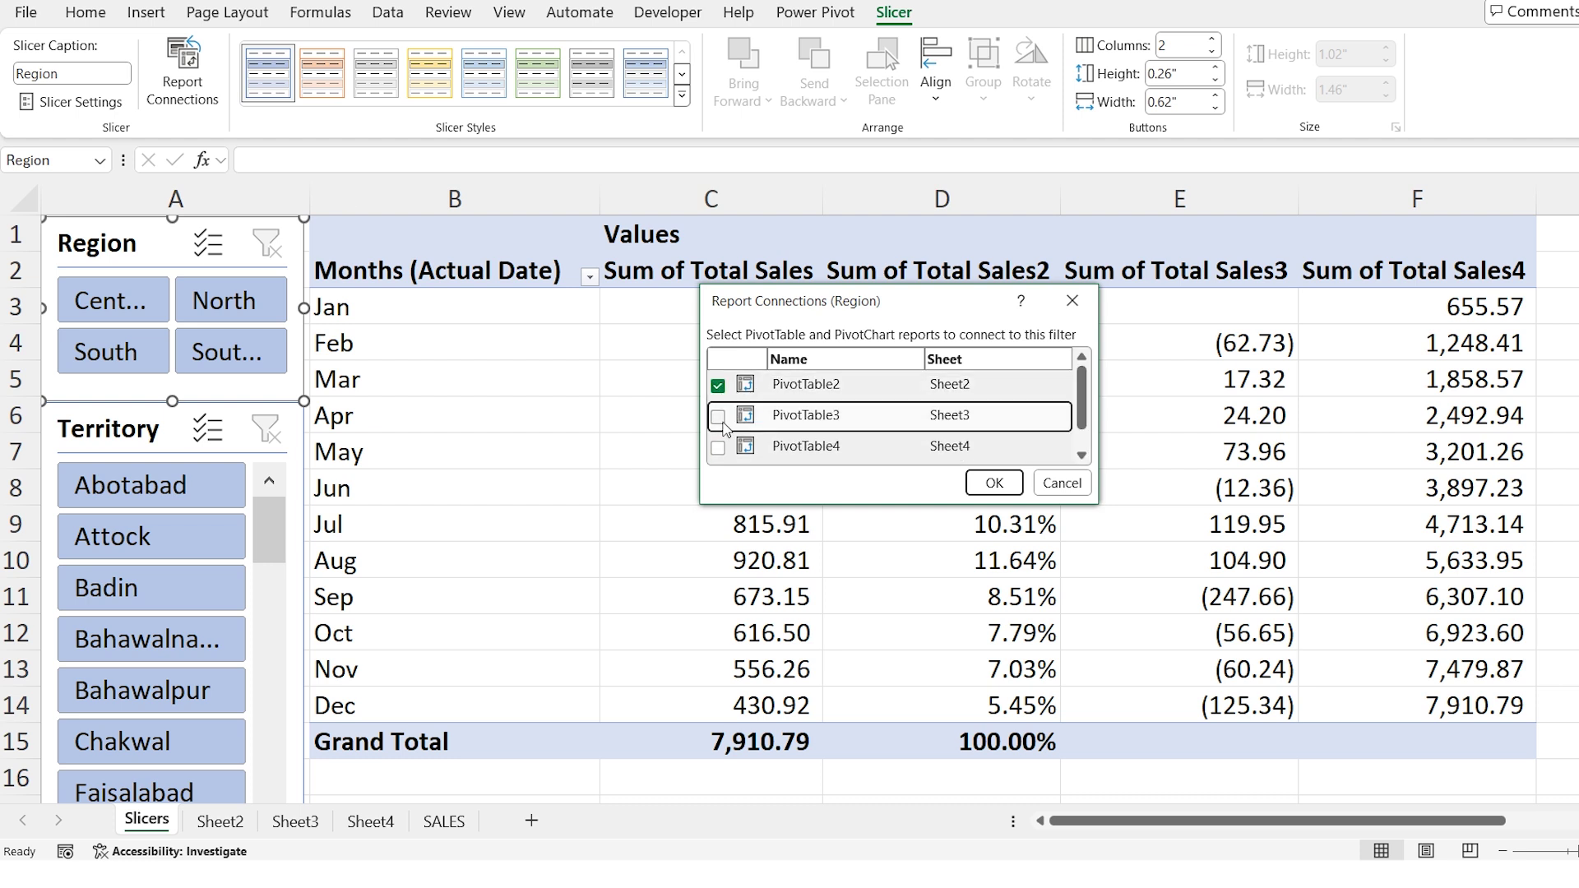
{"action": "left_click", "coordinate": [718, 416]}
{"action": "left_click", "coordinate": [717, 447]}
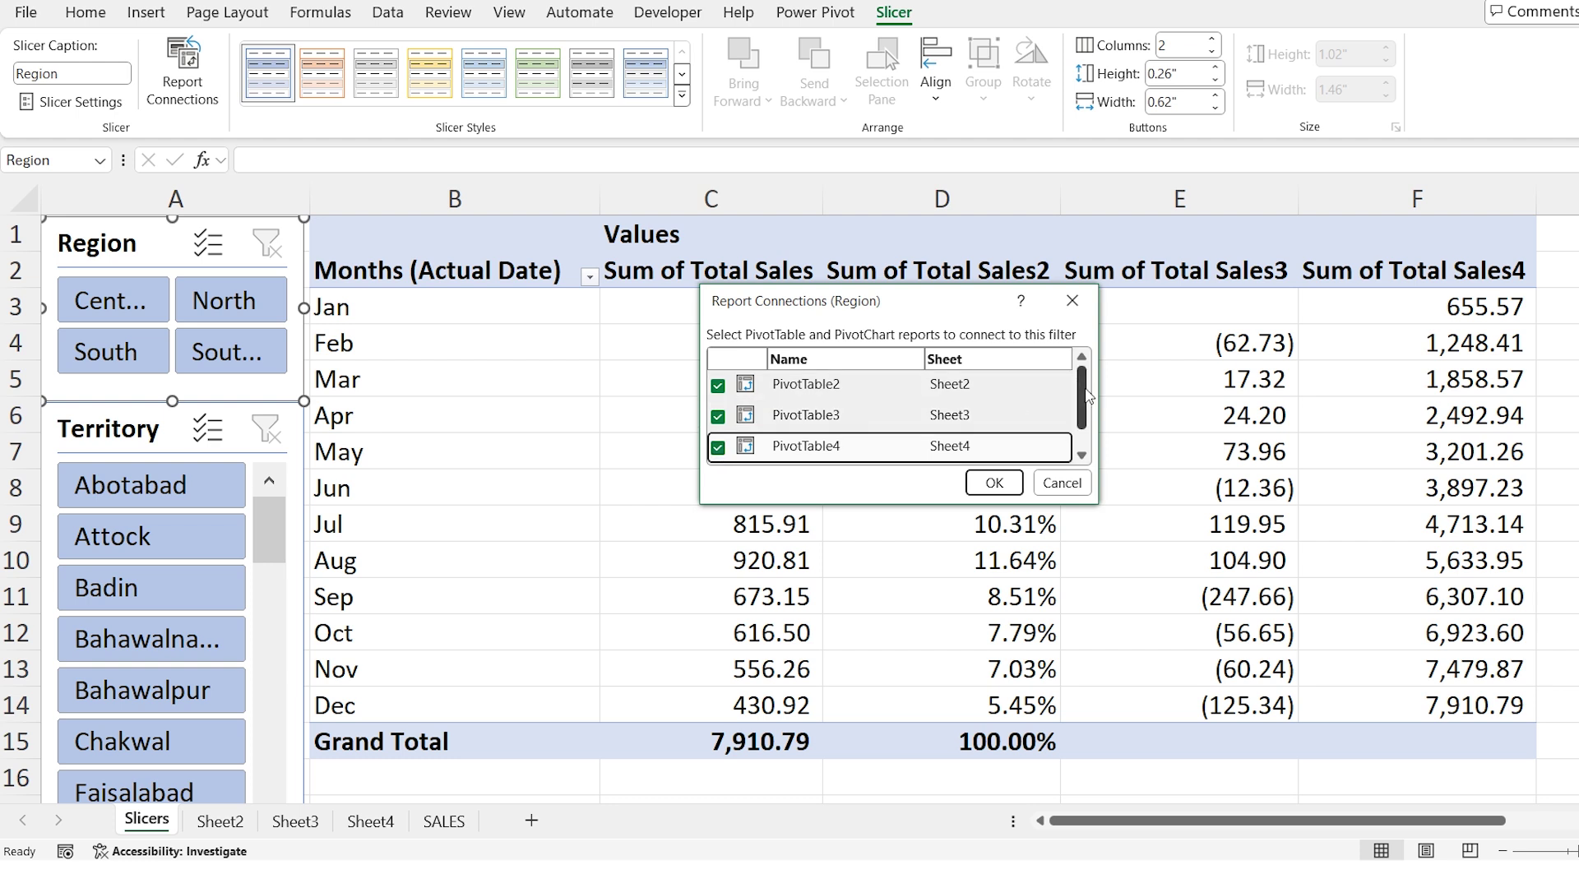
{"action": "scroll", "coordinate": [1082, 394], "scroll_direction": "down", "scroll_amount": 1}
{"action": "left_click", "coordinate": [1003, 485]}
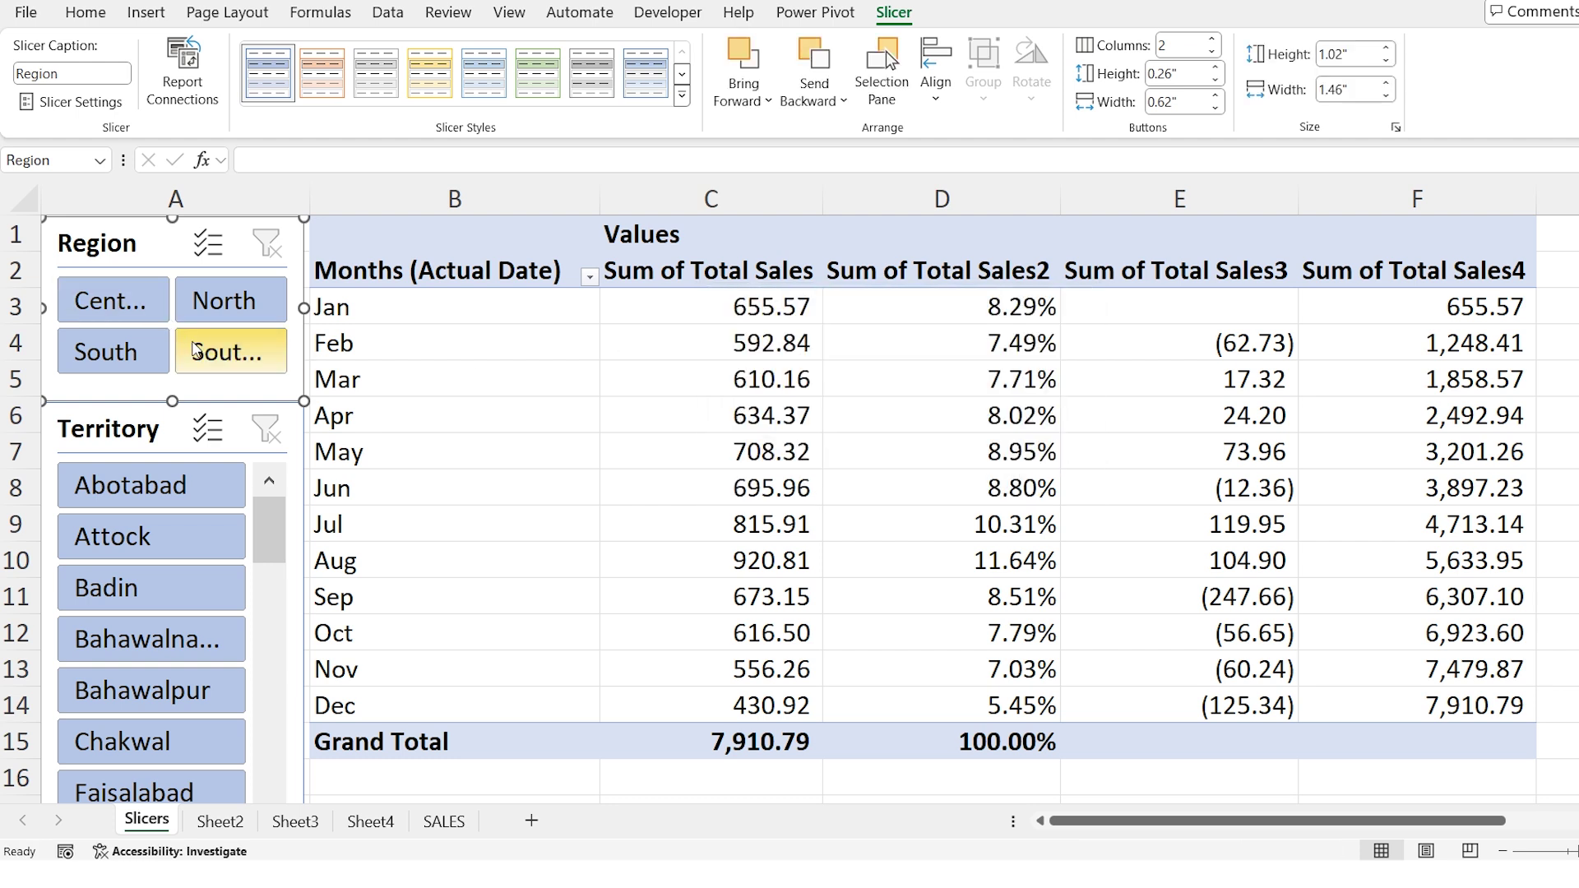
Filter the pivots to the North region and check the Sheet2 and Sheet3 pivots
{"action": "left_click", "coordinate": [206, 302]}
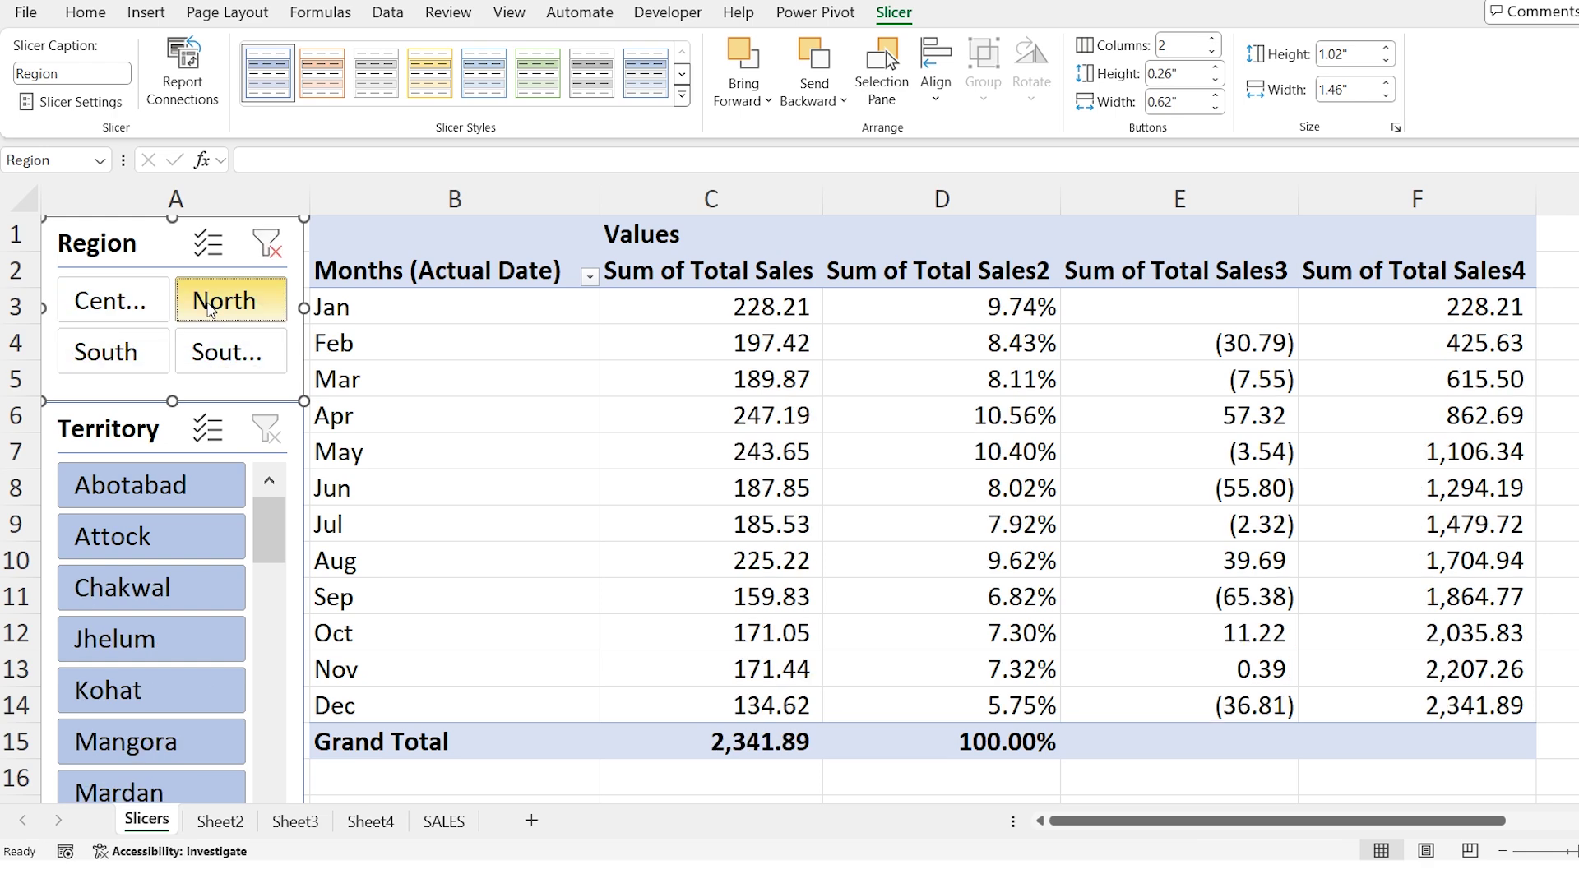
{"action": "left_click", "coordinate": [224, 821]}
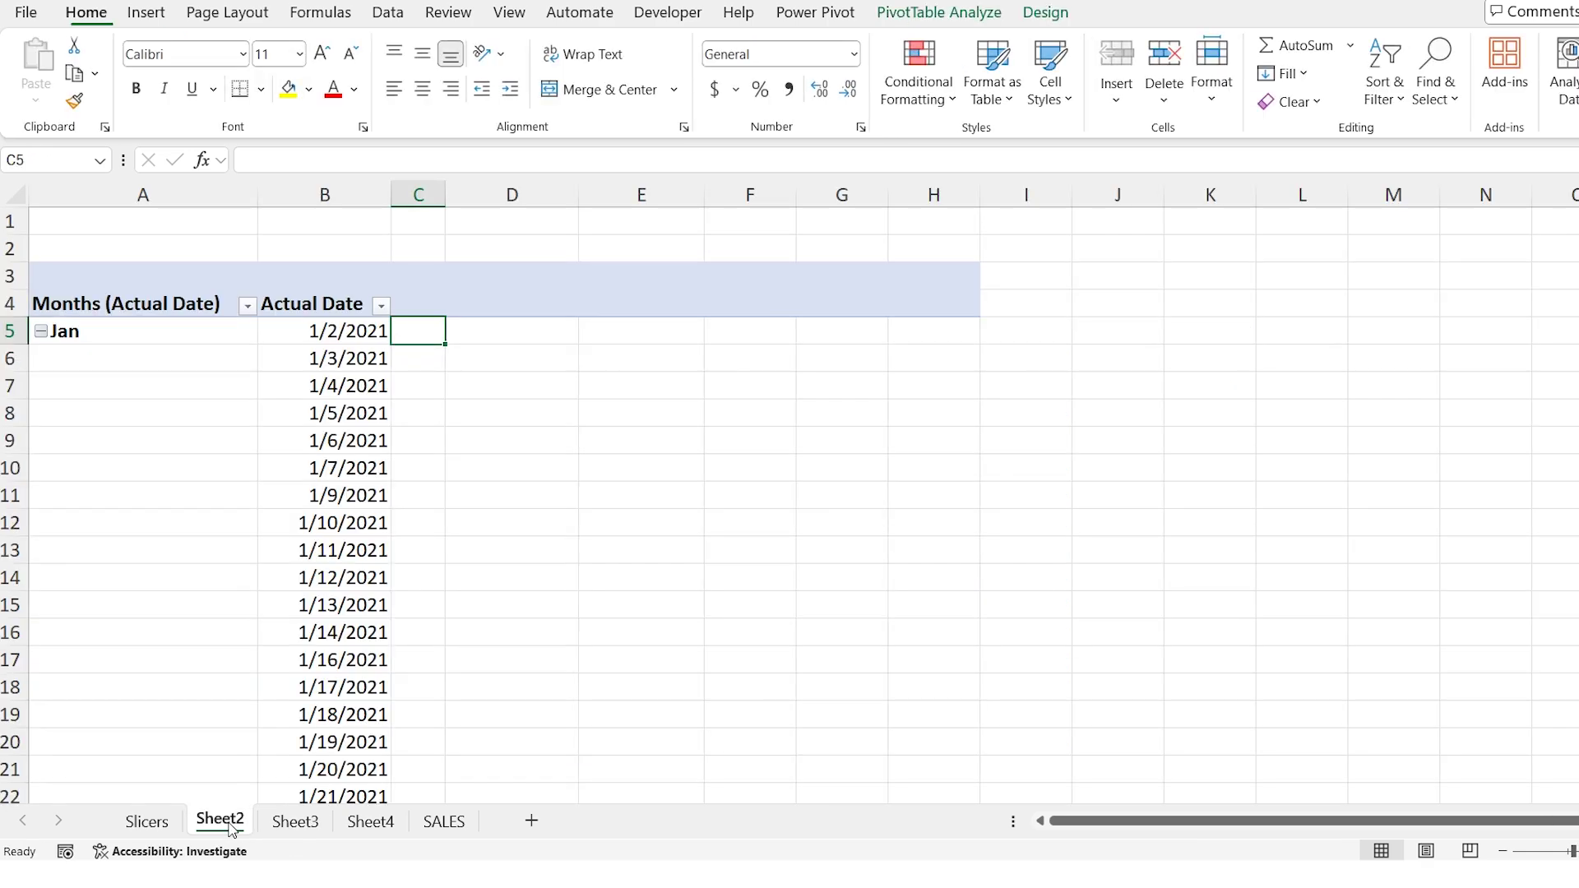
{"action": "left_click", "coordinate": [293, 827]}
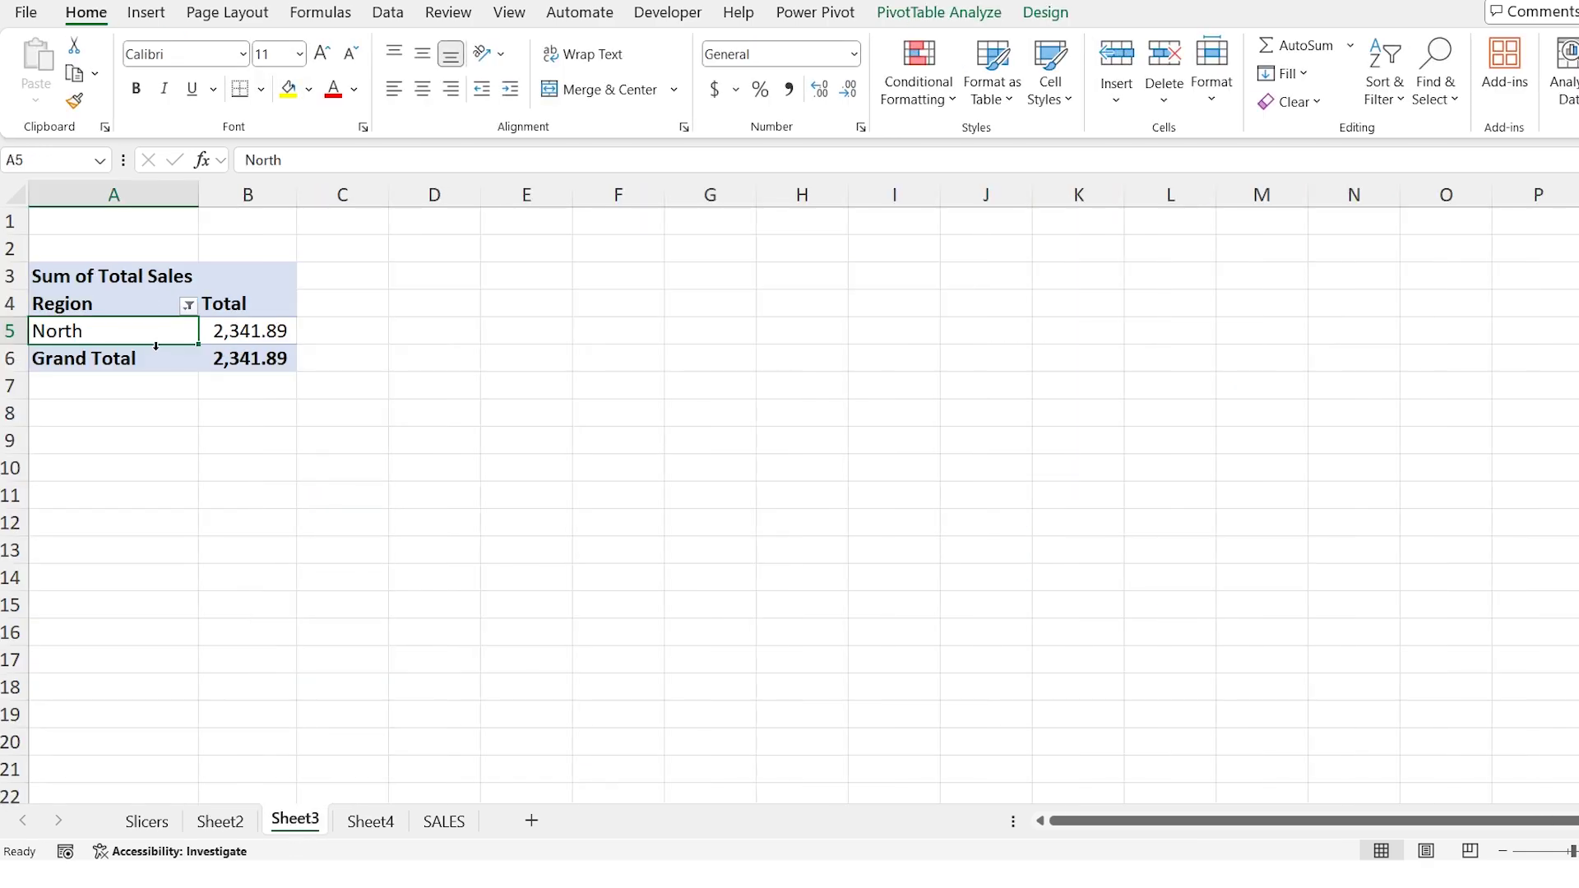
Clear the Region filter, verify Sheet3 lists all regions, then select the Jan cell
{"action": "left_click", "coordinate": [152, 824]}
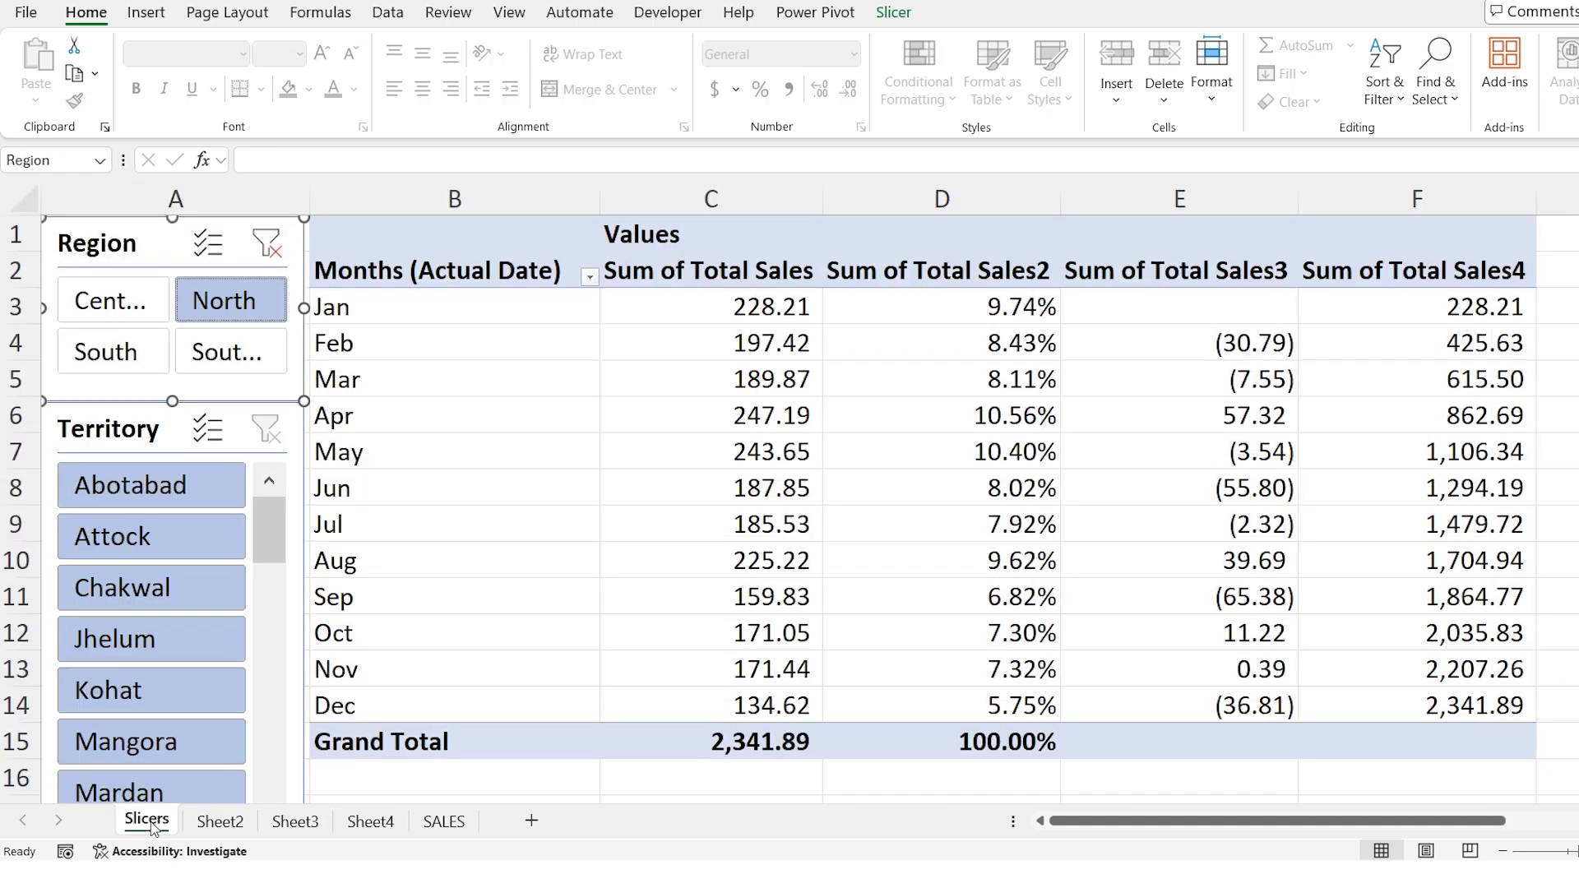
{"action": "left_click", "coordinate": [266, 244]}
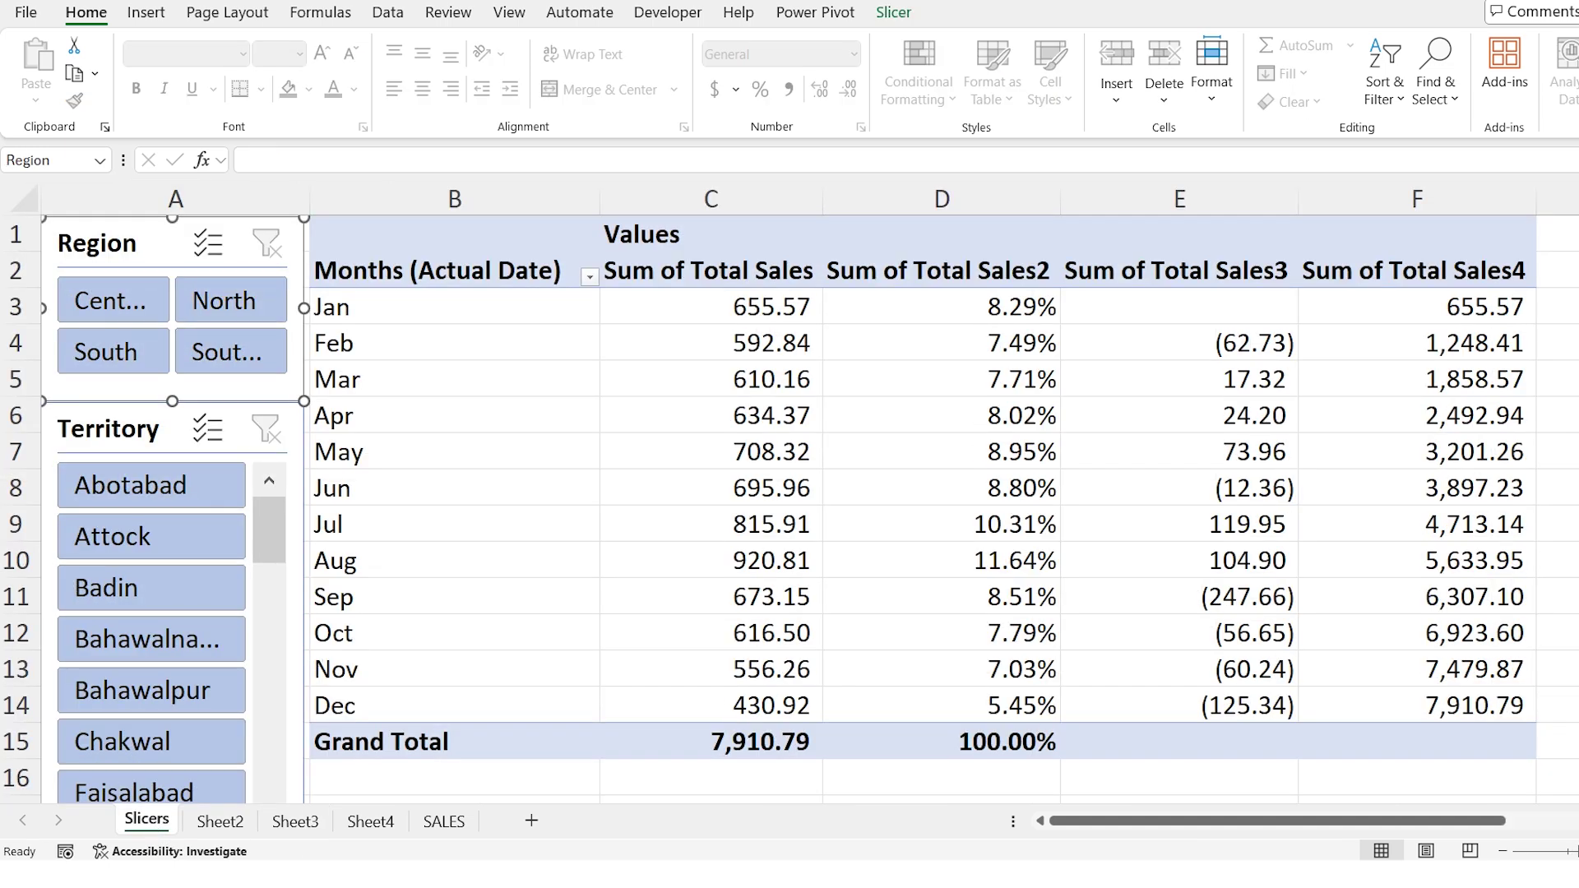
{"action": "left_click", "coordinate": [296, 820]}
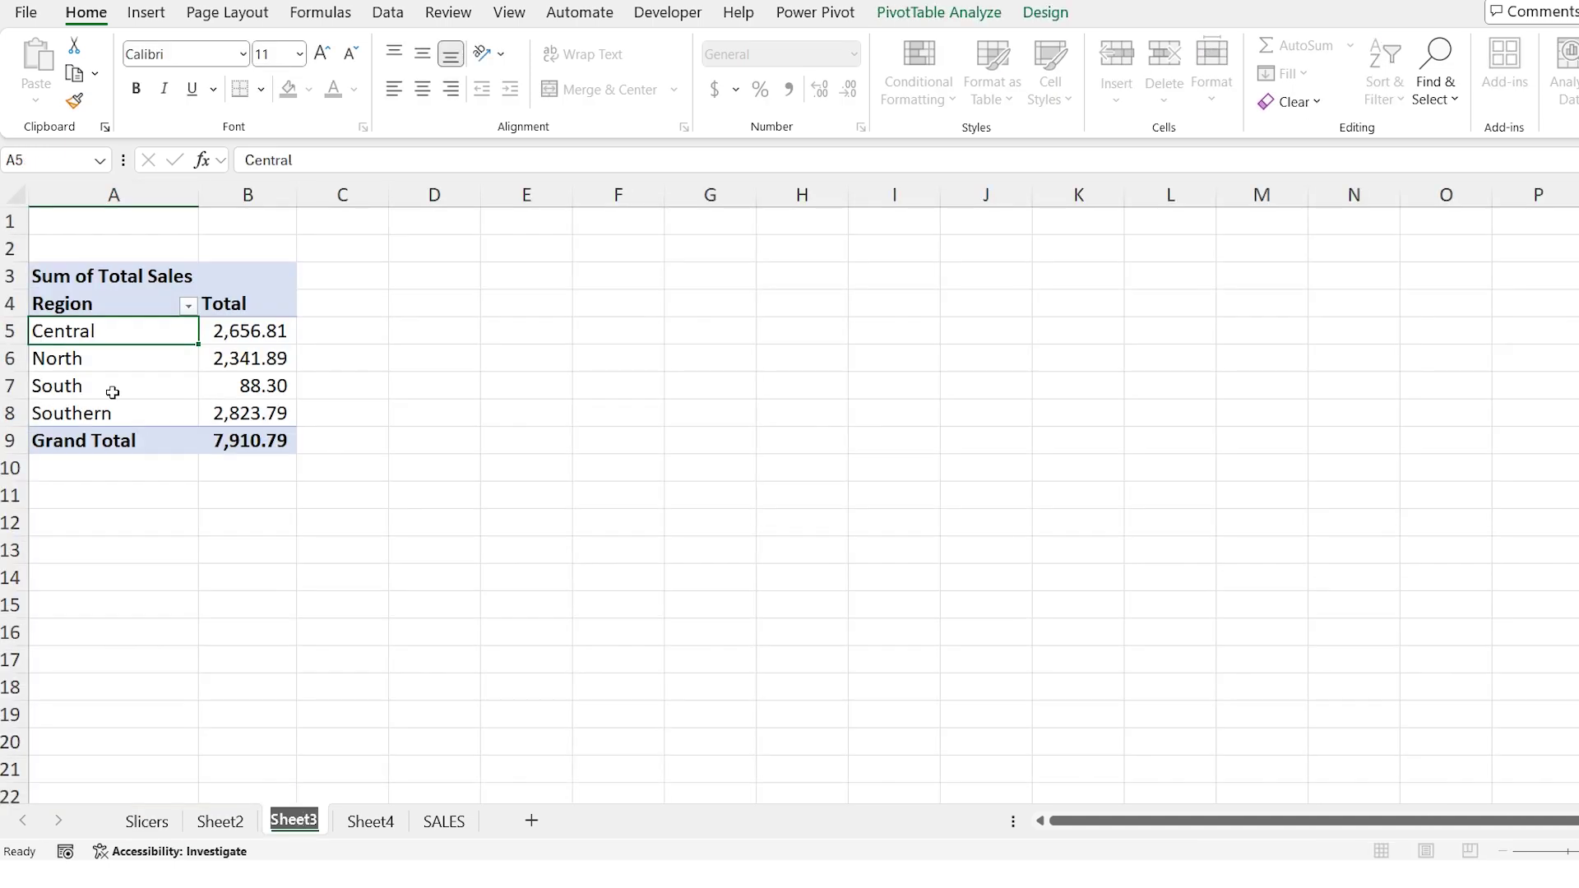
{"action": "left_click", "coordinate": [146, 821]}
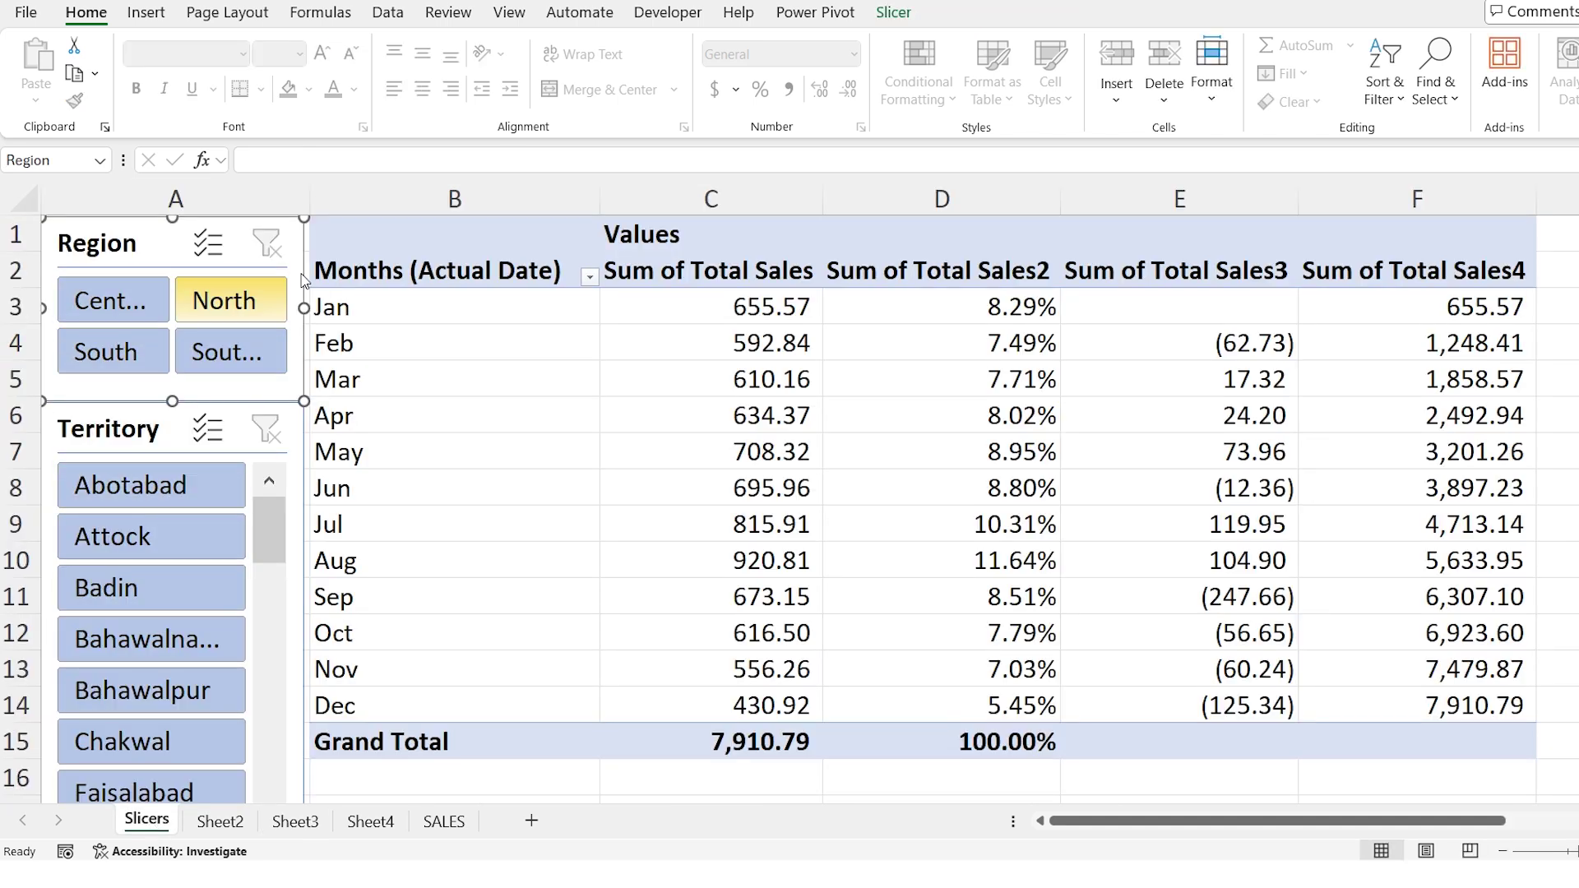
{"action": "left_click", "coordinate": [456, 275]}
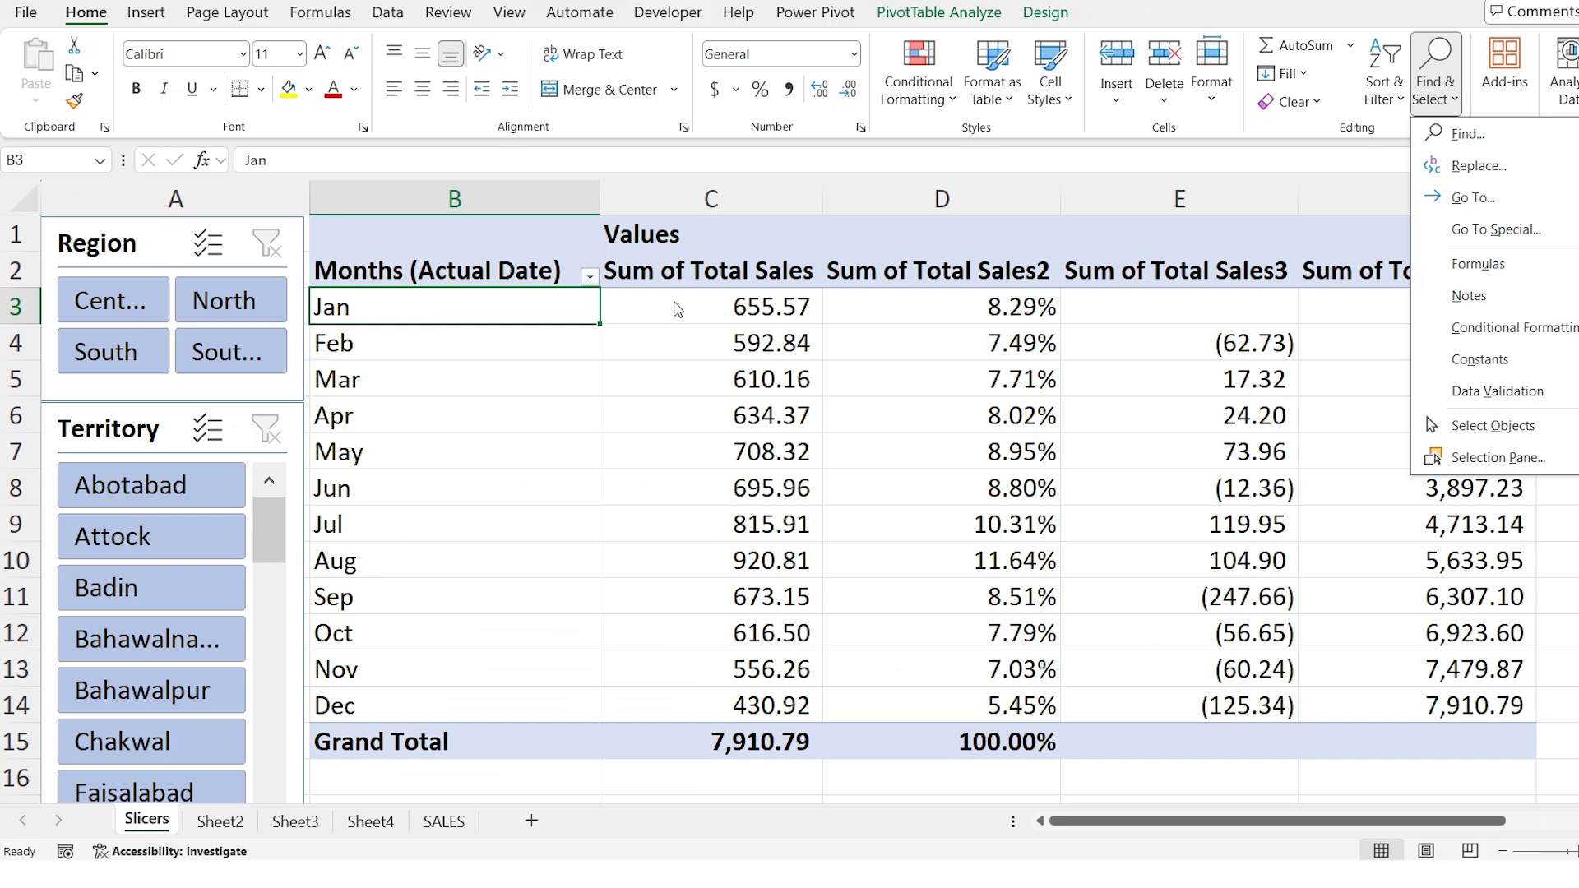
{"action": "left_click", "coordinate": [657, 303]}
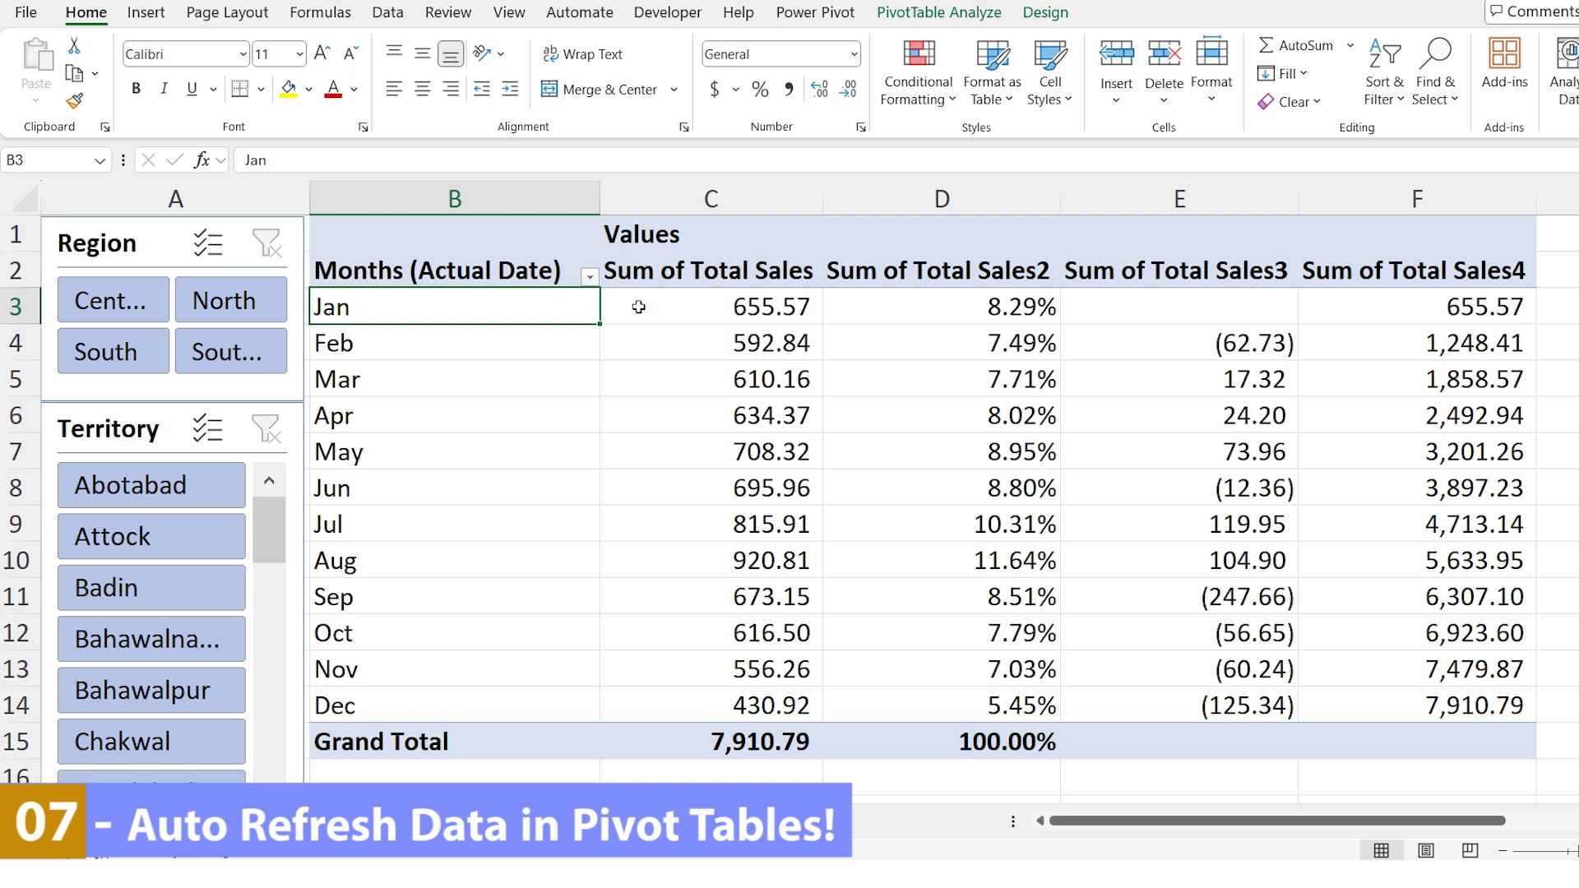
Enable 'Refresh data when opening the file' in the pivot's PivotTable Options
{"action": "right_click", "coordinate": [528, 310]}
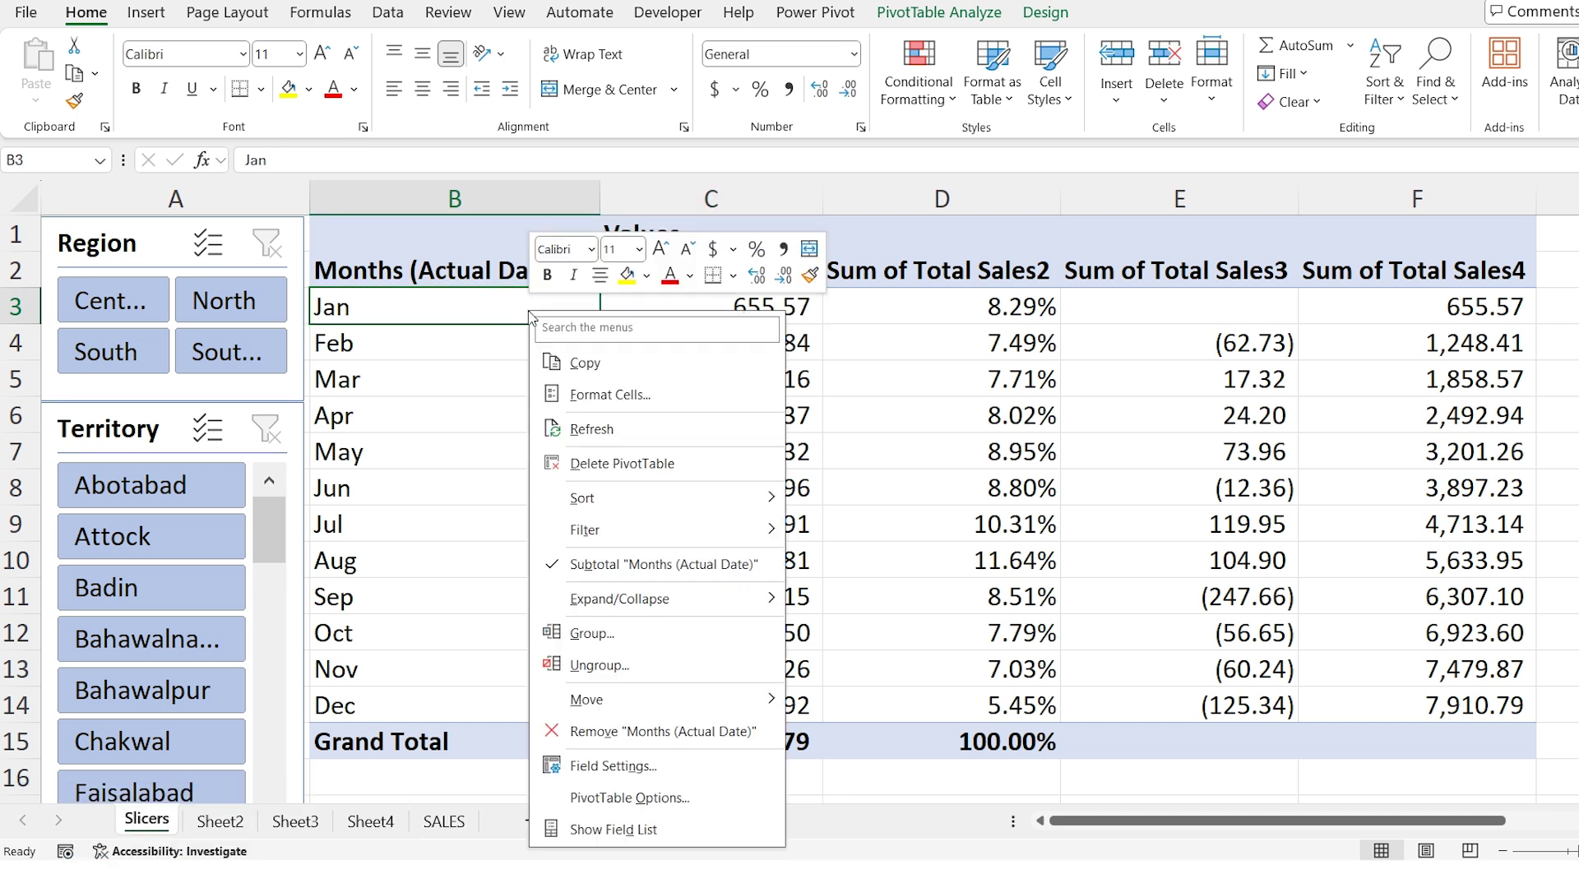
{"action": "left_click", "coordinate": [608, 797]}
{"action": "left_click_drag", "start_coordinate": [588, 297], "coordinate": [699, 117]}
{"action": "left_click", "coordinate": [709, 200]}
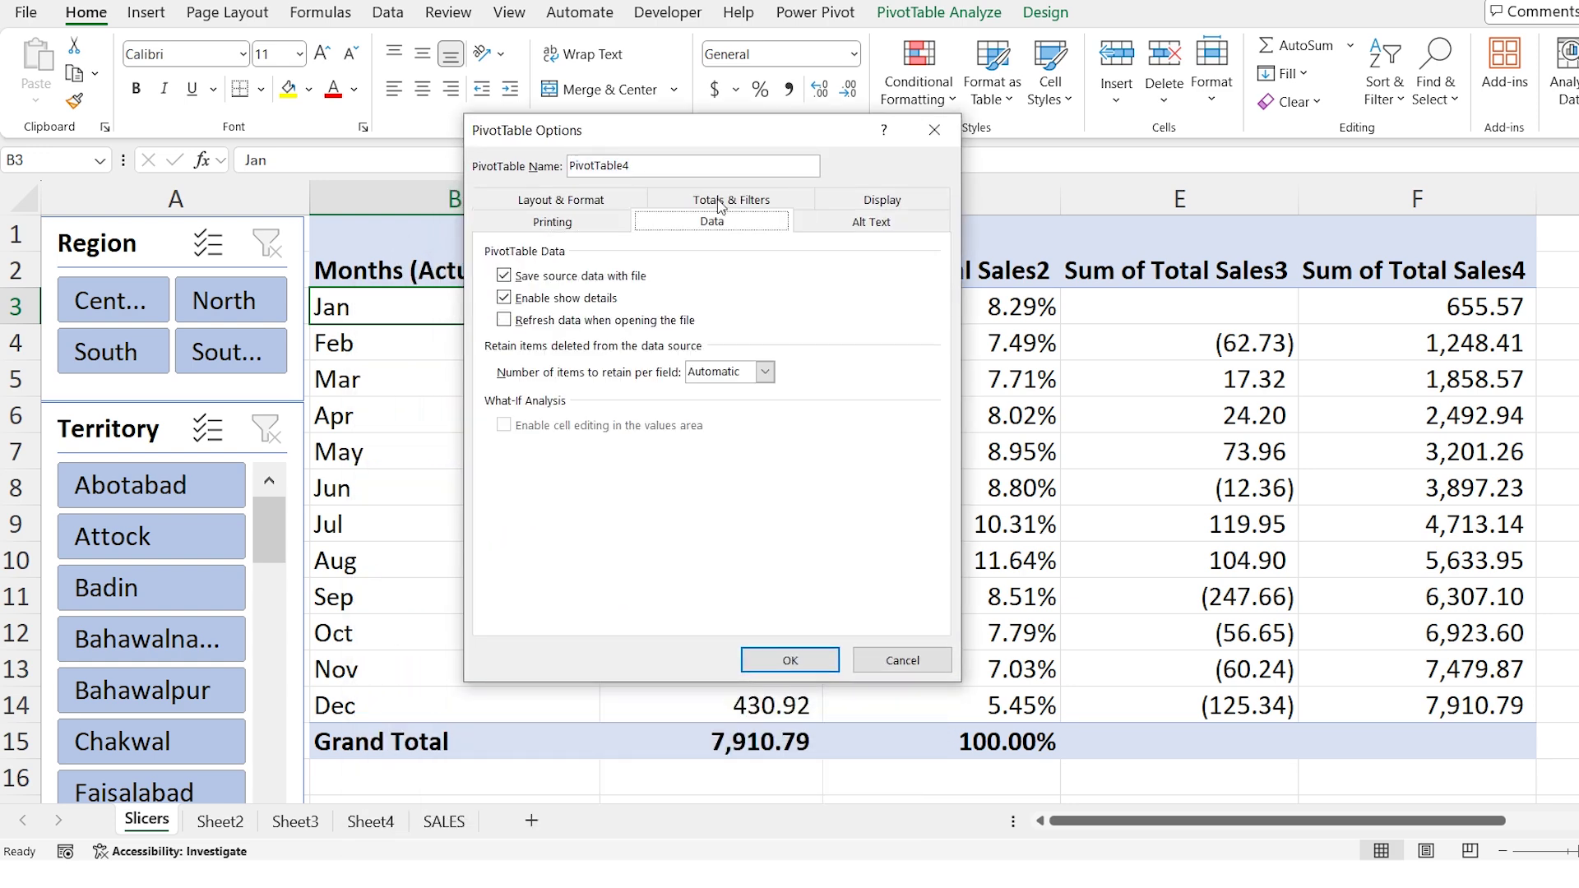
{"action": "left_click", "coordinate": [520, 321]}
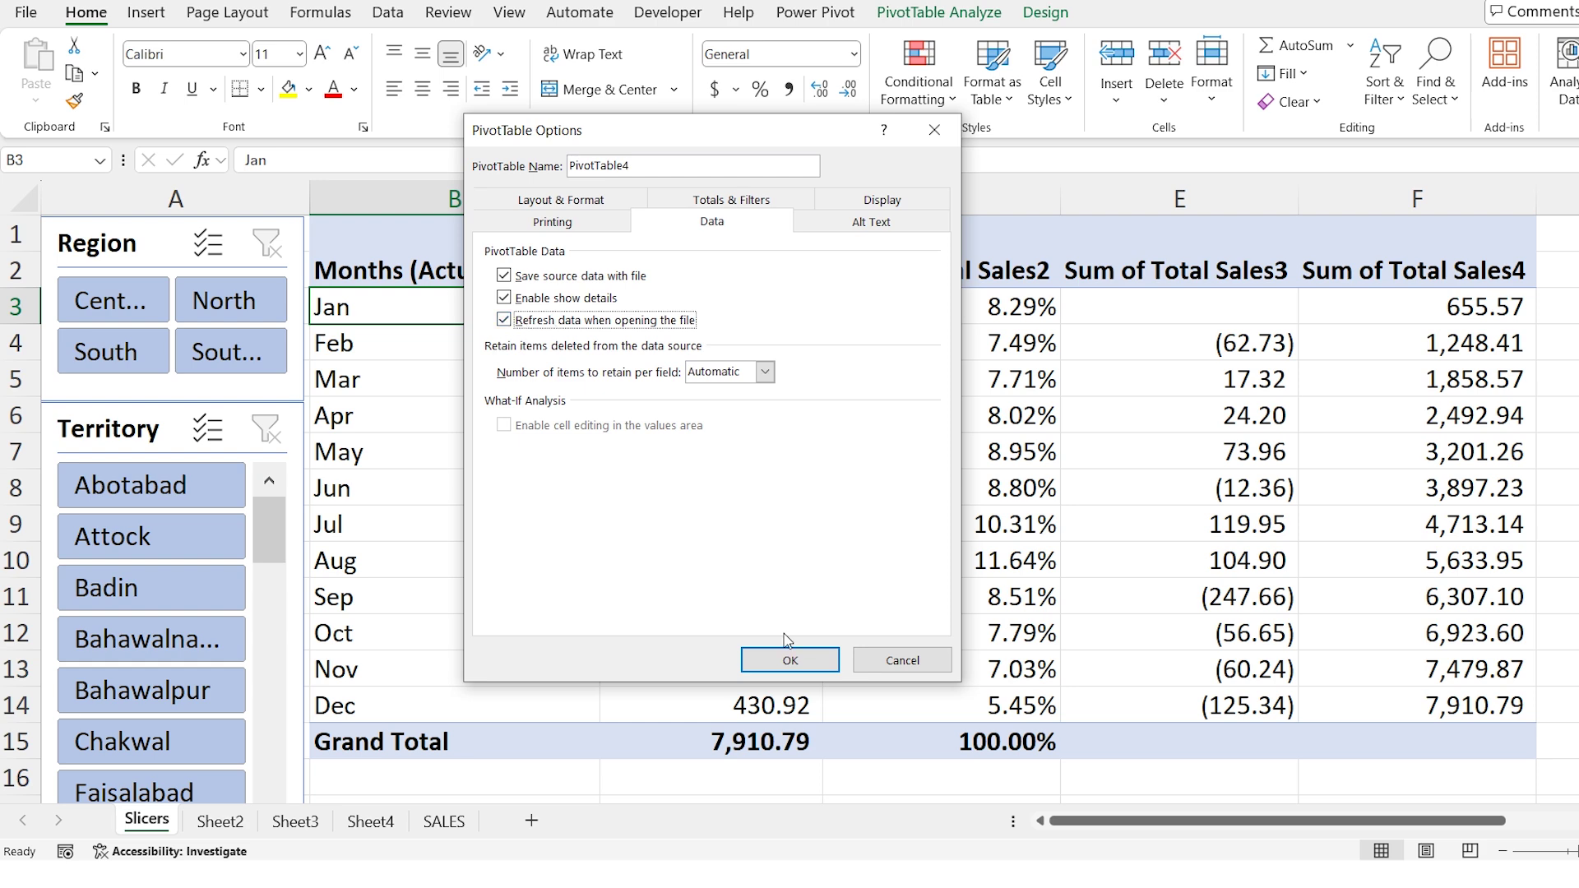
{"action": "left_click", "coordinate": [788, 659]}
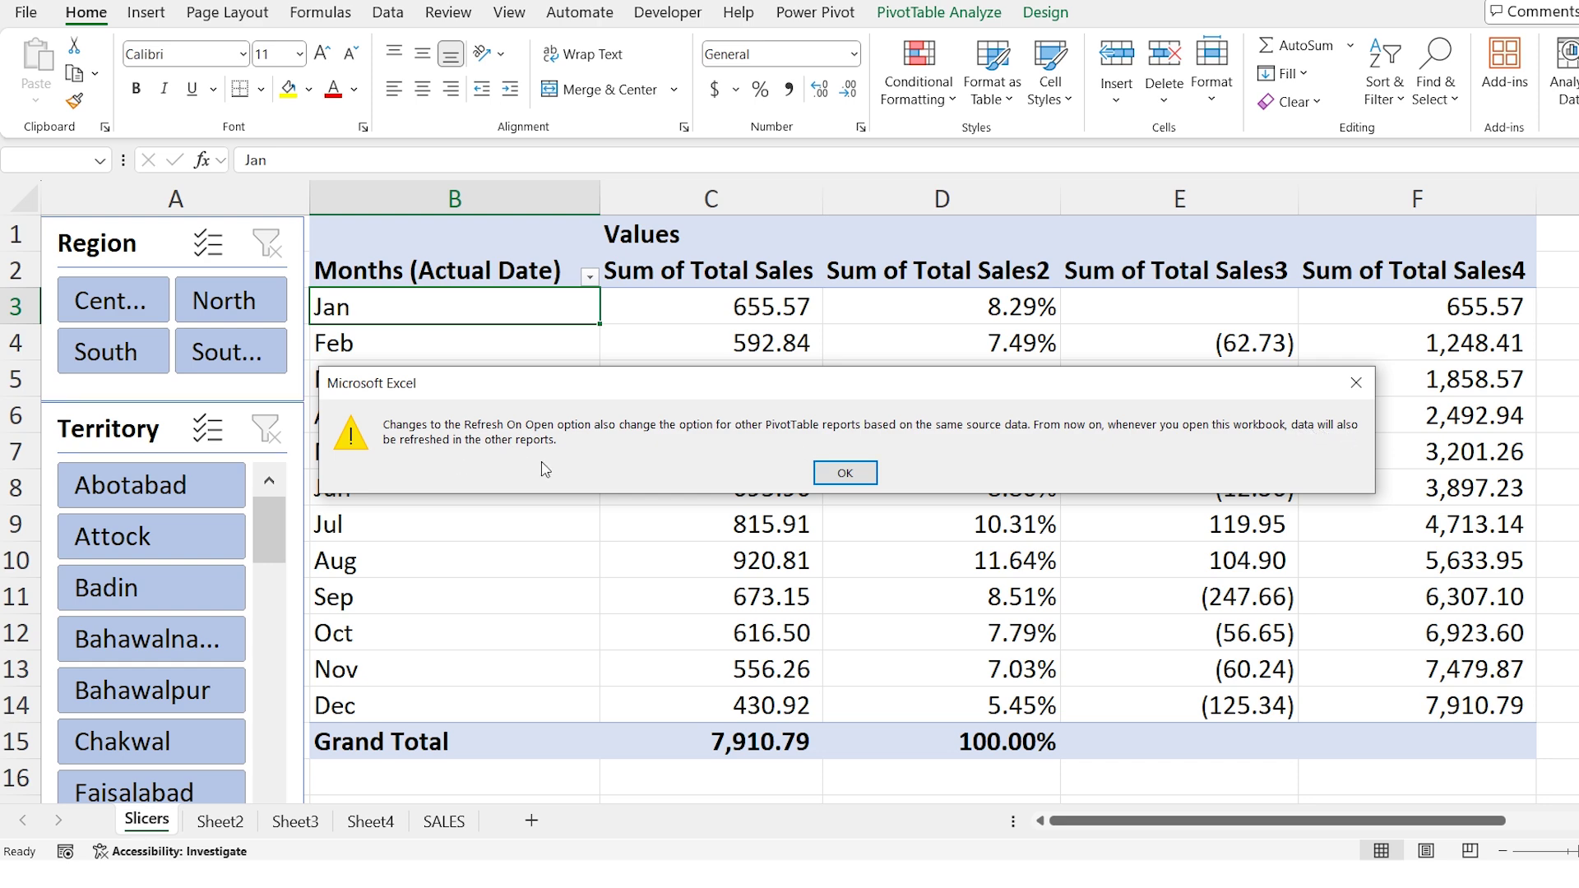
{"action": "left_click", "coordinate": [844, 473]}
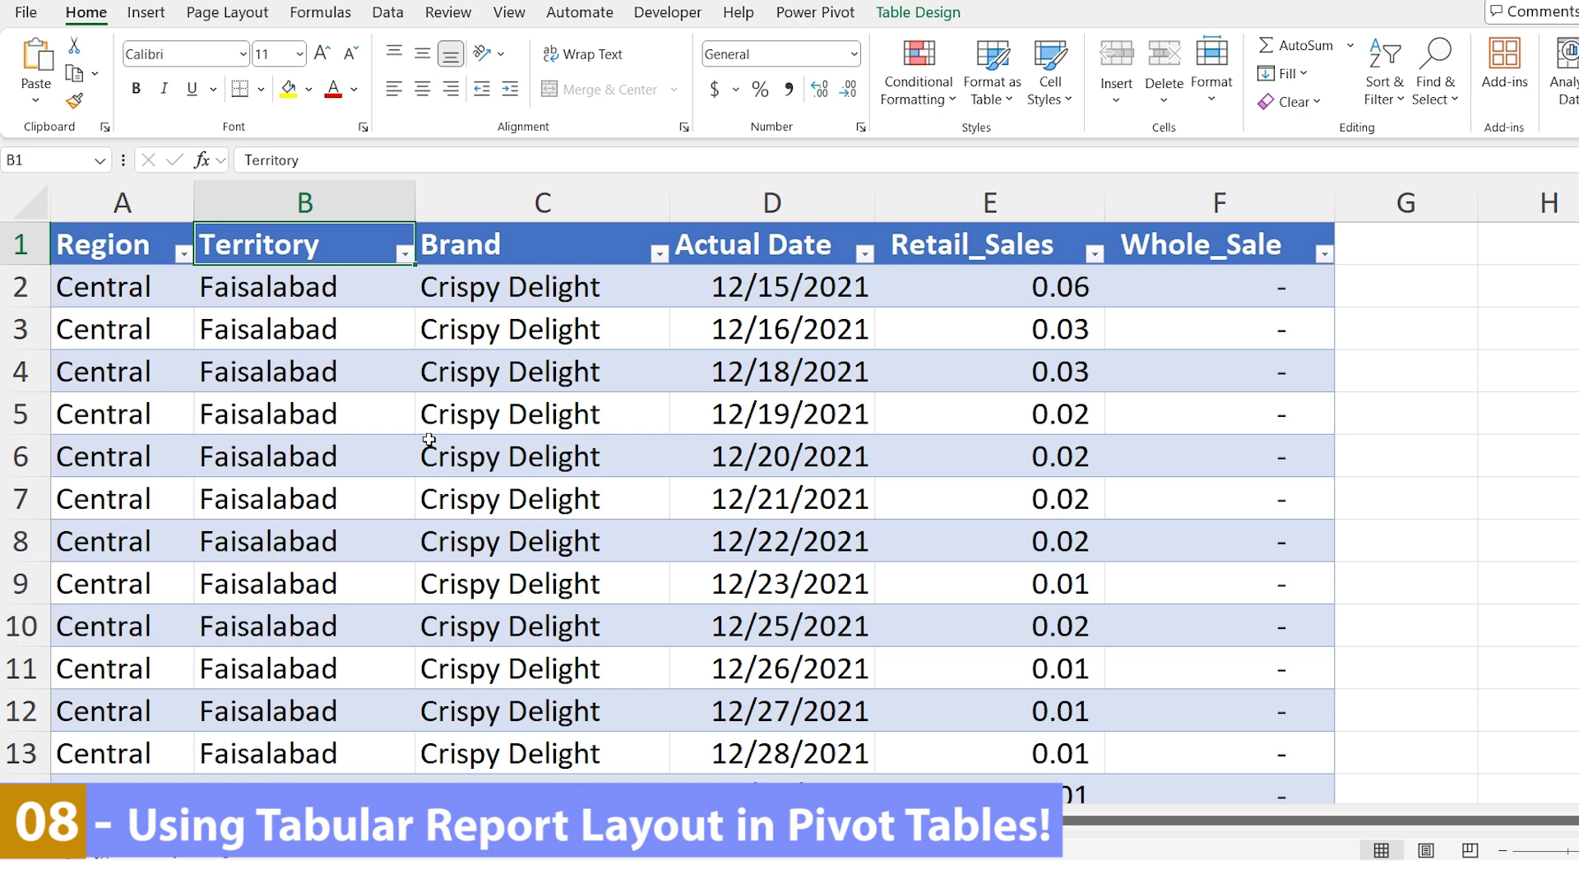
Select the whole SALES table and start inserting a new PivotTable
{"action": "key", "text": "ctrl+a"}
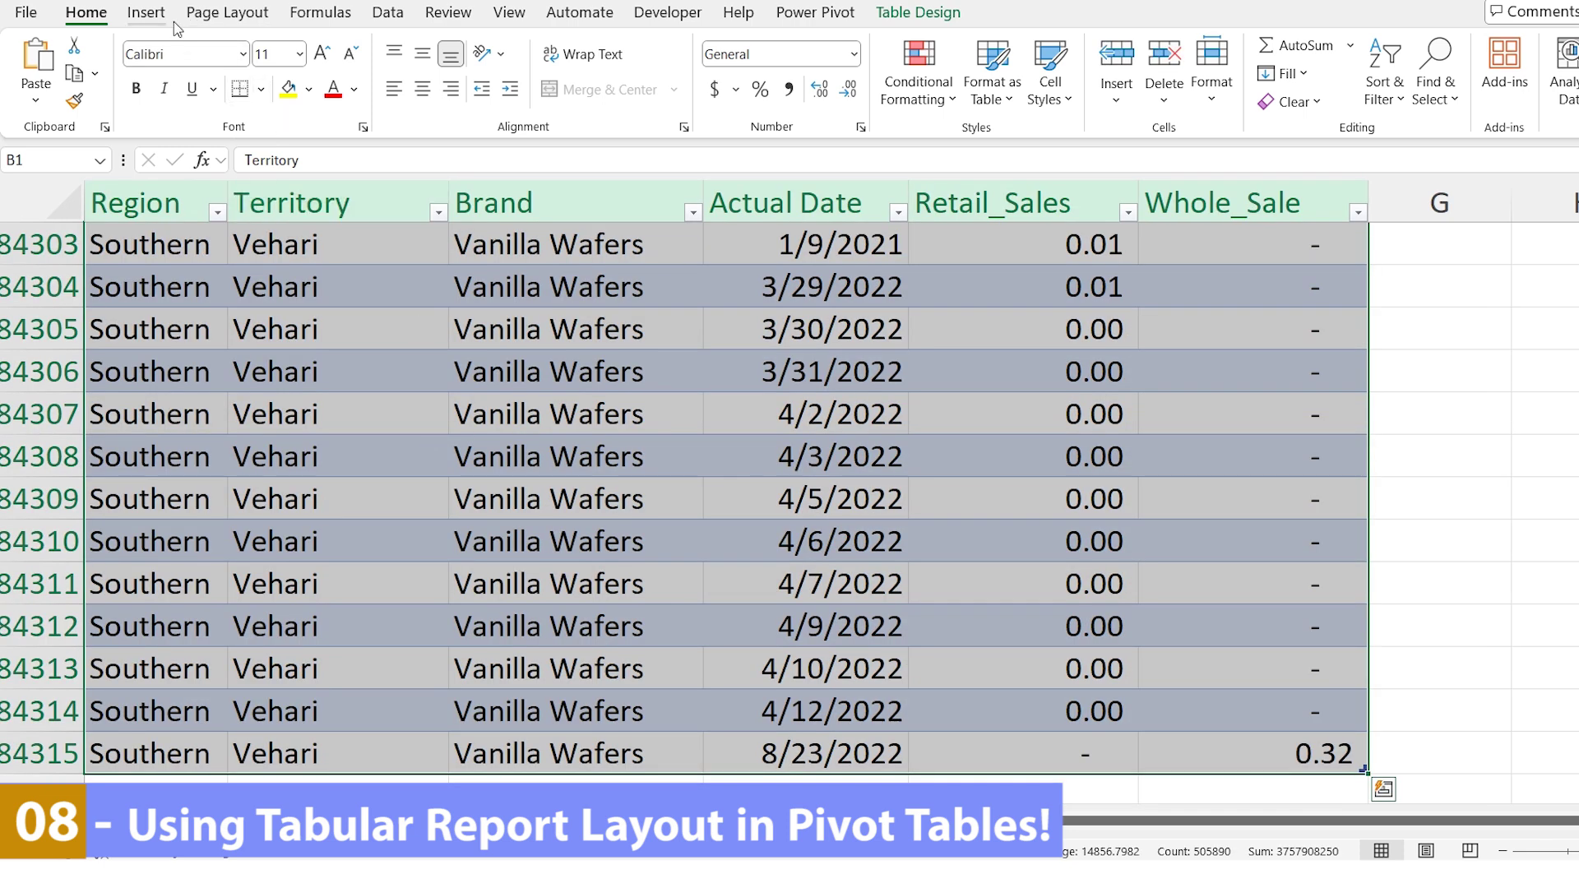
{"action": "left_click", "coordinate": [148, 13]}
{"action": "left_click", "coordinate": [42, 91]}
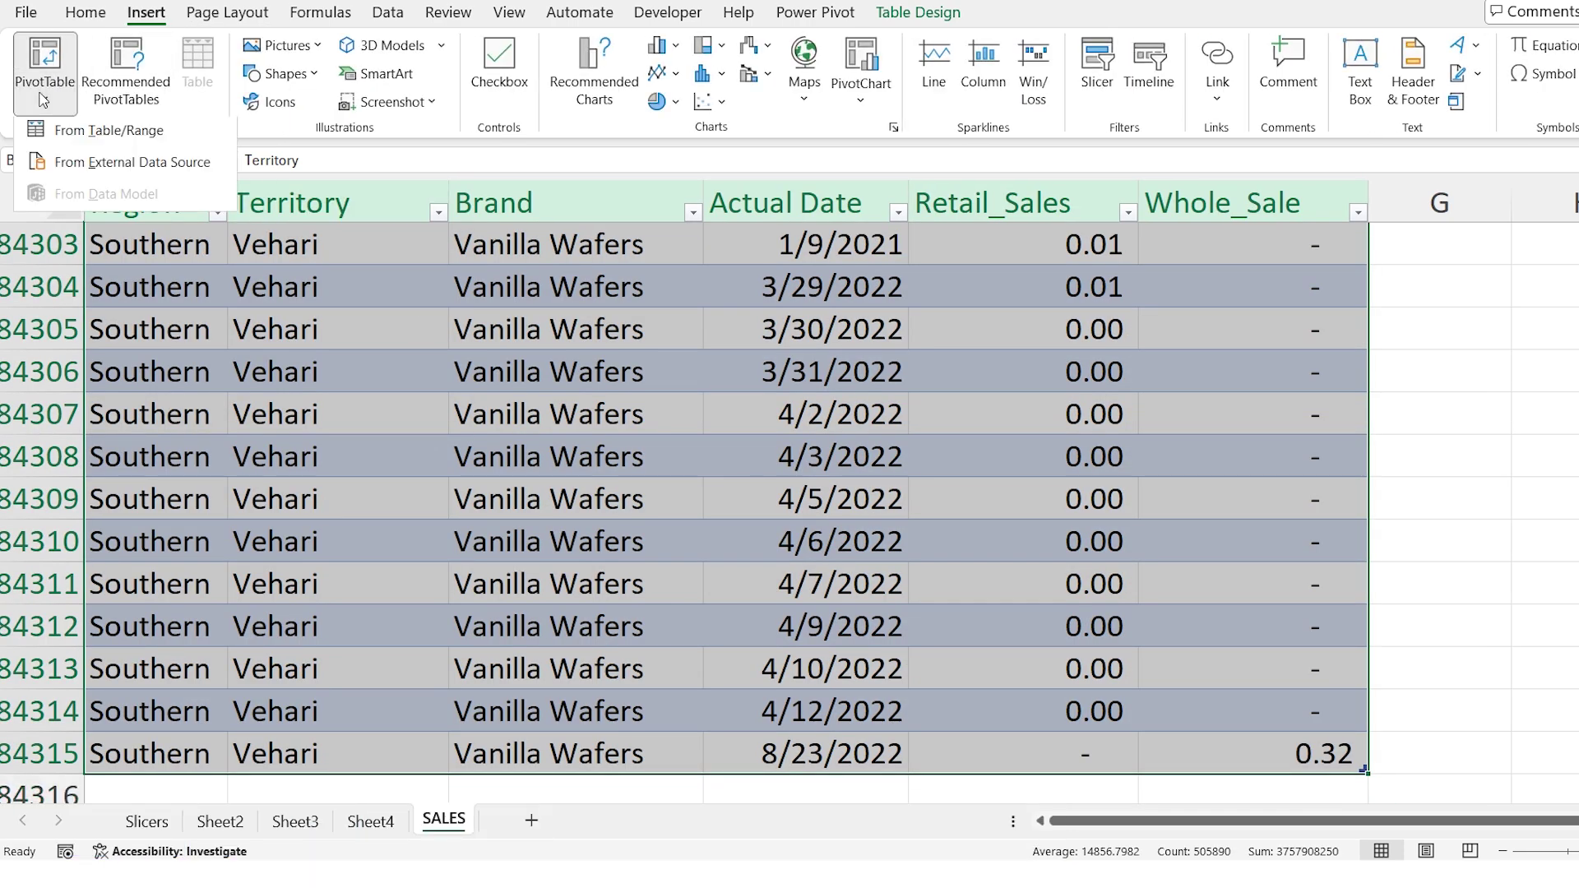
Create a pivot table from the SALES table on a new worksheet
{"action": "left_click", "coordinate": [107, 130]}
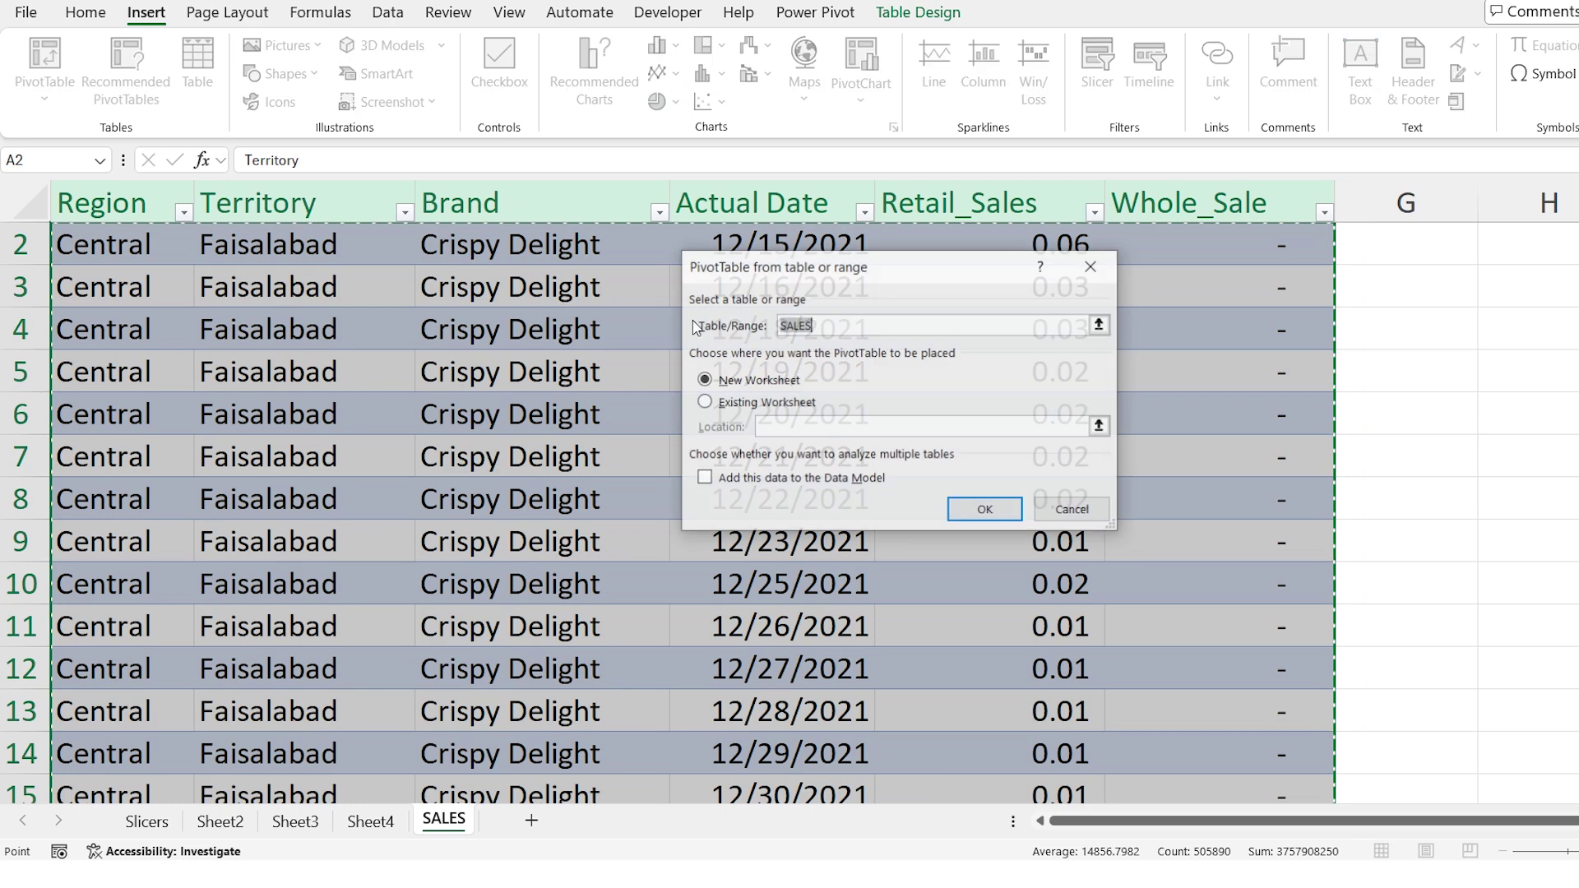
{"action": "left_click", "coordinate": [982, 515]}
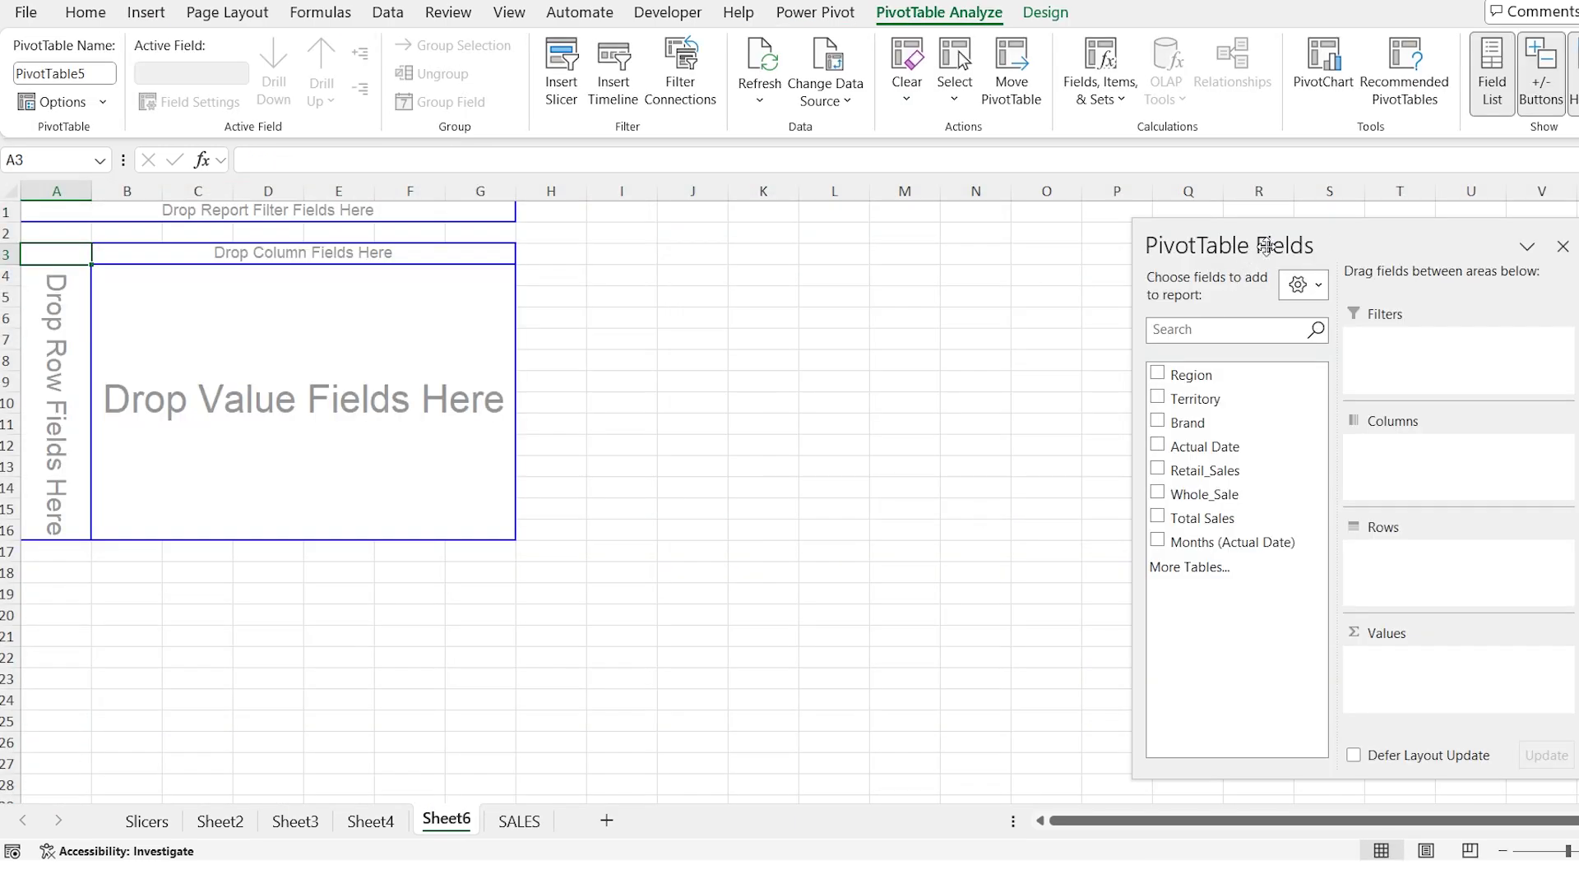
{"action": "left_click_drag", "start_coordinate": [1266, 247], "coordinate": [985, 245]}
{"action": "scroll", "coordinate": [986, 244], "scroll_direction": "up", "scroll_amount": 2}
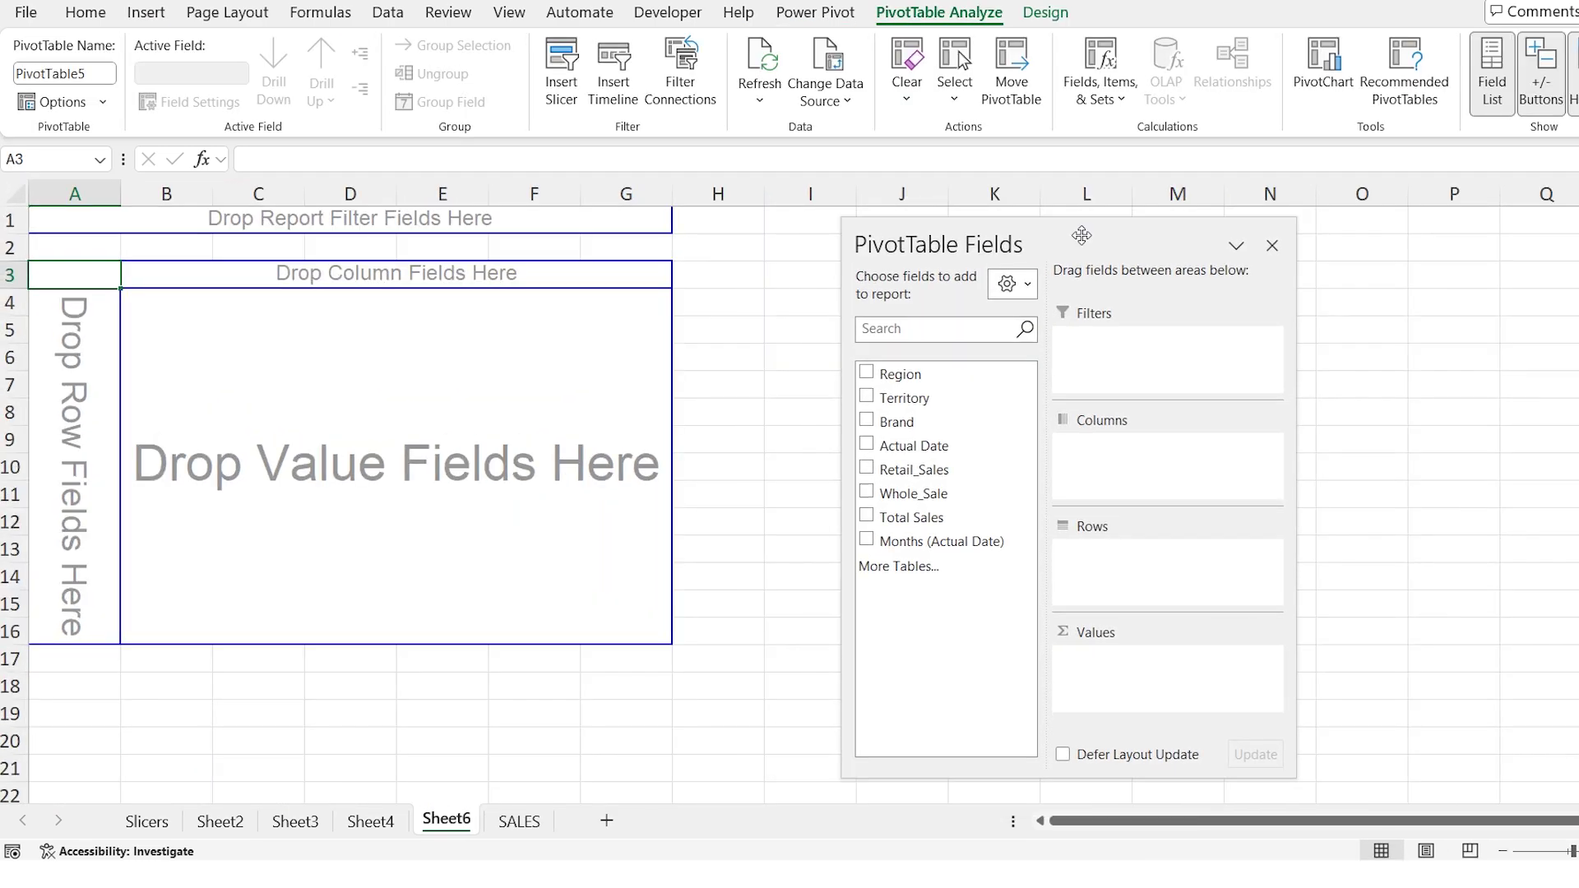
Put Region and Territory in Rows and sum Total Sales in Values
{"action": "left_click_drag", "start_coordinate": [907, 367], "coordinate": [1128, 555]}
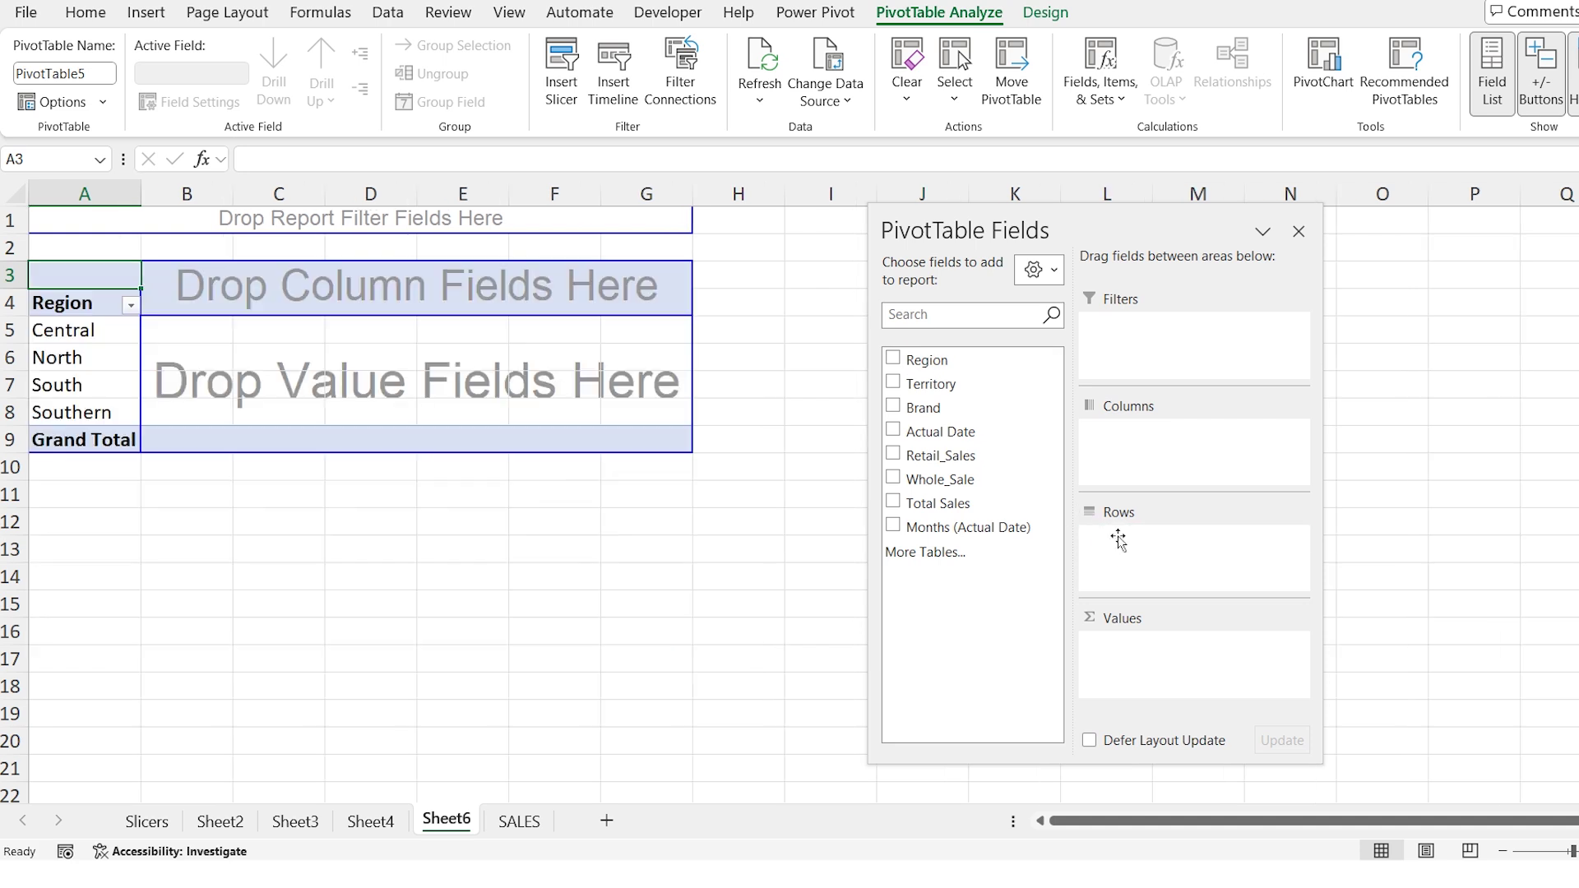
{"action": "left_click_drag", "start_coordinate": [929, 383], "coordinate": [1126, 565]}
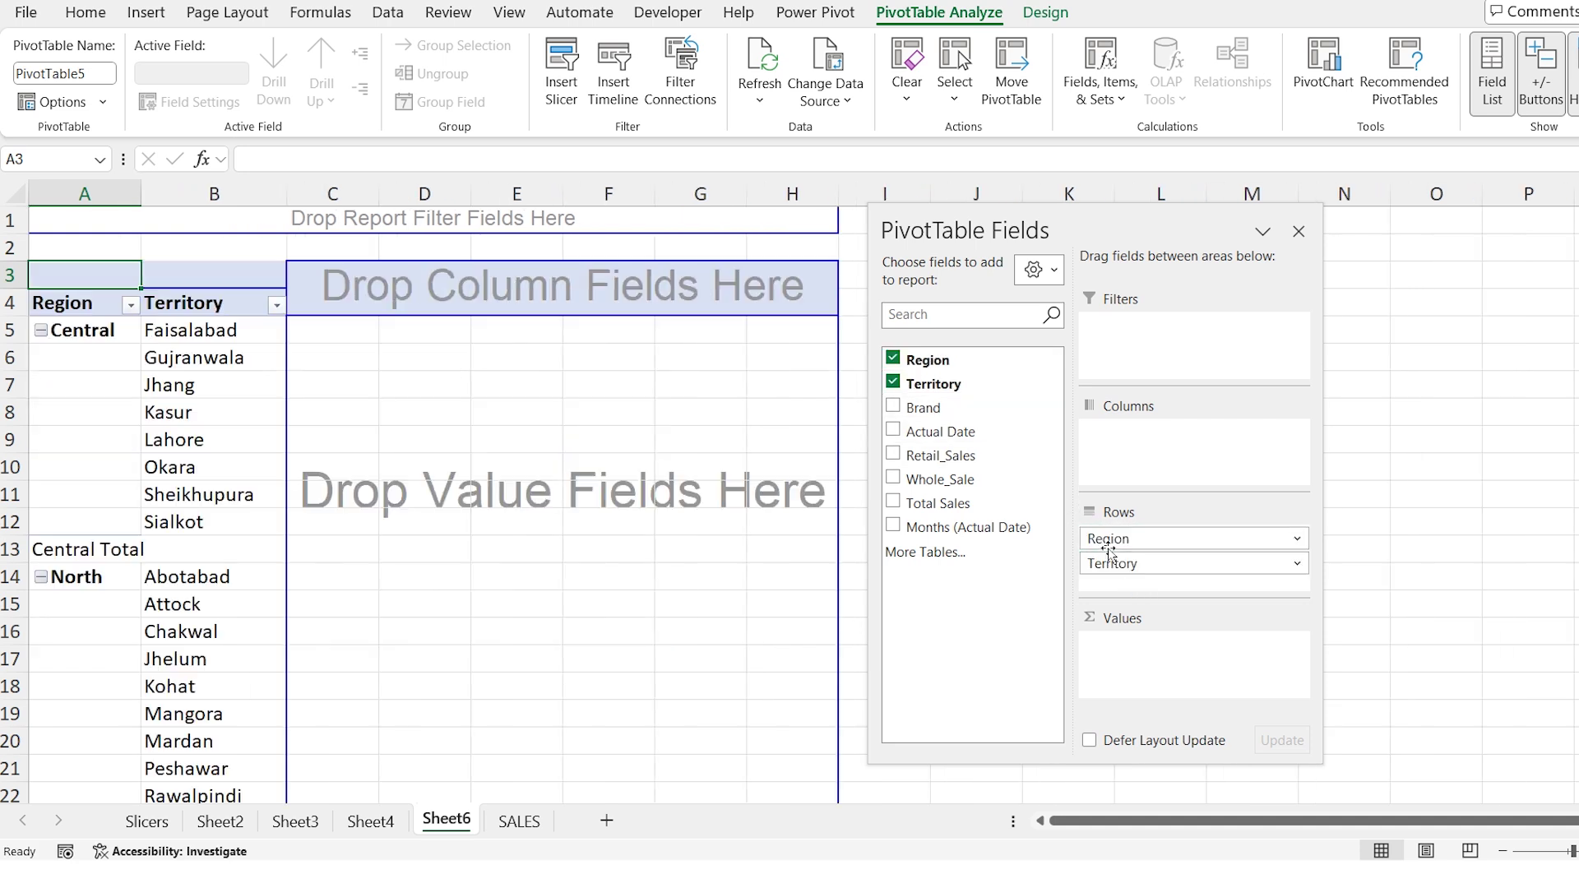
{"action": "left_click_drag", "start_coordinate": [938, 503], "coordinate": [1151, 654]}
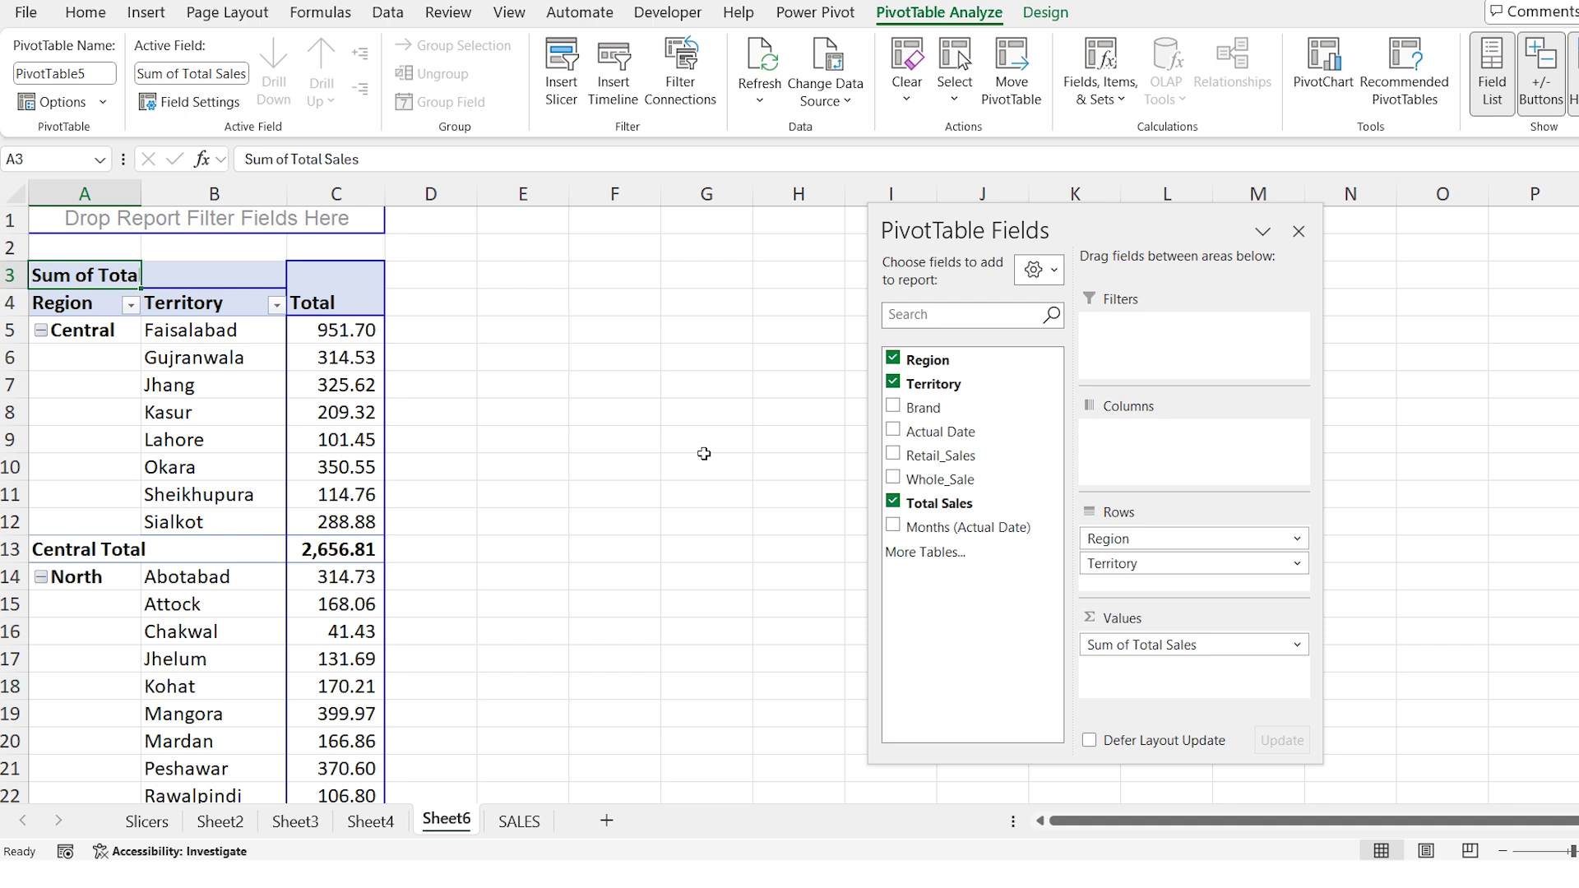
{"action": "left_click", "coordinate": [1045, 12]}
{"action": "left_click", "coordinate": [185, 100]}
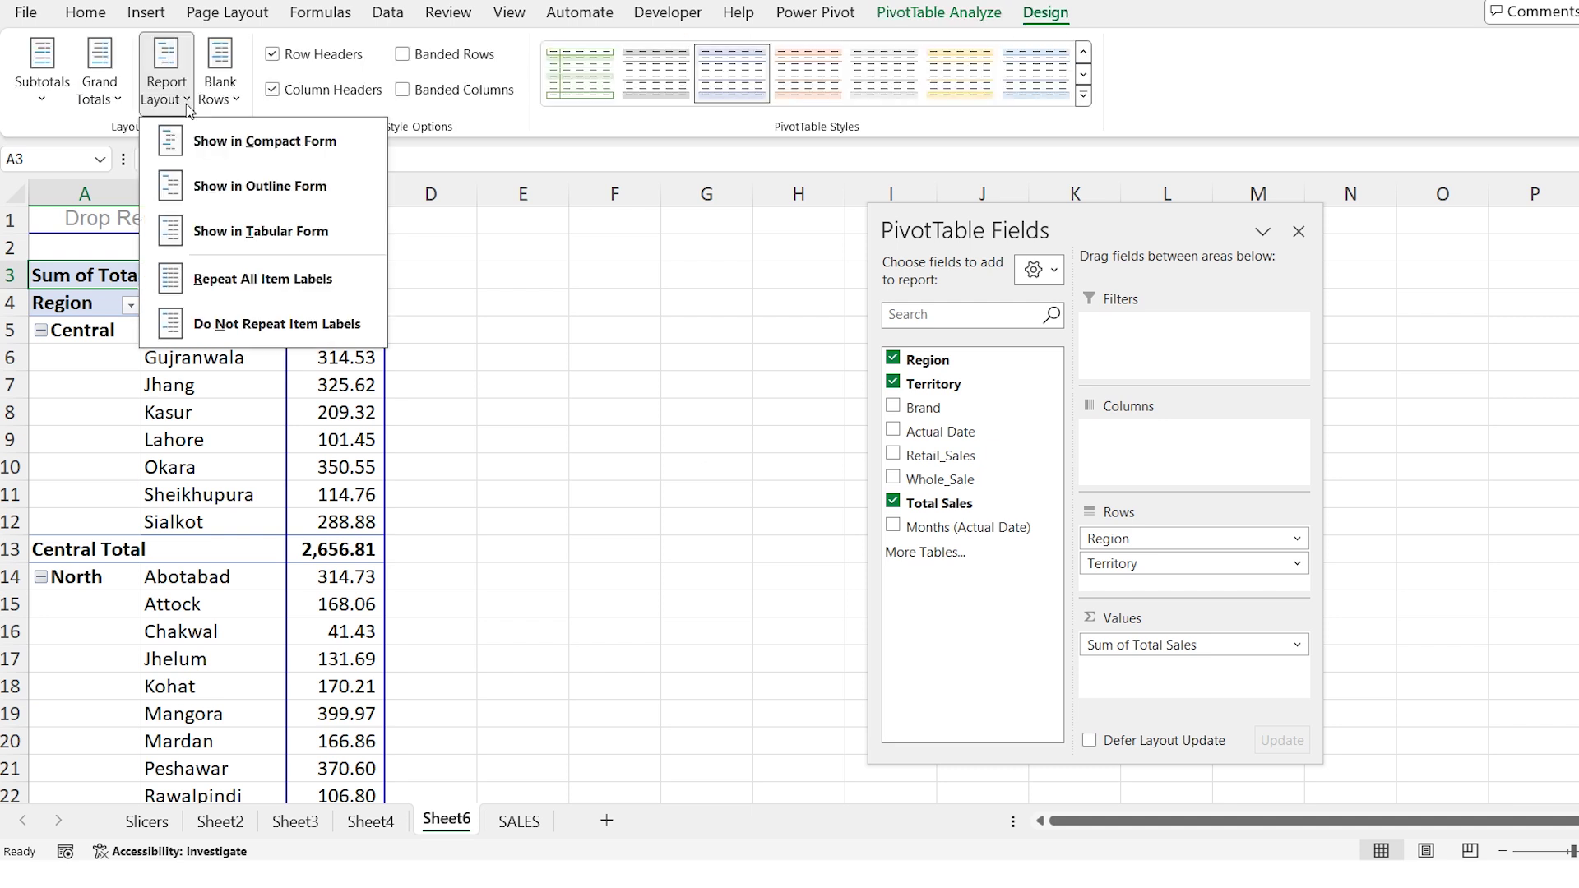
Change the Region/Territory pivot from compact to tabular form and repeat all item labels
{"action": "left_click", "coordinate": [230, 143]}
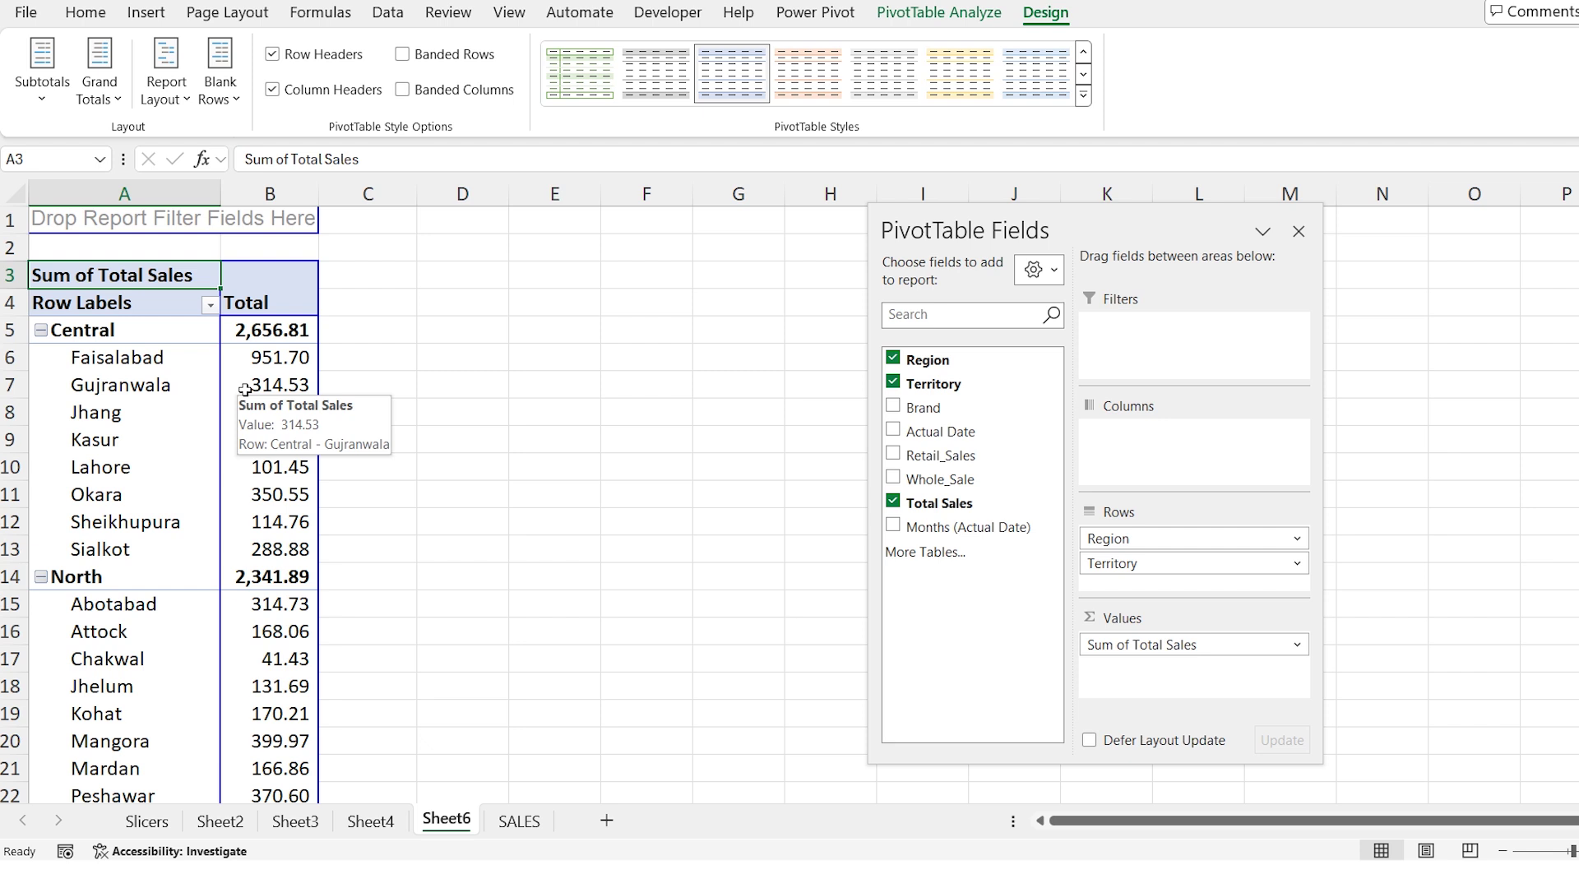
{"action": "left_click", "coordinate": [175, 102]}
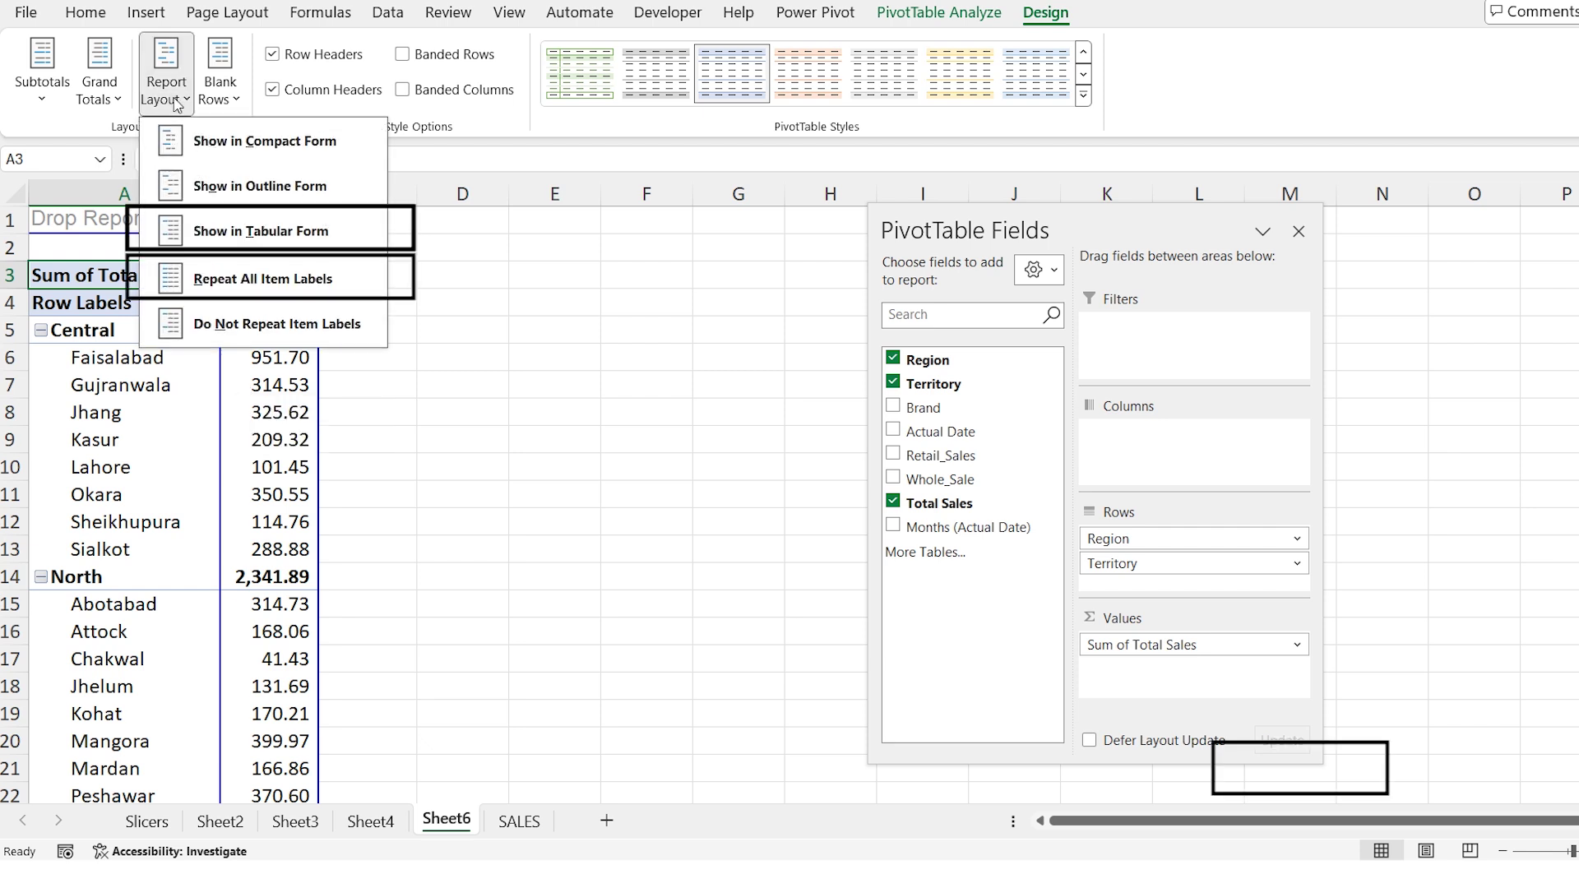
{"action": "left_click", "coordinate": [246, 231]}
{"action": "left_click", "coordinate": [166, 91]}
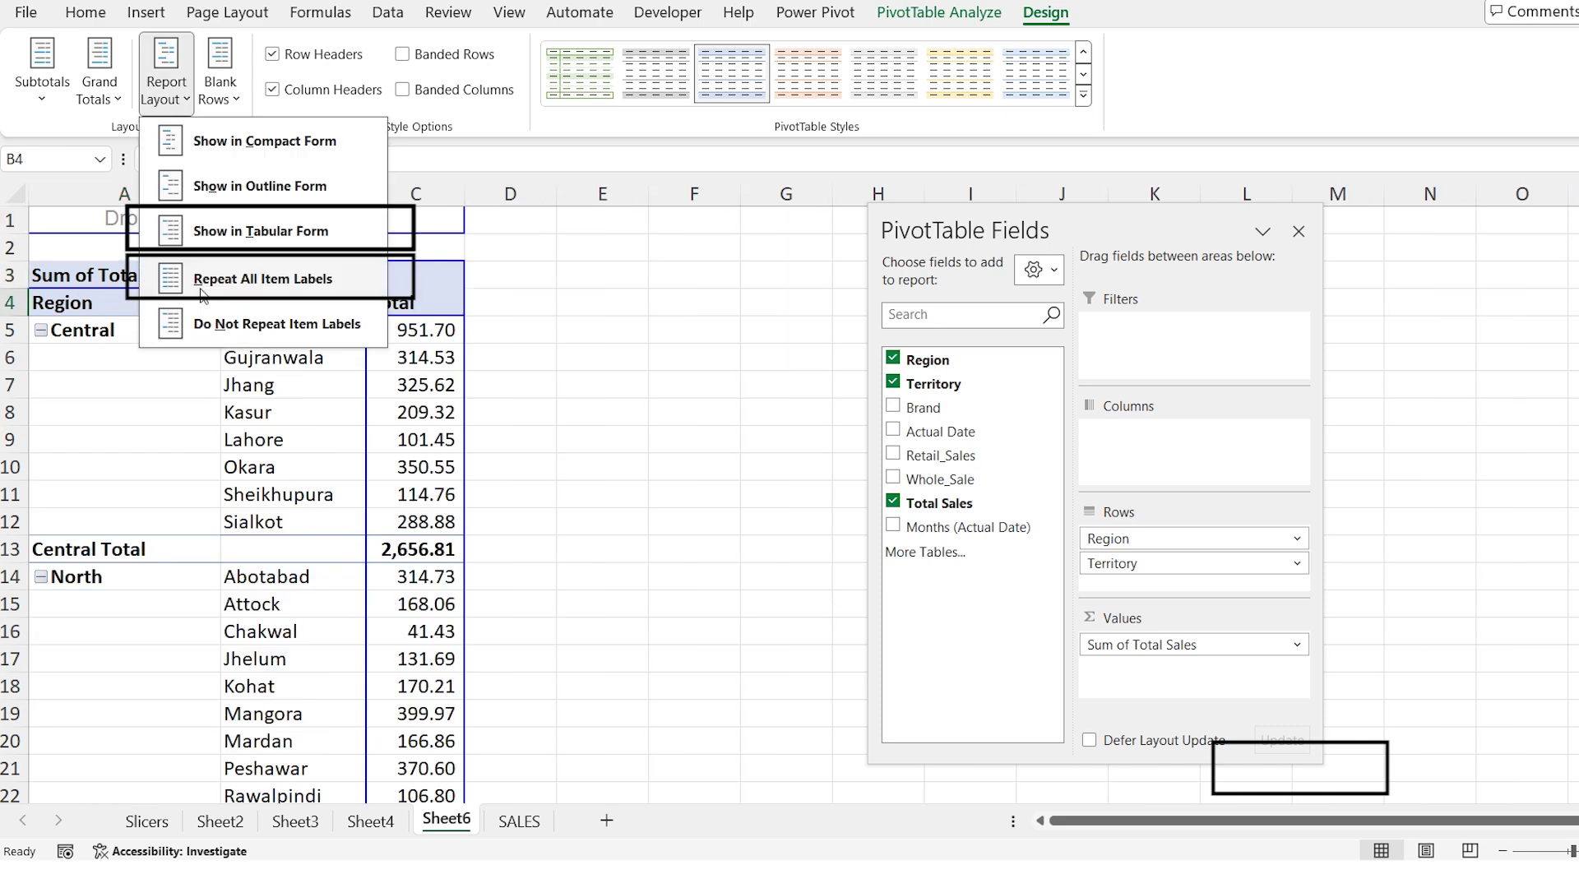
{"action": "left_click", "coordinate": [201, 282]}
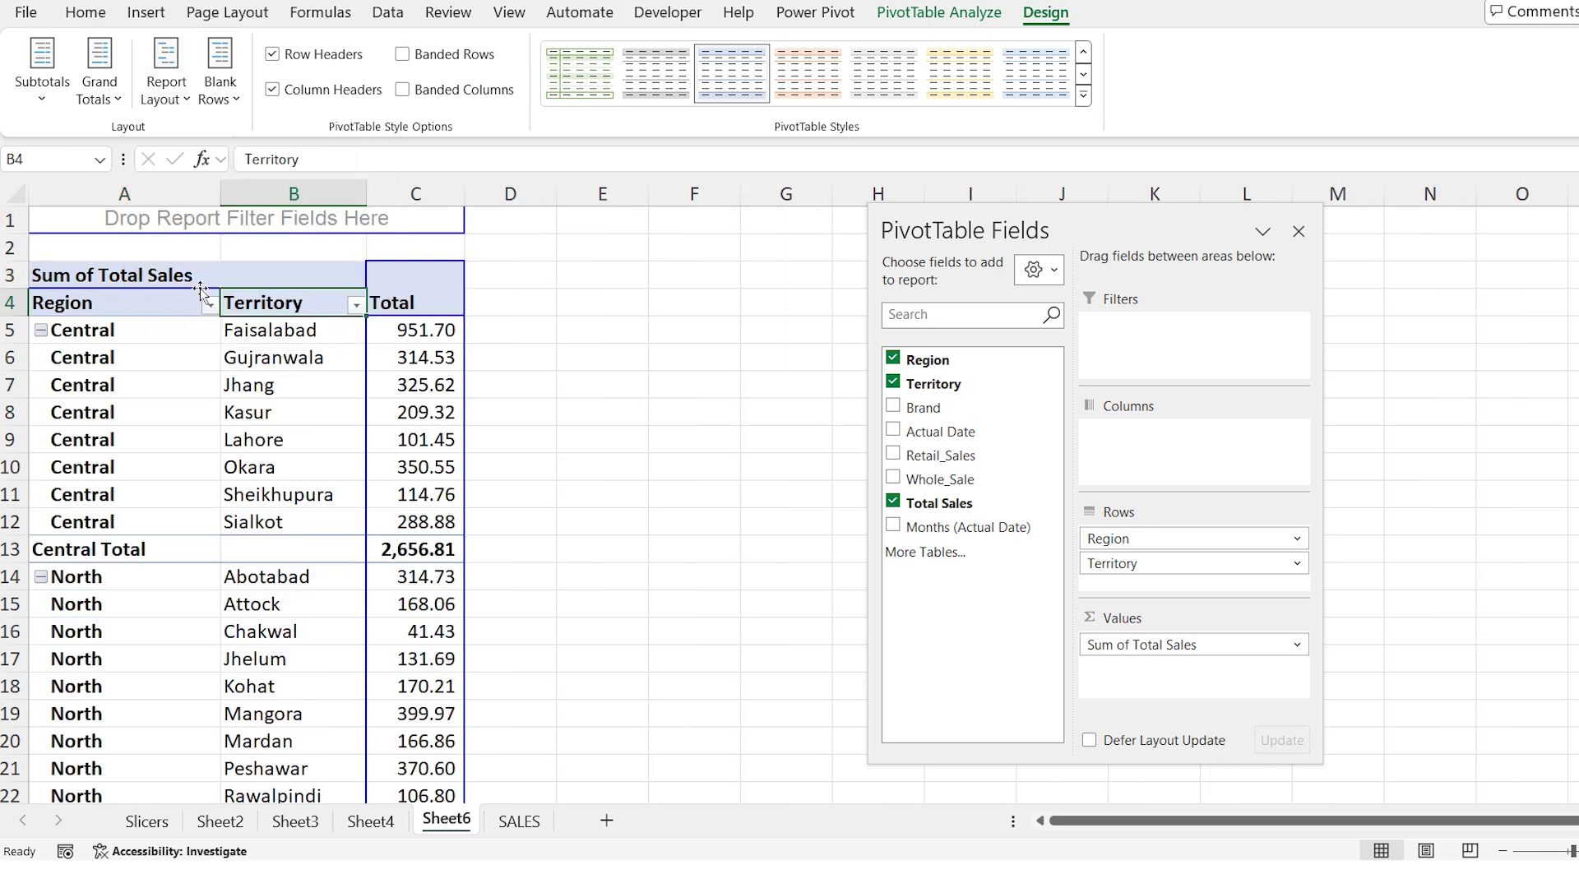
{"action": "left_click", "coordinate": [419, 305]}
{"action": "scroll", "coordinate": [402, 339], "scroll_direction": "down", "scroll_amount": 1}
{"action": "scroll", "coordinate": [402, 339], "scroll_direction": "down", "scroll_amount": 4}
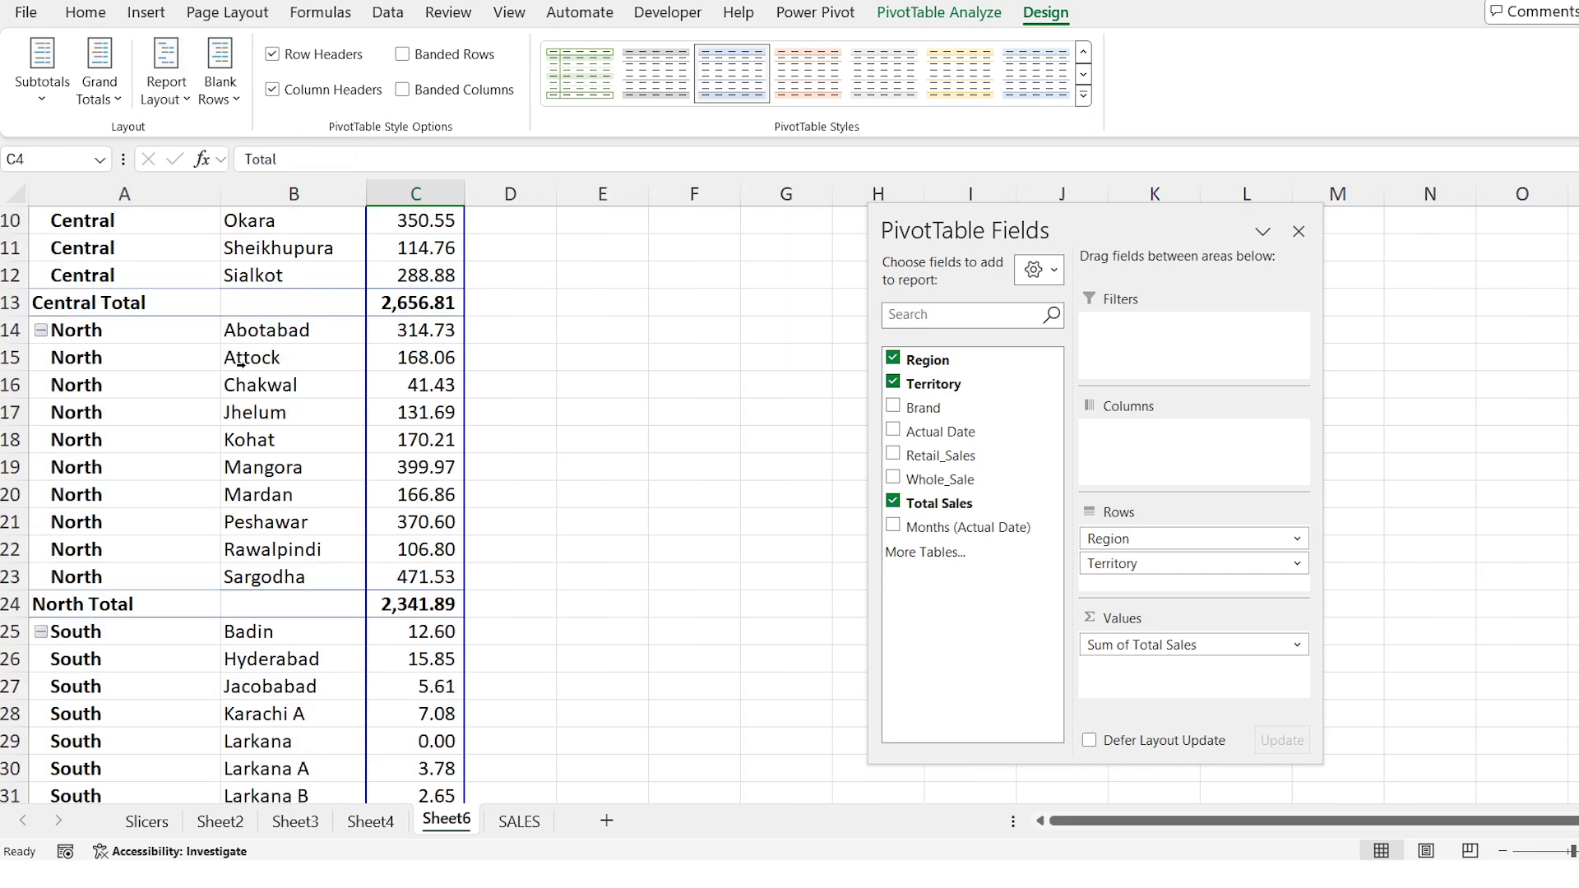
{"action": "scroll", "coordinate": [239, 359], "scroll_direction": "up", "scroll_amount": 5}
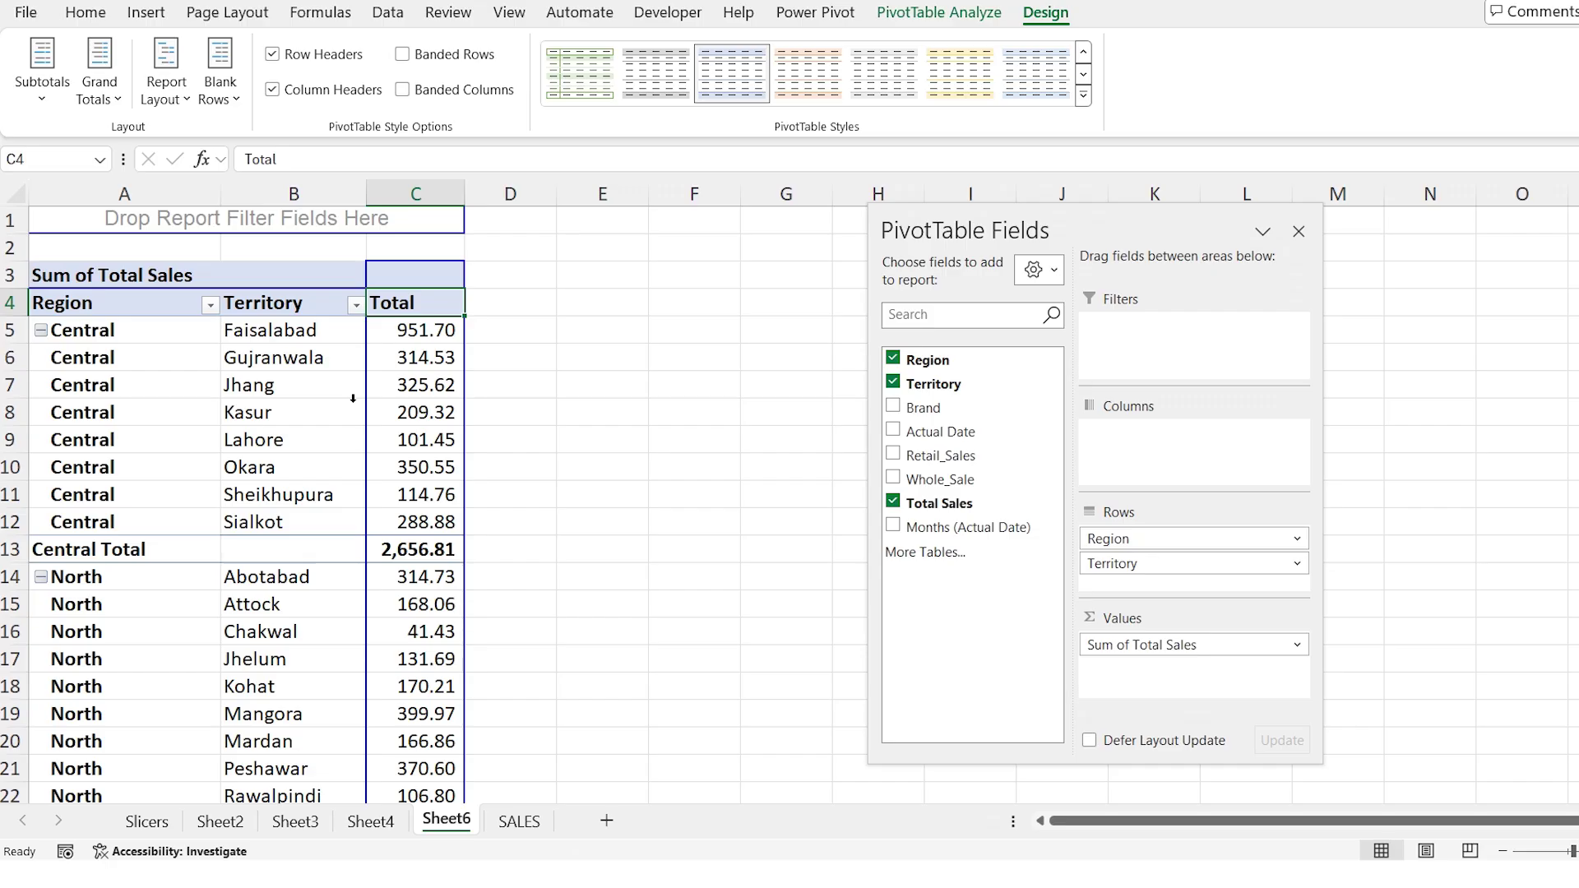
Remove Region from the rows and filter Territory to the top 5 by total sales
{"action": "left_click_drag", "start_coordinate": [1110, 538], "coordinate": [740, 485]}
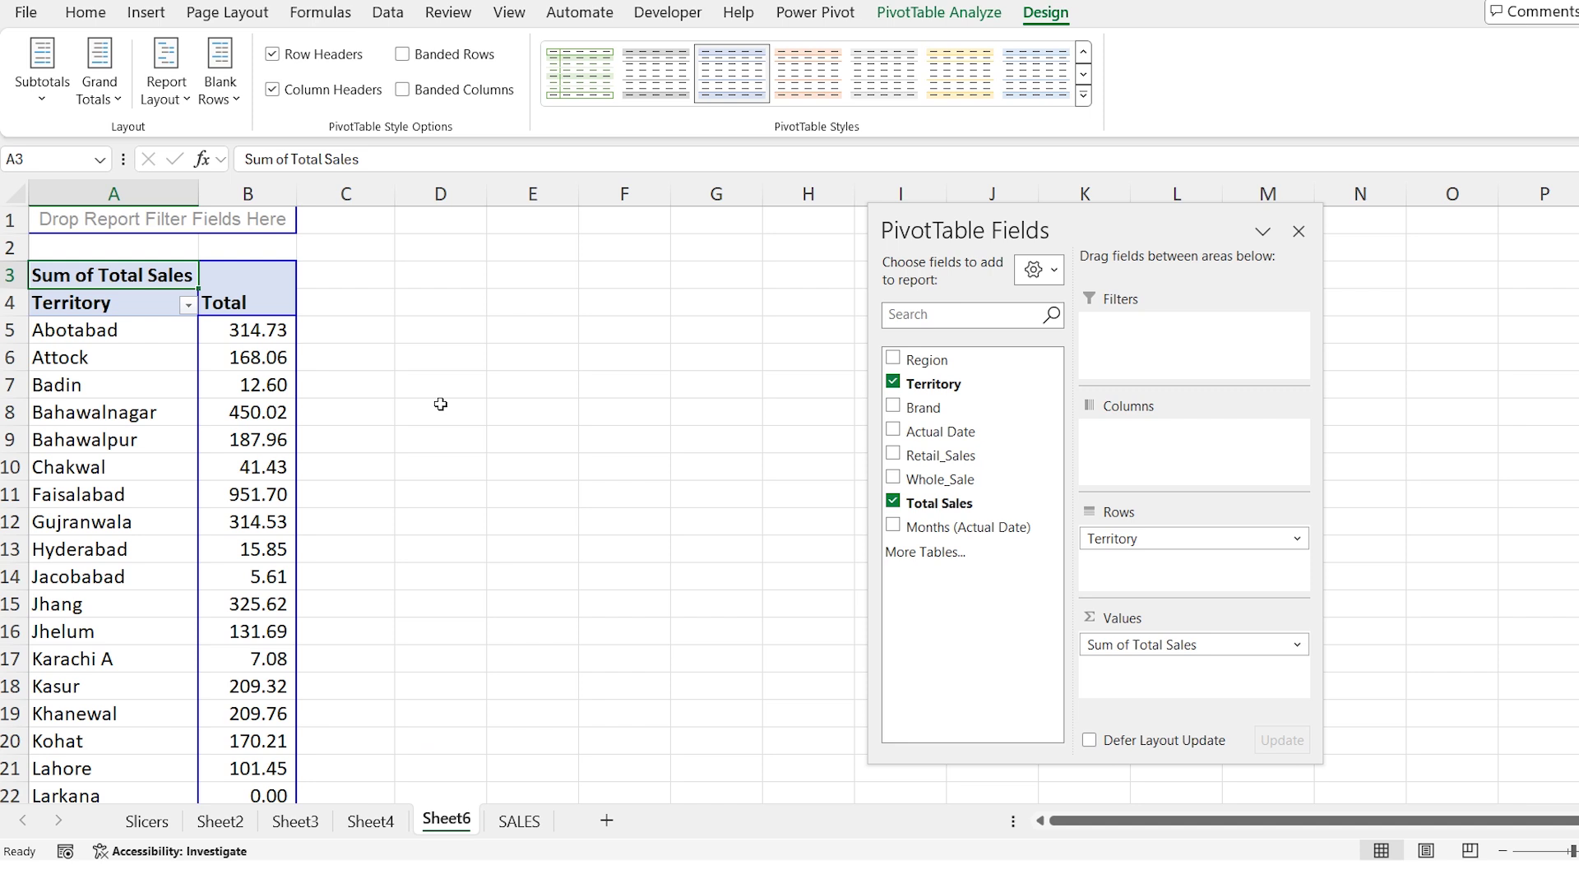
{"action": "left_click", "coordinate": [134, 334]}
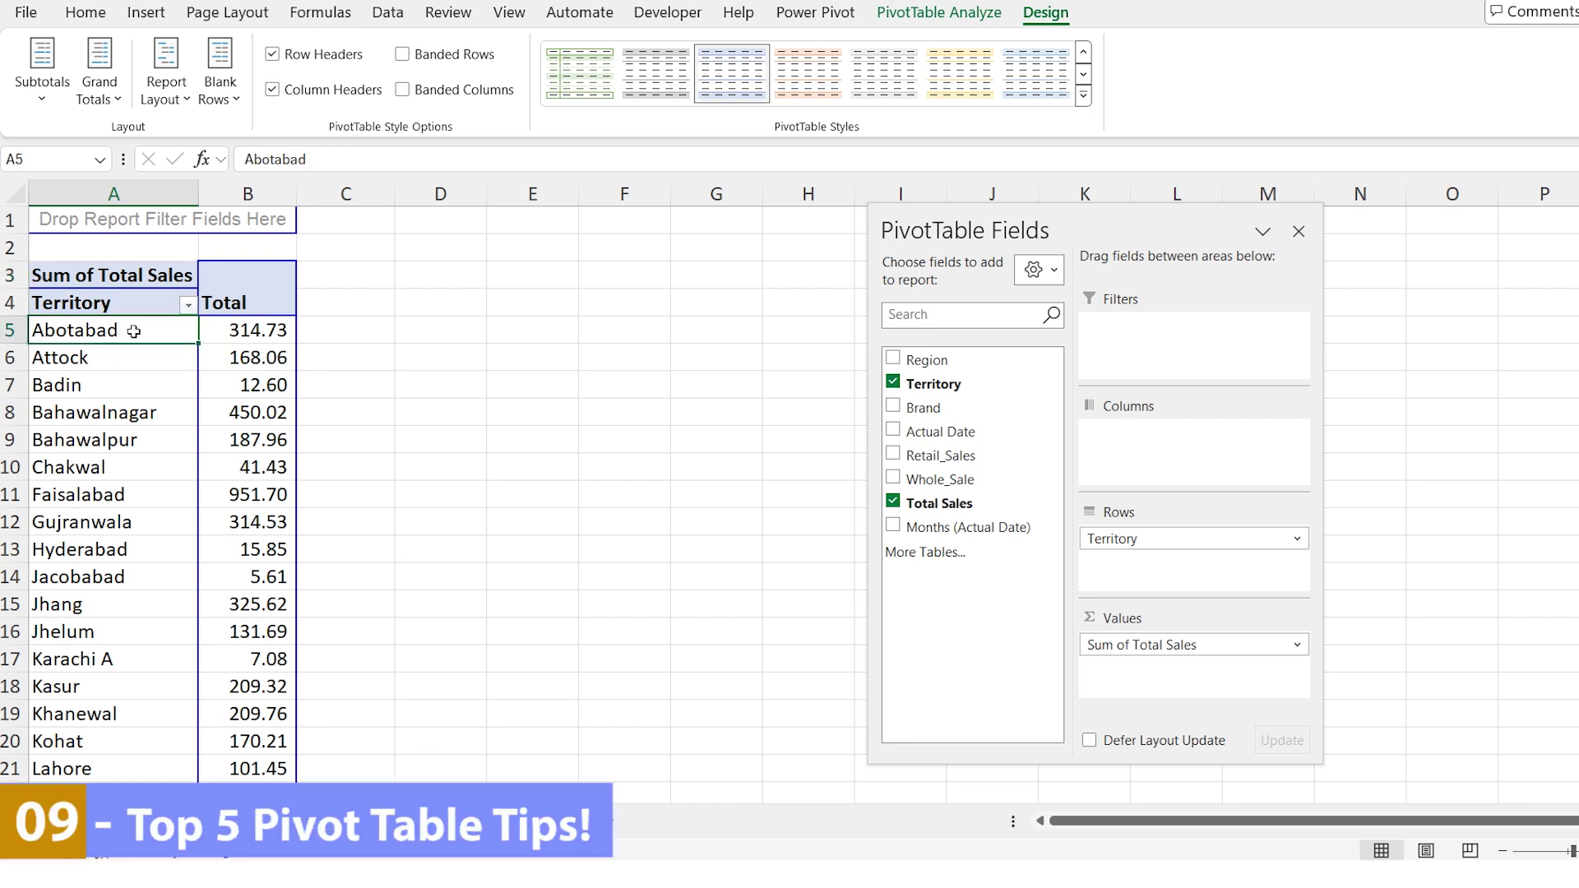
{"action": "right_click", "coordinate": [138, 336]}
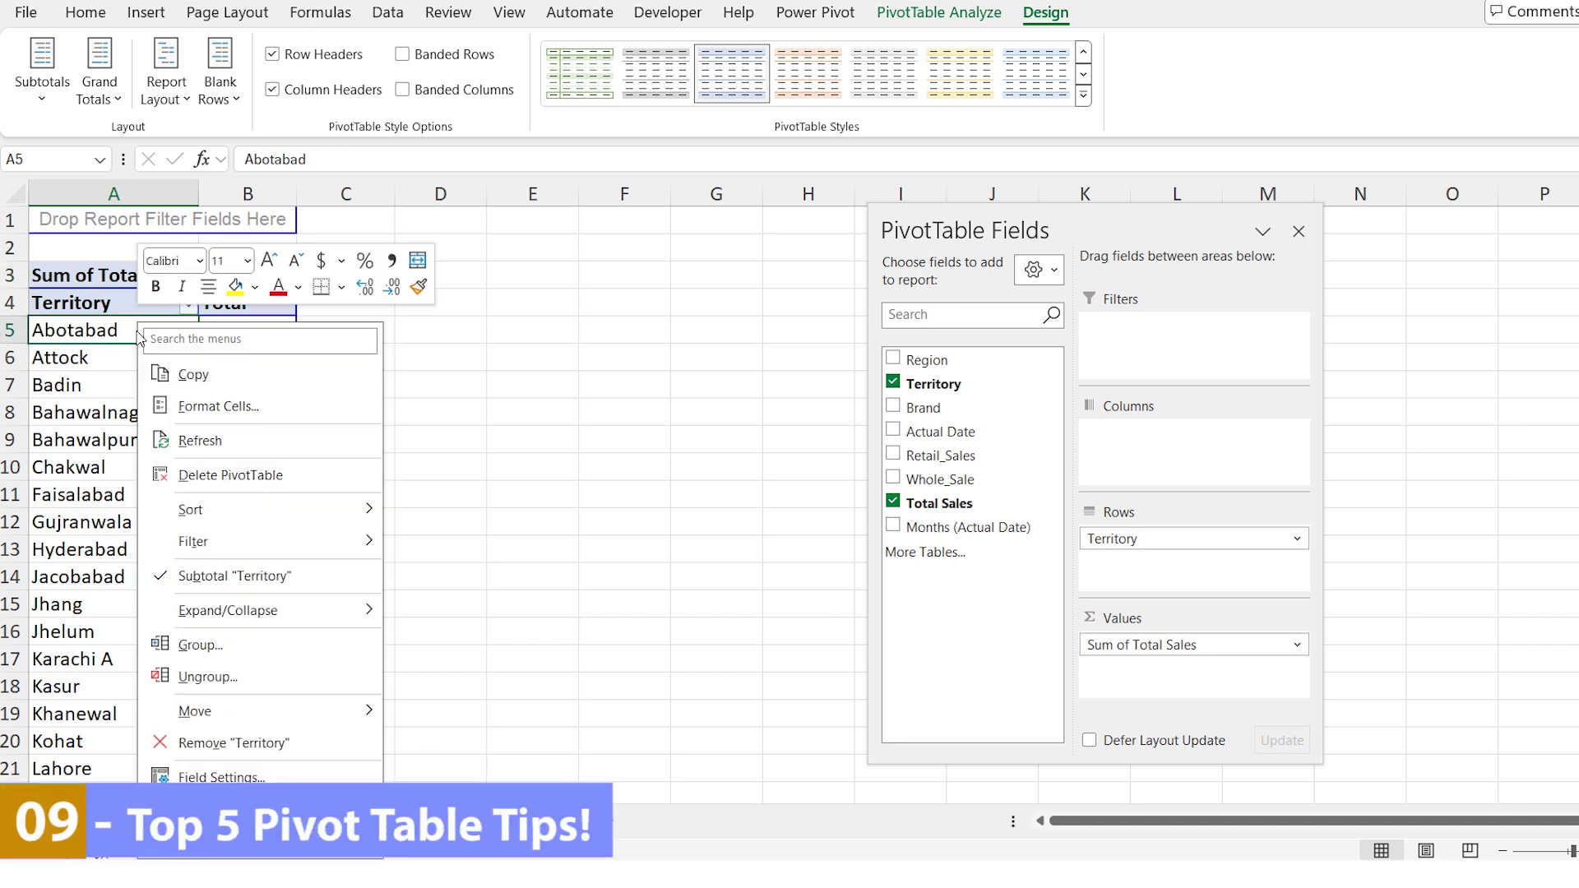
{"action": "mouse_move", "coordinate": [302, 549]}
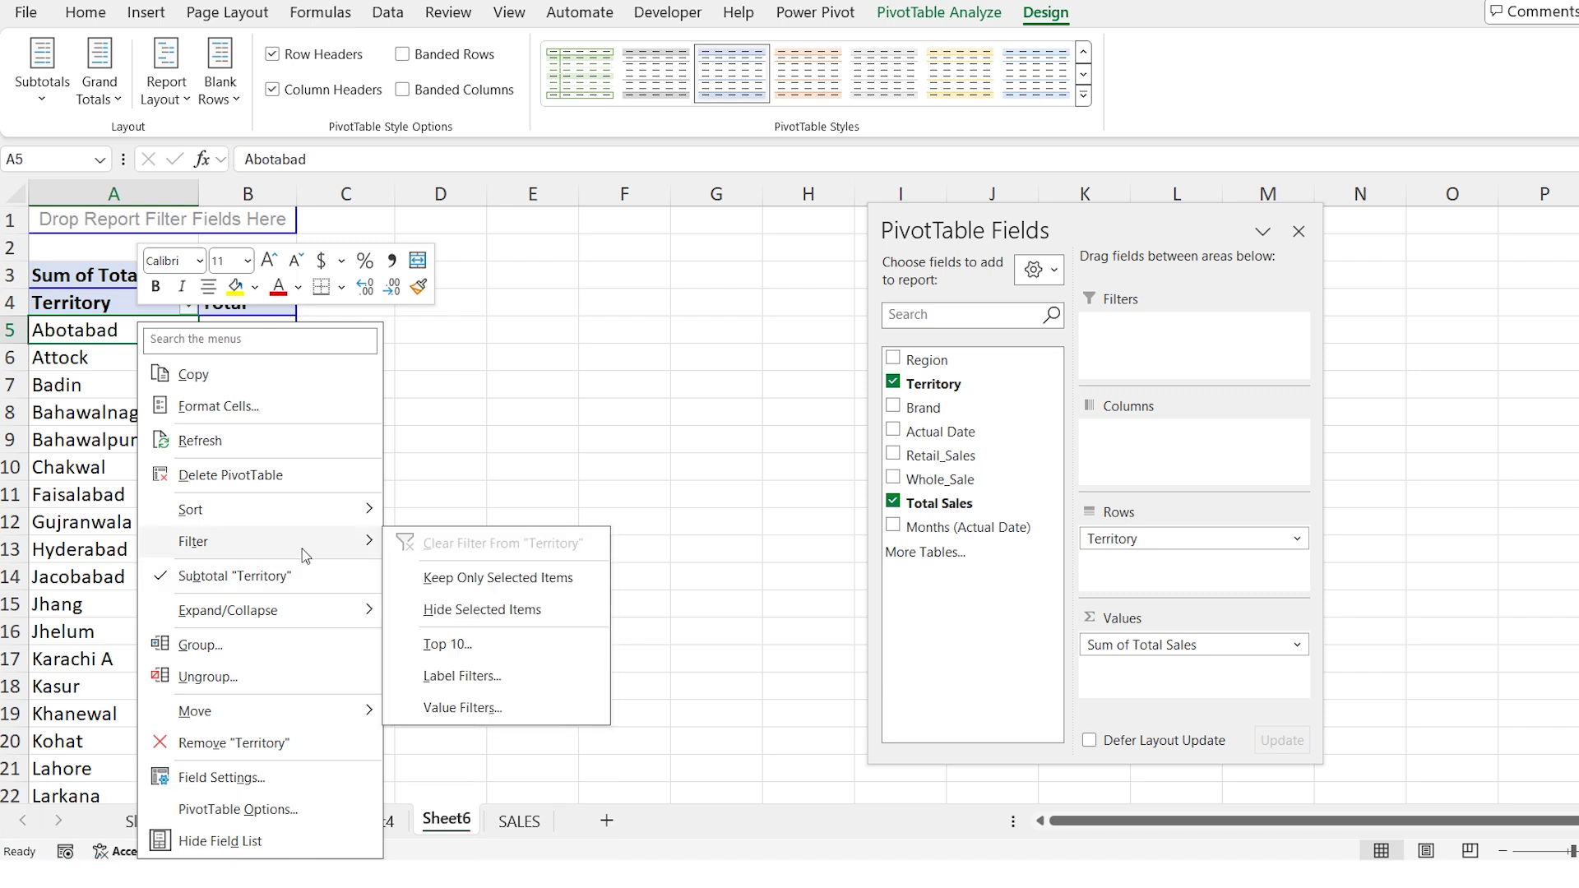
{"action": "left_click", "coordinate": [447, 644]}
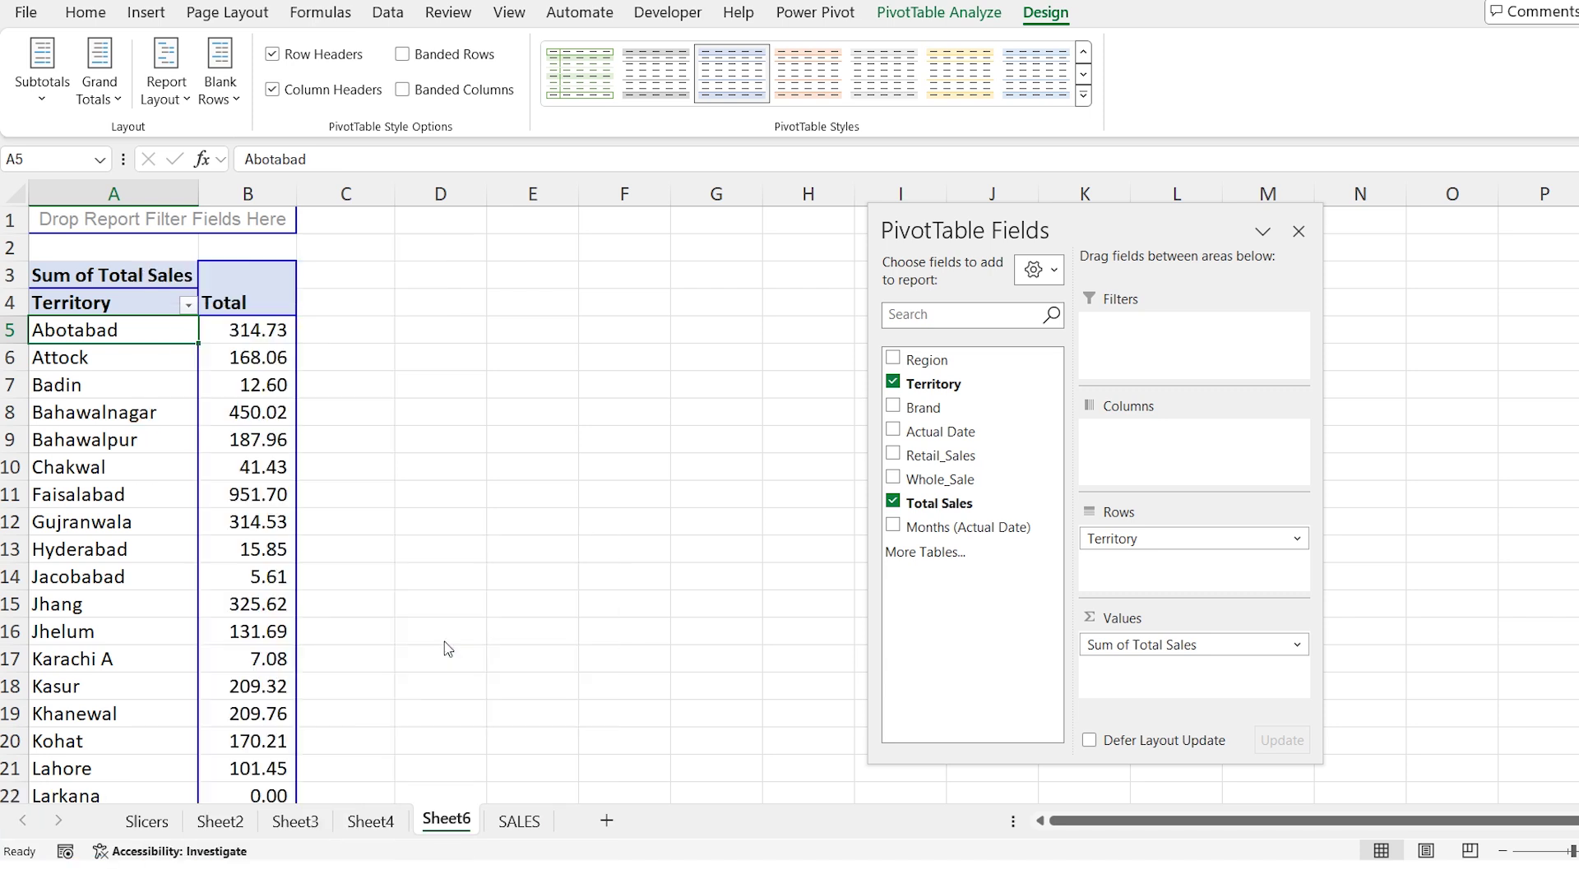
{"action": "left_click_drag", "start_coordinate": [858, 312], "coordinate": [561, 321]}
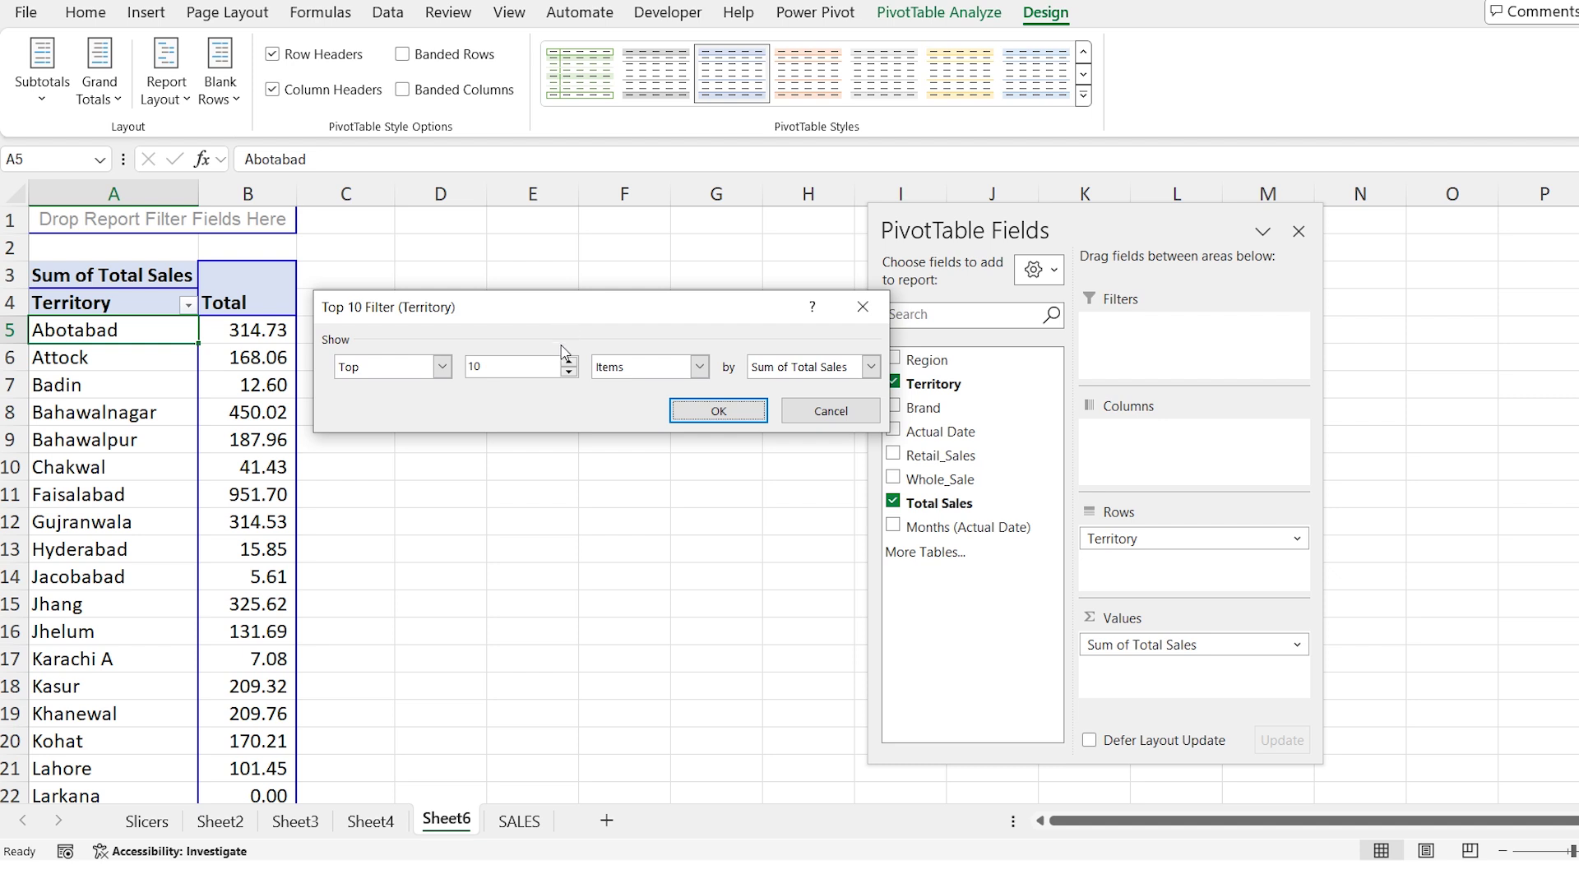
{"action": "left_click", "coordinate": [486, 367]}
{"action": "double_click", "coordinate": [475, 367]}
{"action": "type", "text": "5"}
{"action": "left_click", "coordinate": [725, 411]}
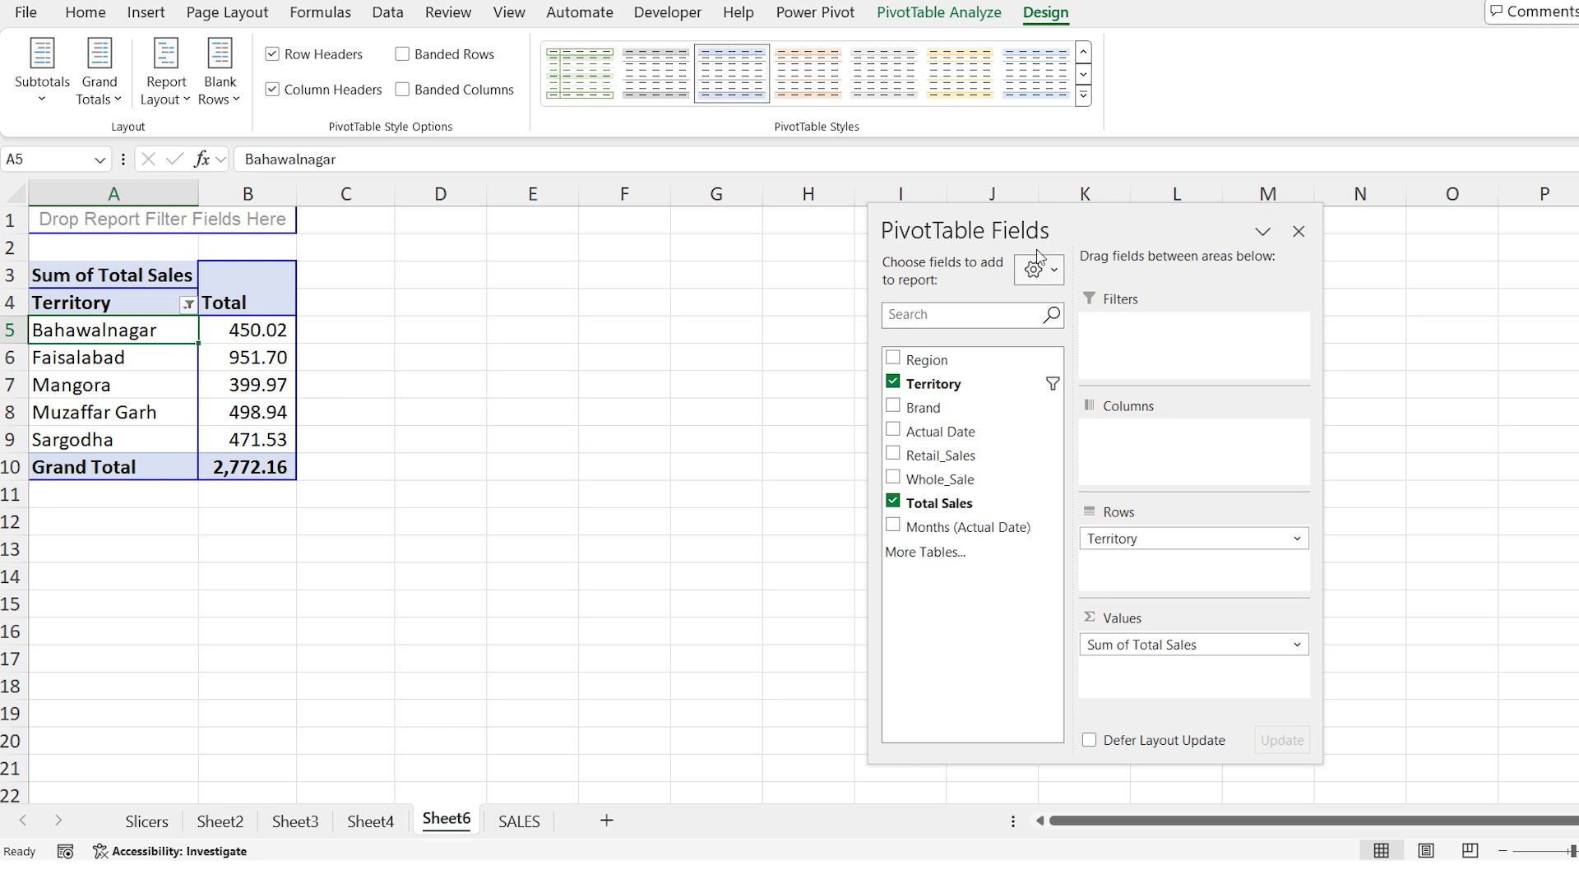
Undock the PivotTable Fields pane so it floats over the sheet, then select the Territory header
{"action": "left_click_drag", "start_coordinate": [1050, 230], "coordinate": [770, 248]}
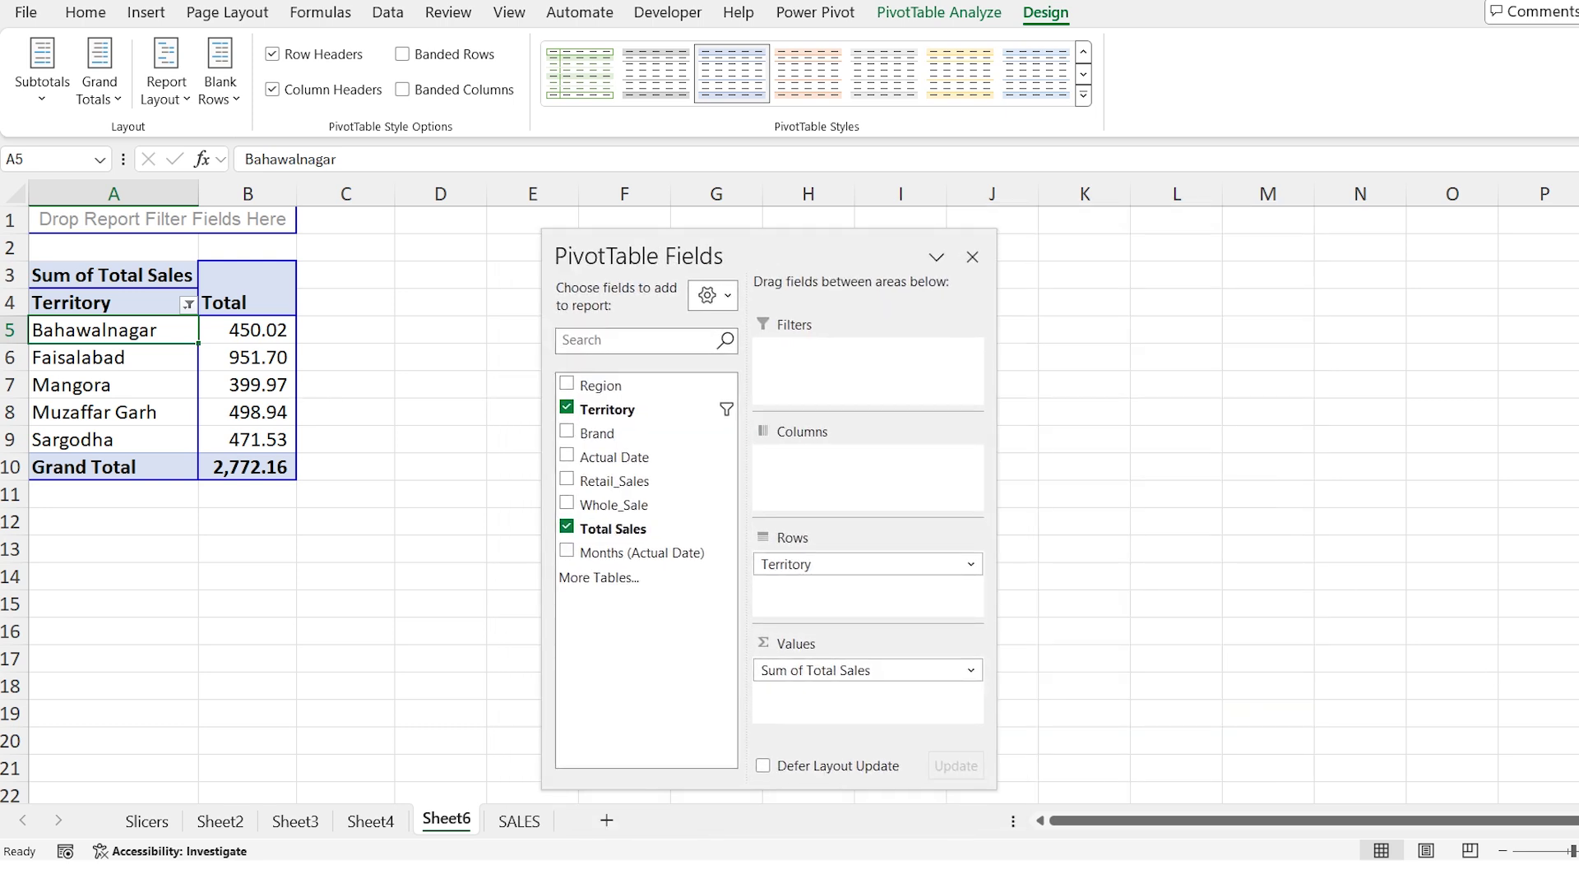
{"action": "scroll", "coordinate": [1420, 775], "scroll_direction": "up", "scroll_amount": 2}
{"action": "scroll", "coordinate": [400, 467], "scroll_direction": "up", "scroll_amount": 1}
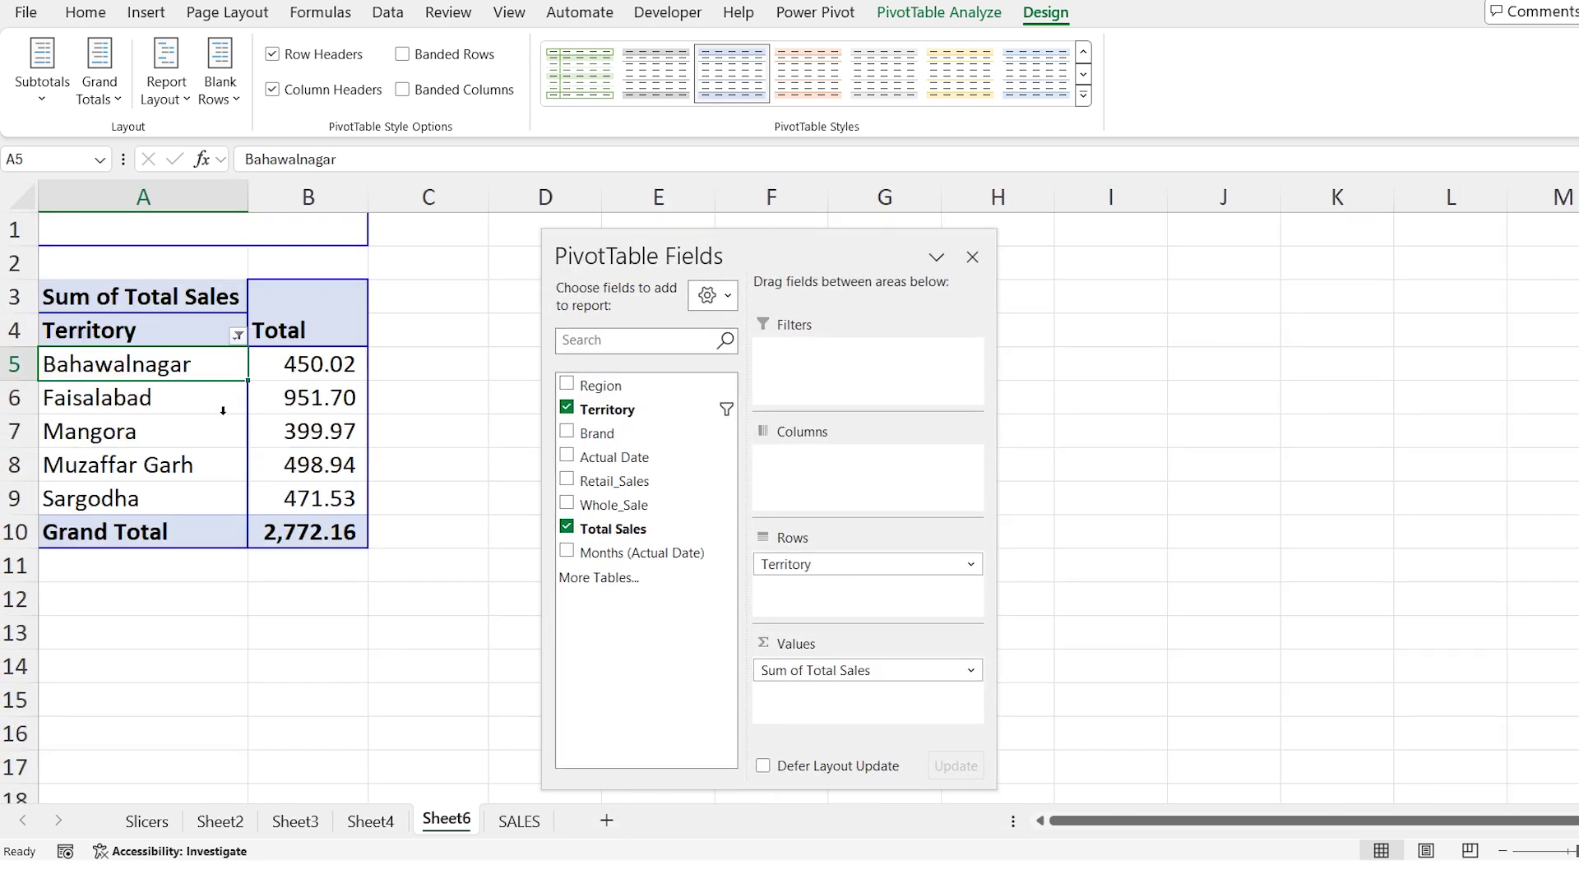
{"action": "left_click", "coordinate": [185, 333]}
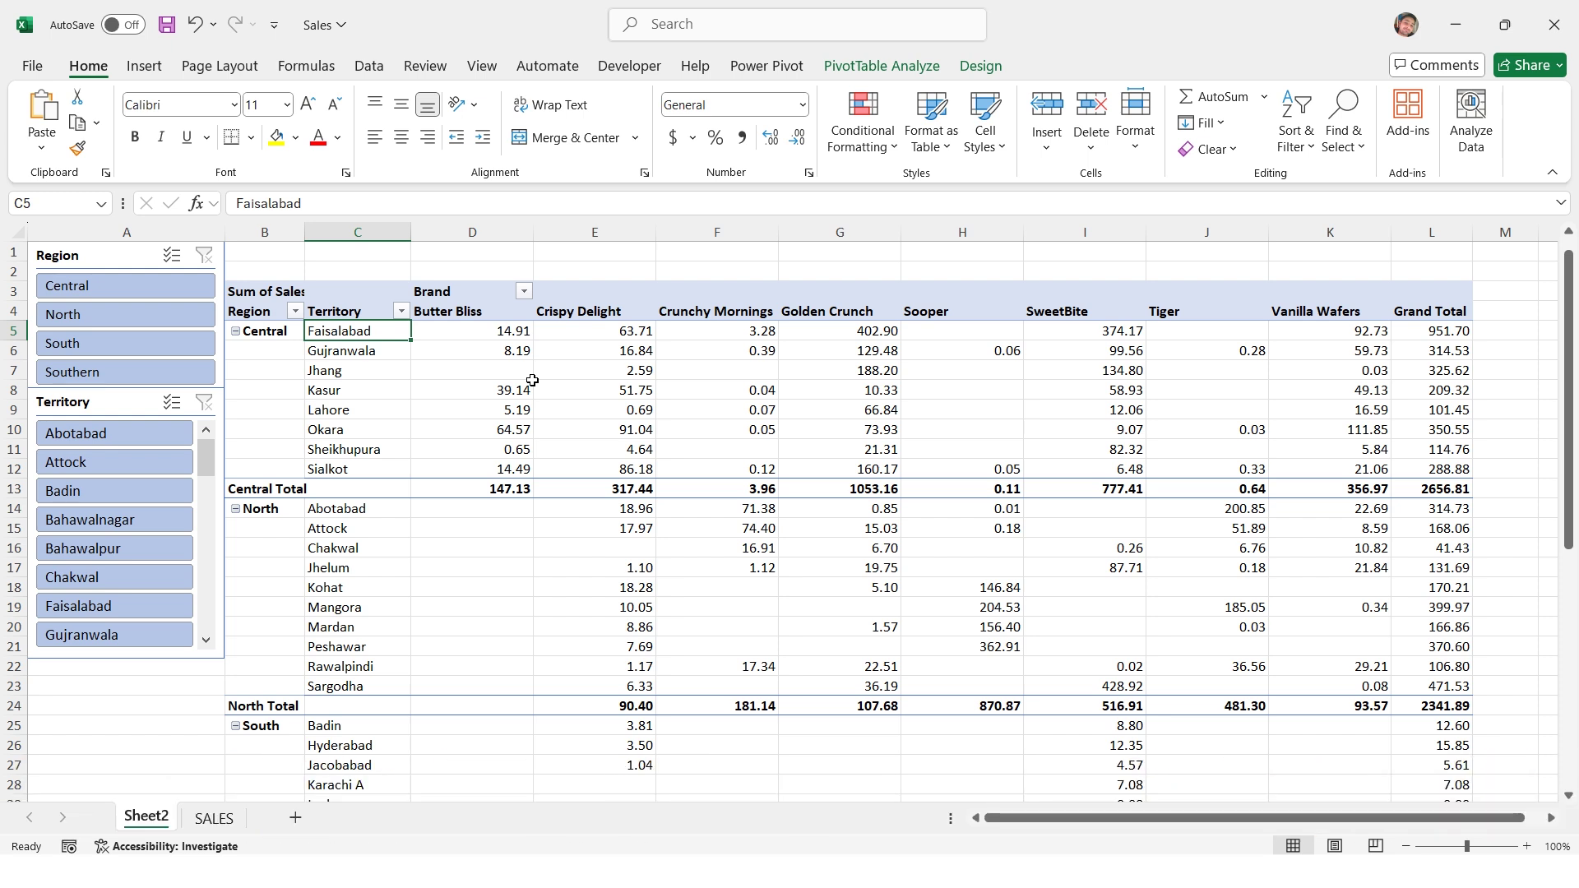
Filter the pivot by the North, South and Southern regions in the Region slicer
{"action": "left_click", "coordinate": [92, 313]}
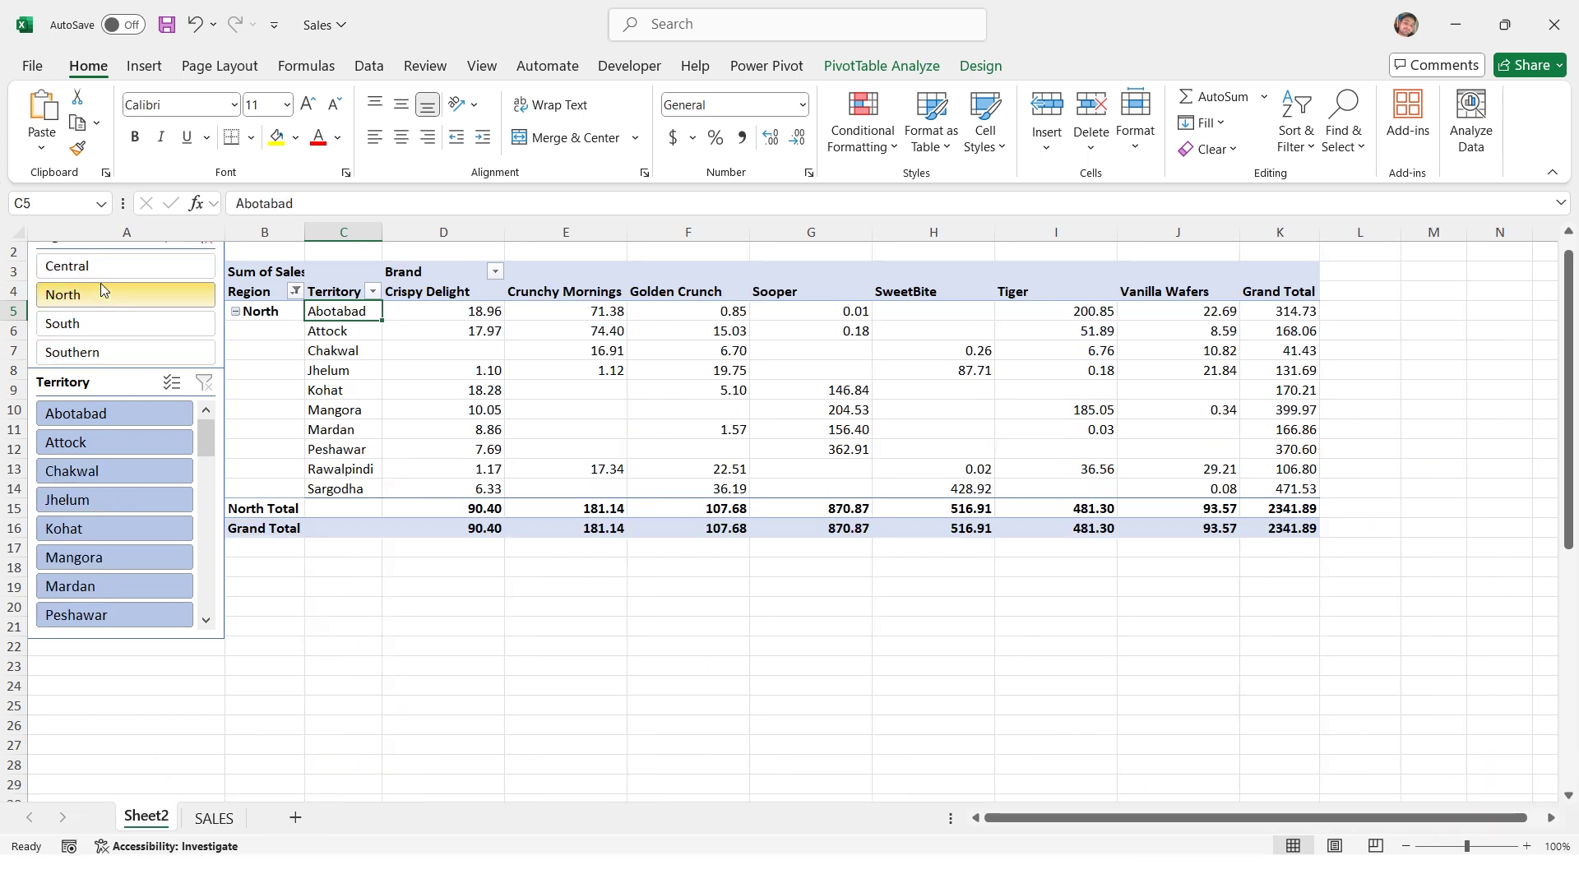
{"action": "left_click", "coordinate": [91, 342]}
{"action": "left_click", "coordinate": [92, 371]}
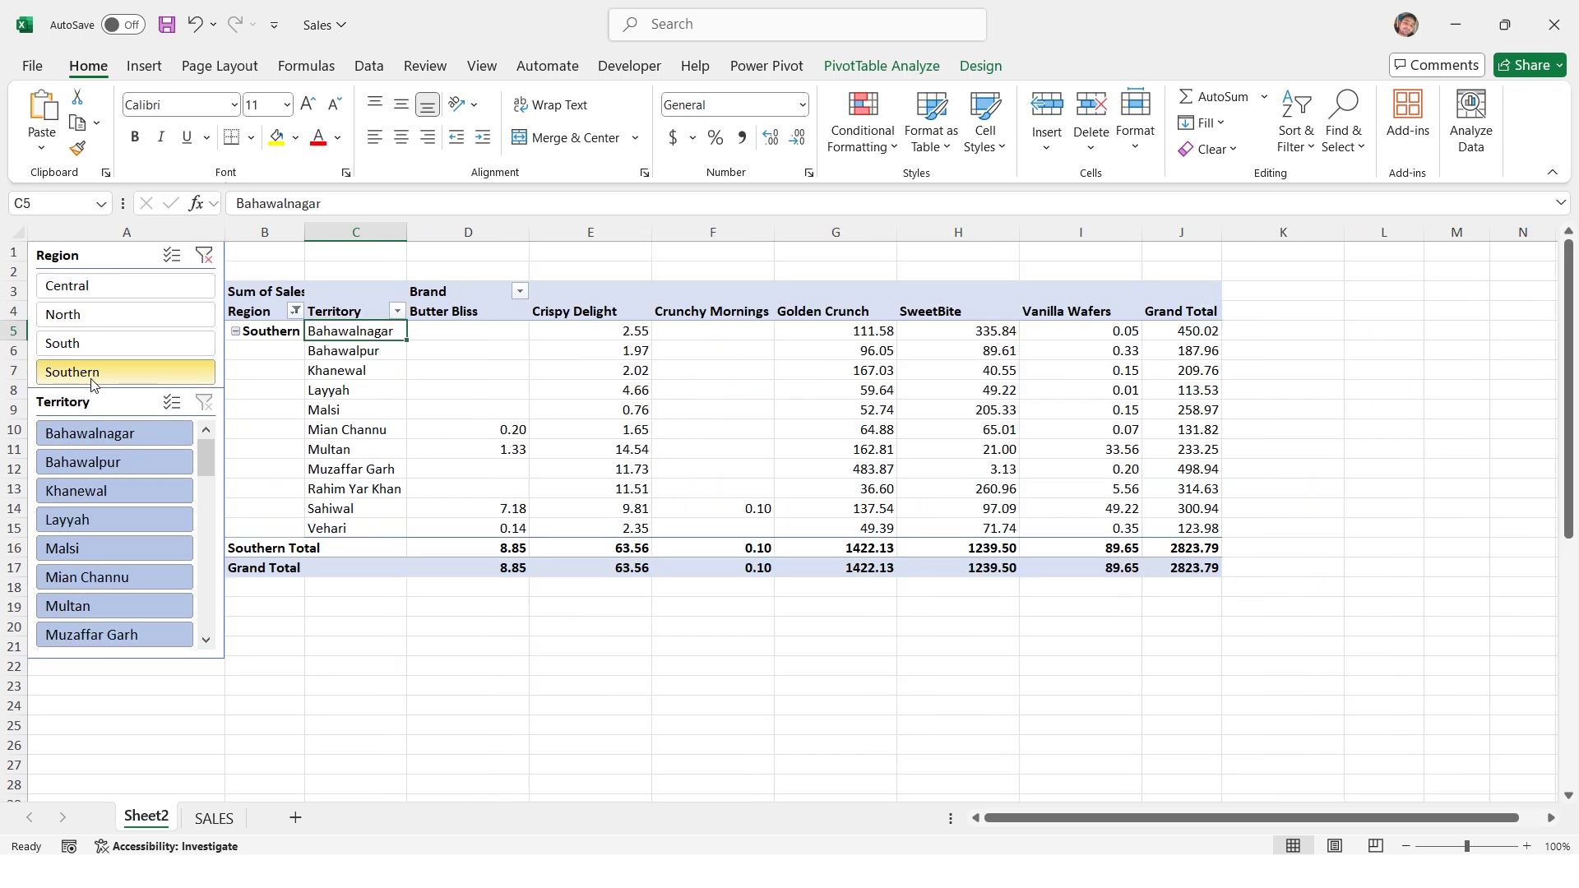
Pick Bahawalnagar, Bahawalpur, Khanewal and Mian Channu territories, then clear both slicer filters
{"action": "left_click", "coordinate": [92, 434]}
{"action": "left_click", "coordinate": [90, 472]}
{"action": "left_click", "coordinate": [90, 490]}
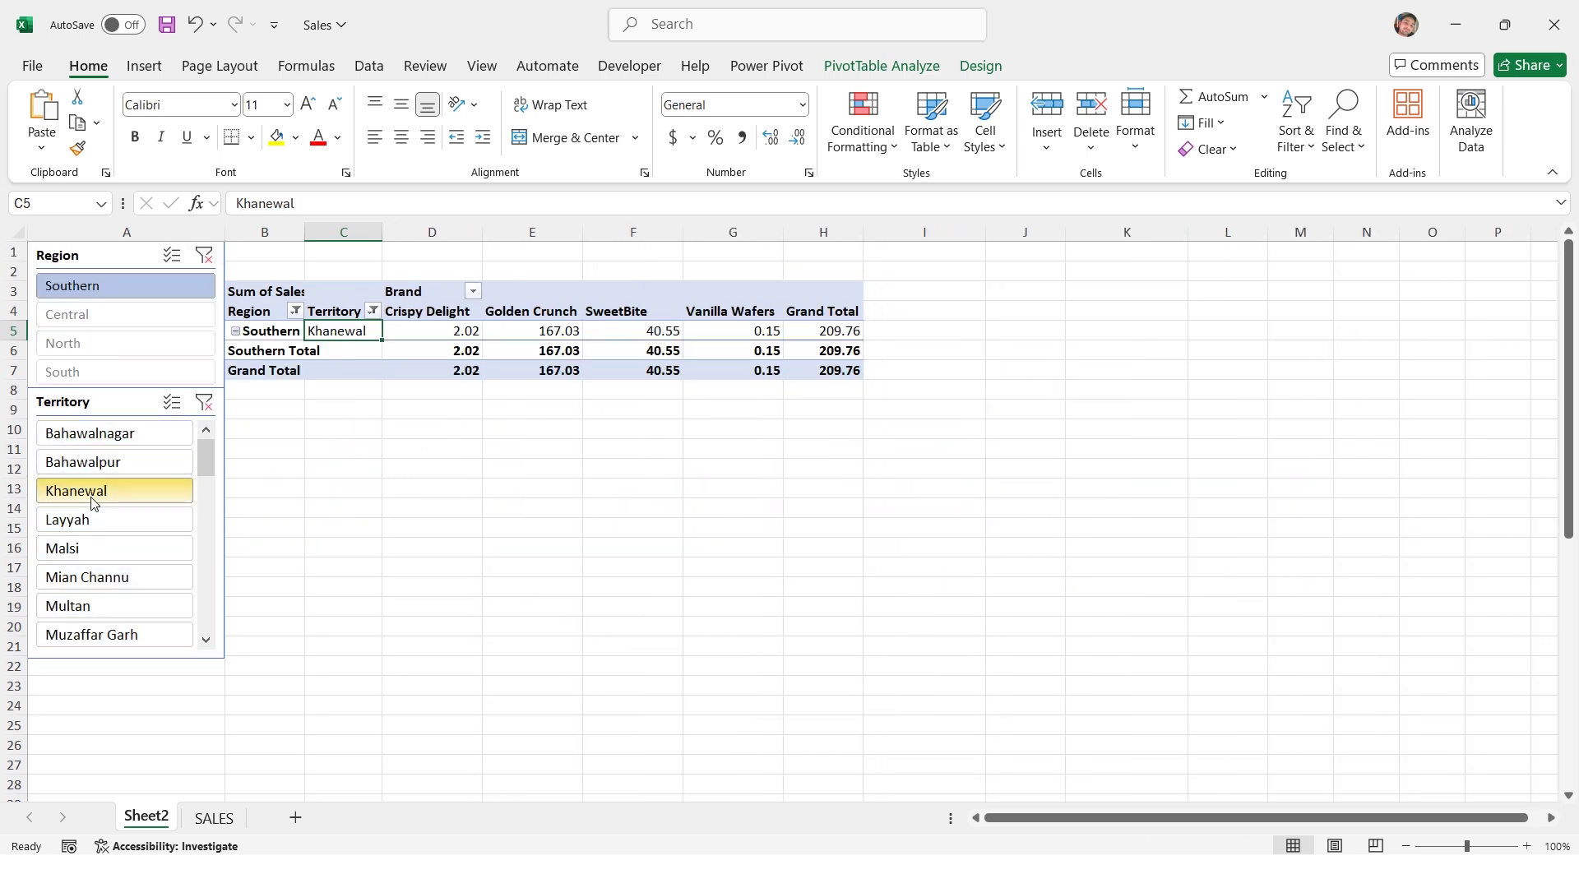
{"action": "left_click", "coordinate": [90, 577]}
{"action": "left_click", "coordinate": [204, 255]}
{"action": "left_click", "coordinate": [204, 402]}
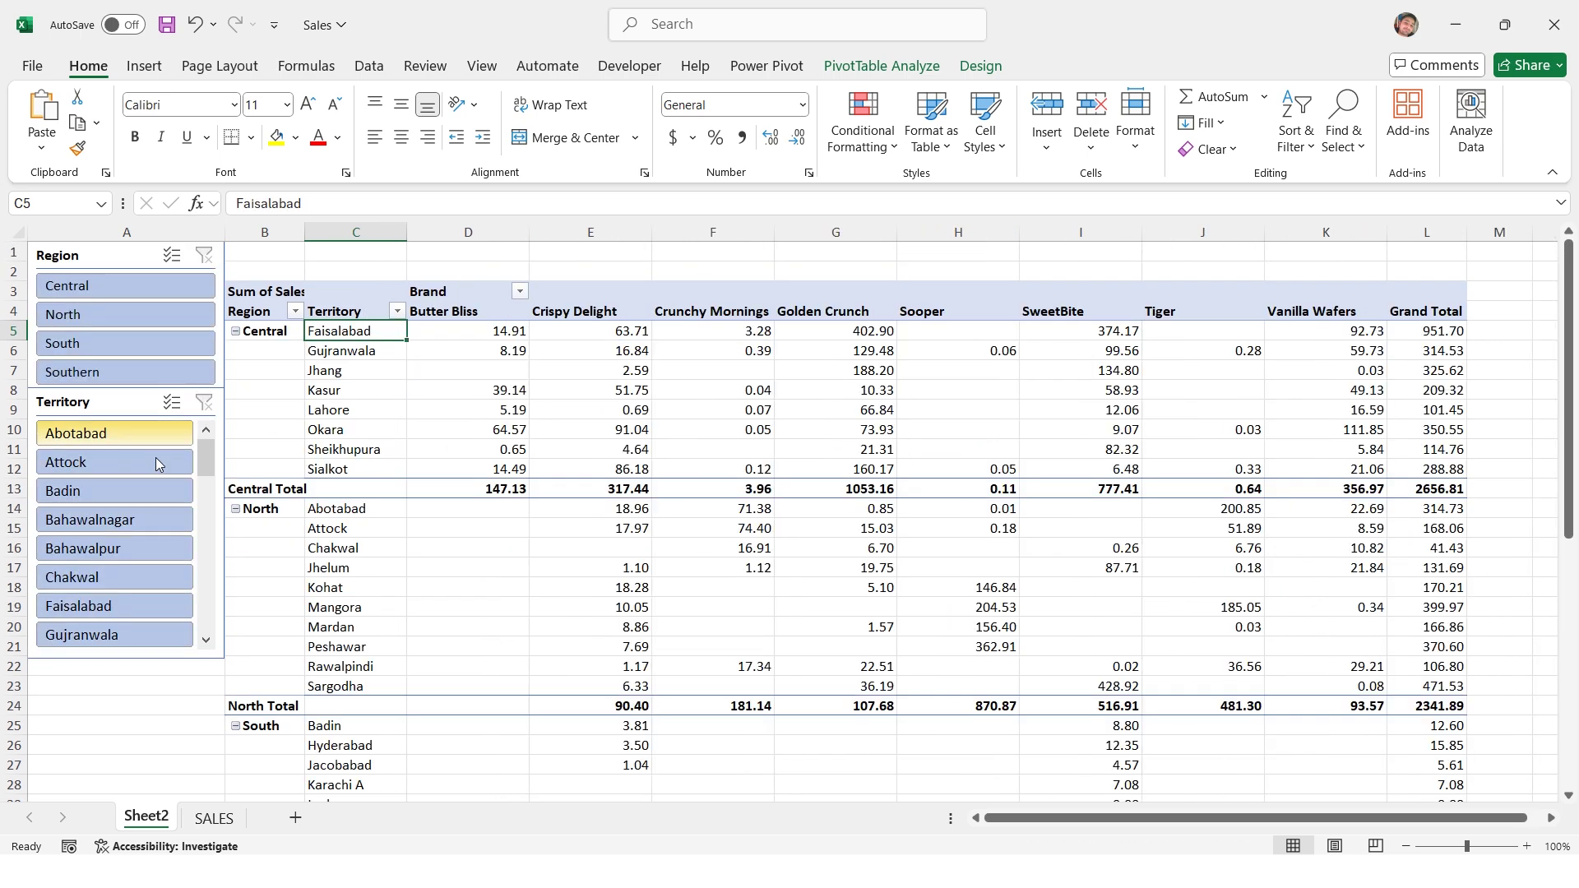
Turn off 'Autofit column widths on update' in the PivotTable Options
{"action": "right_click", "coordinate": [469, 353]}
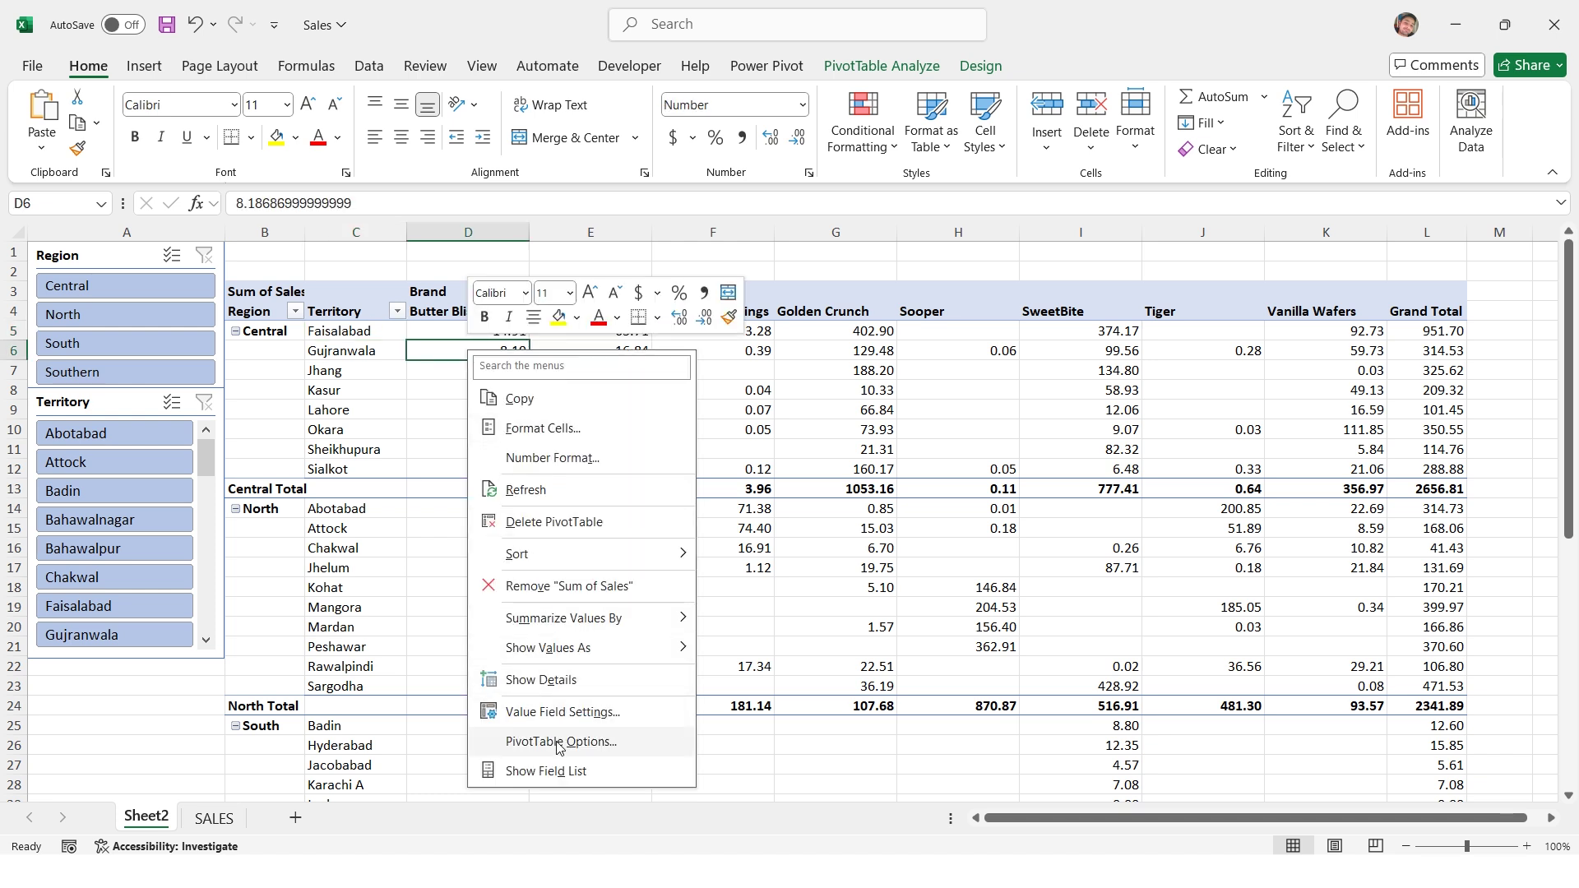
{"action": "left_click", "coordinate": [603, 748]}
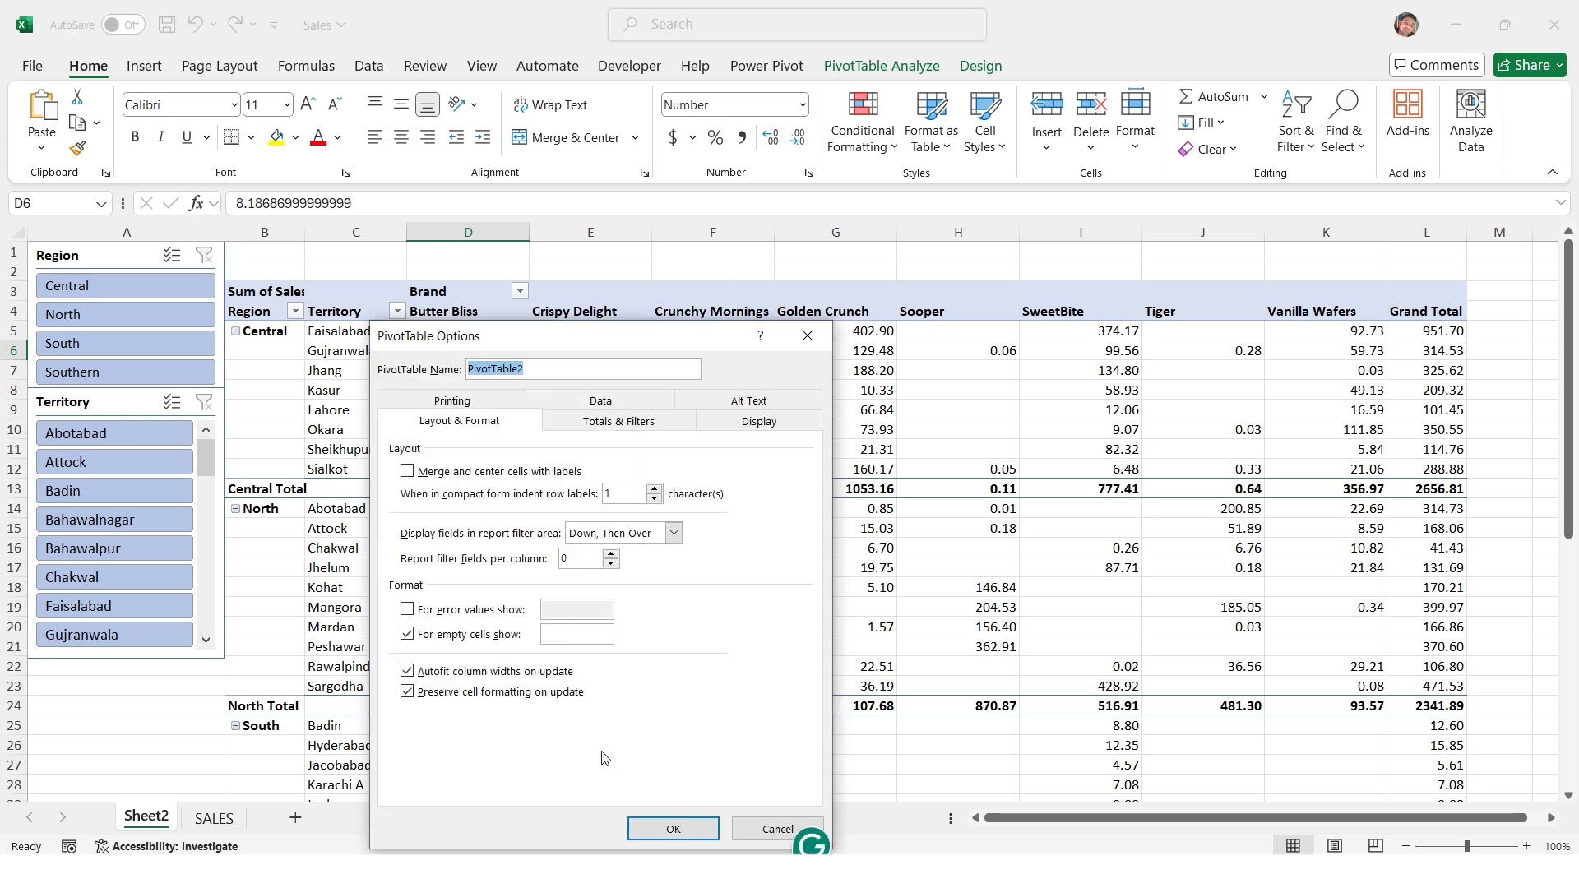
{"action": "left_click", "coordinate": [408, 674]}
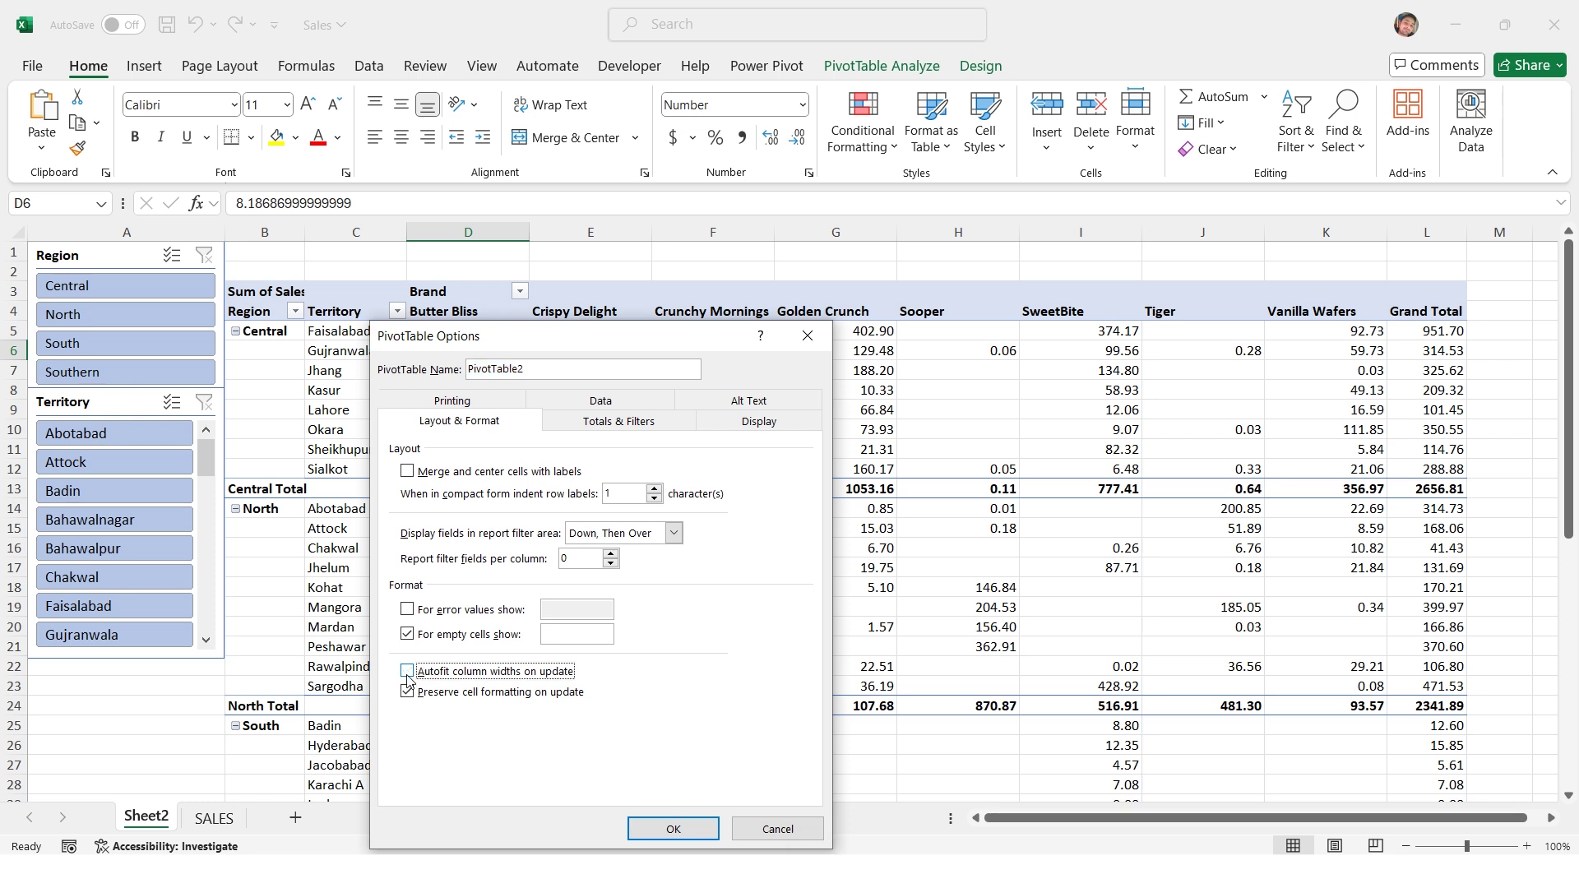
{"action": "left_click", "coordinate": [672, 828]}
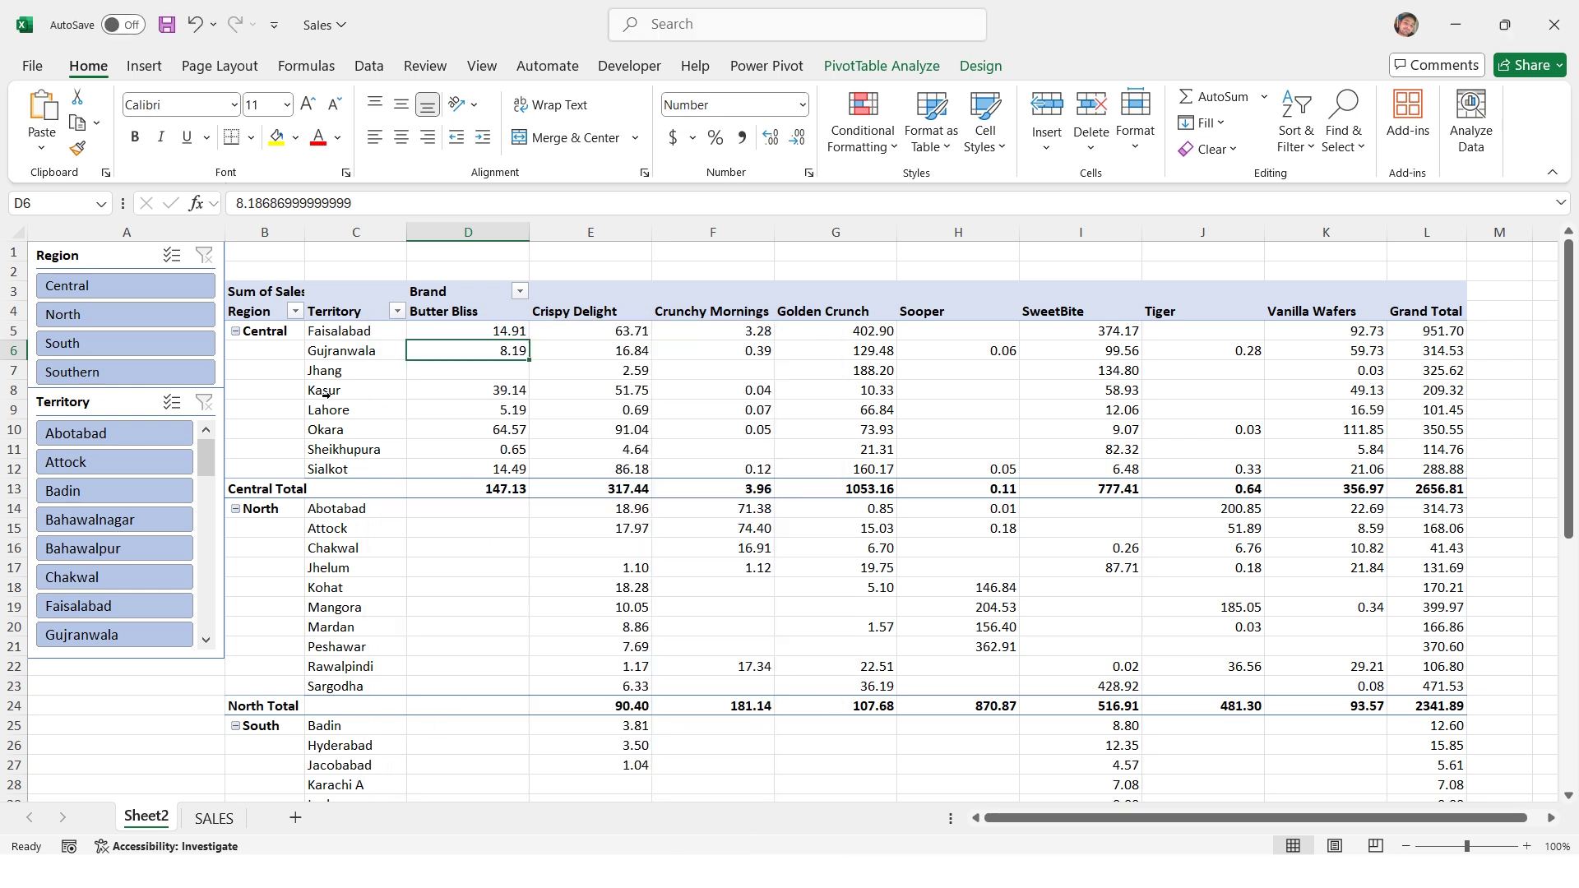
Filter by Central, North, South, Southern and Bahawalnagar to confirm column widths stay fixed
{"action": "left_click", "coordinate": [72, 286]}
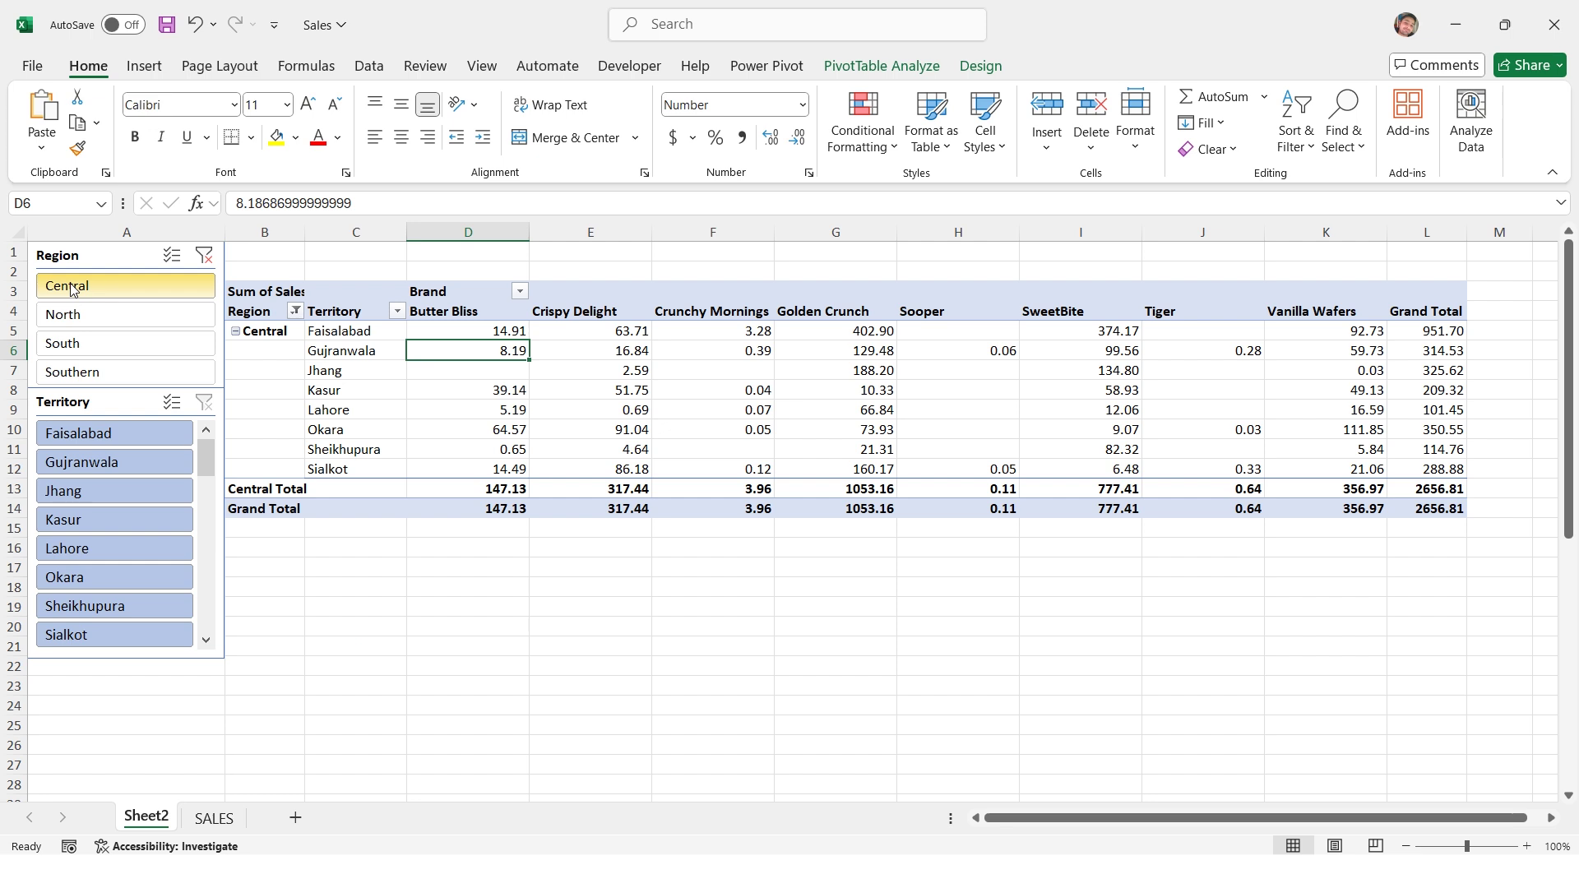
{"action": "left_click", "coordinate": [74, 315]}
{"action": "left_click", "coordinate": [80, 346]}
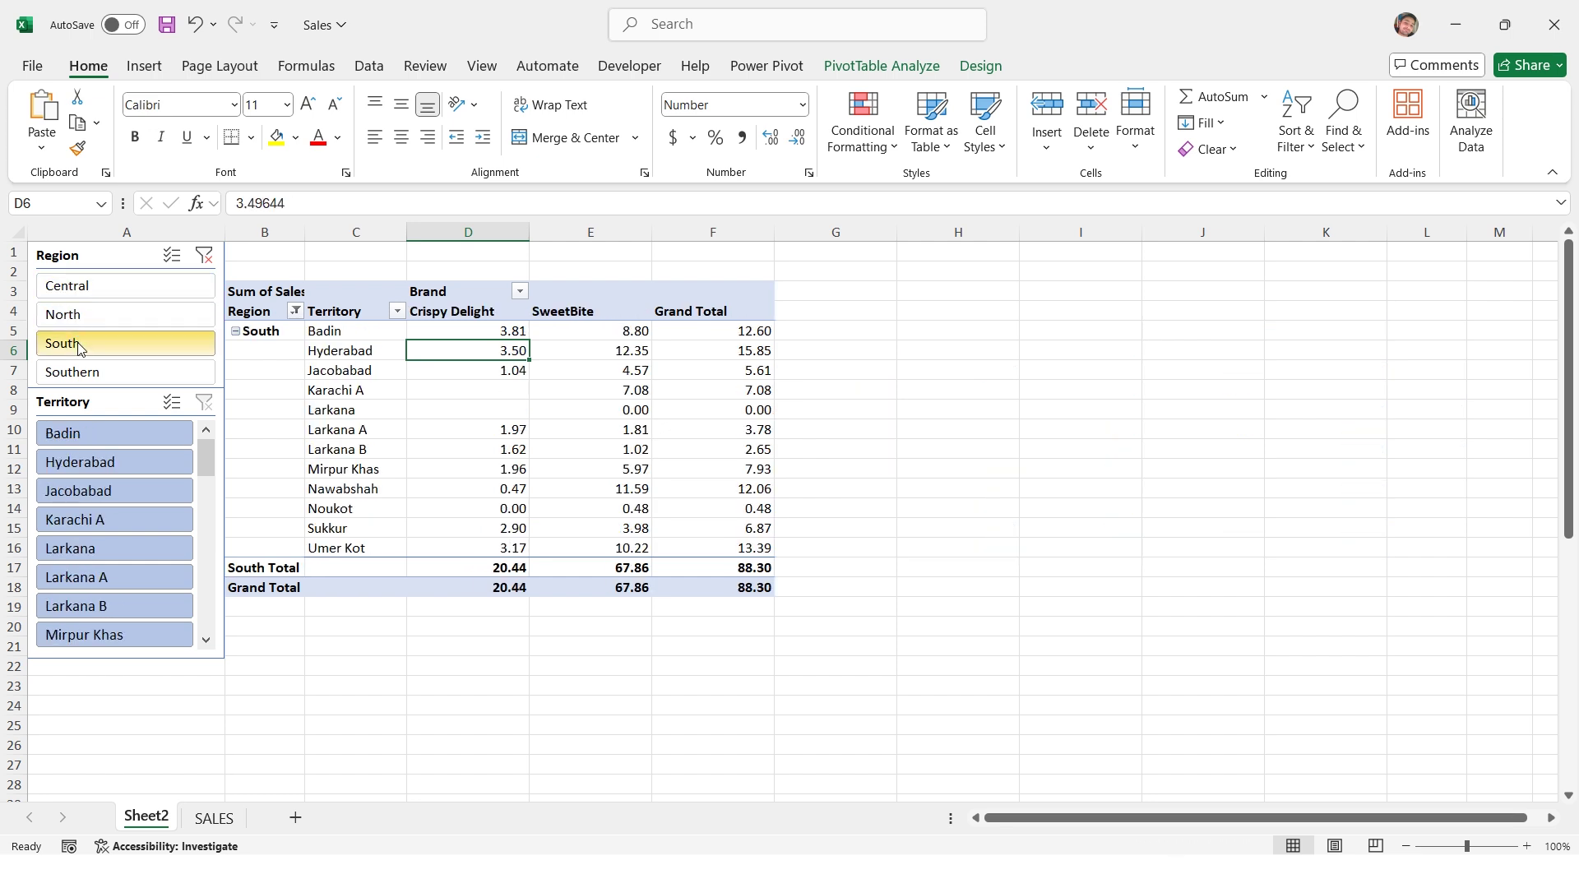
{"action": "left_click", "coordinate": [82, 373]}
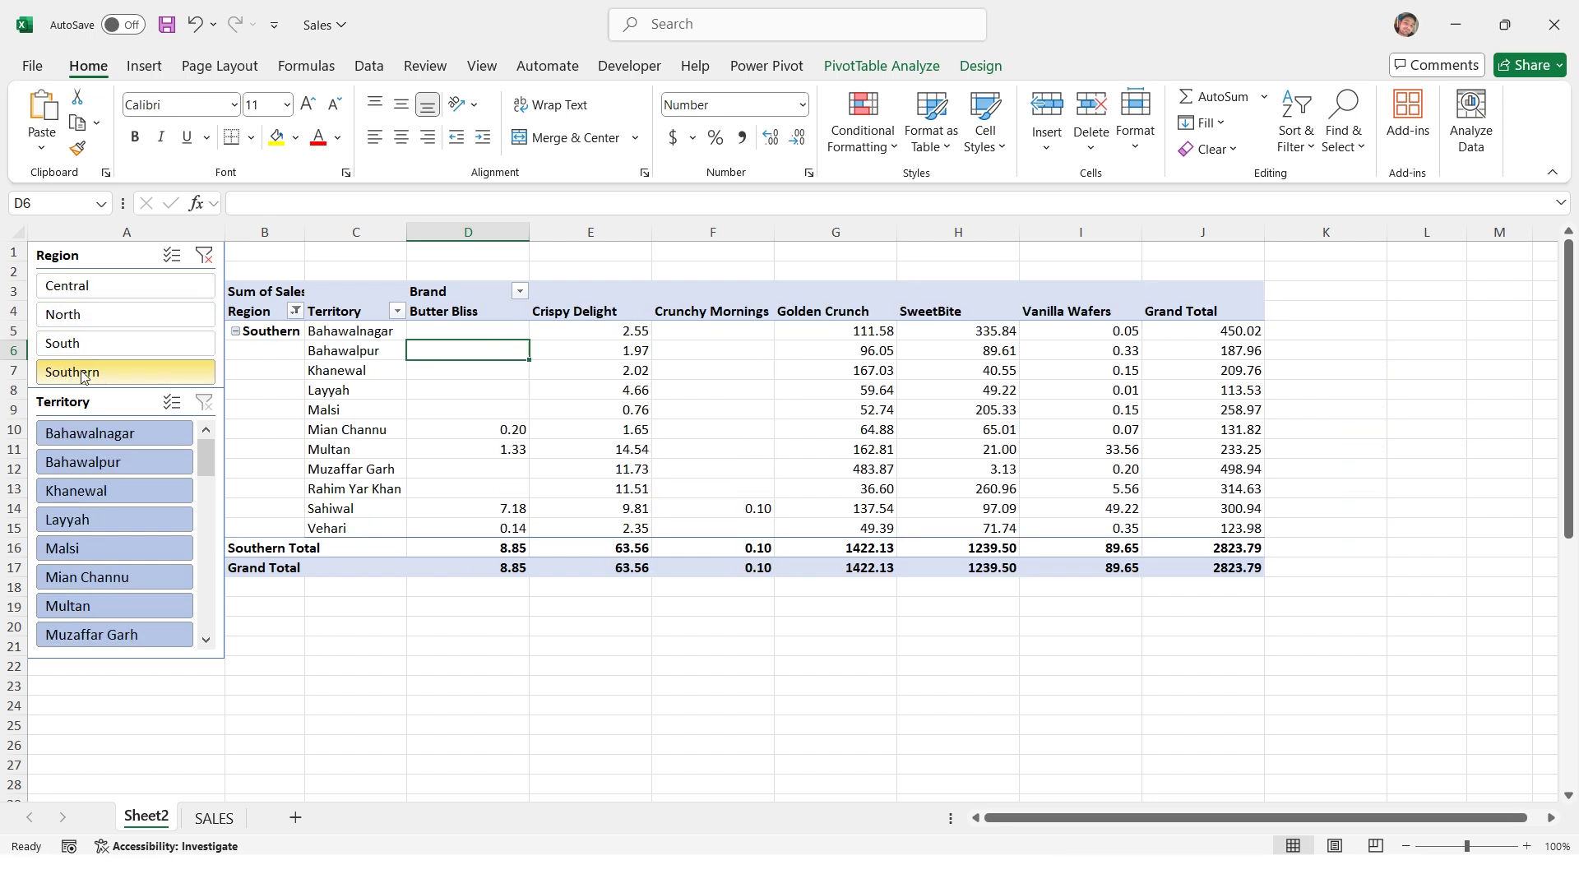
{"action": "left_click", "coordinate": [83, 434]}
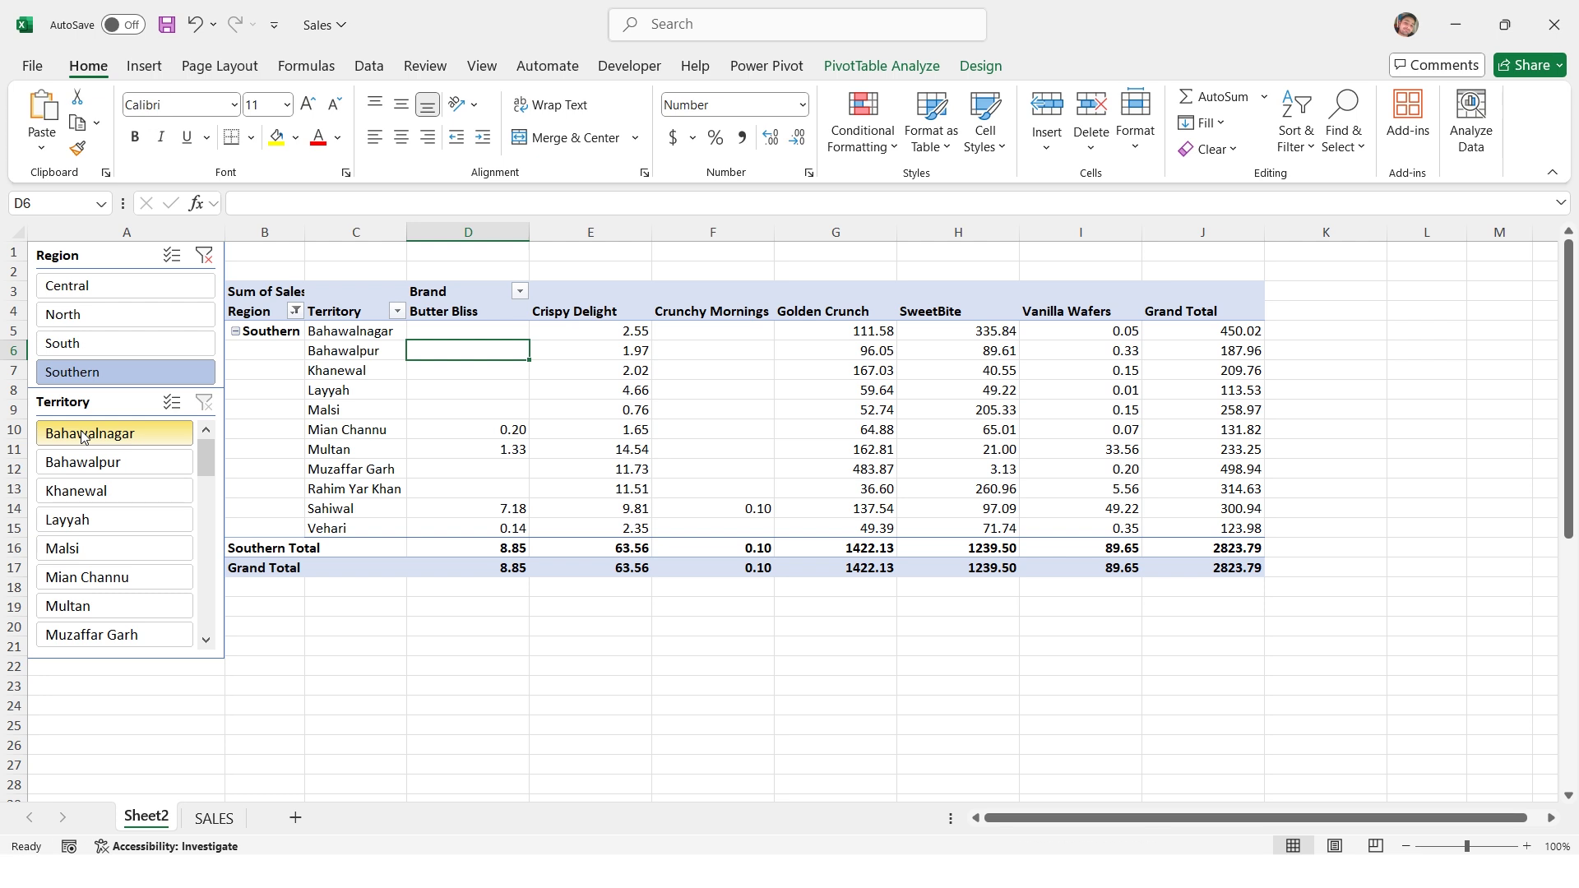
{"action": "right_click", "coordinate": [478, 353]}
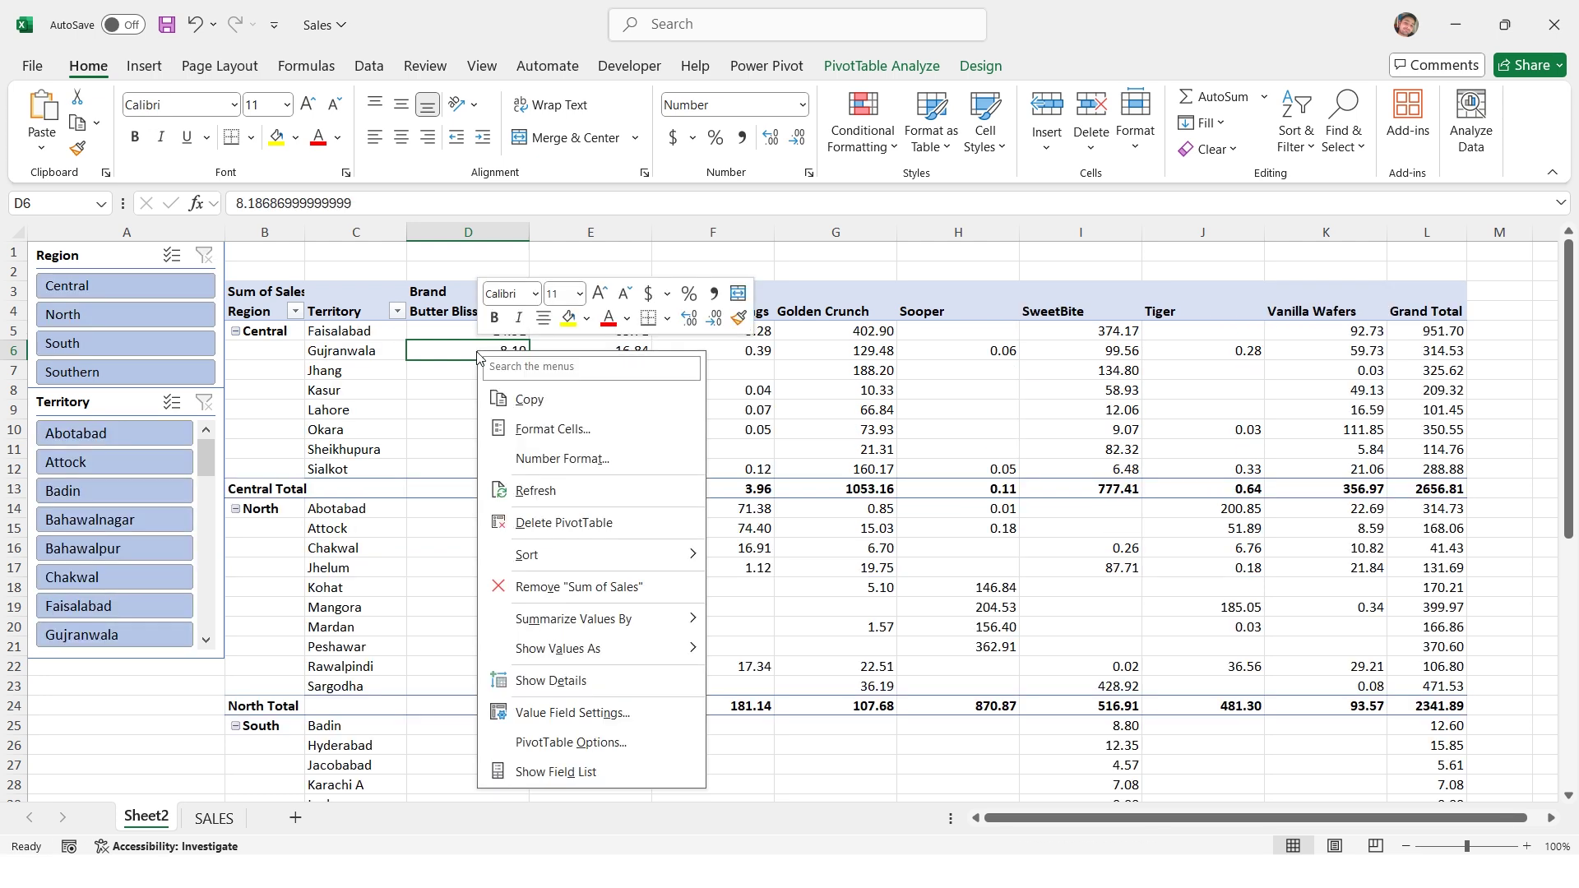
Set 'For empty cells show' to 0 on the PivotTable Options Layout & Format page
{"action": "left_click", "coordinate": [557, 742]}
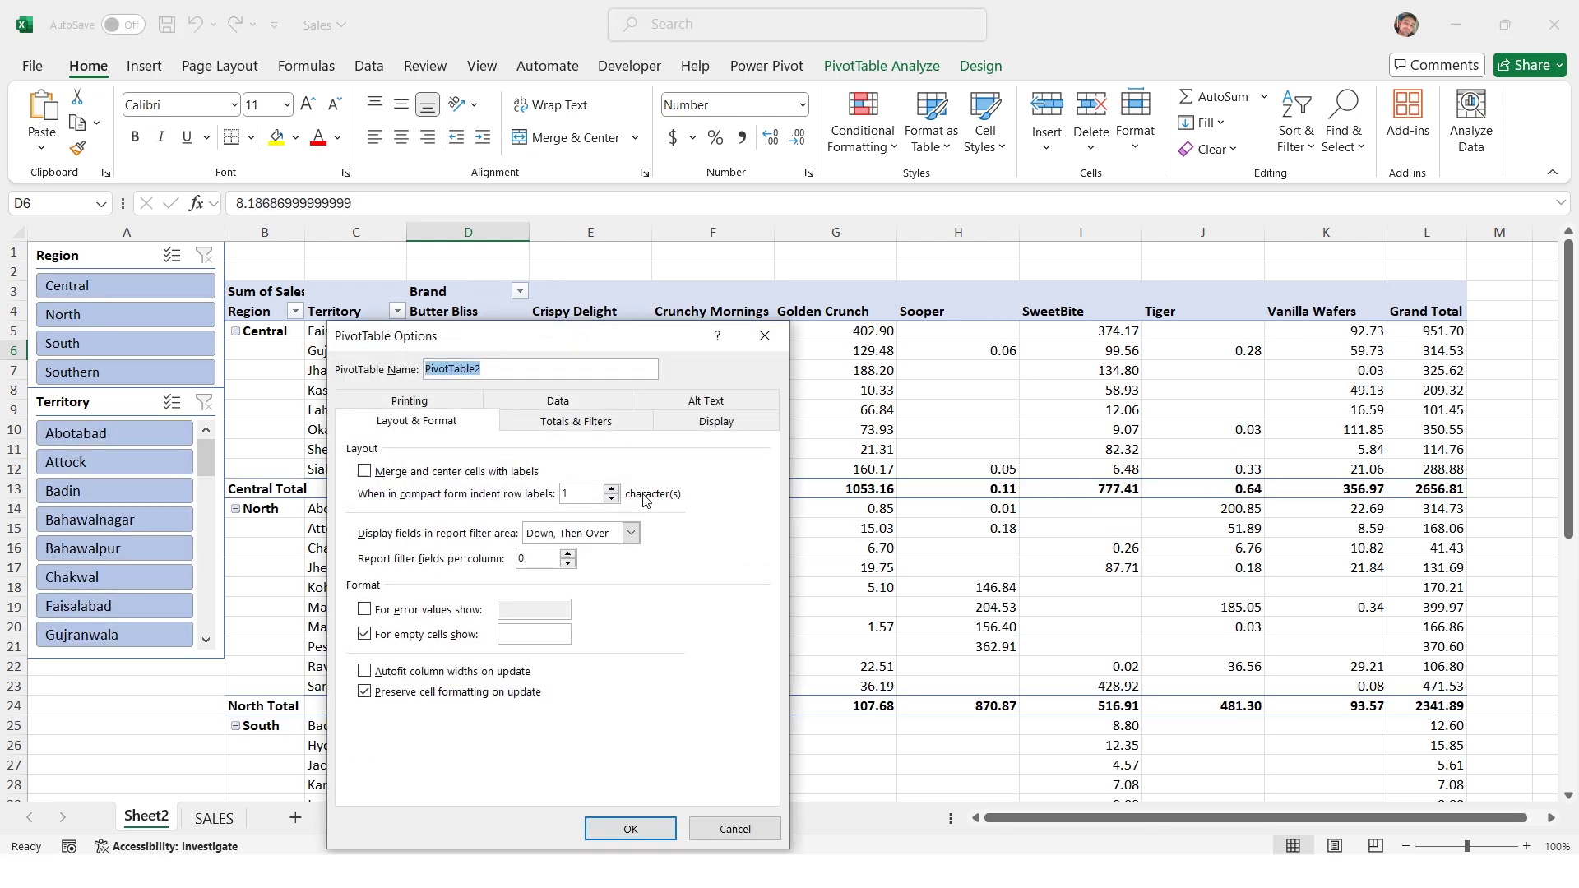
{"action": "left_click_drag", "start_coordinate": [528, 337], "coordinate": [621, 219]}
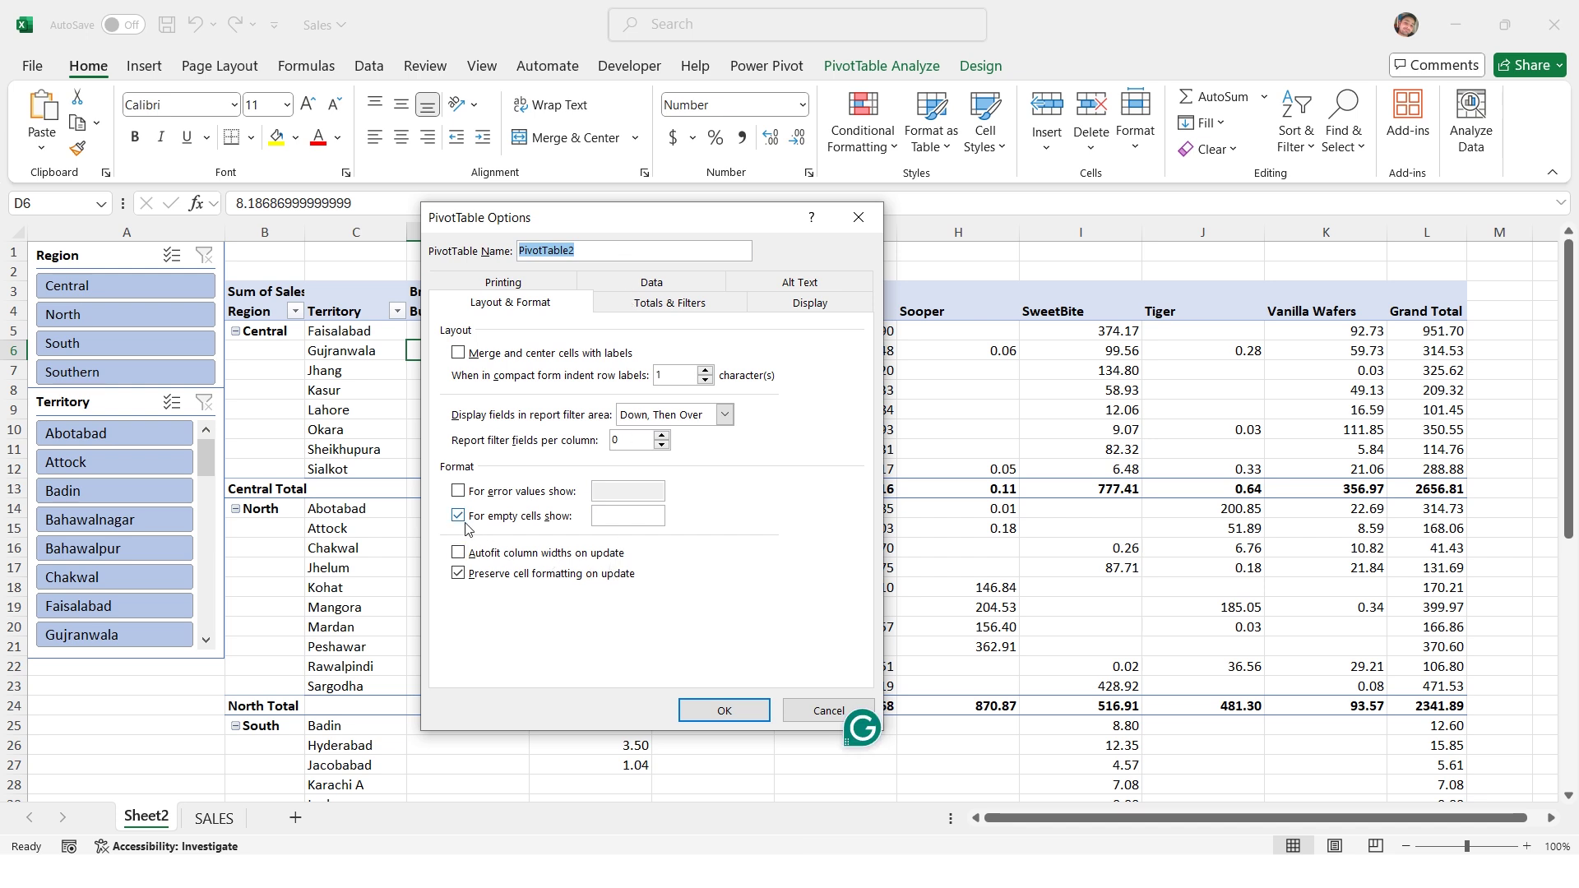
{"action": "left_click", "coordinate": [641, 518]}
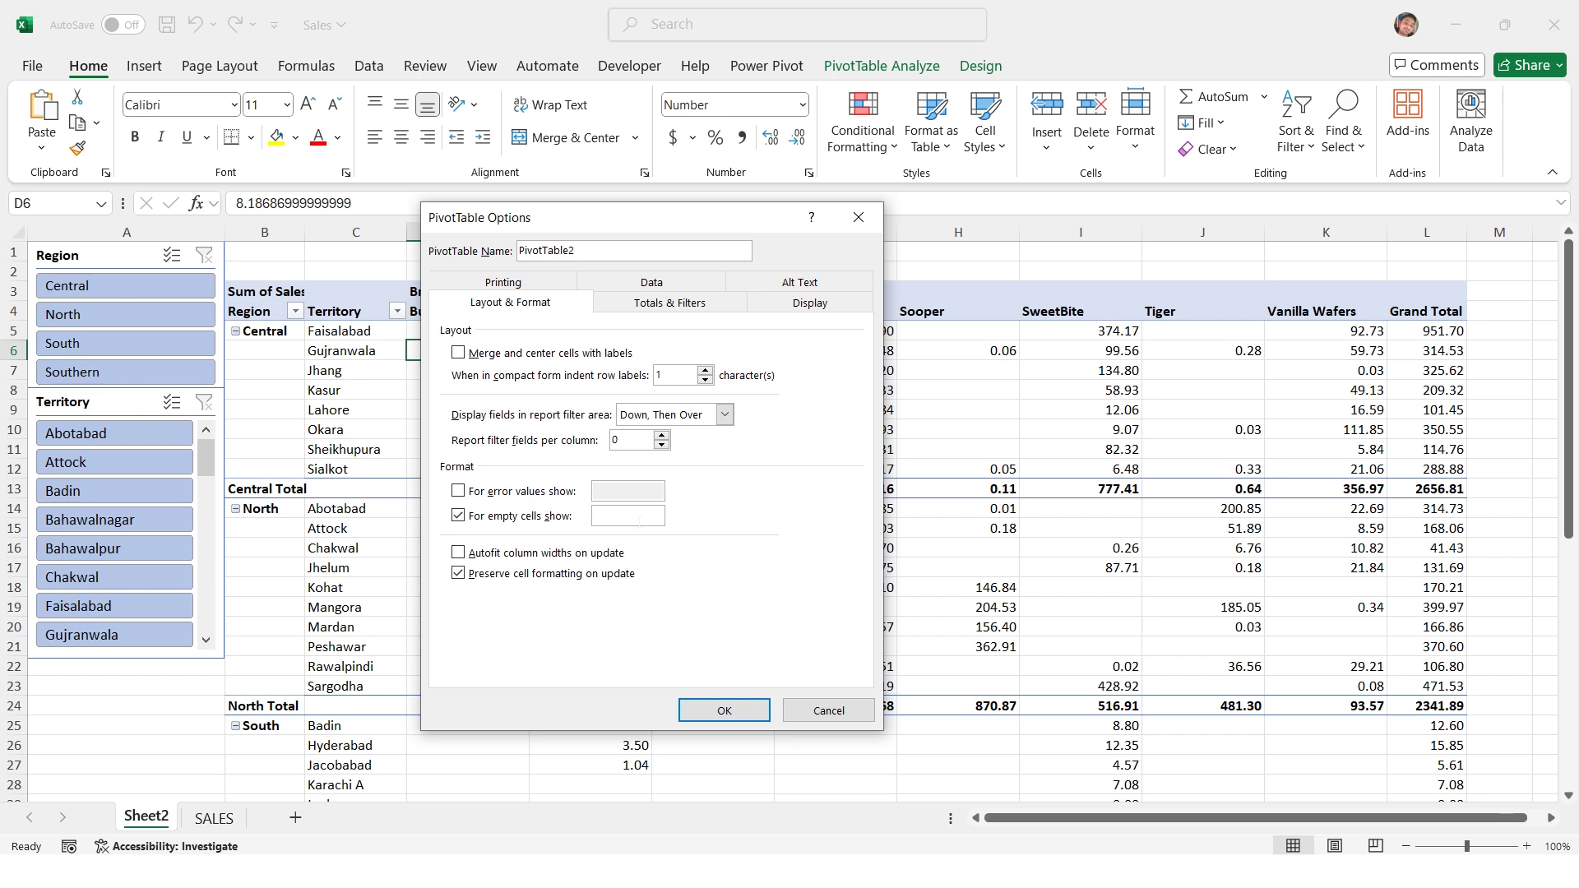
{"action": "left_click", "coordinate": [458, 491]}
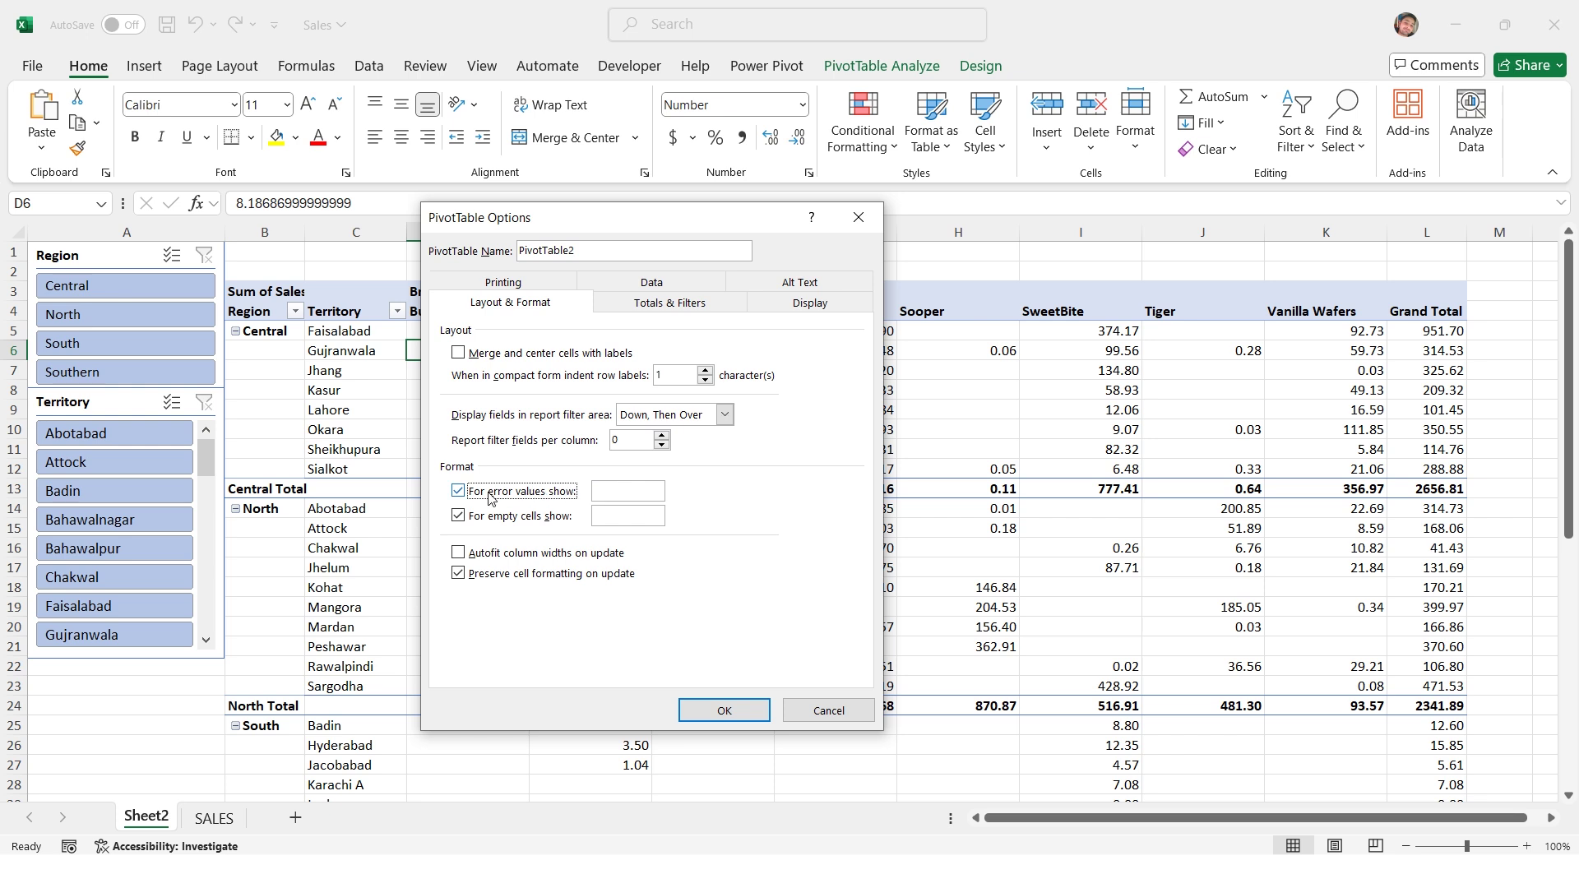
{"action": "left_click", "coordinate": [458, 491]}
{"action": "left_click", "coordinate": [594, 516]}
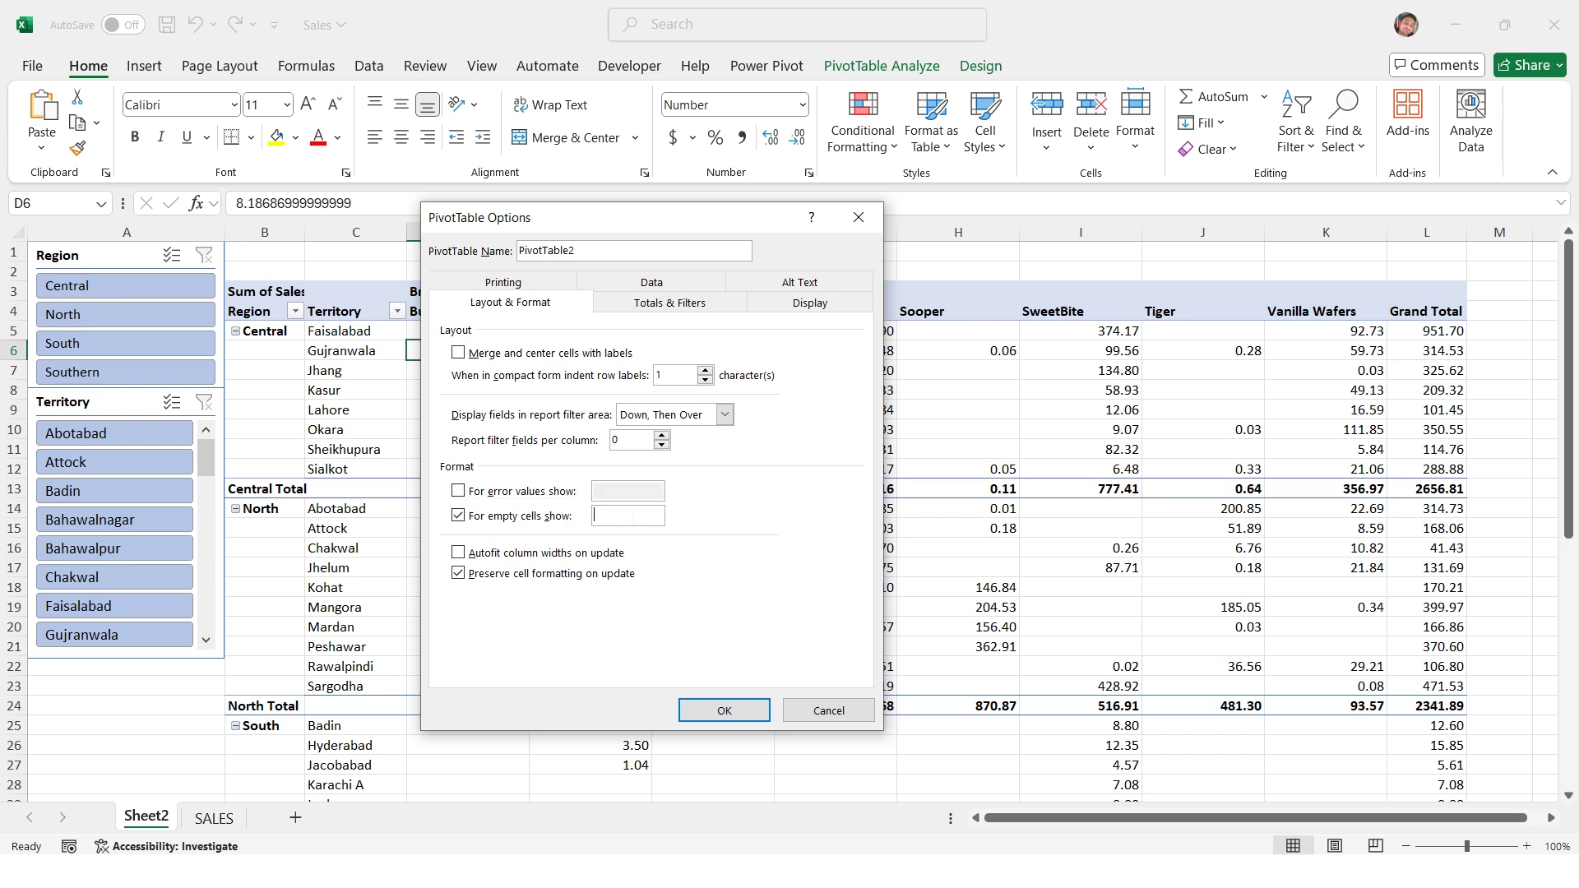
{"action": "type", "text": "0"}
{"action": "left_click", "coordinate": [714, 709]}
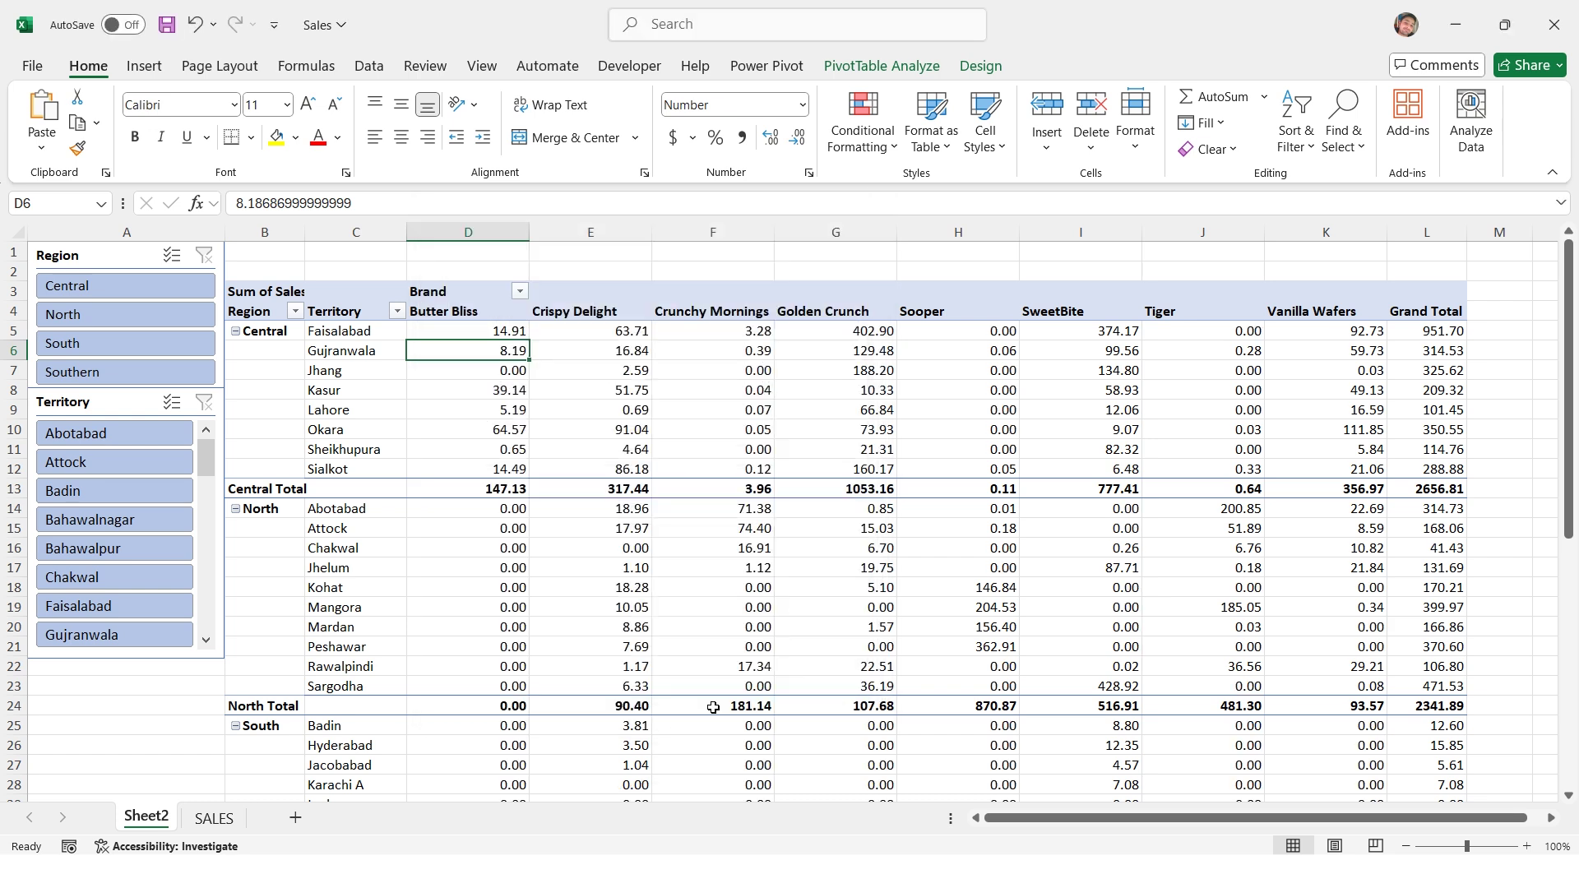
{"action": "left_click", "coordinate": [362, 312]}
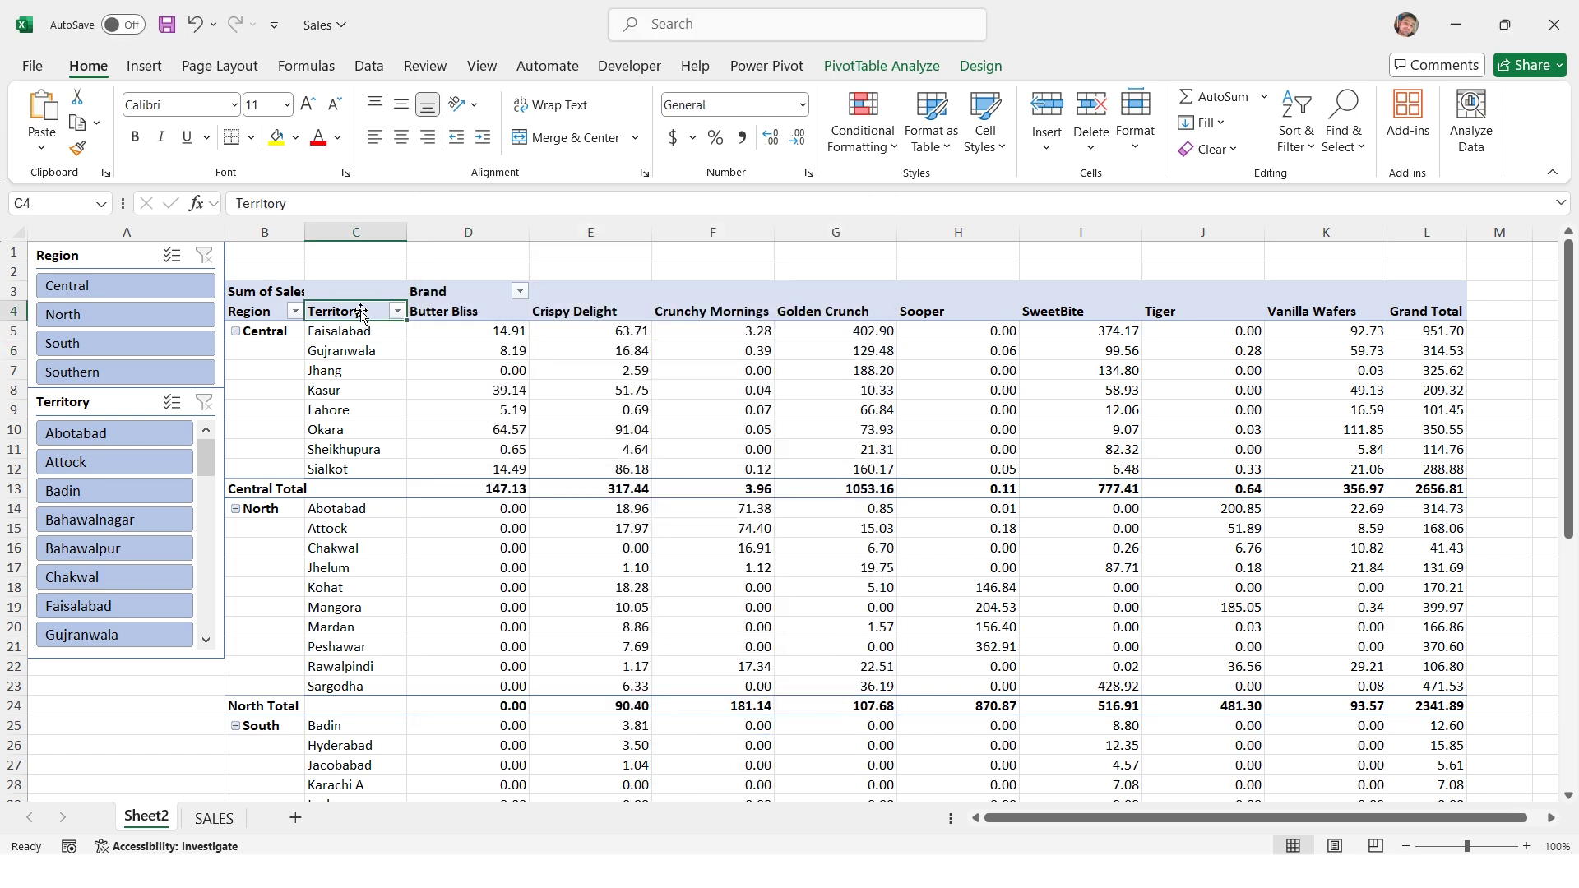